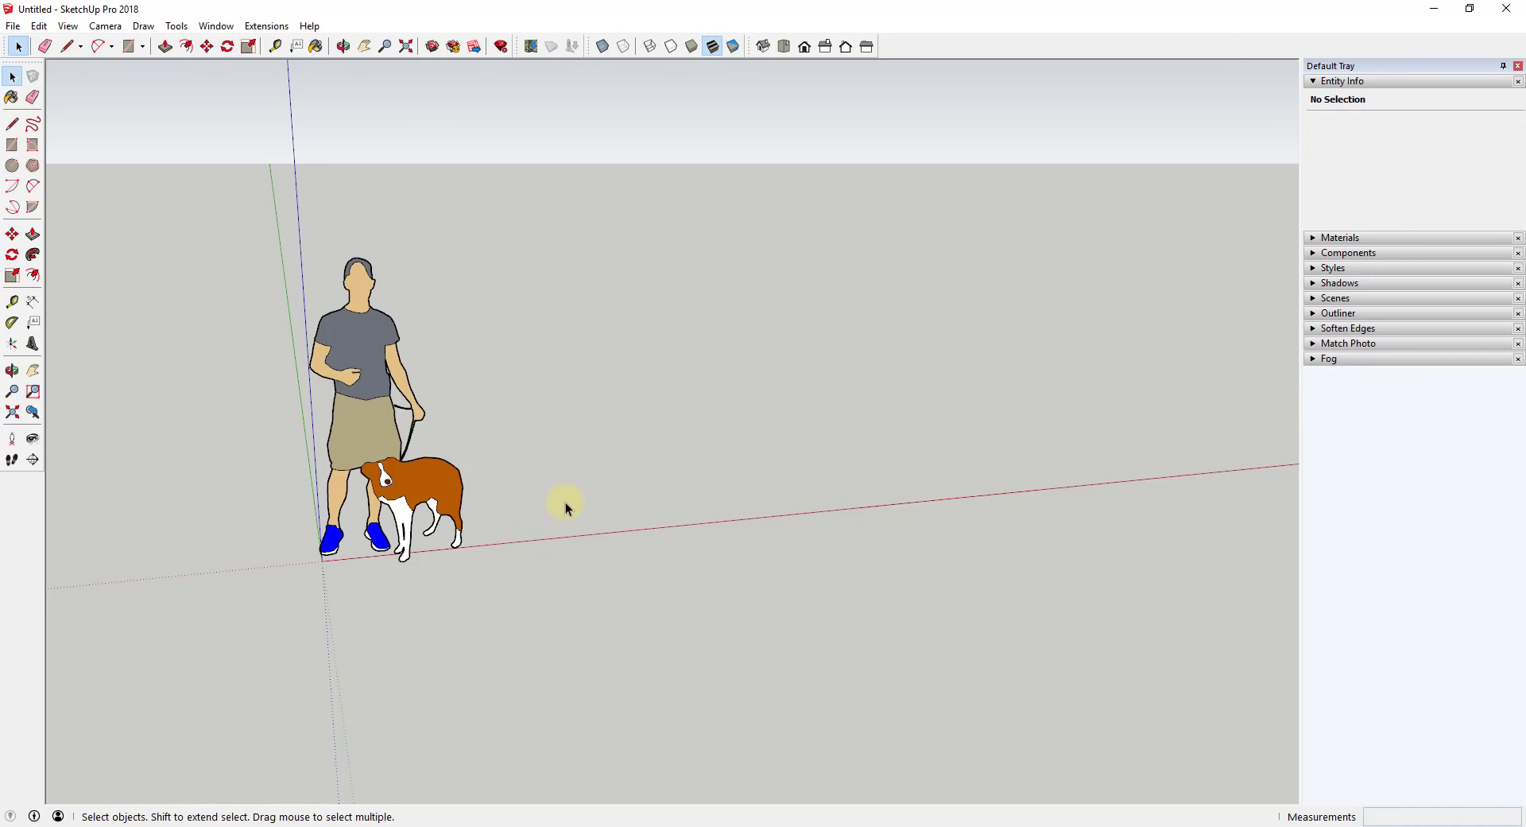
Draw a rectangle flat on the ground plane beside the man and dog, clear of the red axis
{"action": "middle_click_drag", "start_coordinate": [623, 503], "coordinate": [620, 464]}
{"action": "key", "text": "r"}
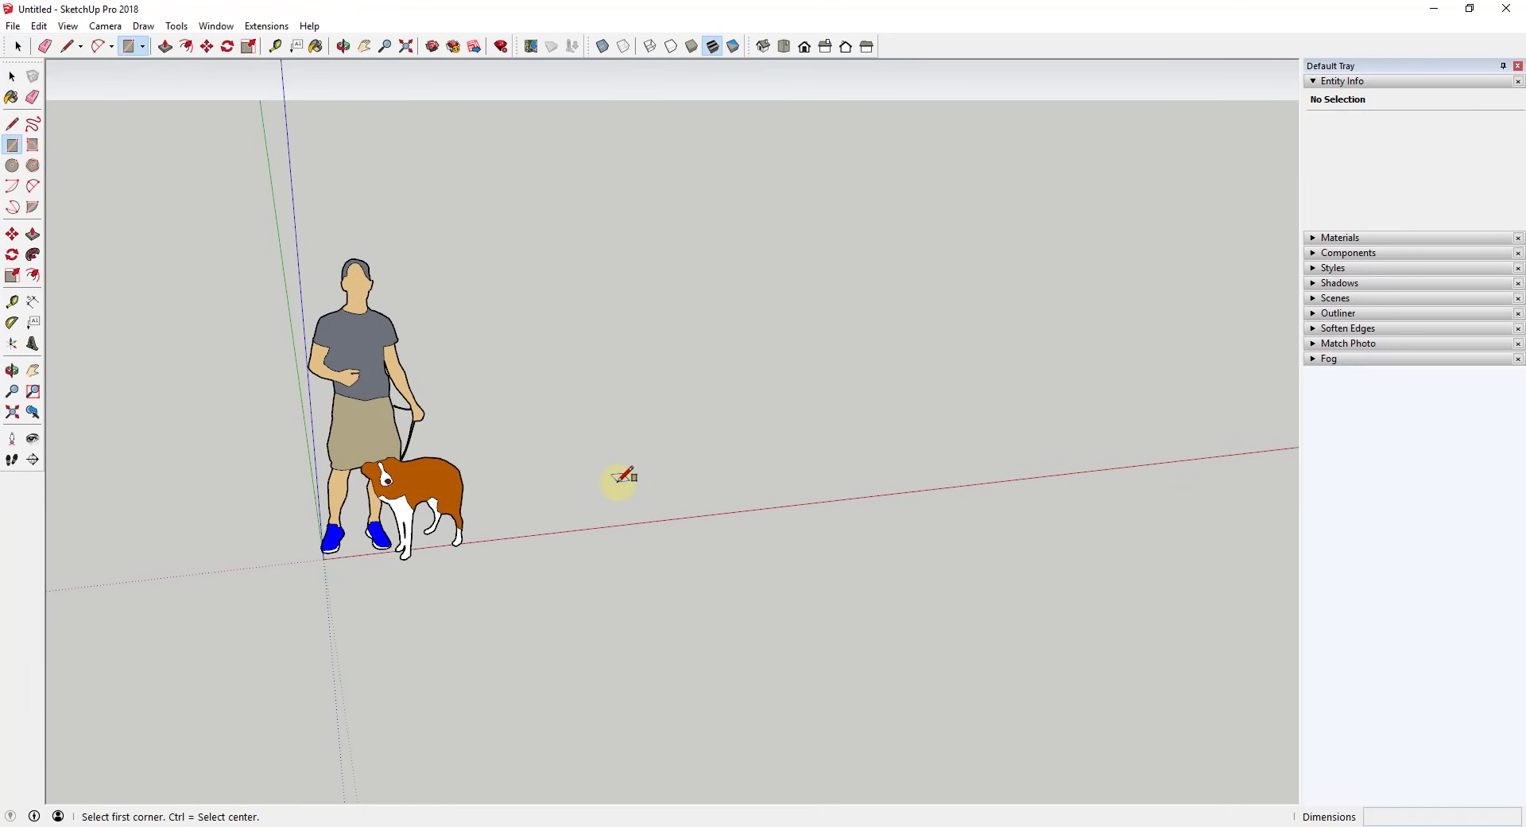
{"action": "left_click", "coordinate": [617, 481]}
{"action": "left_click", "coordinate": [765, 359]}
{"action": "middle_click_drag", "start_coordinate": [731, 373], "coordinate": [724, 455]}
{"action": "key", "text": "space"}
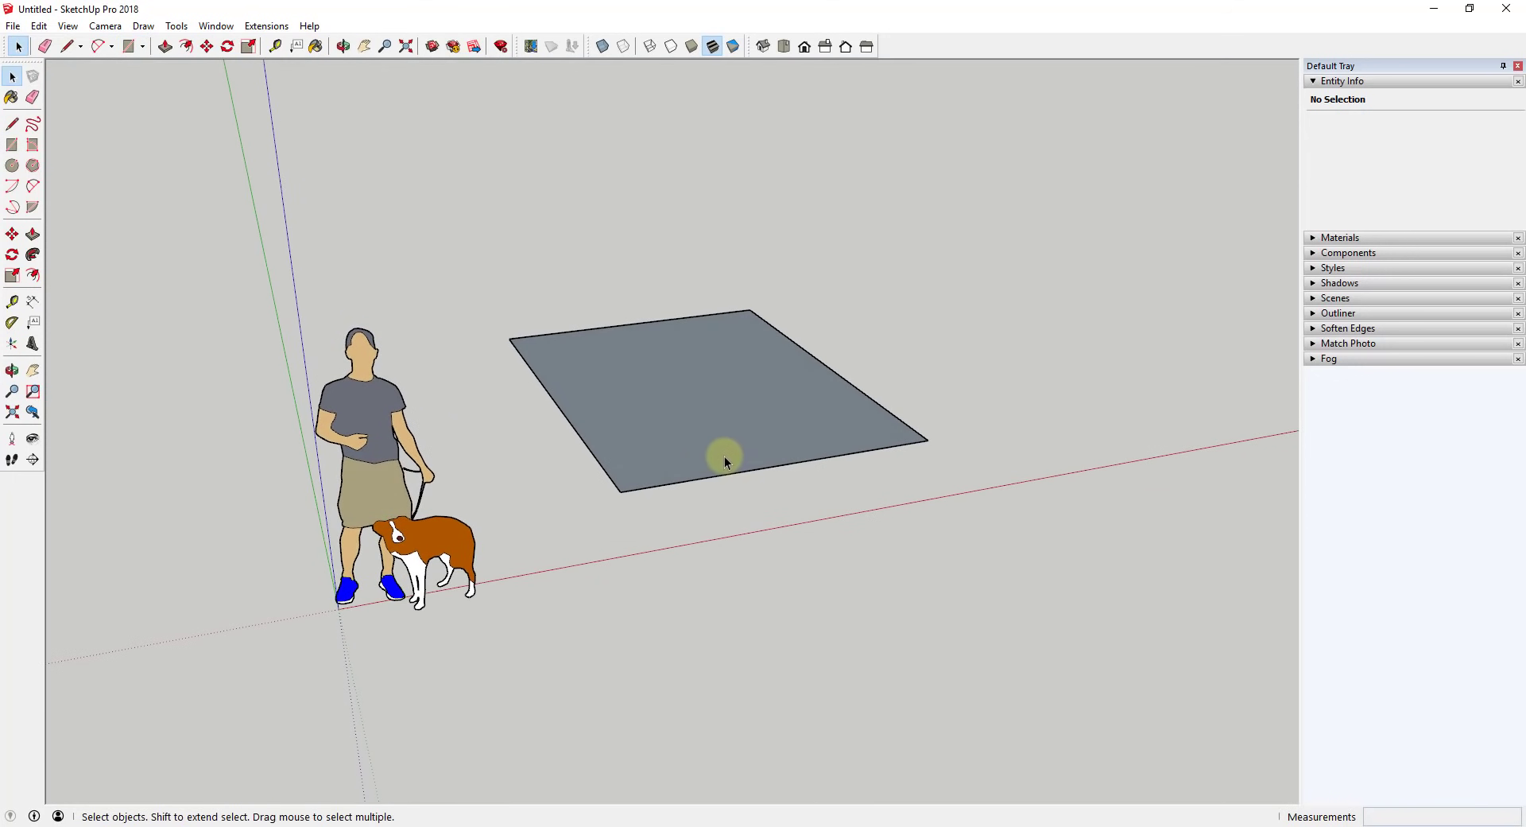
Draw a closed, notched five-sided shape with the Line tool on the ground, on the far side of the rectangle from the man
{"action": "middle_click_drag", "start_coordinate": [679, 357], "coordinate": [1049, 307]}
{"action": "key", "text": "l"}
{"action": "left_click", "coordinate": [896, 407]}
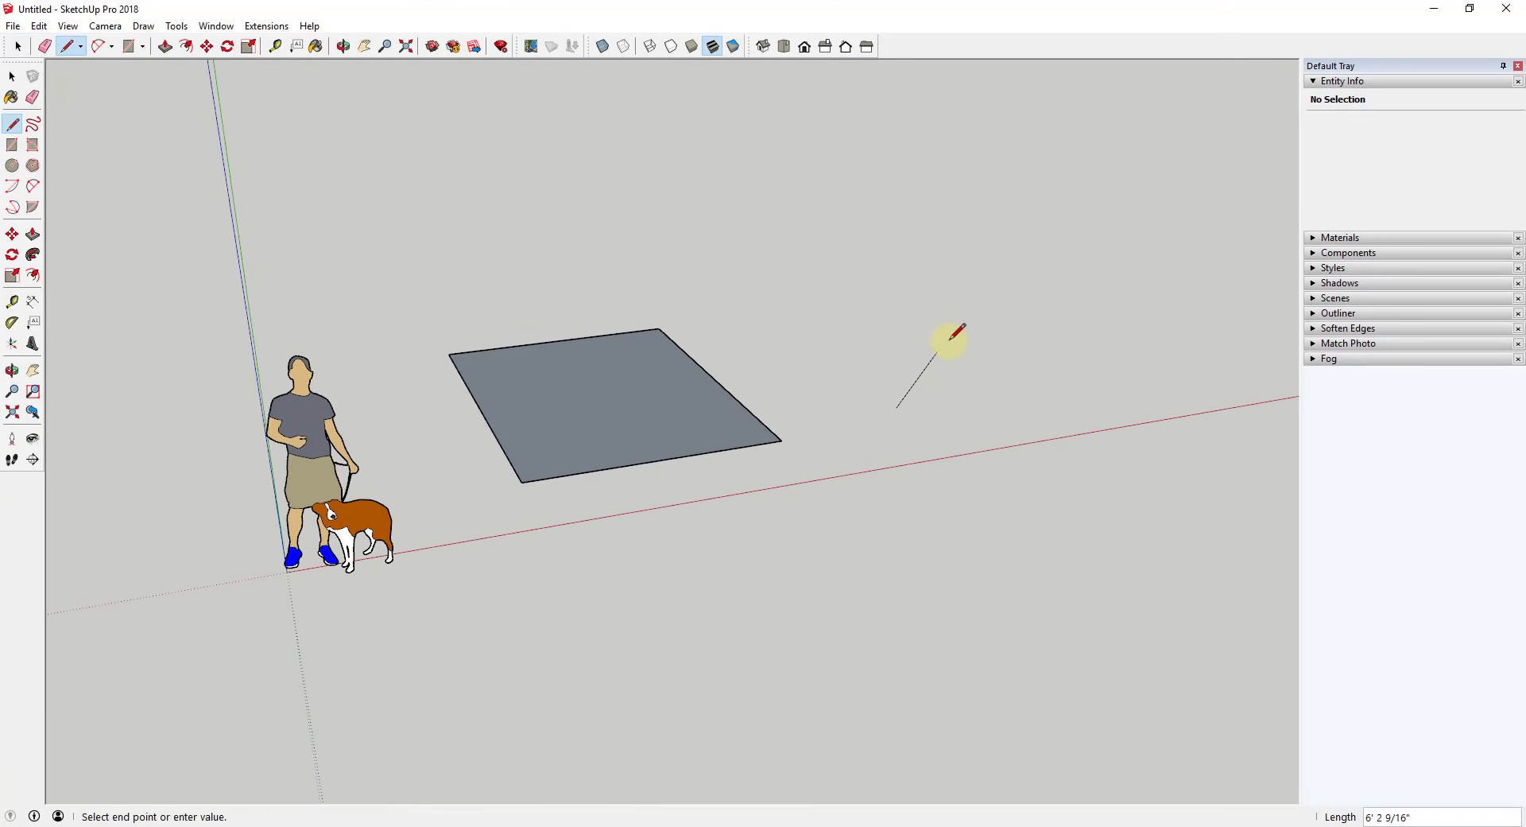
{"action": "left_click", "coordinate": [995, 298]}
{"action": "left_click", "coordinate": [841, 197]}
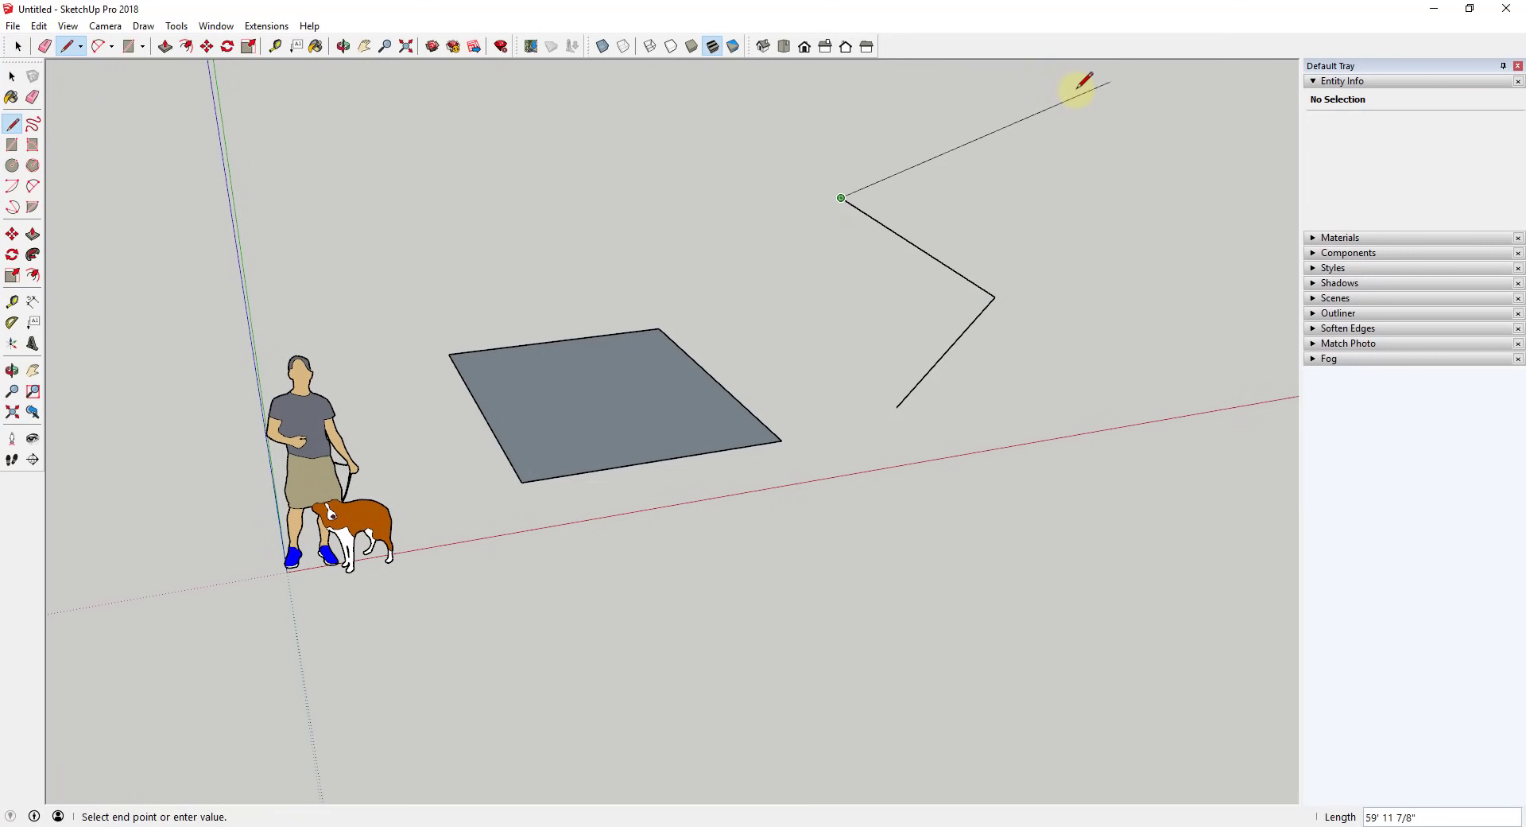
{"action": "left_click", "coordinate": [1108, 131]}
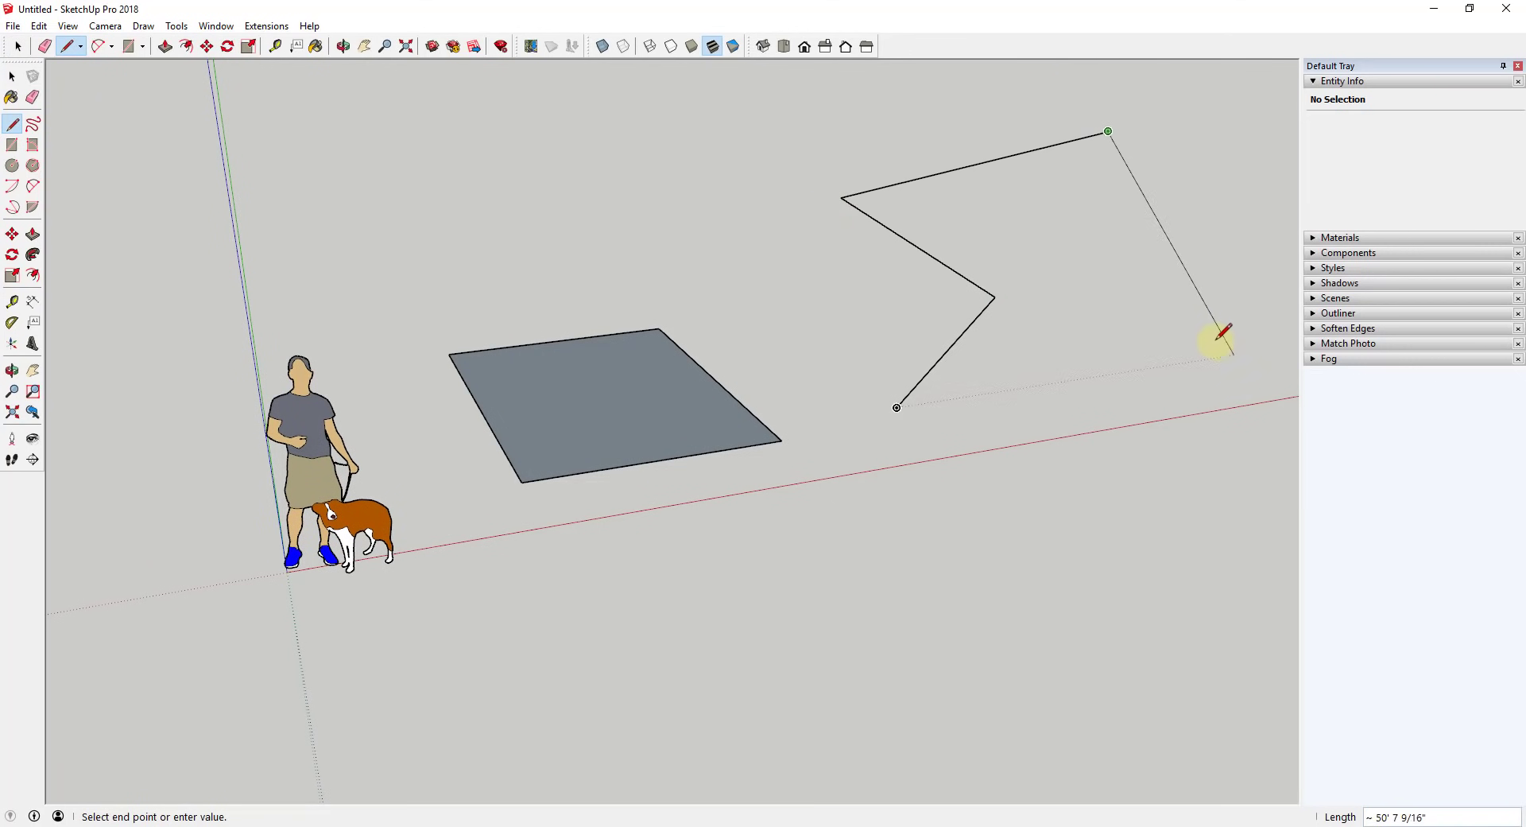
{"action": "left_click", "coordinate": [1180, 388]}
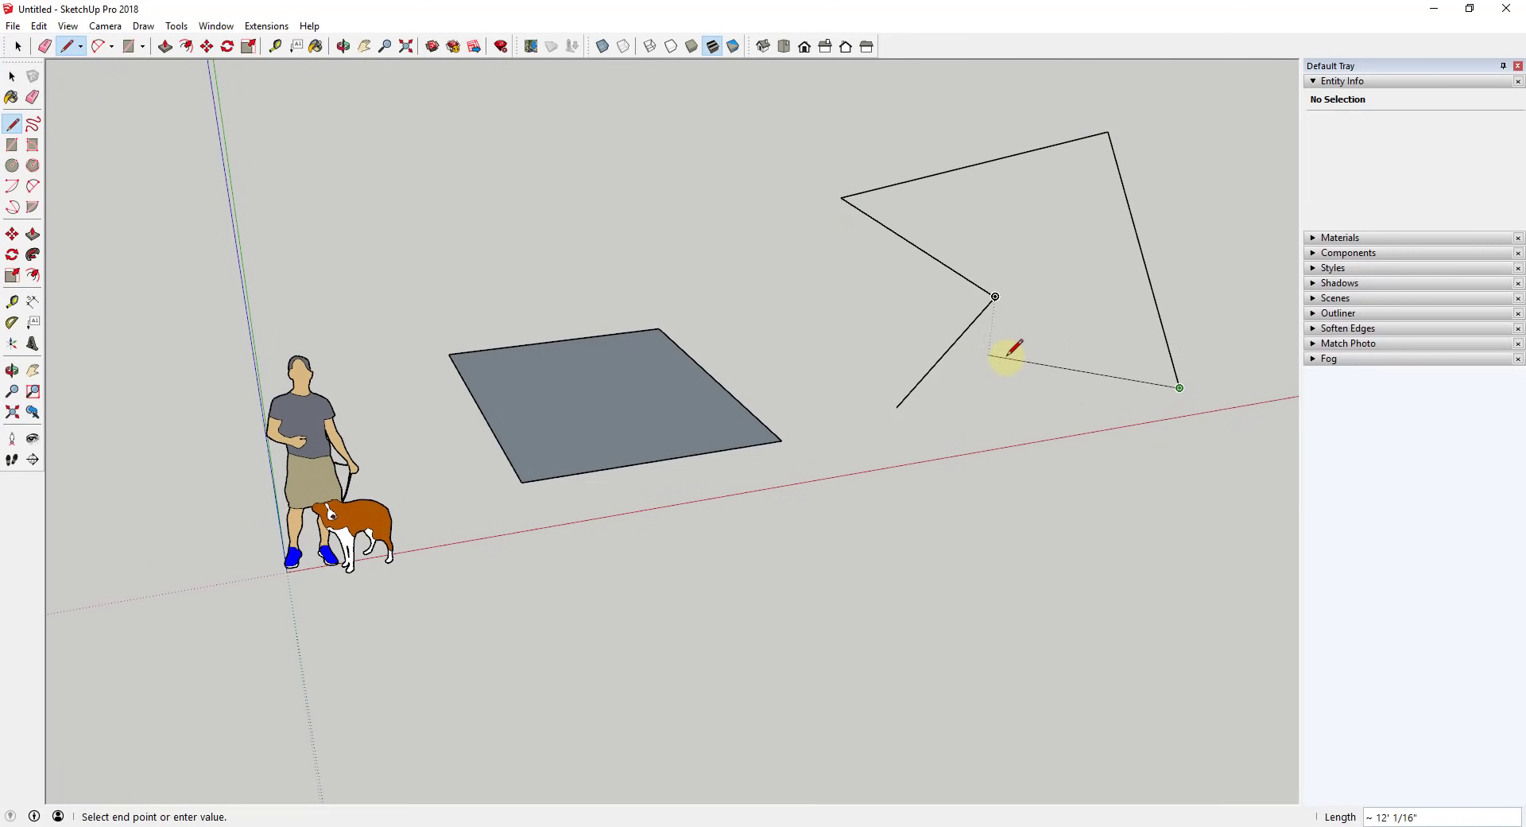
{"action": "left_click", "coordinate": [896, 408]}
{"action": "key", "text": "space"}
{"action": "mouse_move", "coordinate": [1022, 375]}
{"action": "middle_mouse_down"}
{"action": "mouse_move", "coordinate": [784, 235]}
{"action": "mouse_move", "coordinate": [1100, 324]}
{"action": "mouse_move", "coordinate": [1028, 331]}
{"action": "middle_mouse_up"}
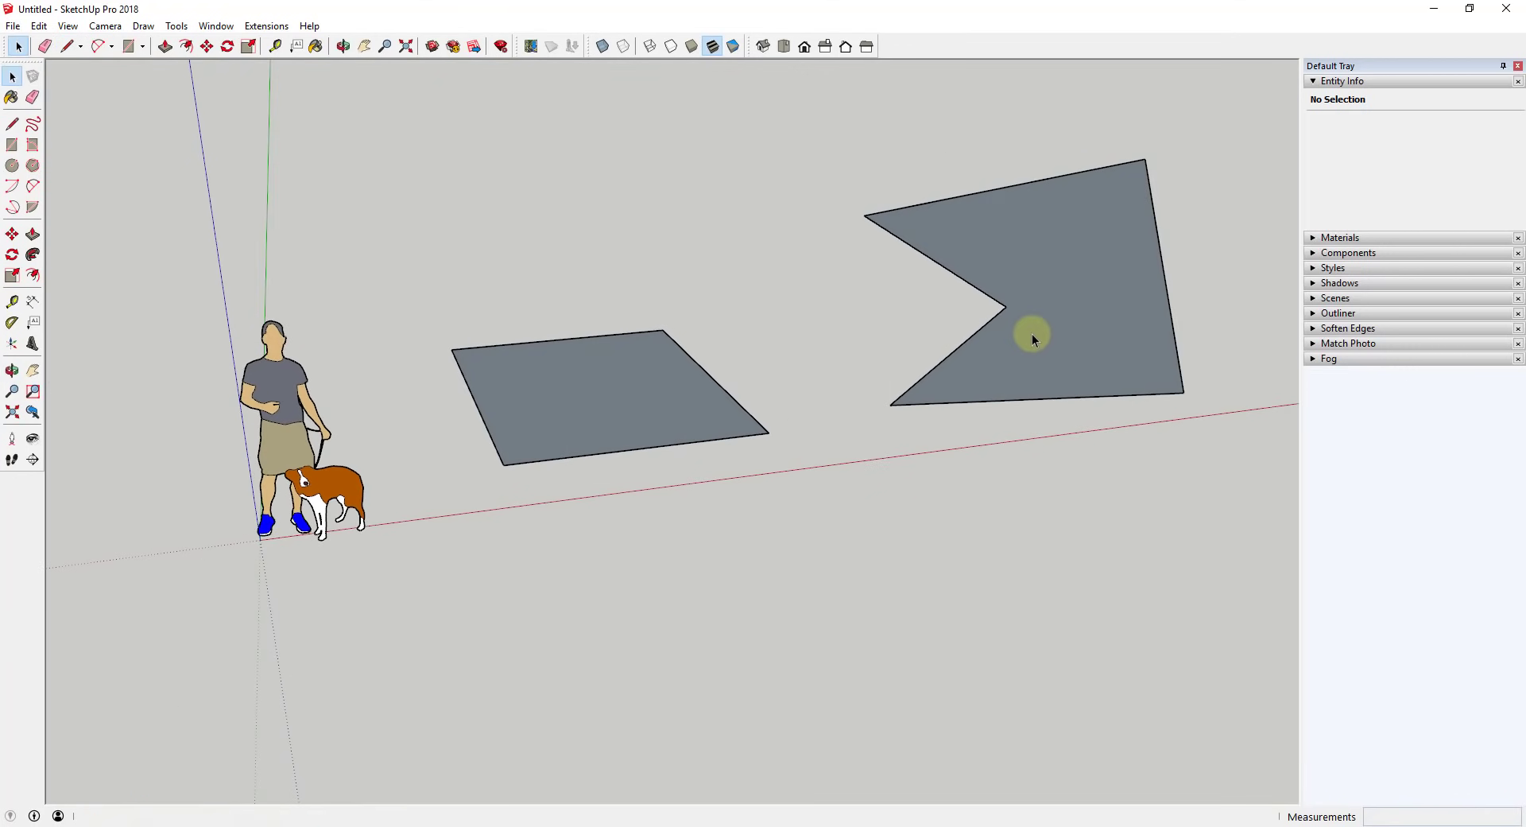
Undo all the edges of the notched five-sided shape, keeping the rectangle
{"action": "key", "text": "ctrl+z"}
{"action": "key", "text": "ctrl+z"}
{"action": "key", "text": "ctrl+z"}
{"action": "key", "text": "ctrl+z"}
{"action": "key", "text": "ctrl+z"}
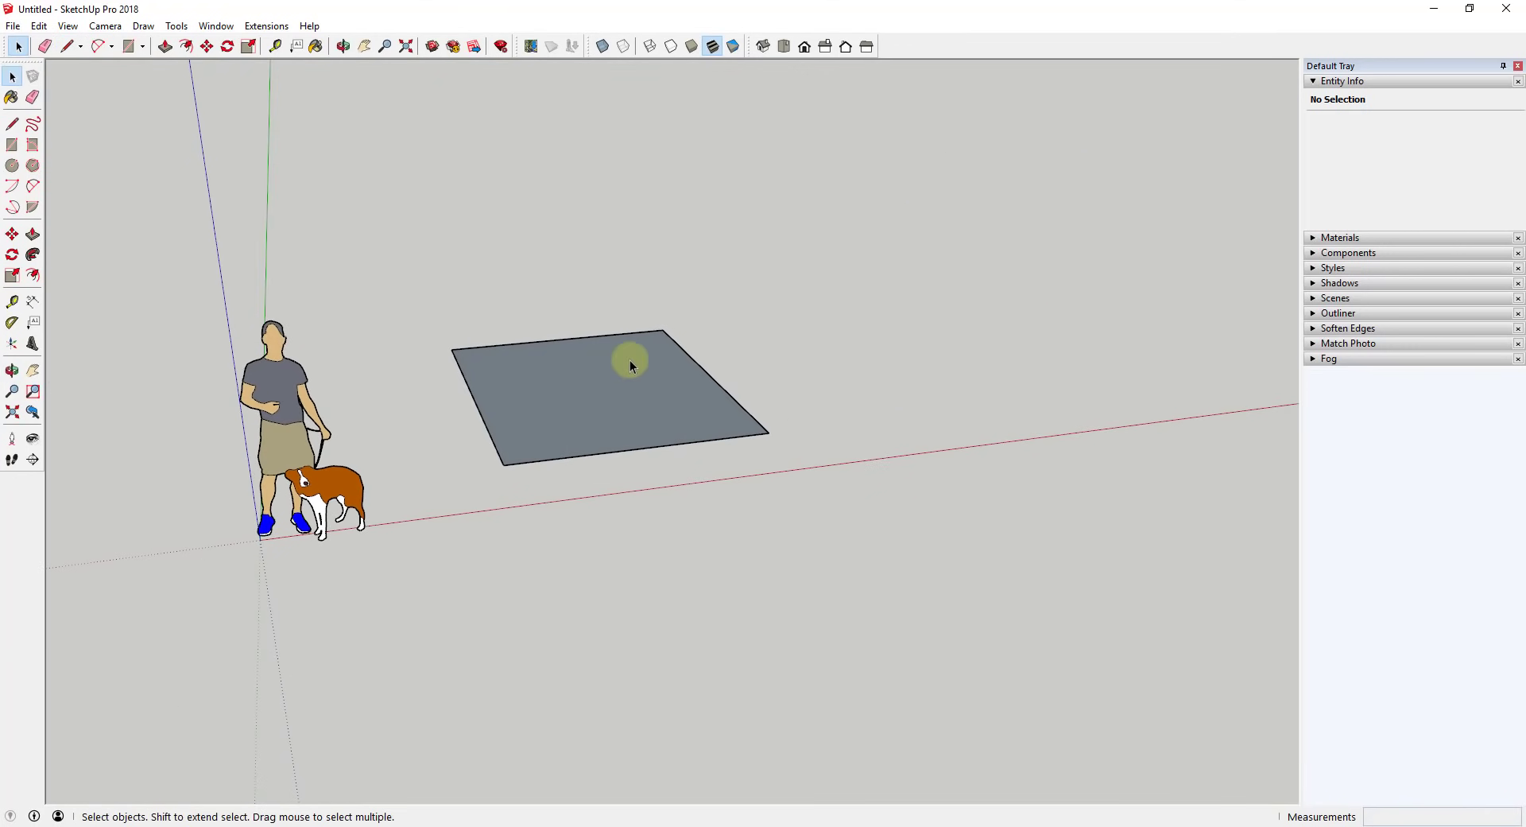
Try placing the axes origin at the rectangle's near corner with the red axis along its front edge, and undo the placement
{"action": "middle_click_drag", "start_coordinate": [974, 412], "coordinate": [913, 425]}
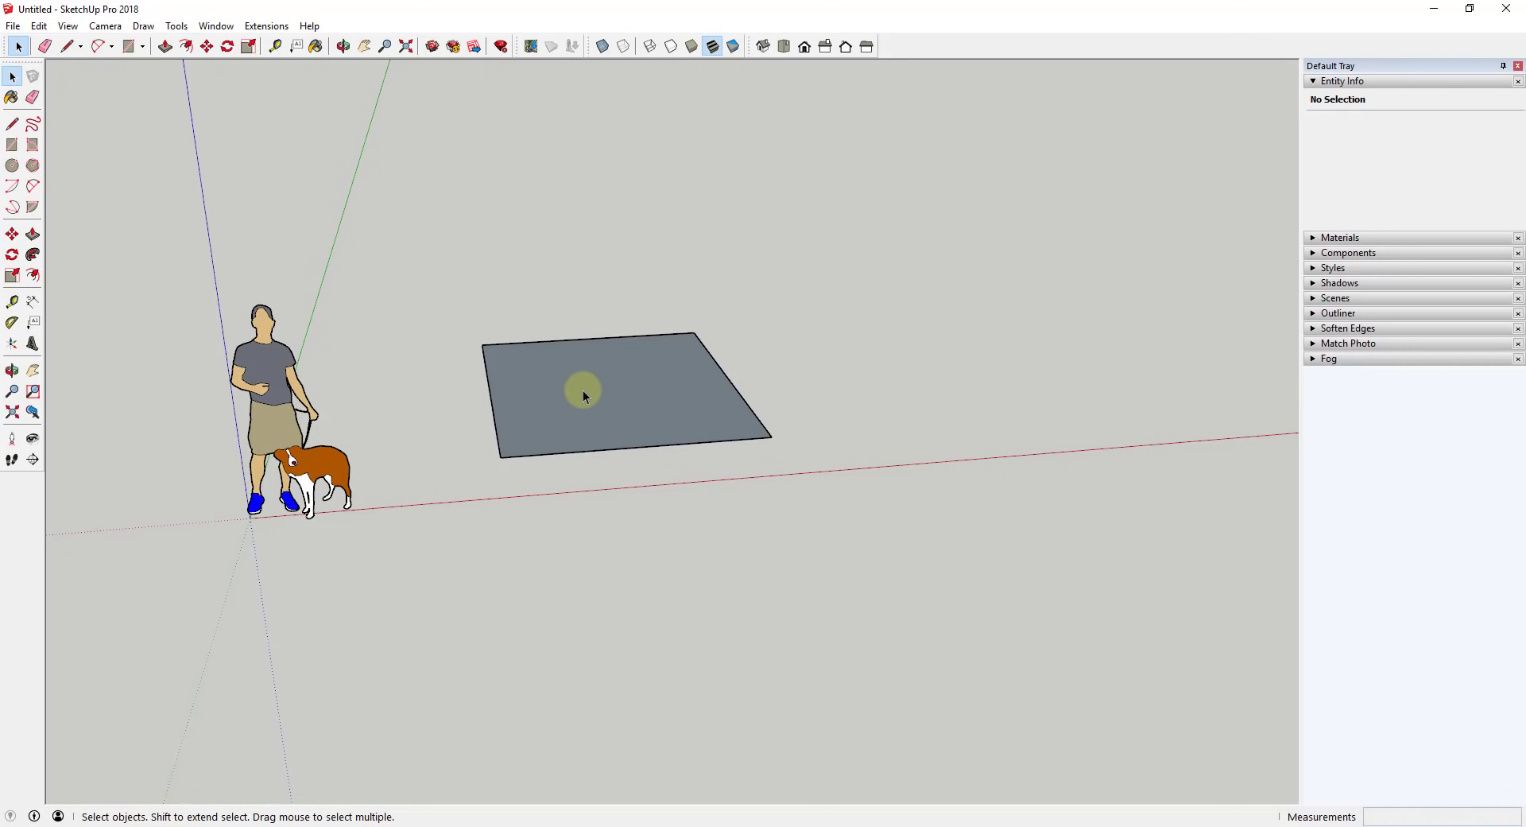
{"action": "mouse_move", "coordinate": [587, 385]}
{"action": "middle_mouse_down"}
{"action": "mouse_move", "coordinate": [573, 473]}
{"action": "mouse_move", "coordinate": [596, 425]}
{"action": "mouse_move", "coordinate": [595, 371]}
{"action": "middle_mouse_up"}
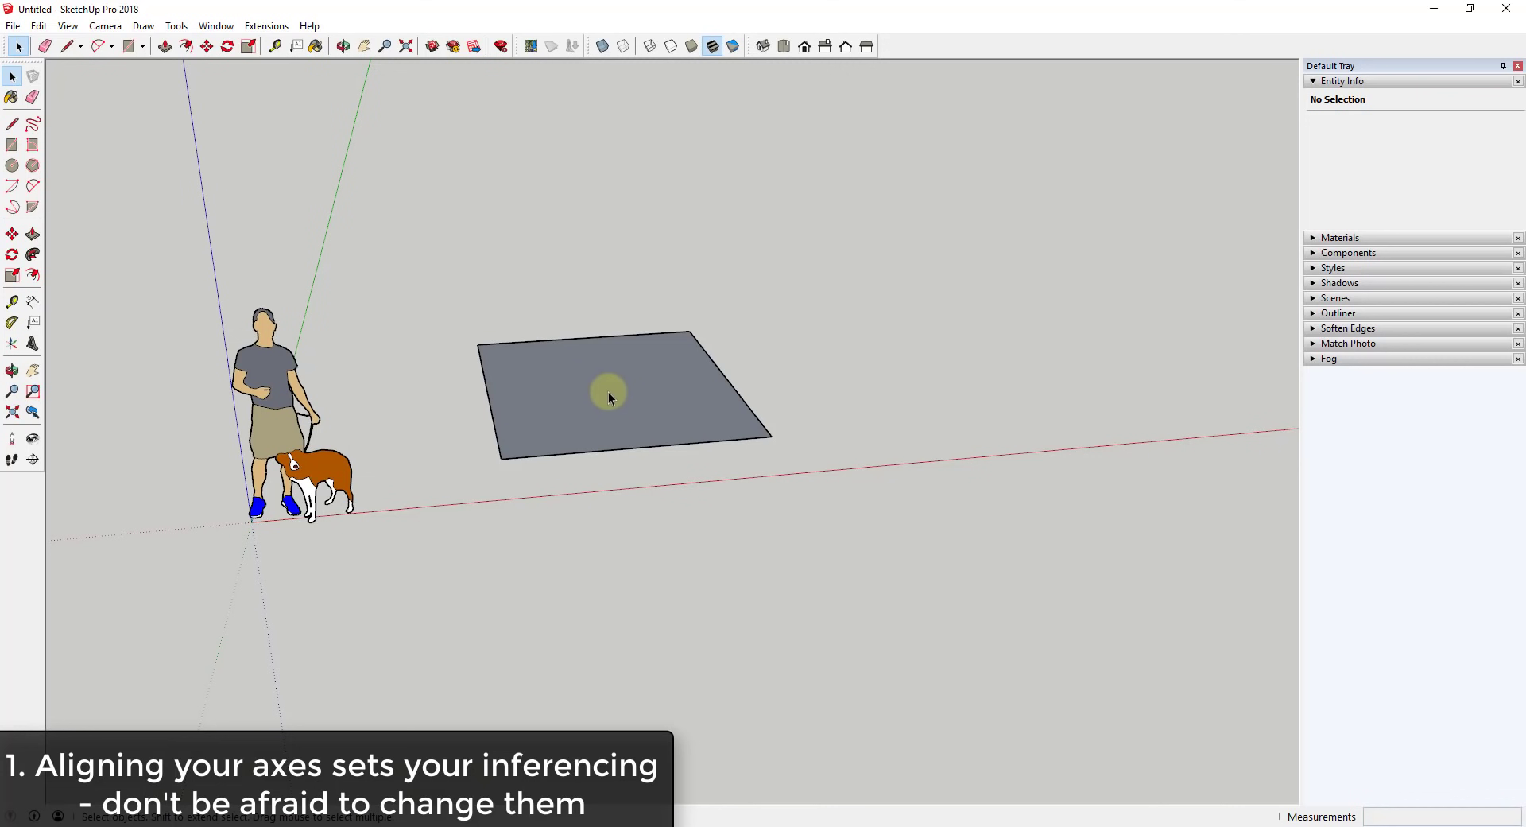
{"action": "left_click", "coordinate": [176, 26]}
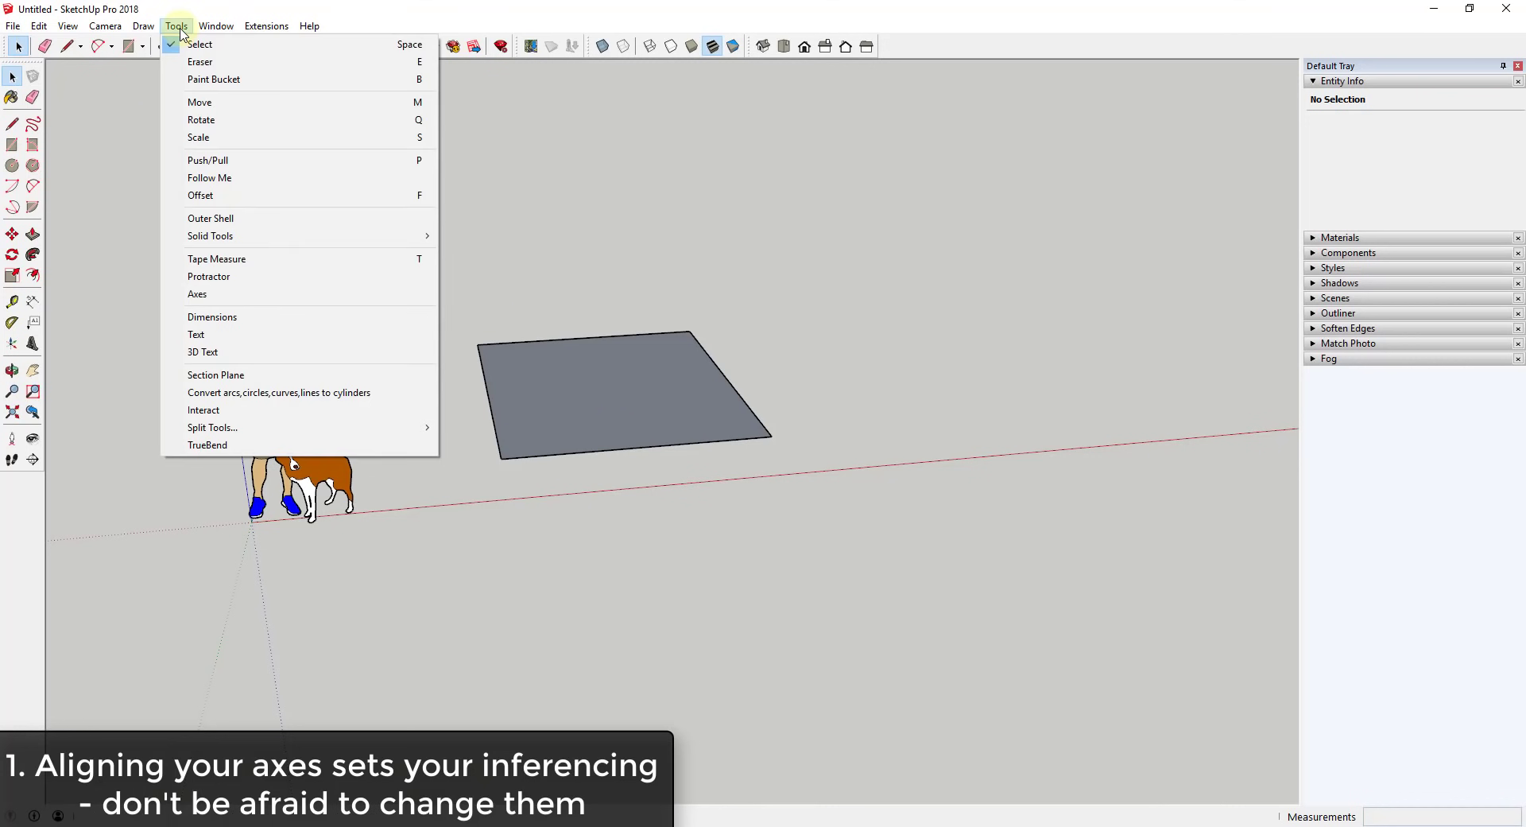
{"action": "left_click", "coordinate": [246, 294]}
{"action": "left_click", "coordinate": [500, 458]}
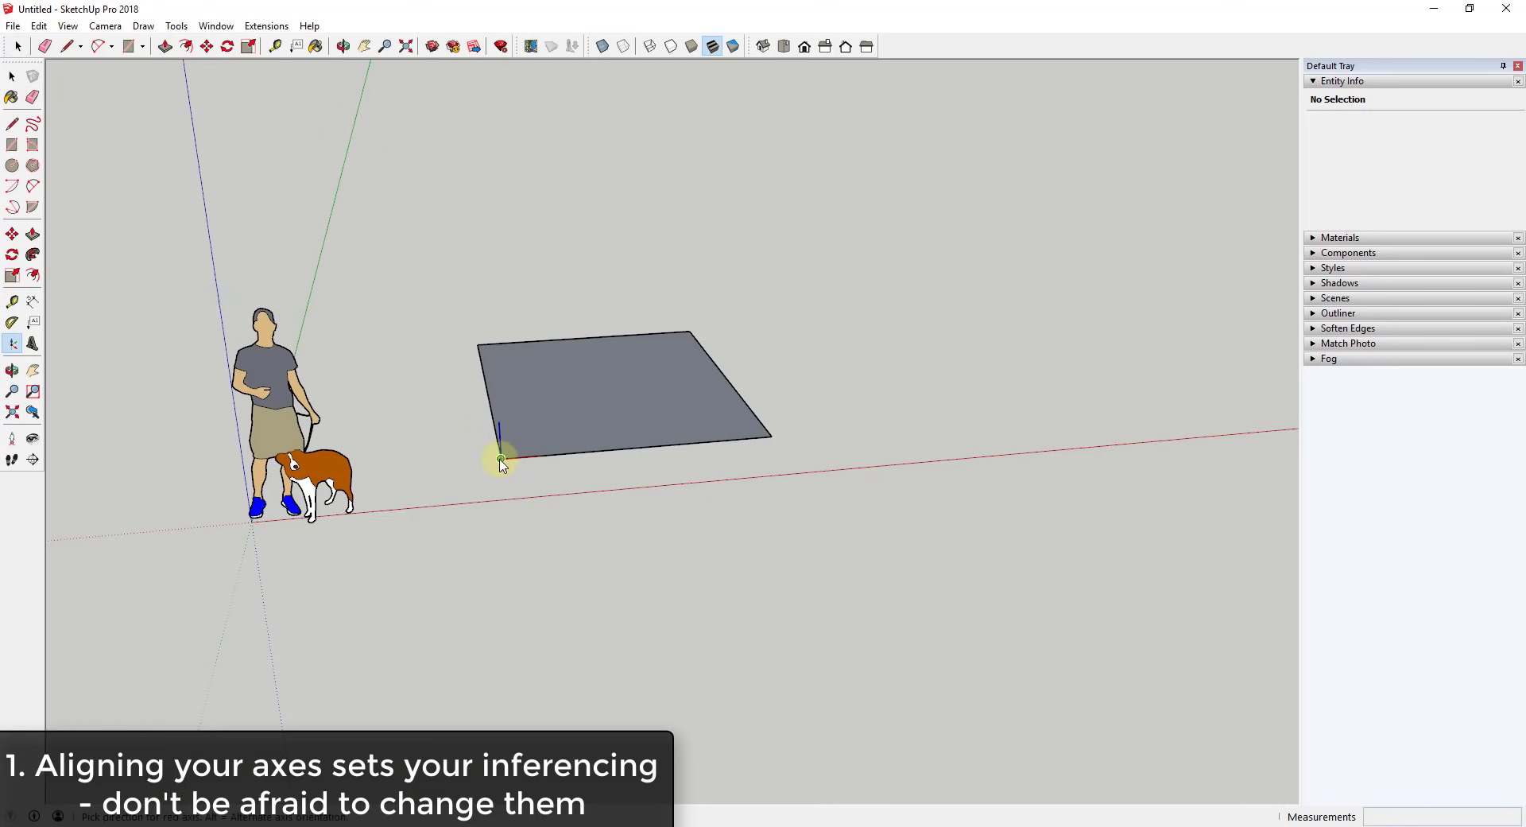
{"action": "left_click", "coordinate": [569, 455]}
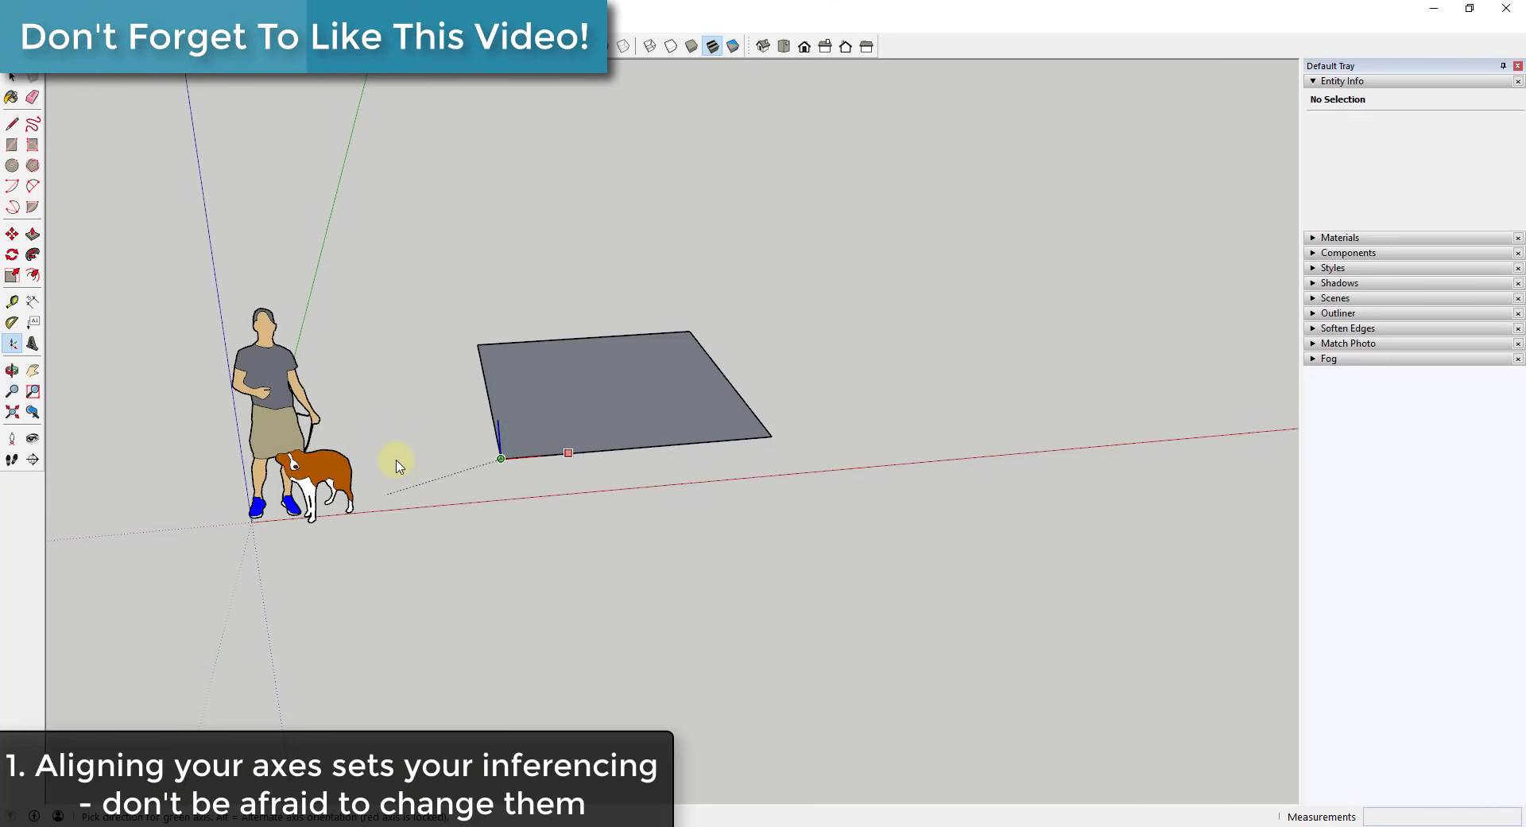
{"action": "left_click", "coordinate": [570, 449]}
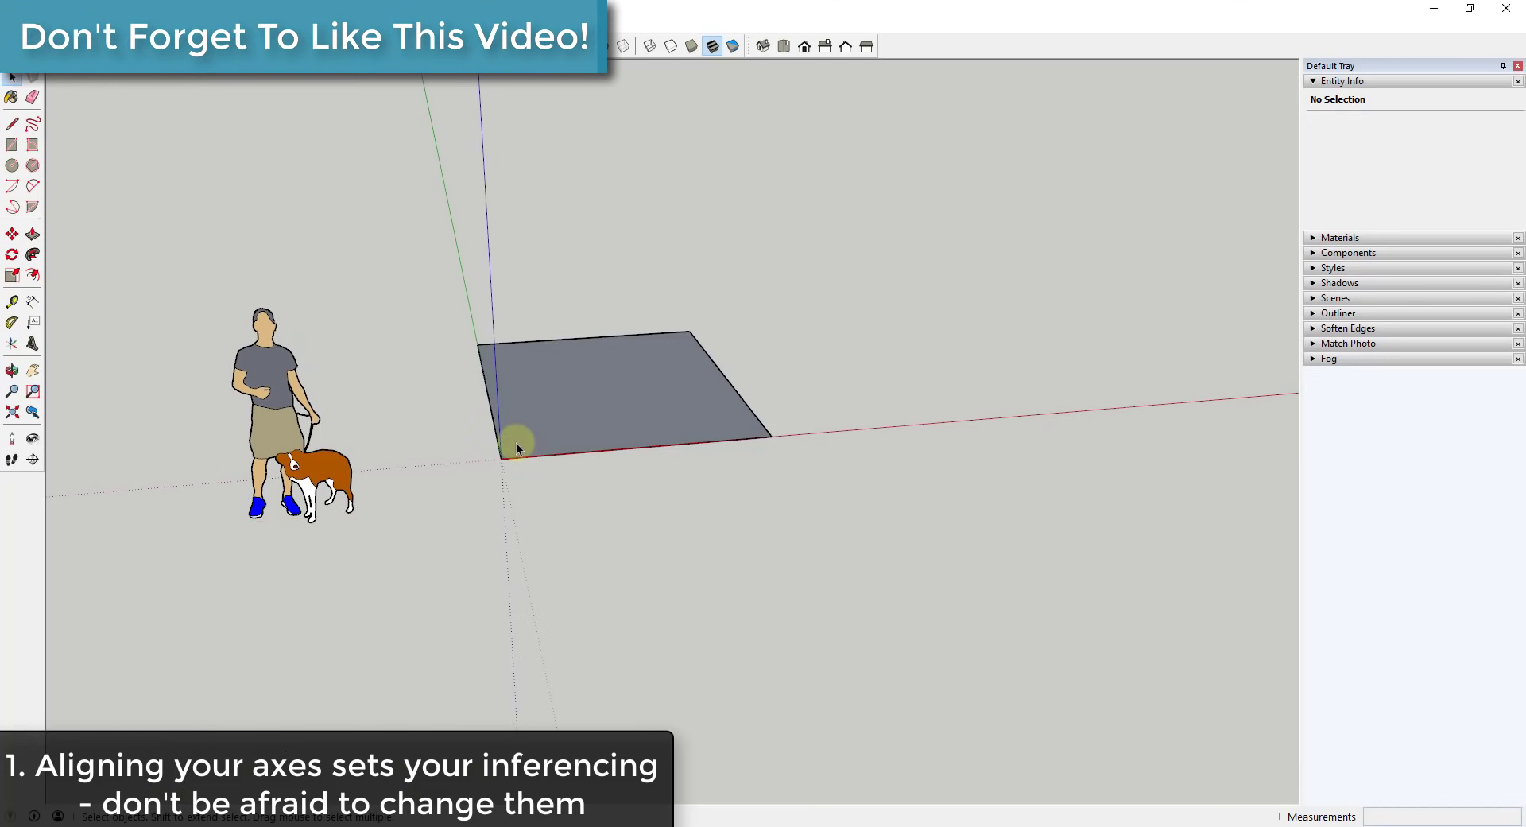
{"action": "middle_click_drag", "start_coordinate": [514, 436], "coordinate": [508, 467]}
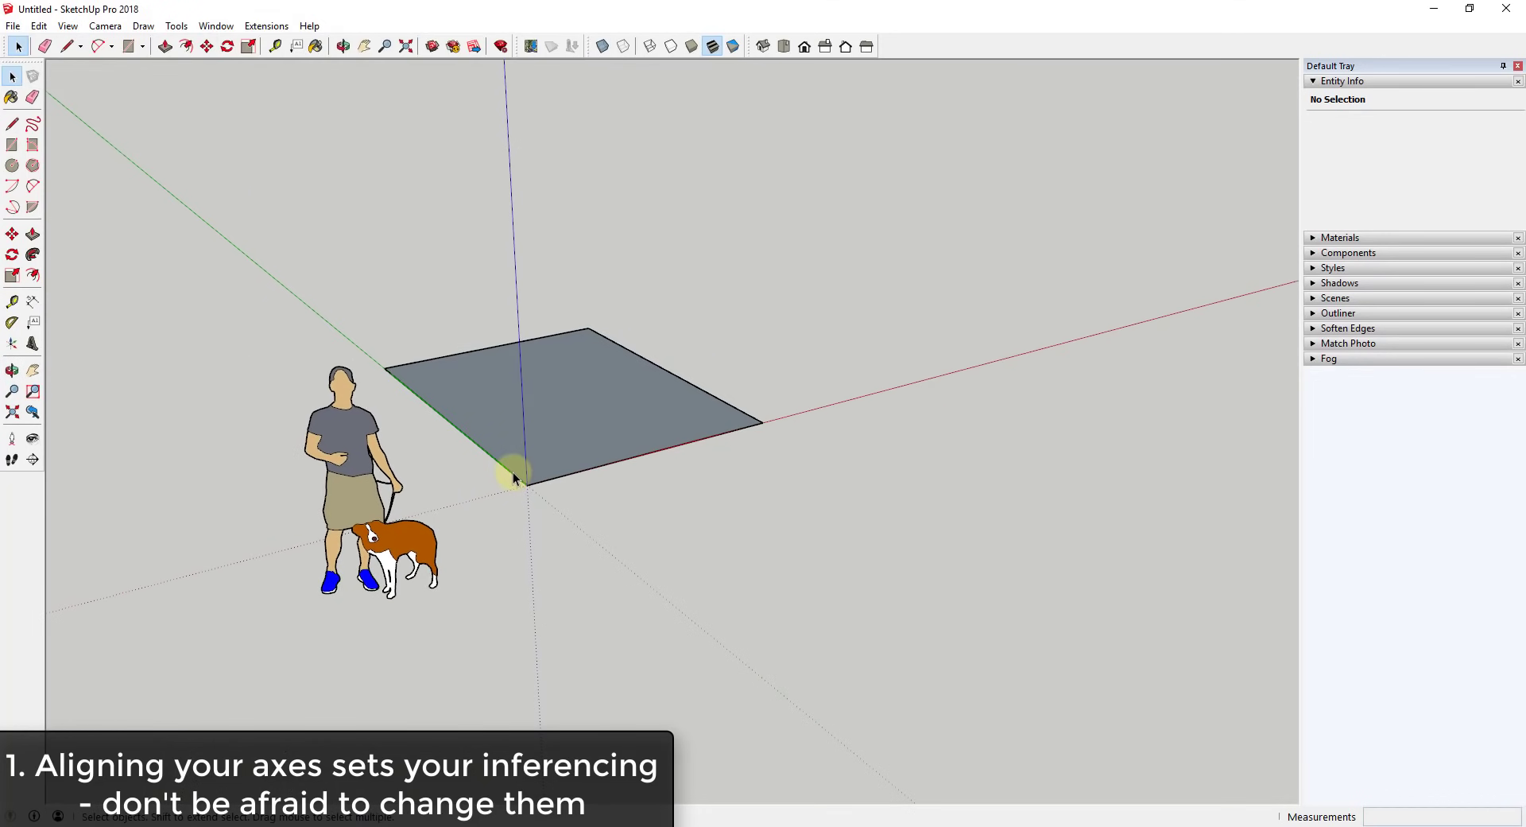
{"action": "middle_click_drag", "start_coordinate": [640, 453], "coordinate": [545, 466]}
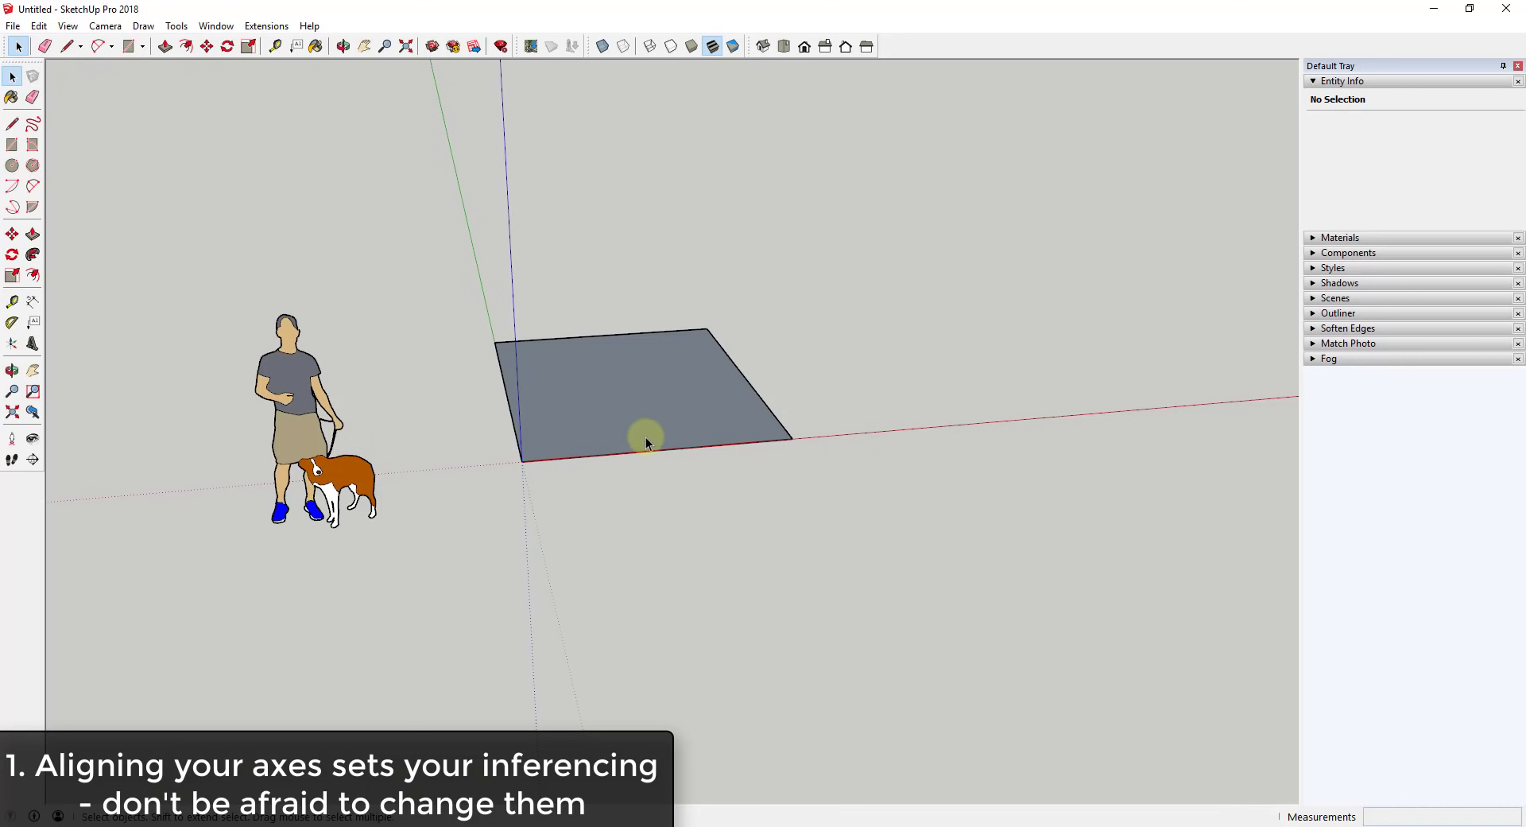
{"action": "key", "text": "ctrl+z"}
Rotate the whole rectangle on the ground plane about its near corner so its edges run off the axes
{"action": "double_click", "coordinate": [632, 410]}
{"action": "key", "text": "q"}
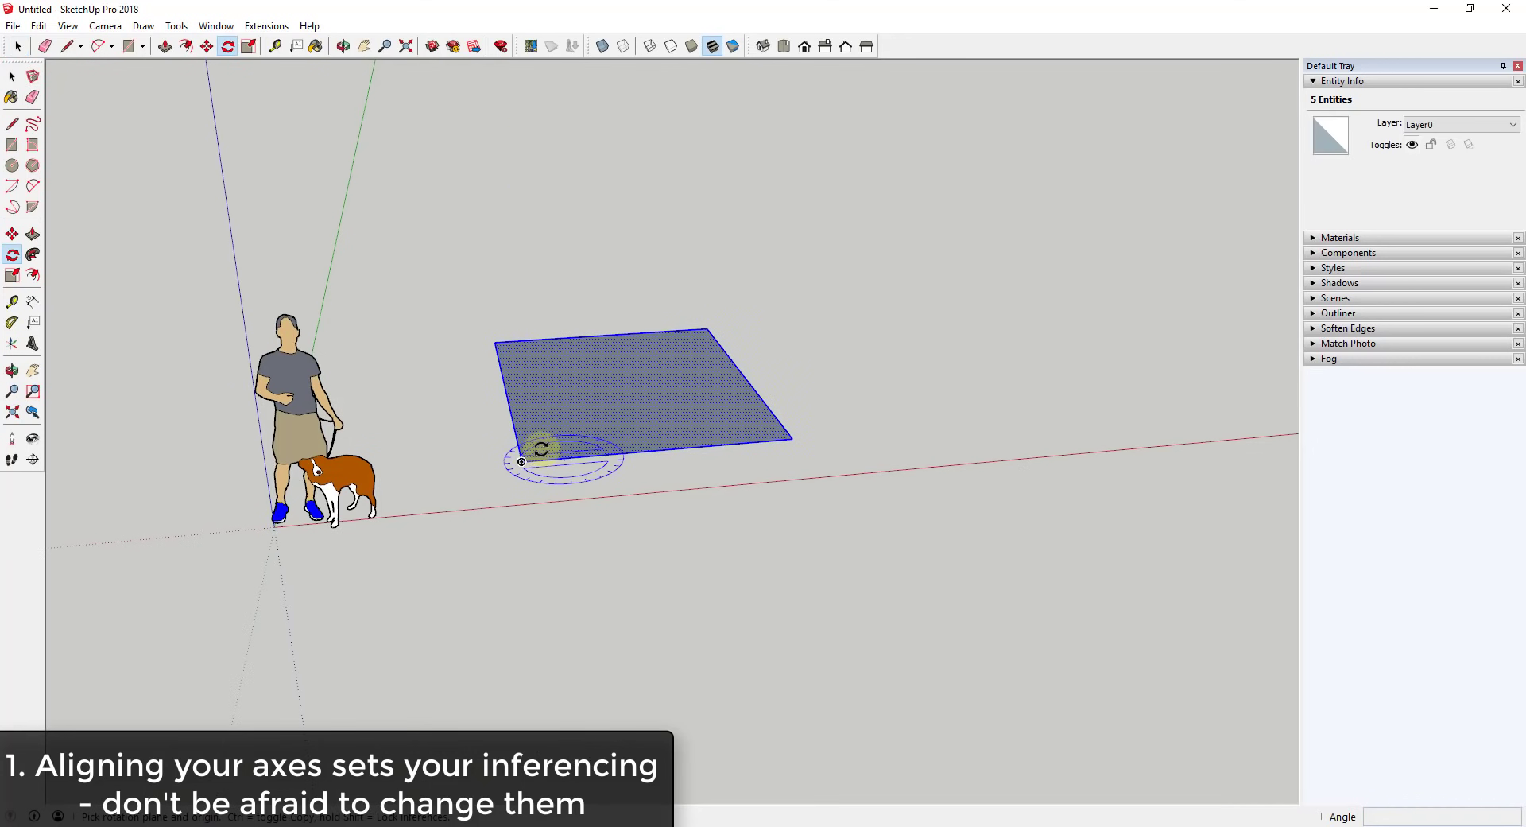
{"action": "left_click_drag", "start_coordinate": [521, 461], "coordinate": [499, 375]}
{"action": "left_click", "coordinate": [494, 343]}
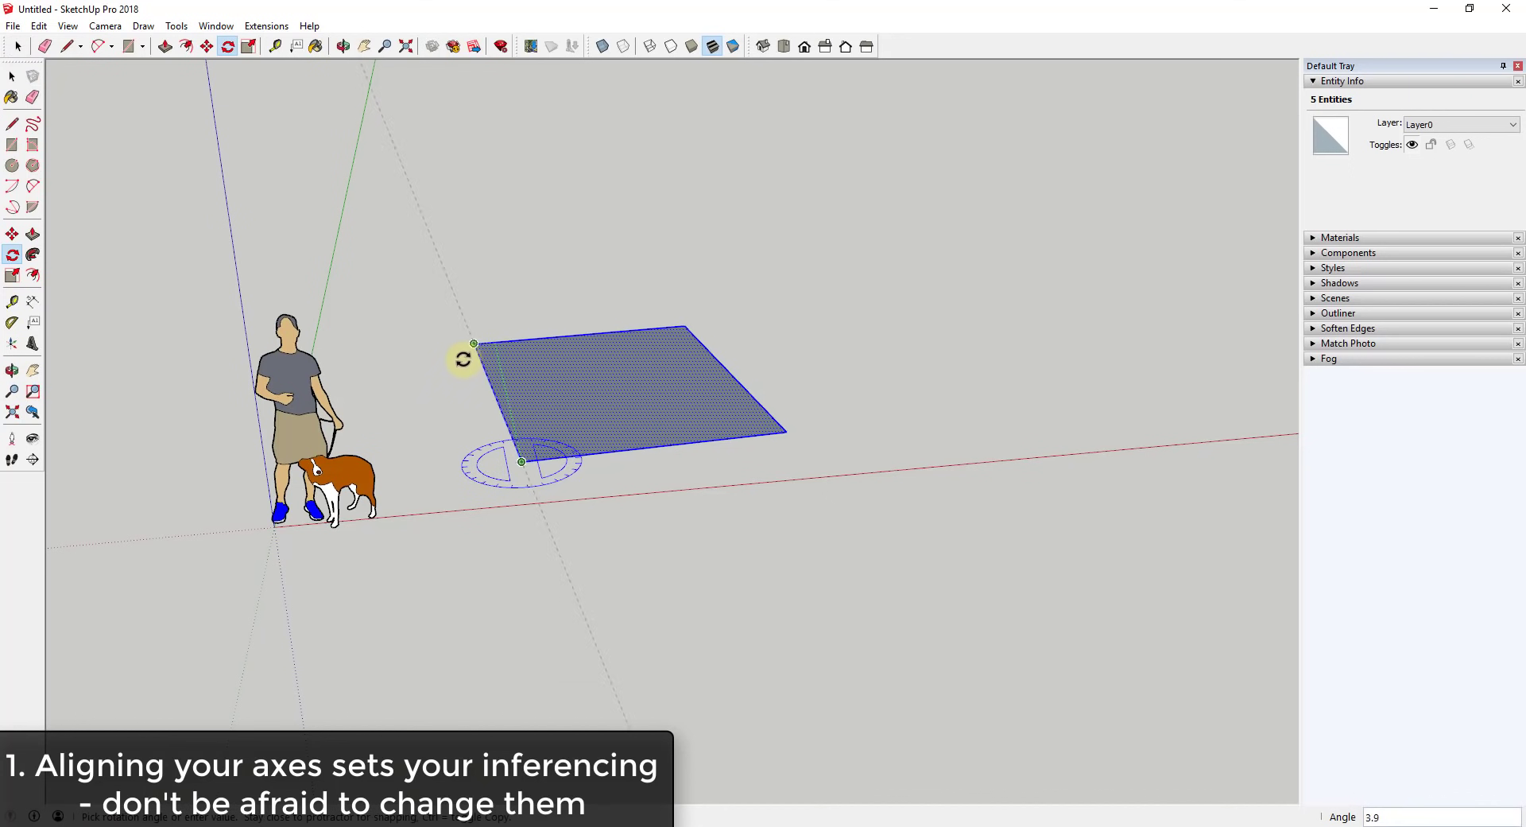
{"action": "key", "text": "Escape"}
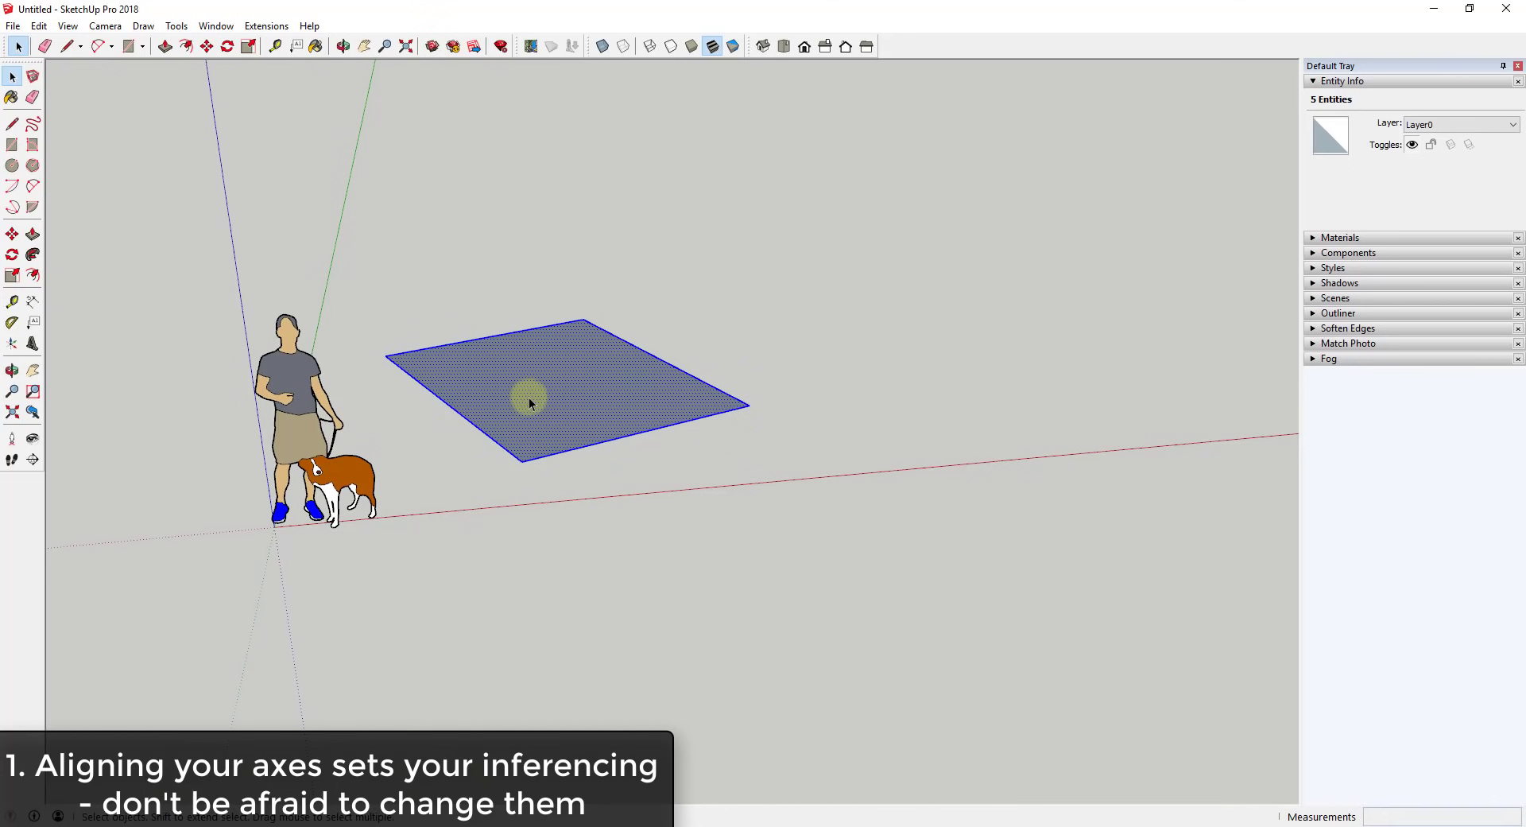
Push/Pull the rotated rectangle's face upward into a thin slab
{"action": "key", "text": "p"}
{"action": "left_click", "coordinate": [586, 402]}
{"action": "left_click", "coordinate": [592, 399]}
{"action": "key", "text": "space"}
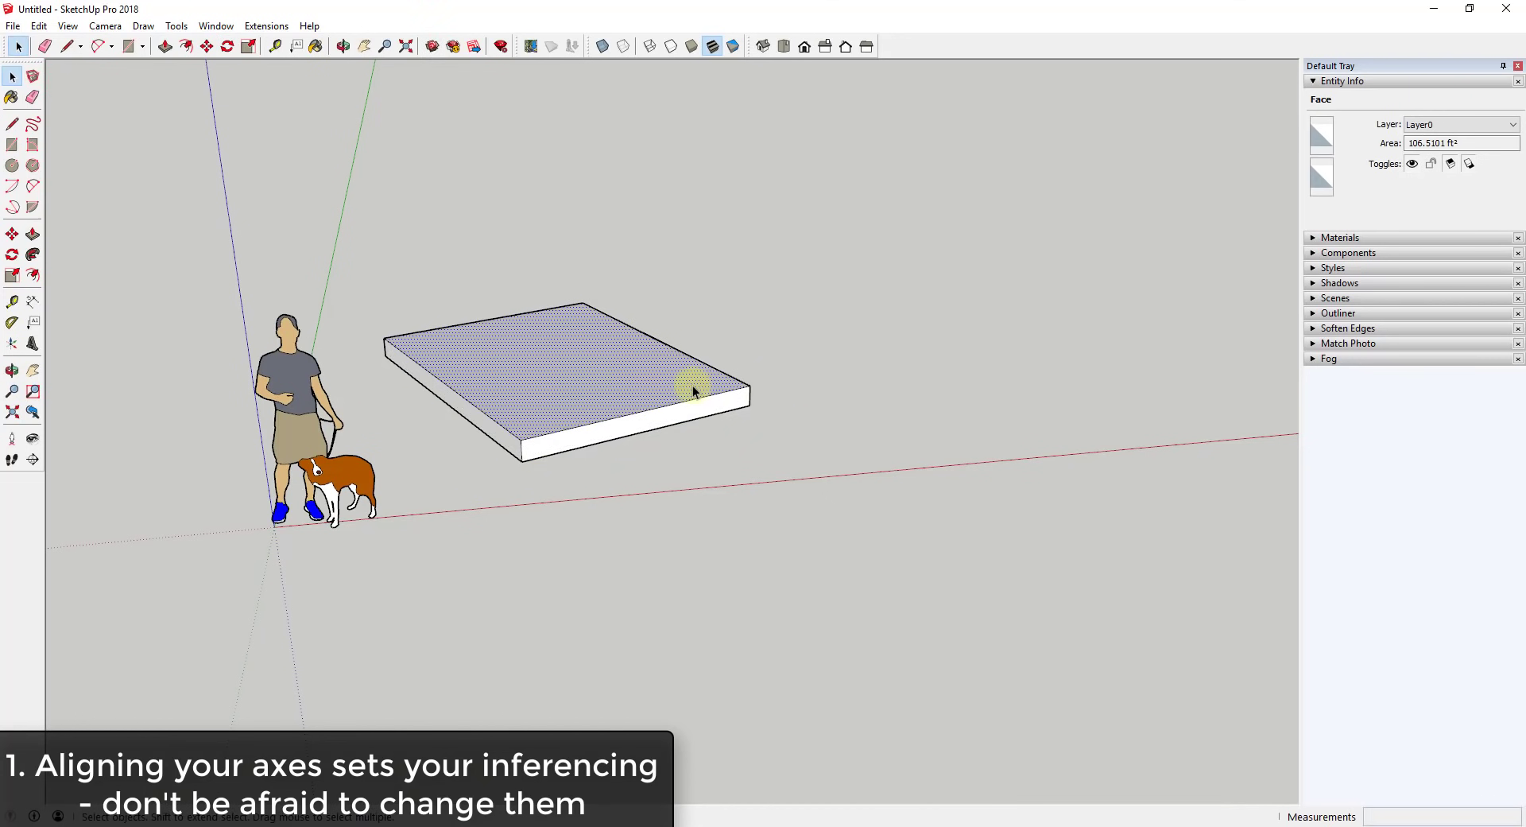
Place the axes origin at the slab's lower near corner, with the red axis along its front bottom edge
{"action": "scroll", "coordinate": [759, 385], "scroll_direction": "up", "scroll_amount": 1}
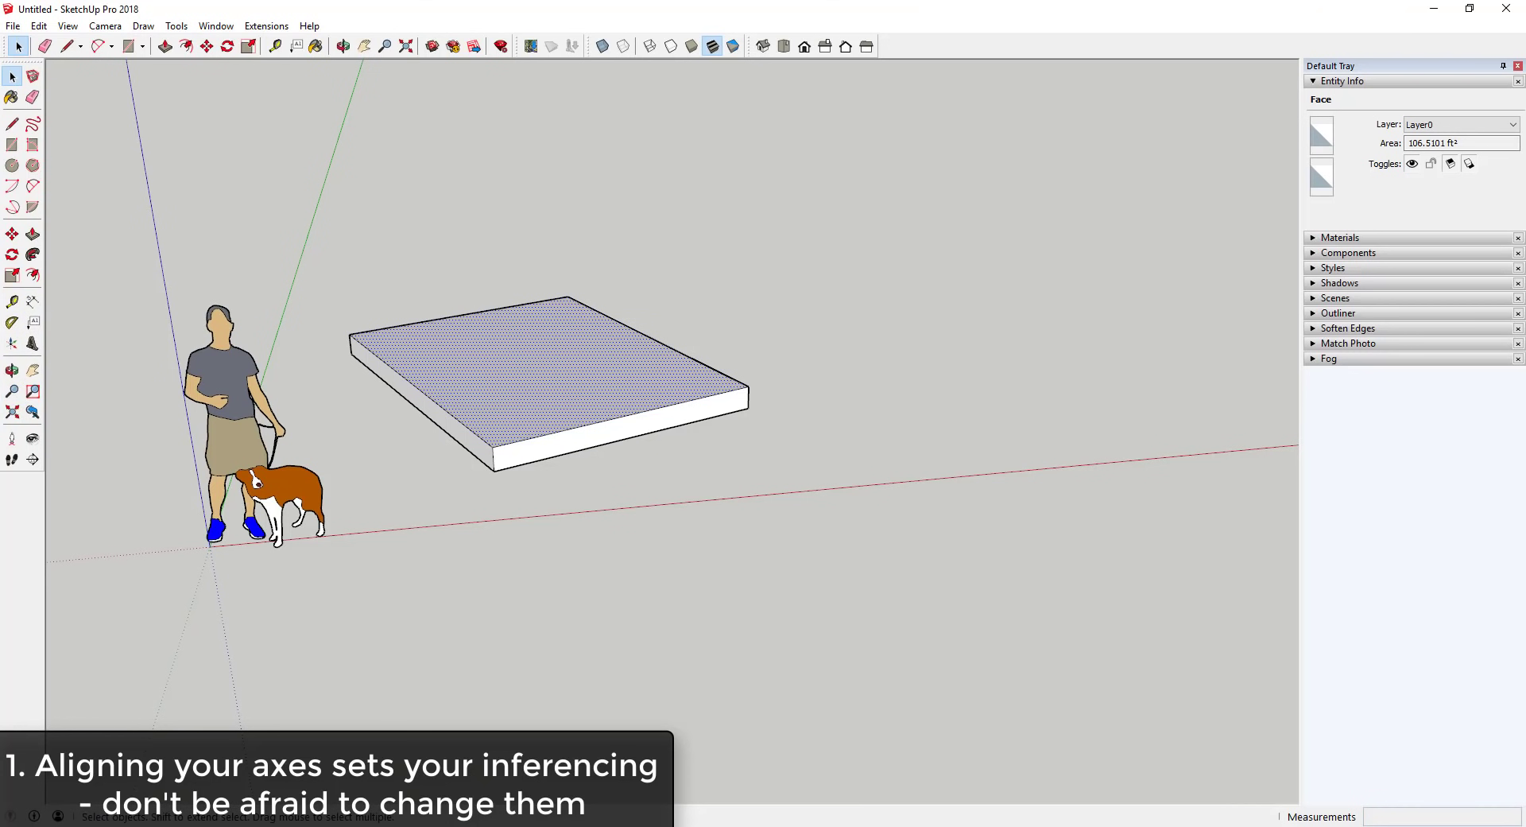
{"action": "left_click", "coordinate": [13, 348]}
{"action": "left_click", "coordinate": [494, 471]}
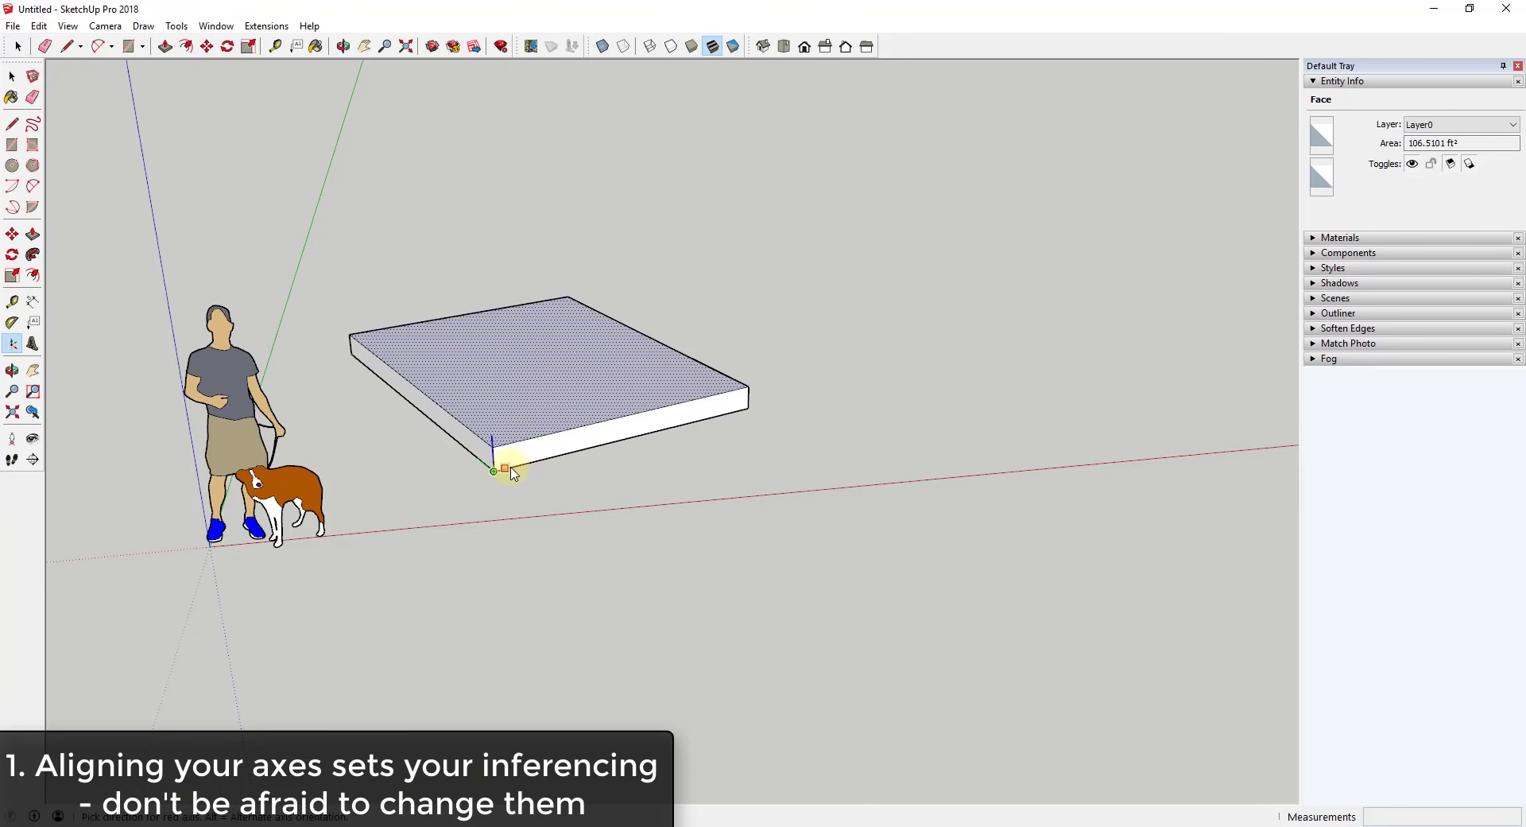
{"action": "left_click", "coordinate": [558, 462]}
{"action": "left_click", "coordinate": [564, 463]}
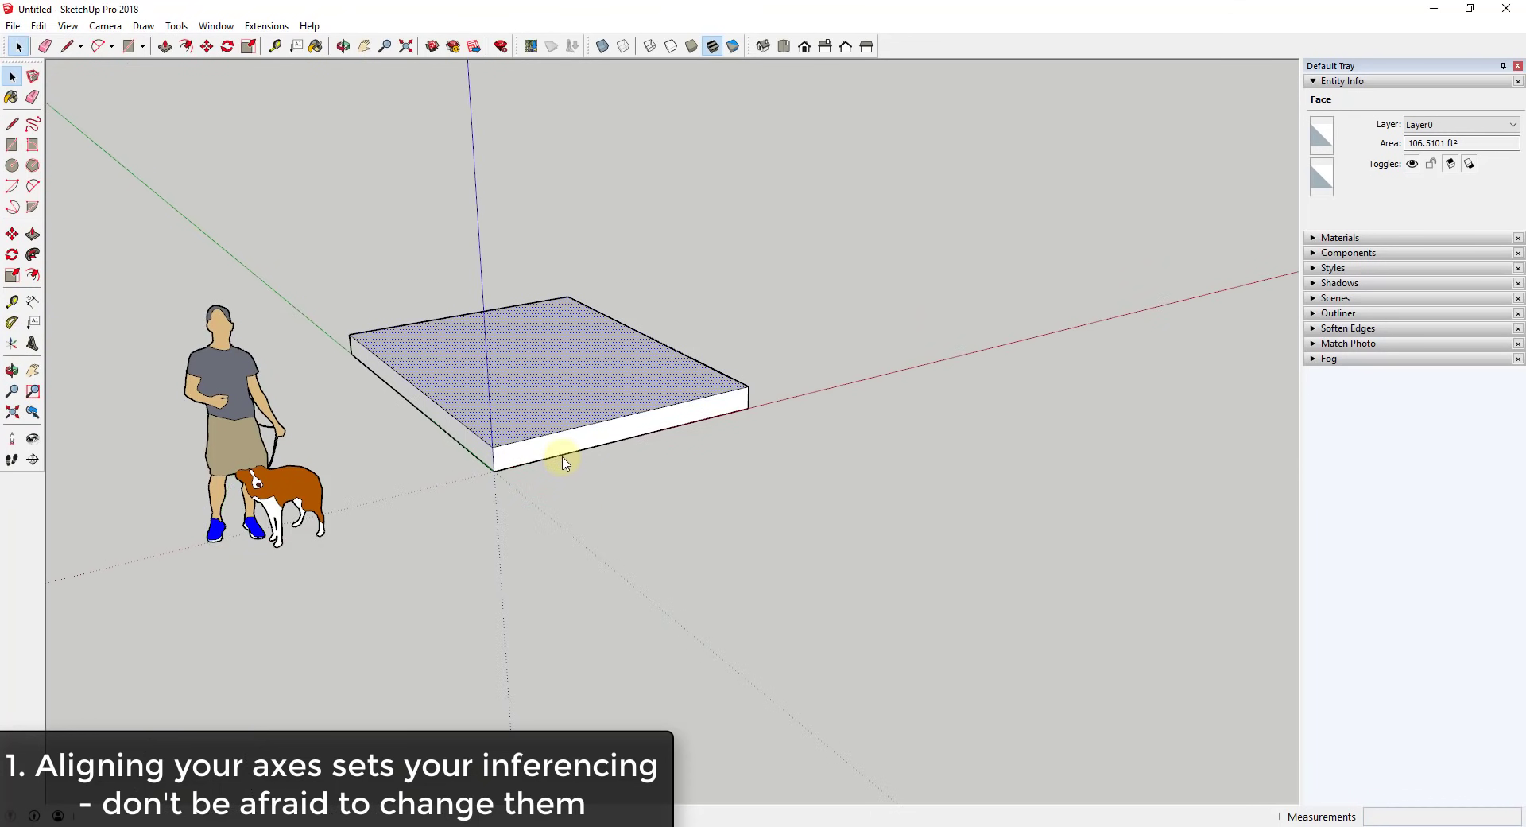
Draw two connected lines from the midpoint of the slab's front bottom edge, one along the green direction and one along the red
{"action": "key", "text": "l"}
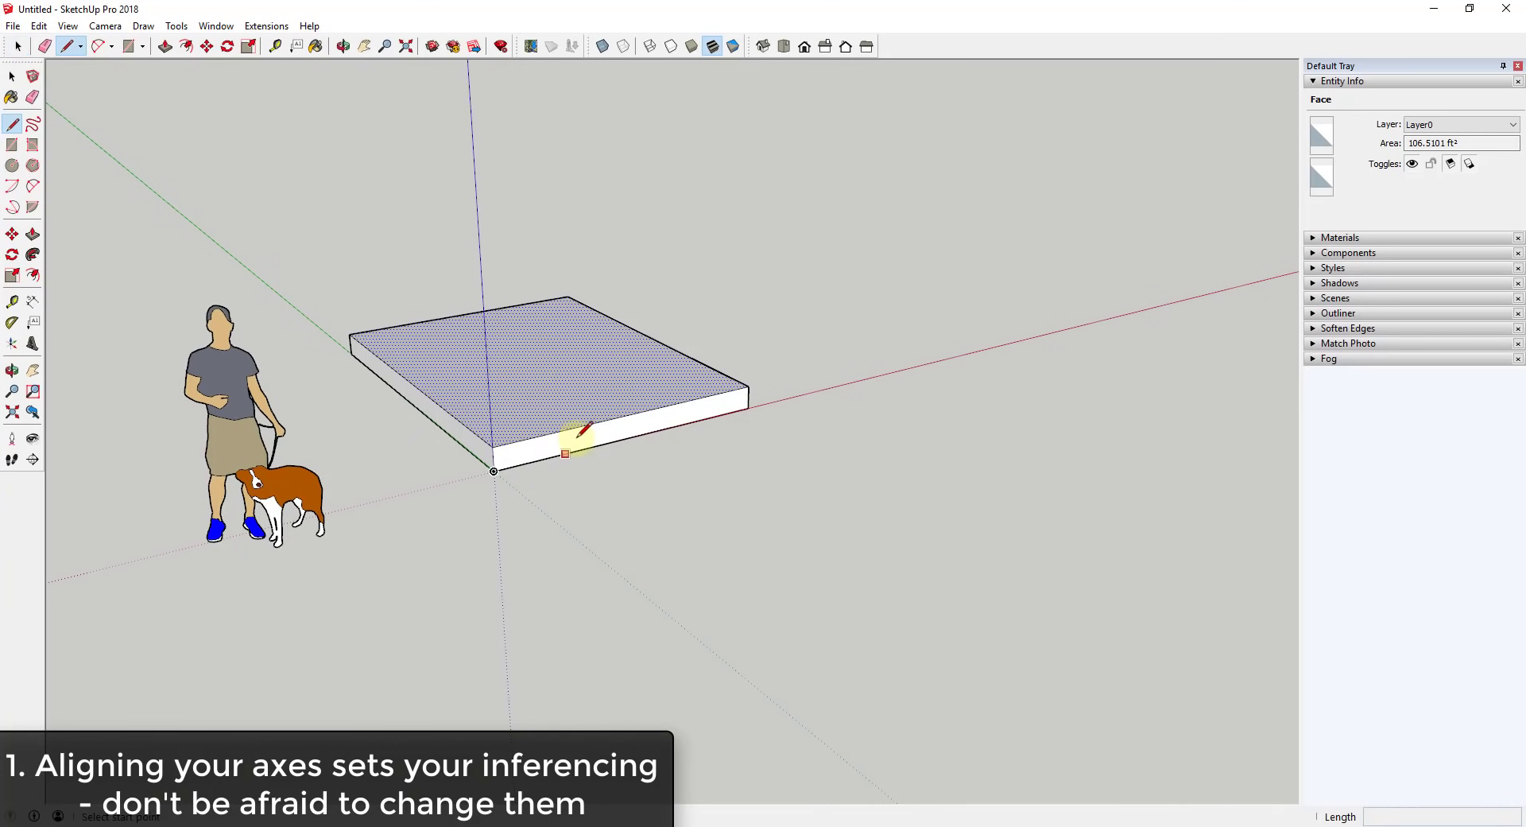
{"action": "left_click", "coordinate": [629, 438]}
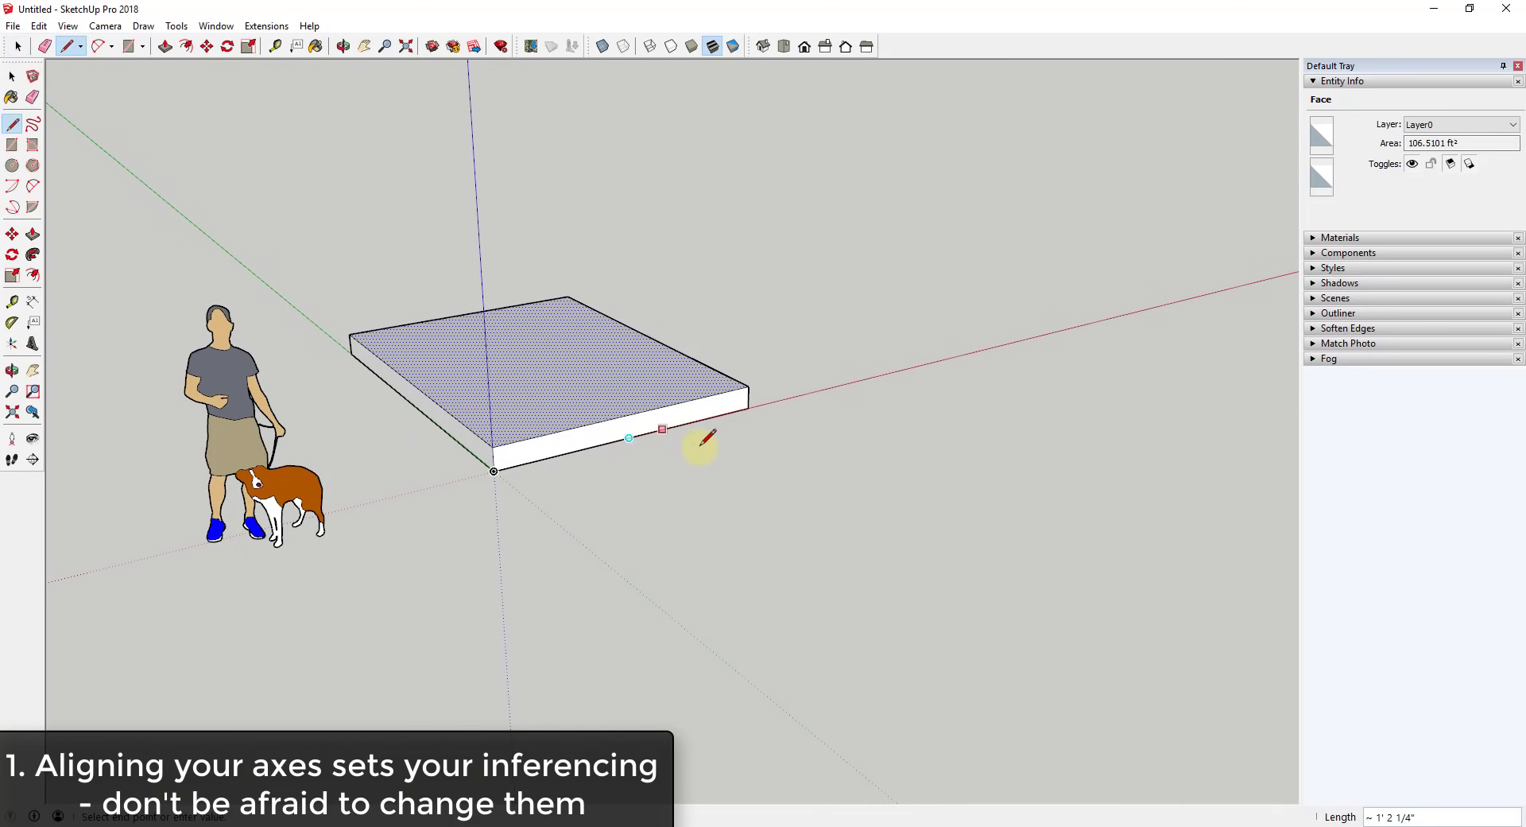
{"action": "left_click", "coordinate": [732, 502]}
{"action": "left_click", "coordinate": [956, 438]}
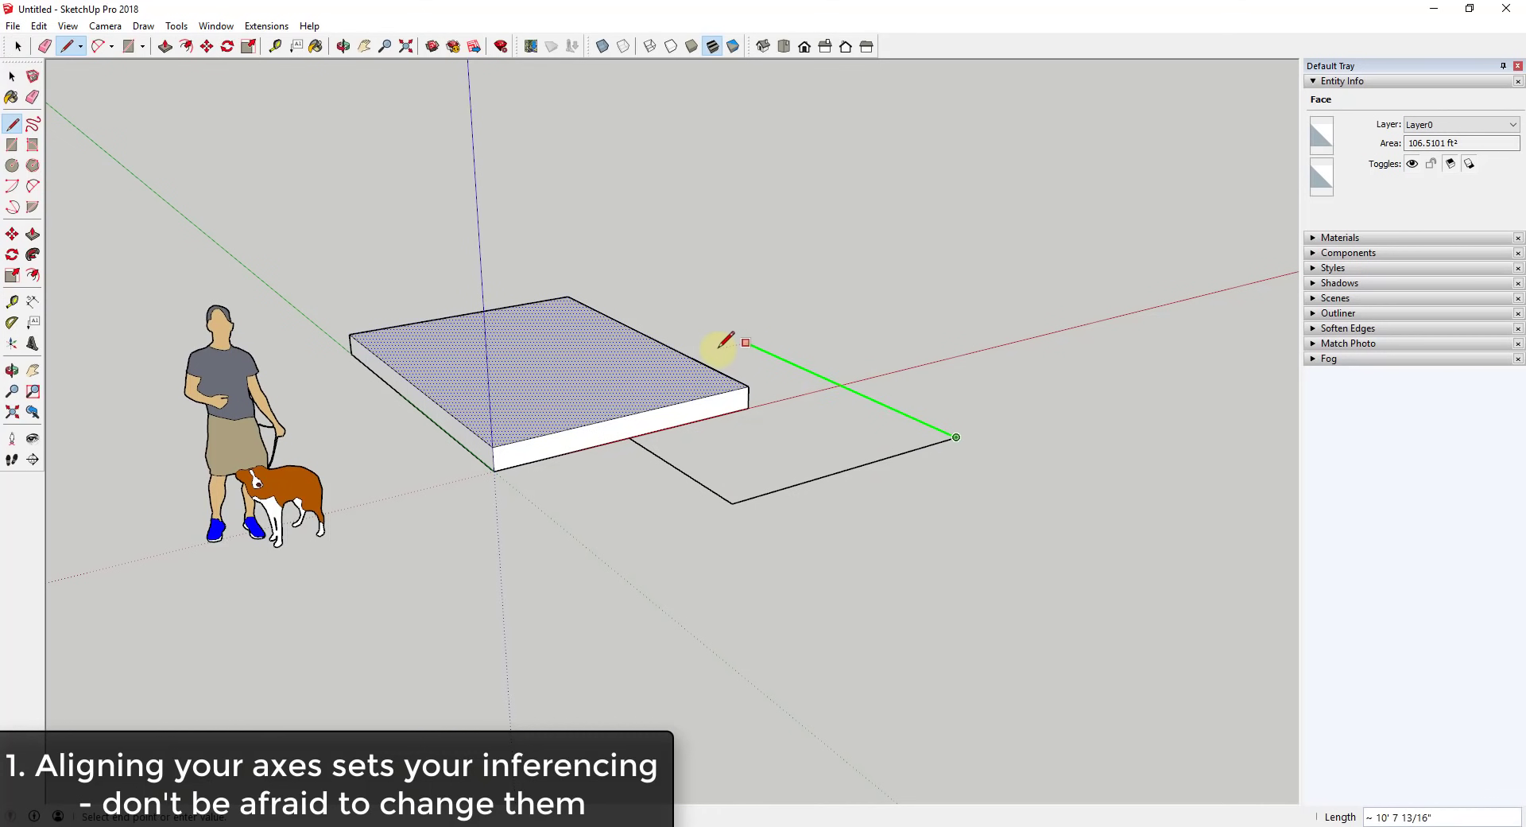
{"action": "key", "text": "space"}
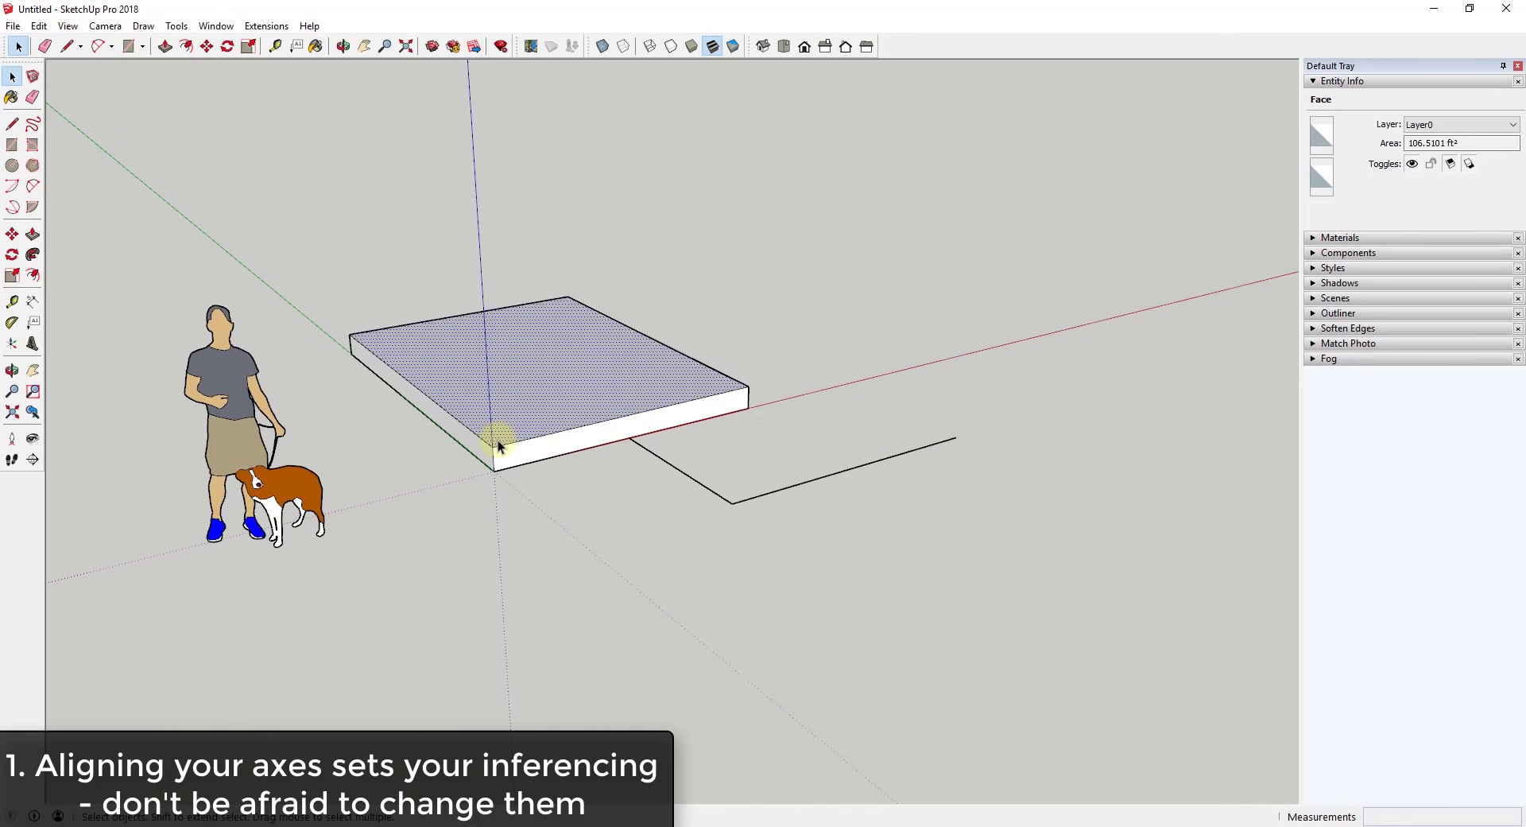
Erase the two loose lines in front of the slab
{"action": "key", "text": "e"}
{"action": "left_click", "coordinate": [745, 497]}
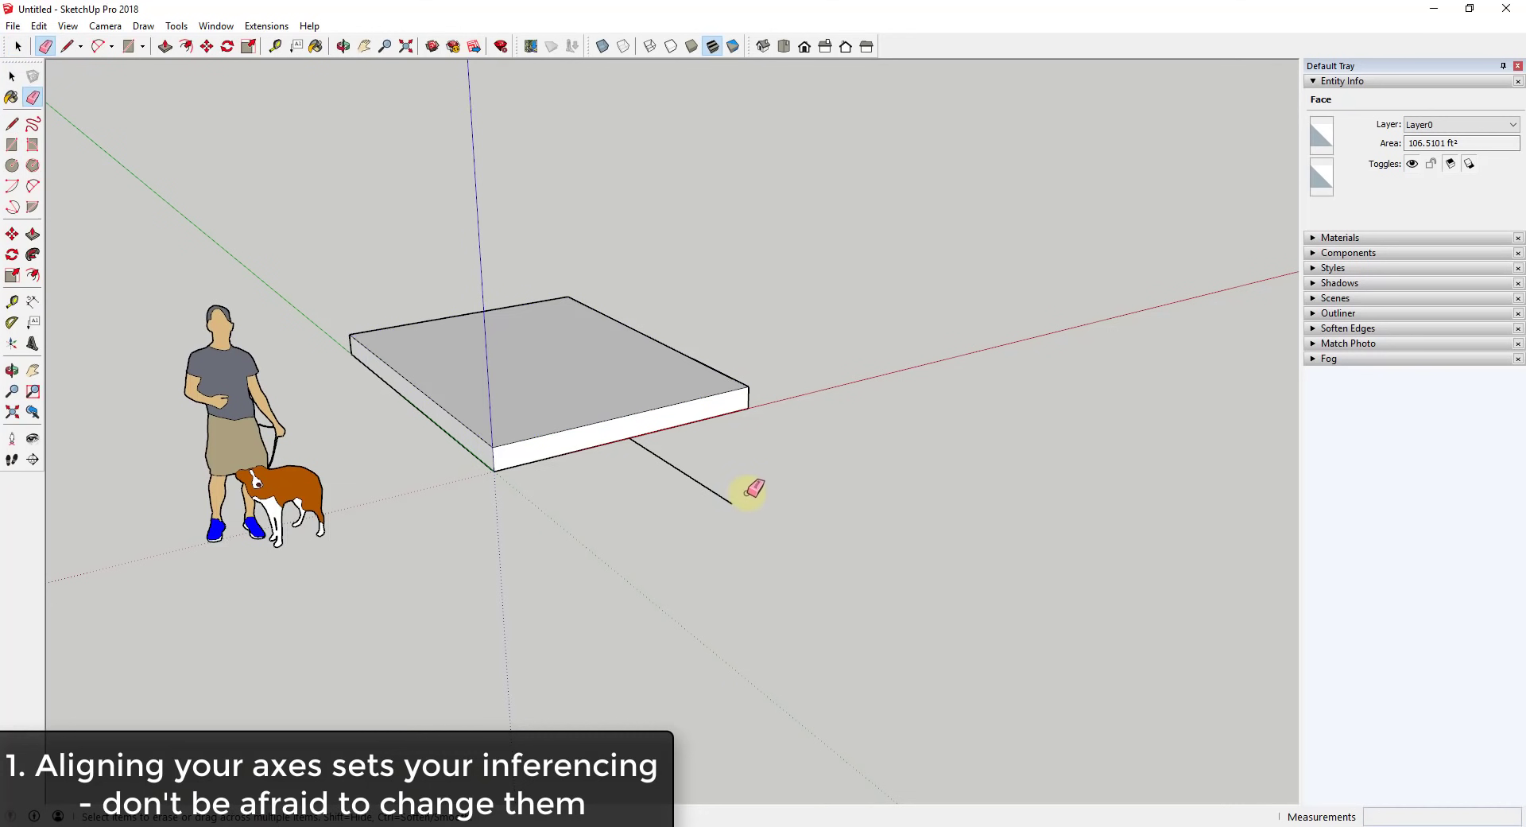
{"action": "left_click", "coordinate": [728, 500]}
{"action": "key", "text": "space"}
{"action": "scroll", "coordinate": [651, 401], "scroll_direction": "down", "scroll_amount": 3}
{"action": "scroll", "coordinate": [633, 417], "scroll_direction": "up", "scroll_amount": 3}
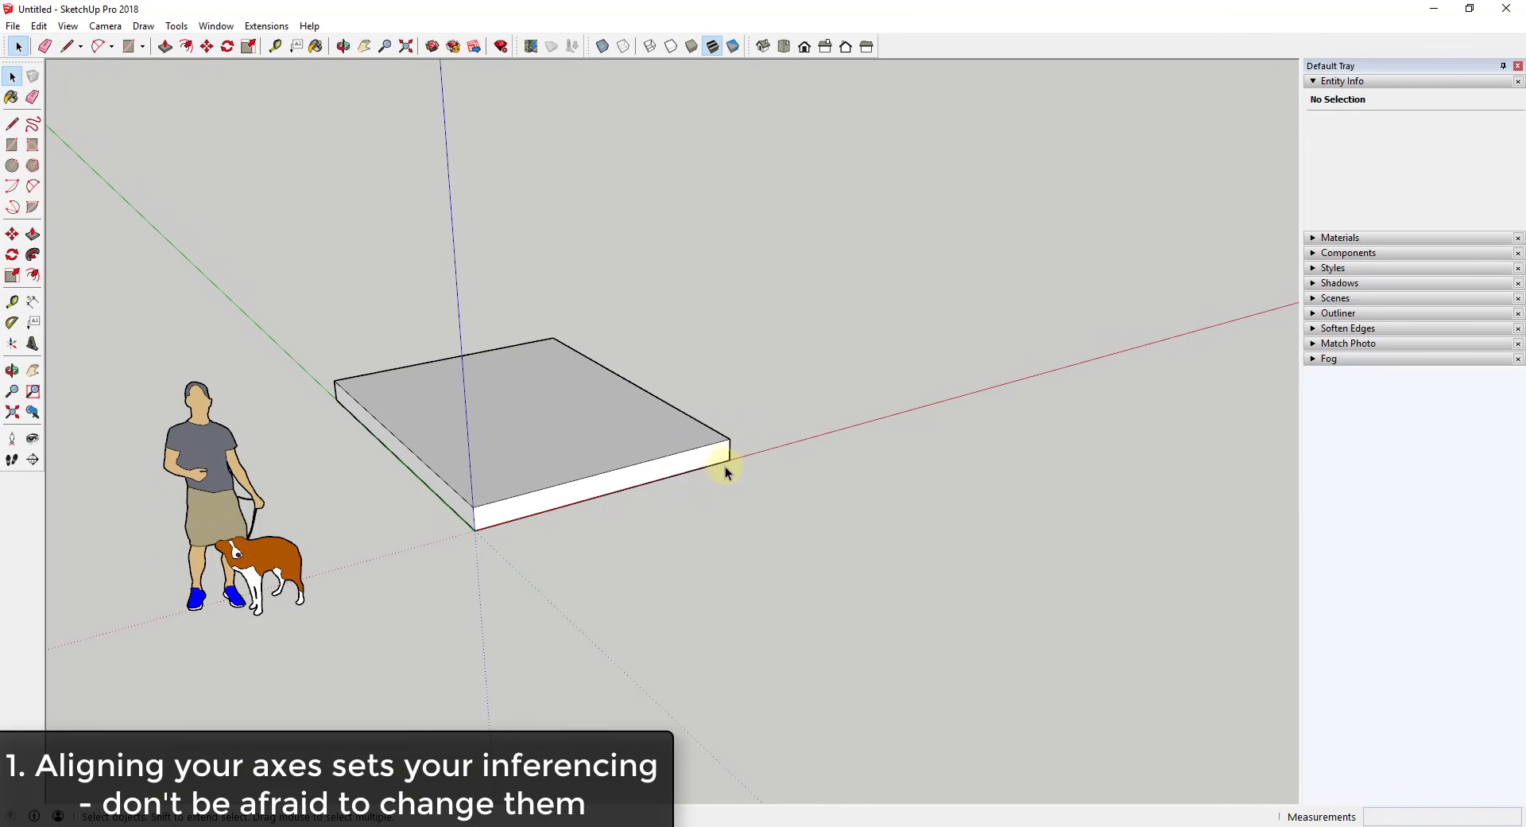
{"action": "scroll", "coordinate": [657, 445], "scroll_direction": "down", "scroll_amount": 2}
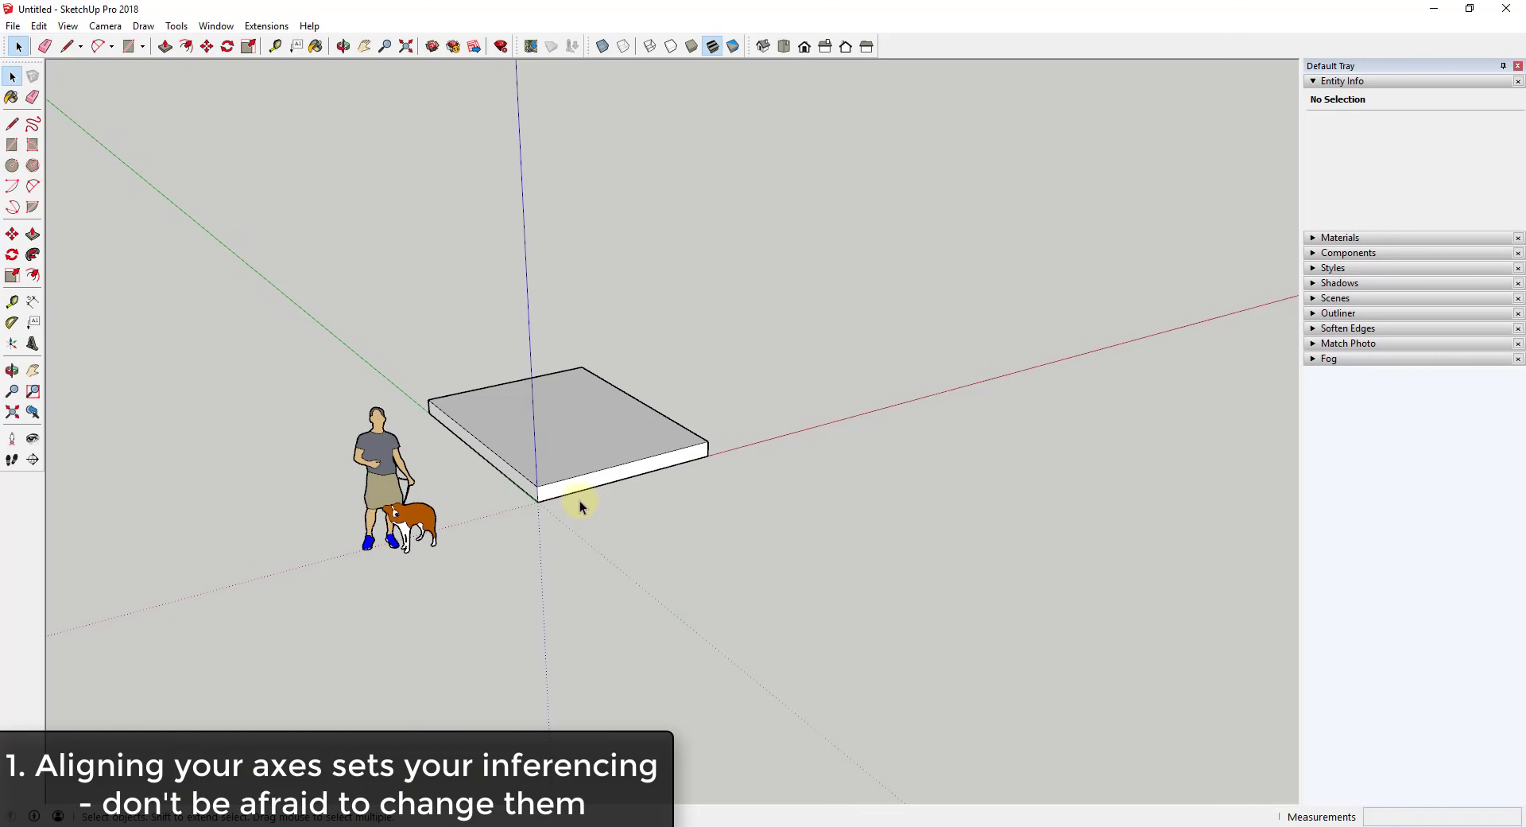
{"action": "scroll", "coordinate": [582, 489], "scroll_direction": "up", "scroll_amount": 2}
{"action": "middle_click_drag", "start_coordinate": [585, 467], "coordinate": [587, 412]}
{"action": "scroll", "coordinate": [600, 407], "scroll_direction": "down", "scroll_amount": 1}
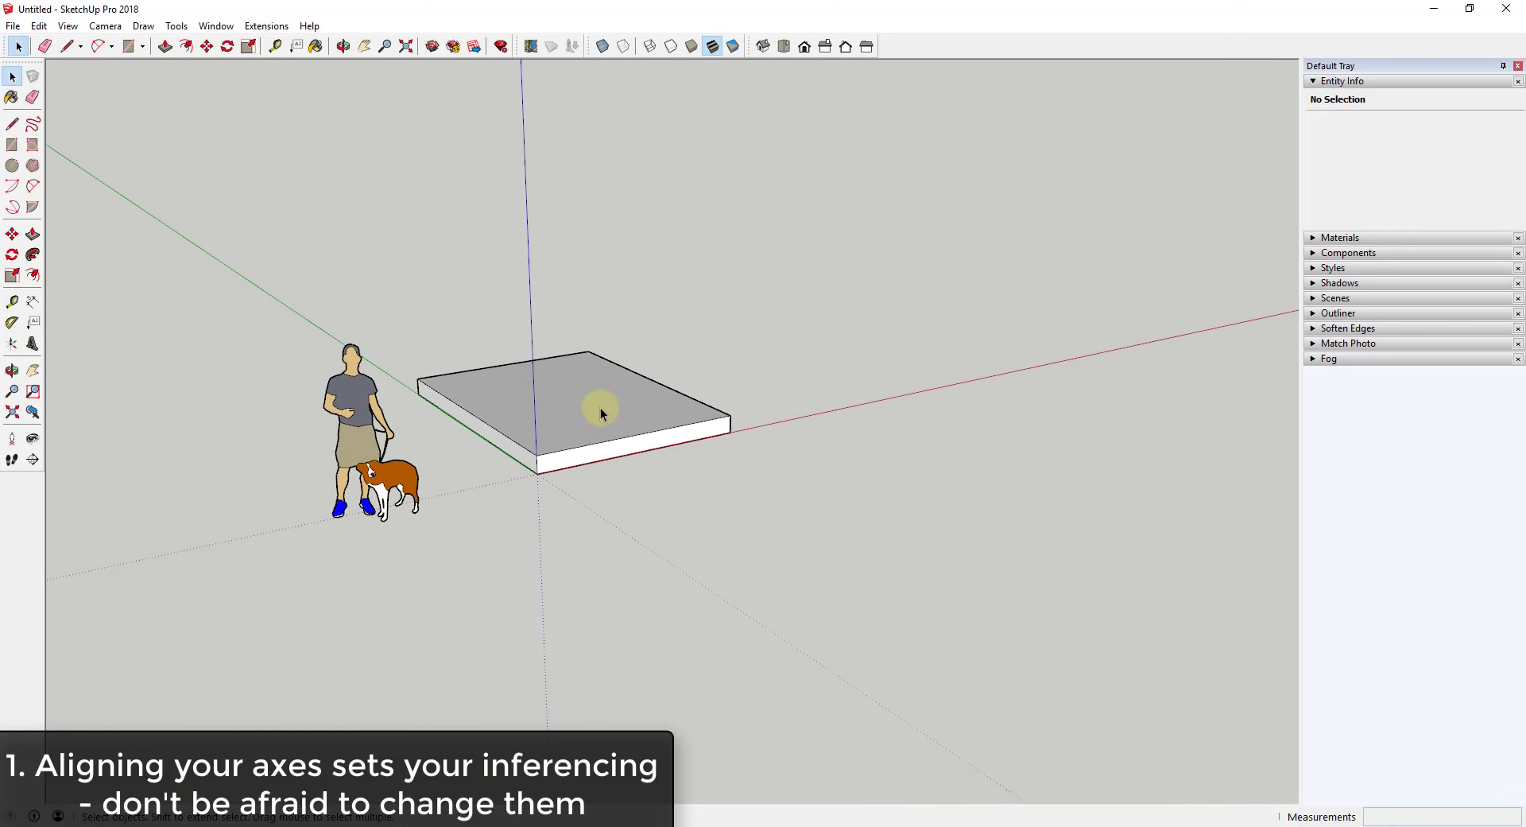
{"action": "scroll", "coordinate": [599, 409], "scroll_direction": "up", "scroll_amount": 1}
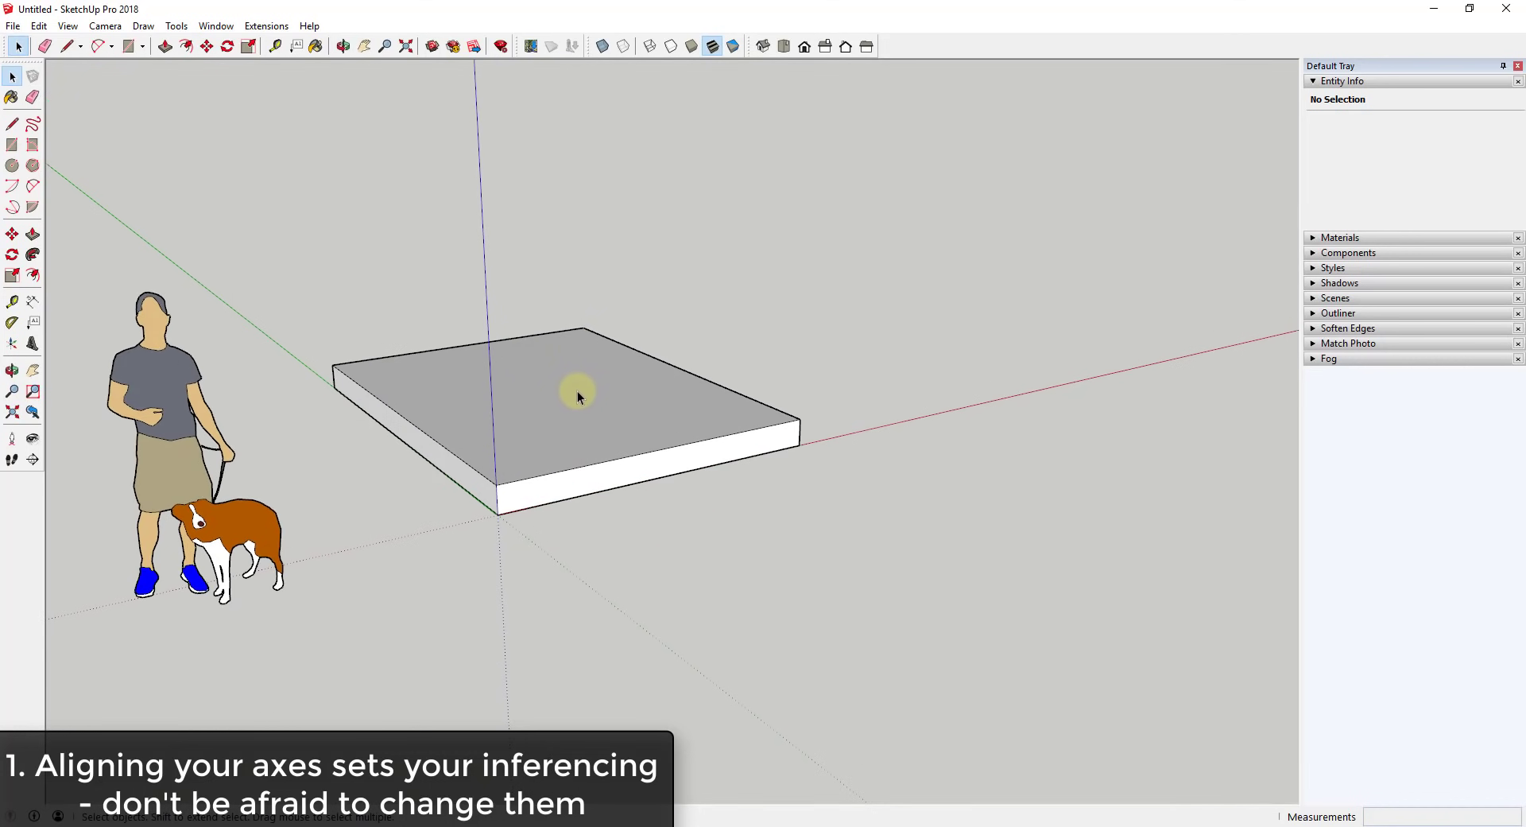
{"action": "scroll", "coordinate": [579, 429], "scroll_direction": "down", "scroll_amount": 2}
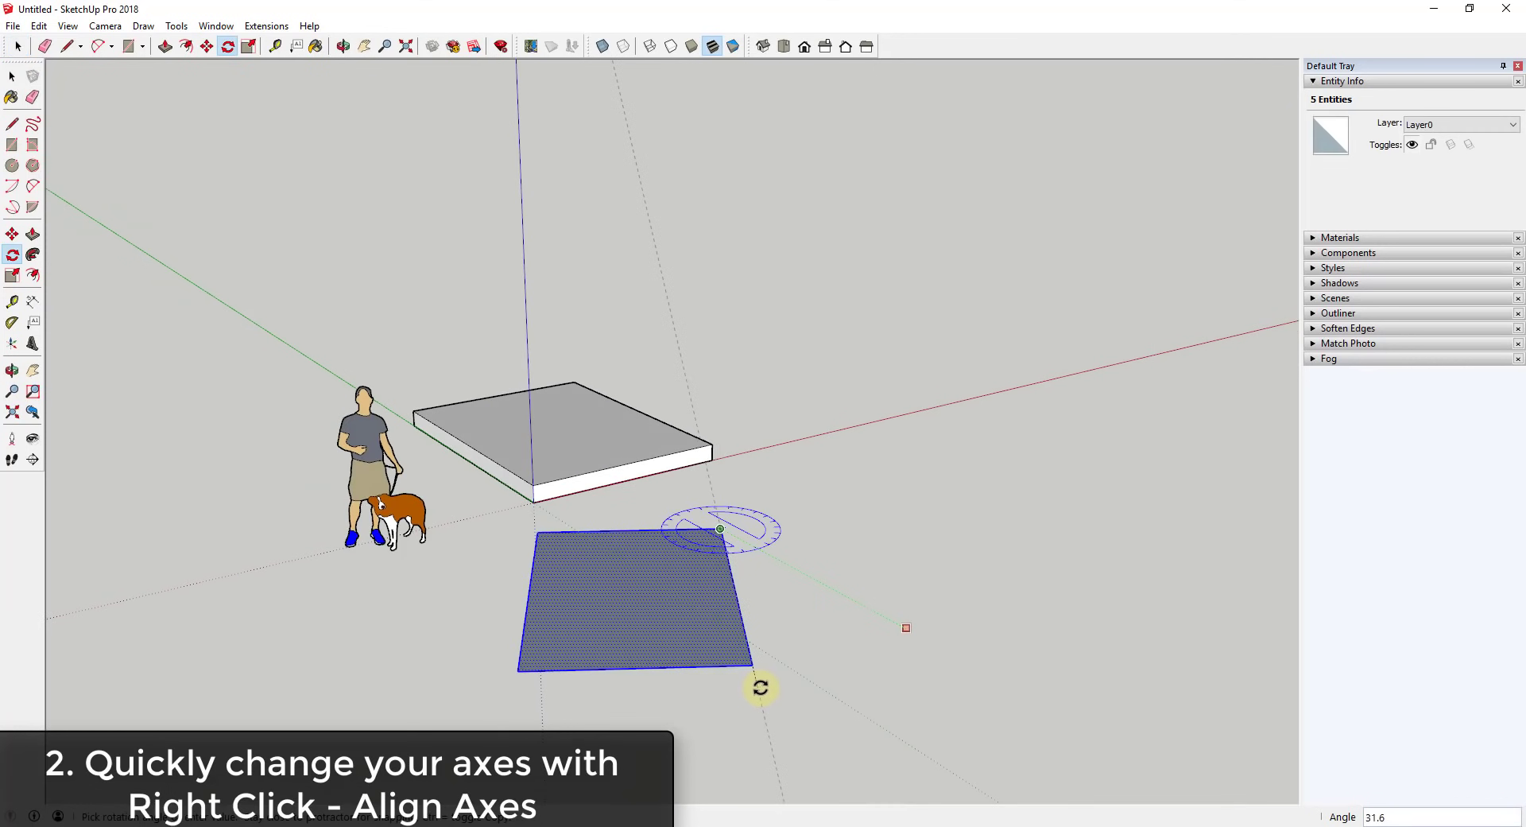
Align the drawing axes to the face of the flat rotated rectangle in front of the slab
{"action": "key", "text": "space"}
{"action": "middle_click_drag", "start_coordinate": [553, 629], "coordinate": [699, 465]}
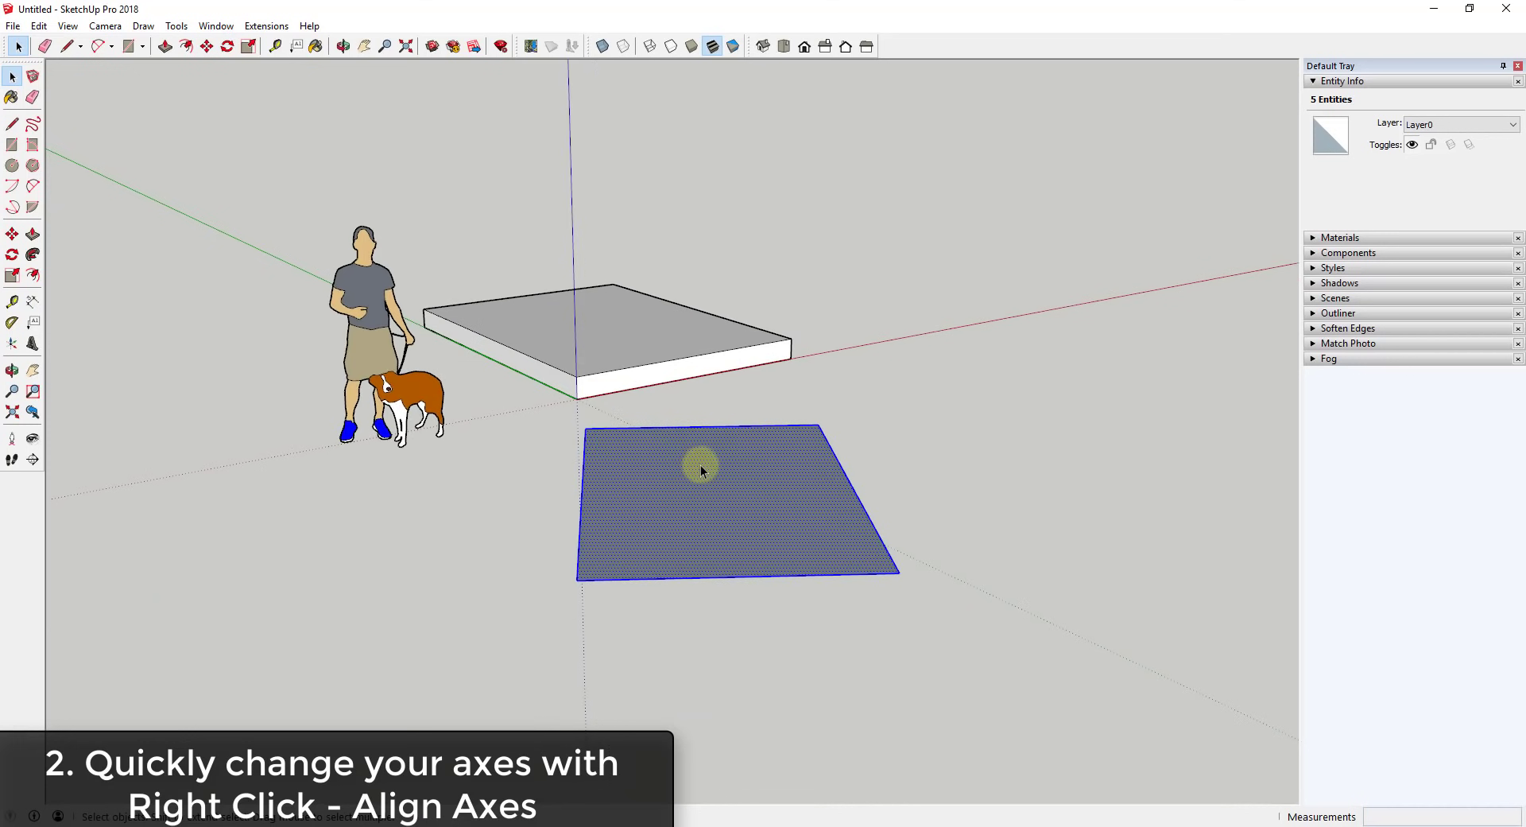
{"action": "left_click", "coordinate": [924, 460]}
{"action": "right_click", "coordinate": [645, 492]}
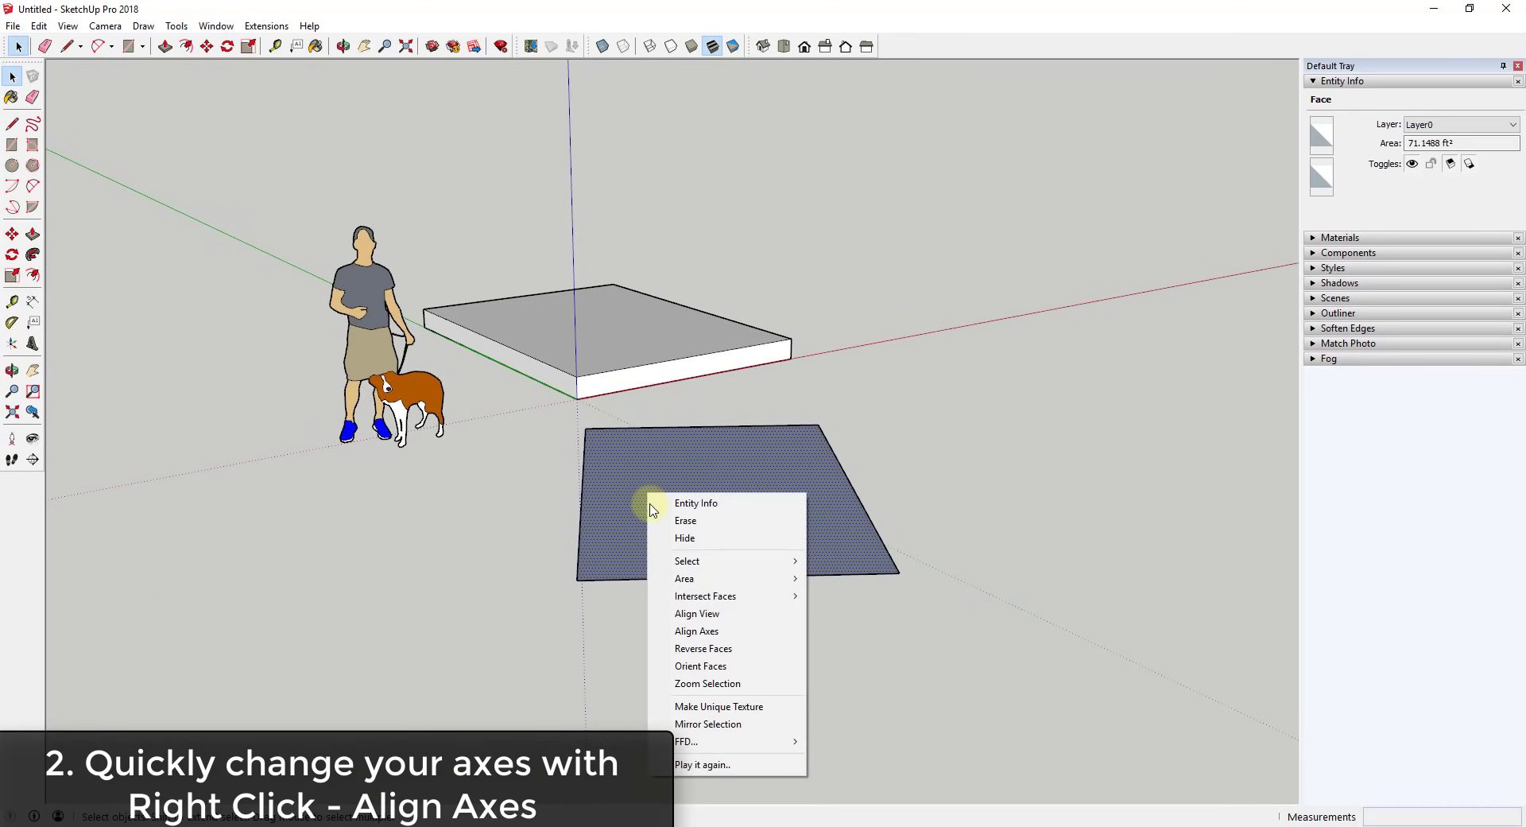
{"action": "left_click", "coordinate": [718, 636]}
{"action": "middle_click_drag", "start_coordinate": [651, 637], "coordinate": [978, 534]}
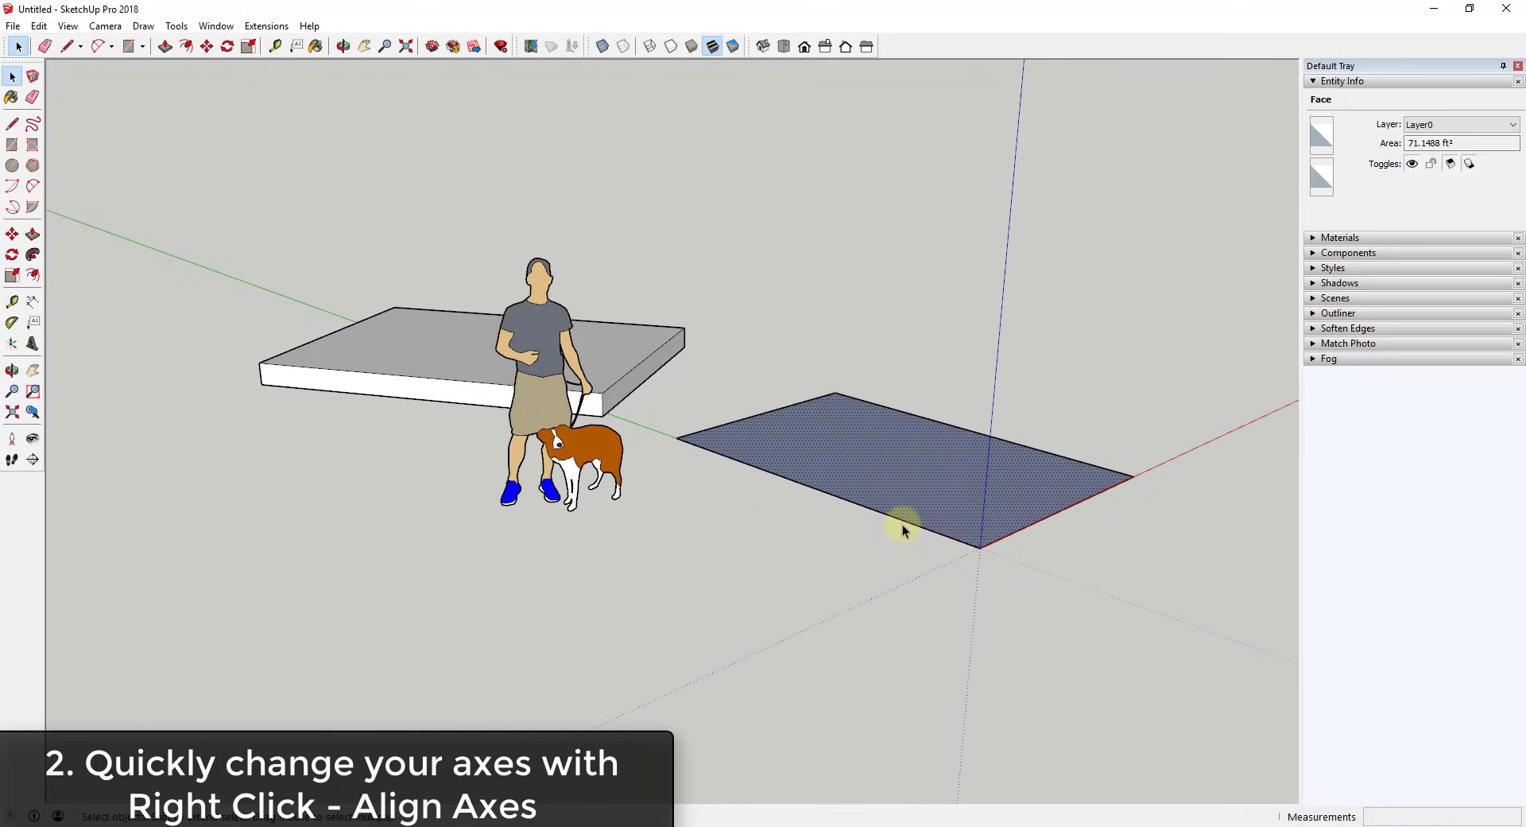
{"action": "middle_click_drag", "start_coordinate": [1123, 467], "coordinate": [617, 344]}
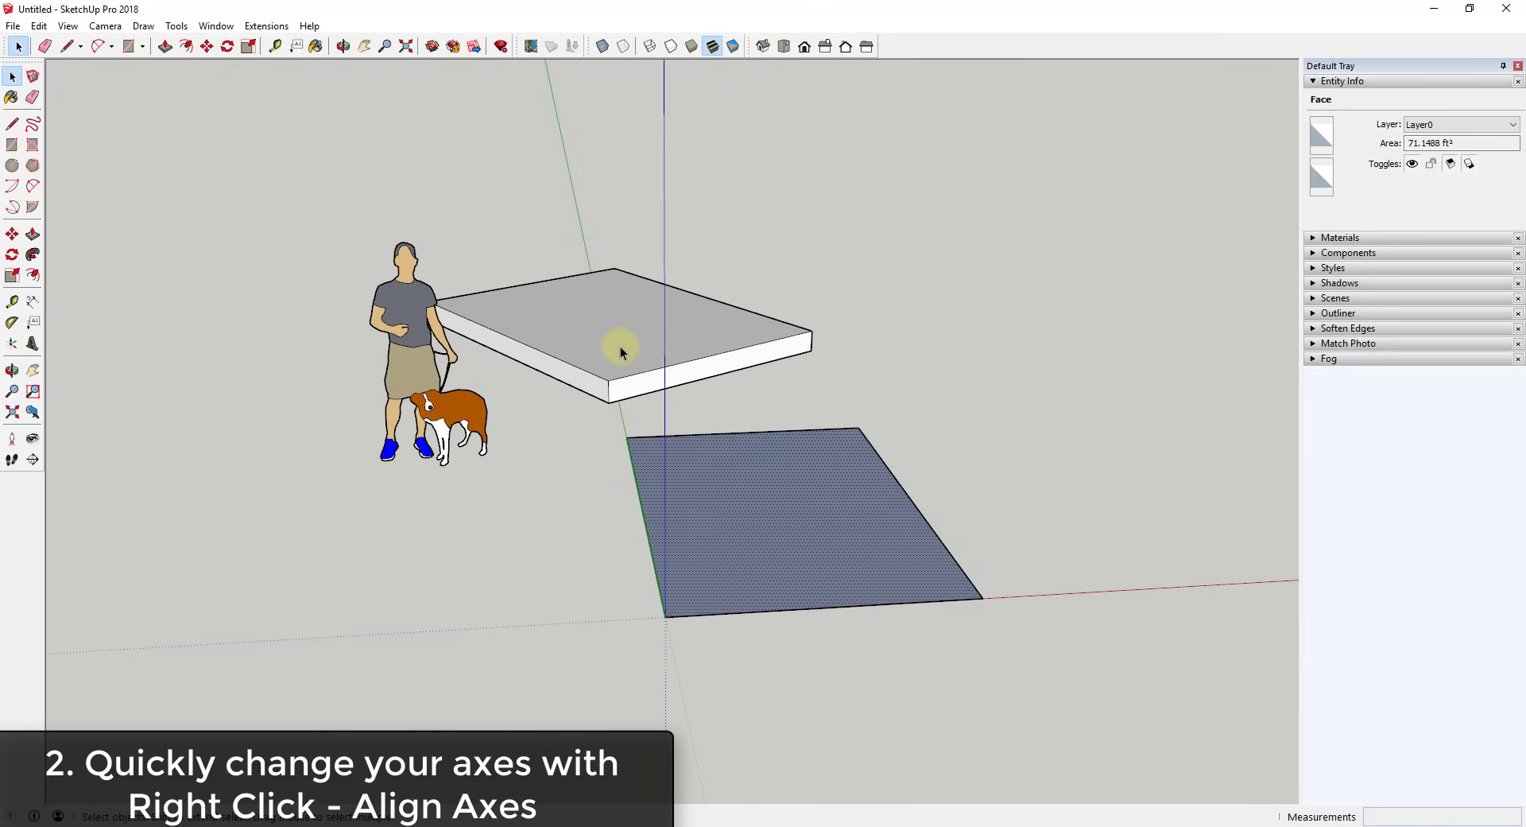
Align the drawing axes to the slab's top face
{"action": "right_click", "coordinate": [617, 347]}
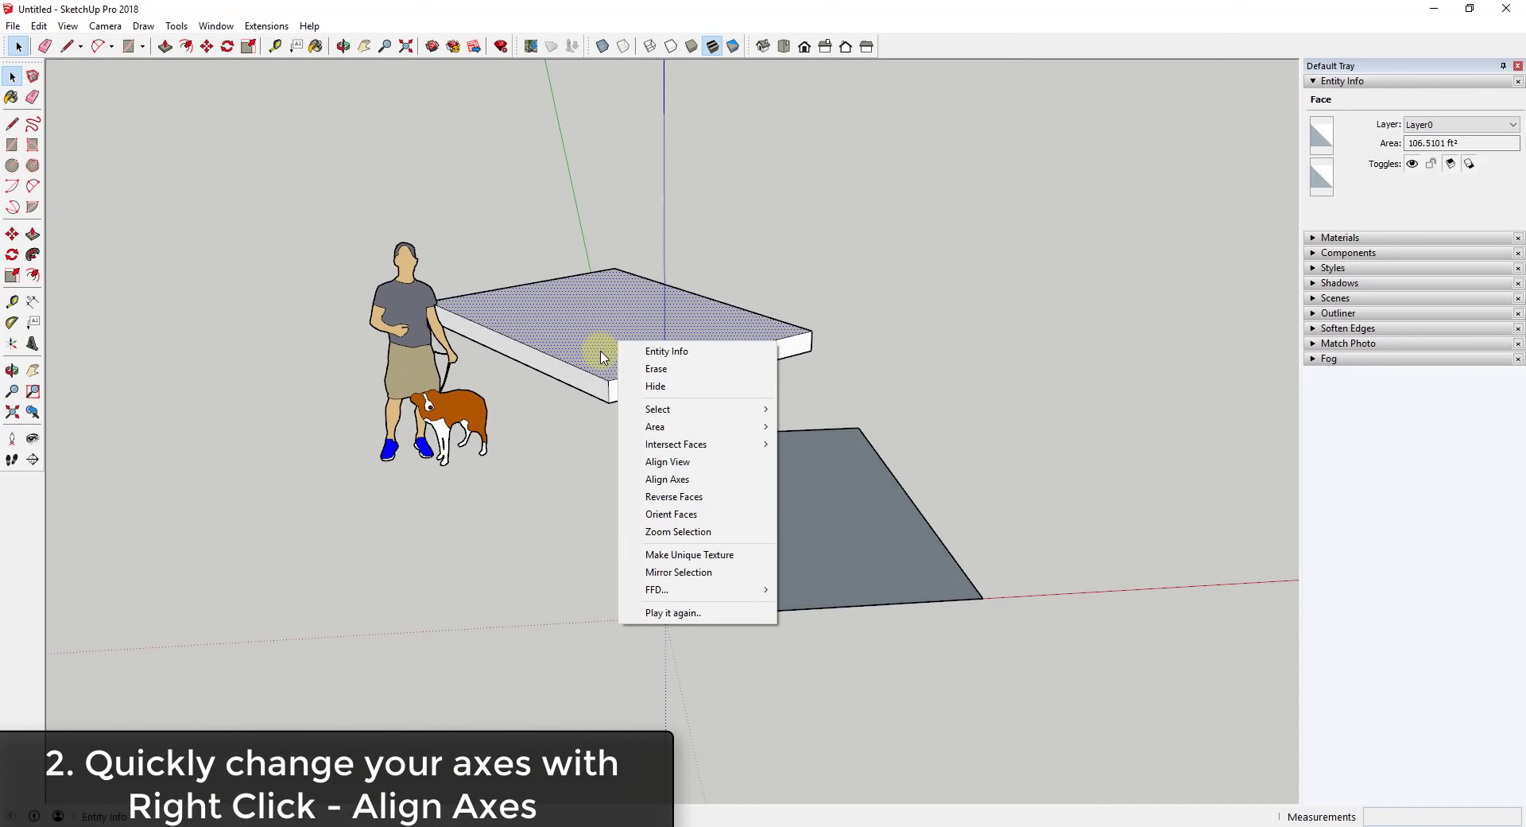
{"action": "left_click", "coordinate": [668, 478]}
{"action": "middle_click_drag", "start_coordinate": [585, 359], "coordinate": [477, 283]}
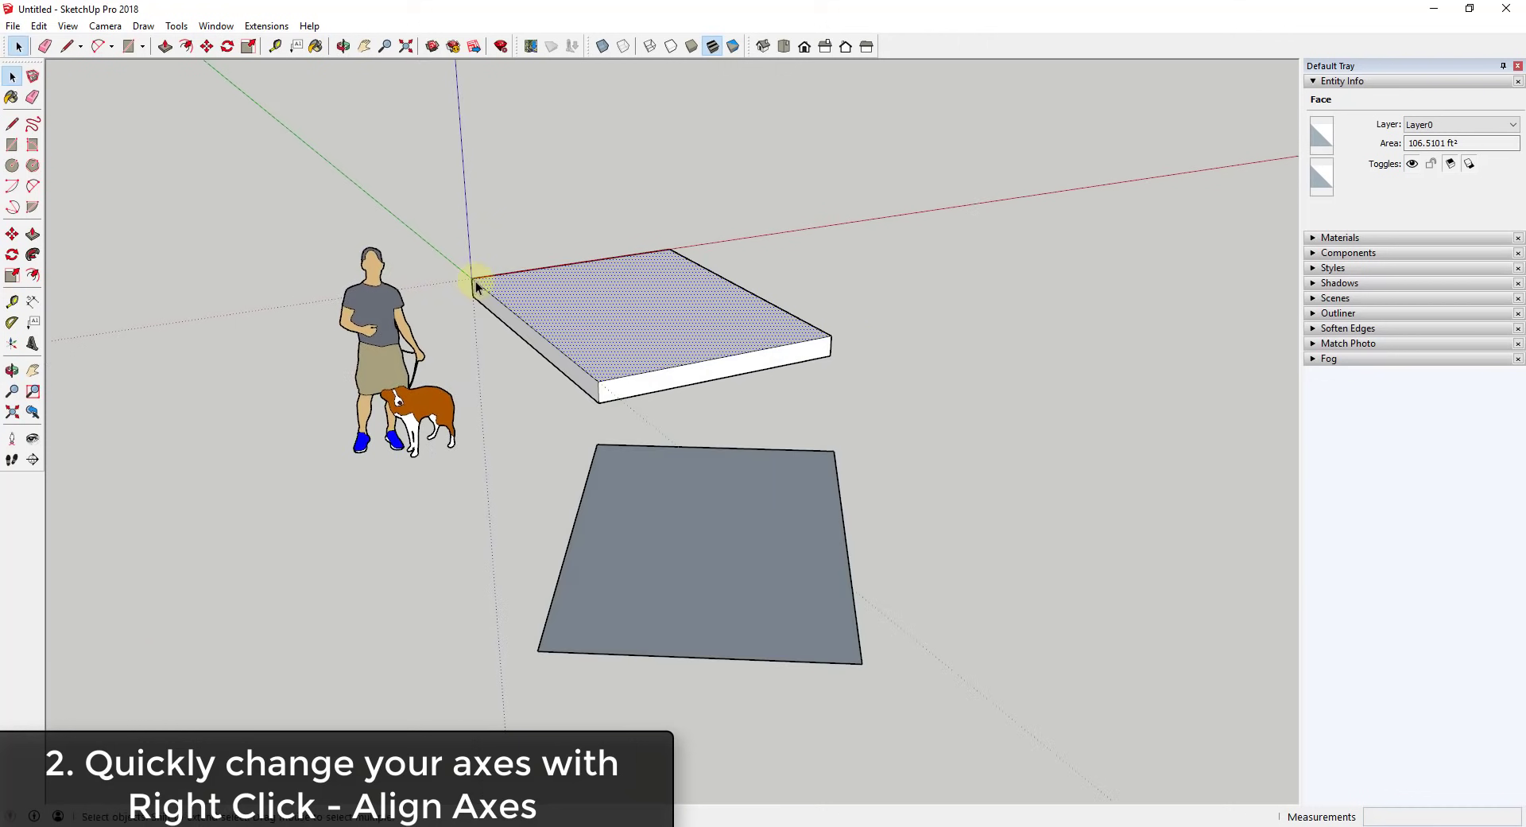
Realign the drawing axes from the slab to the flat rectangle's face
{"action": "right_click", "coordinate": [715, 566]}
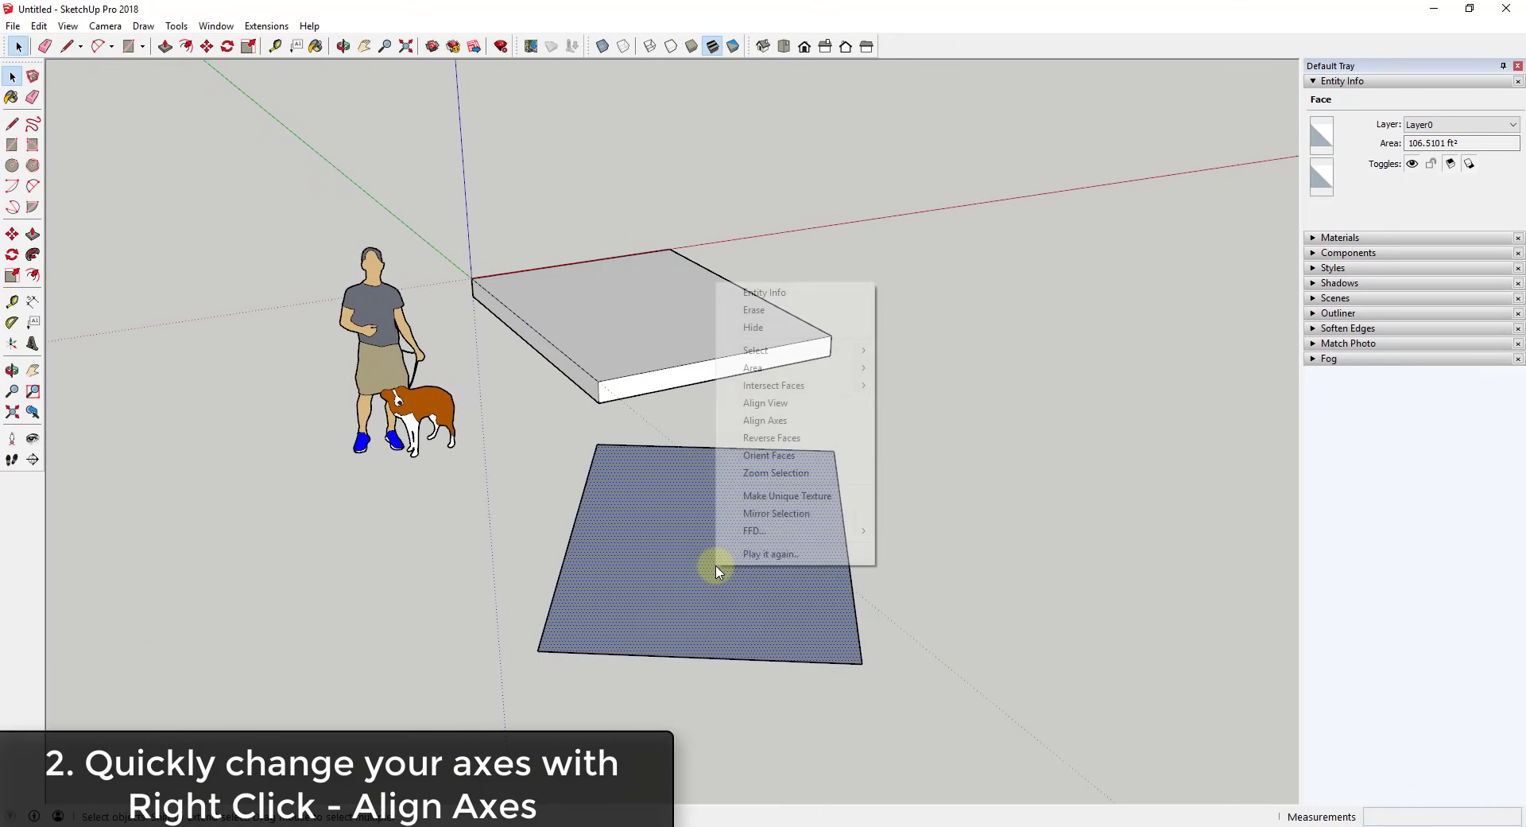
{"action": "left_click", "coordinate": [794, 420]}
{"action": "middle_click_drag", "start_coordinate": [818, 433], "coordinate": [787, 395]}
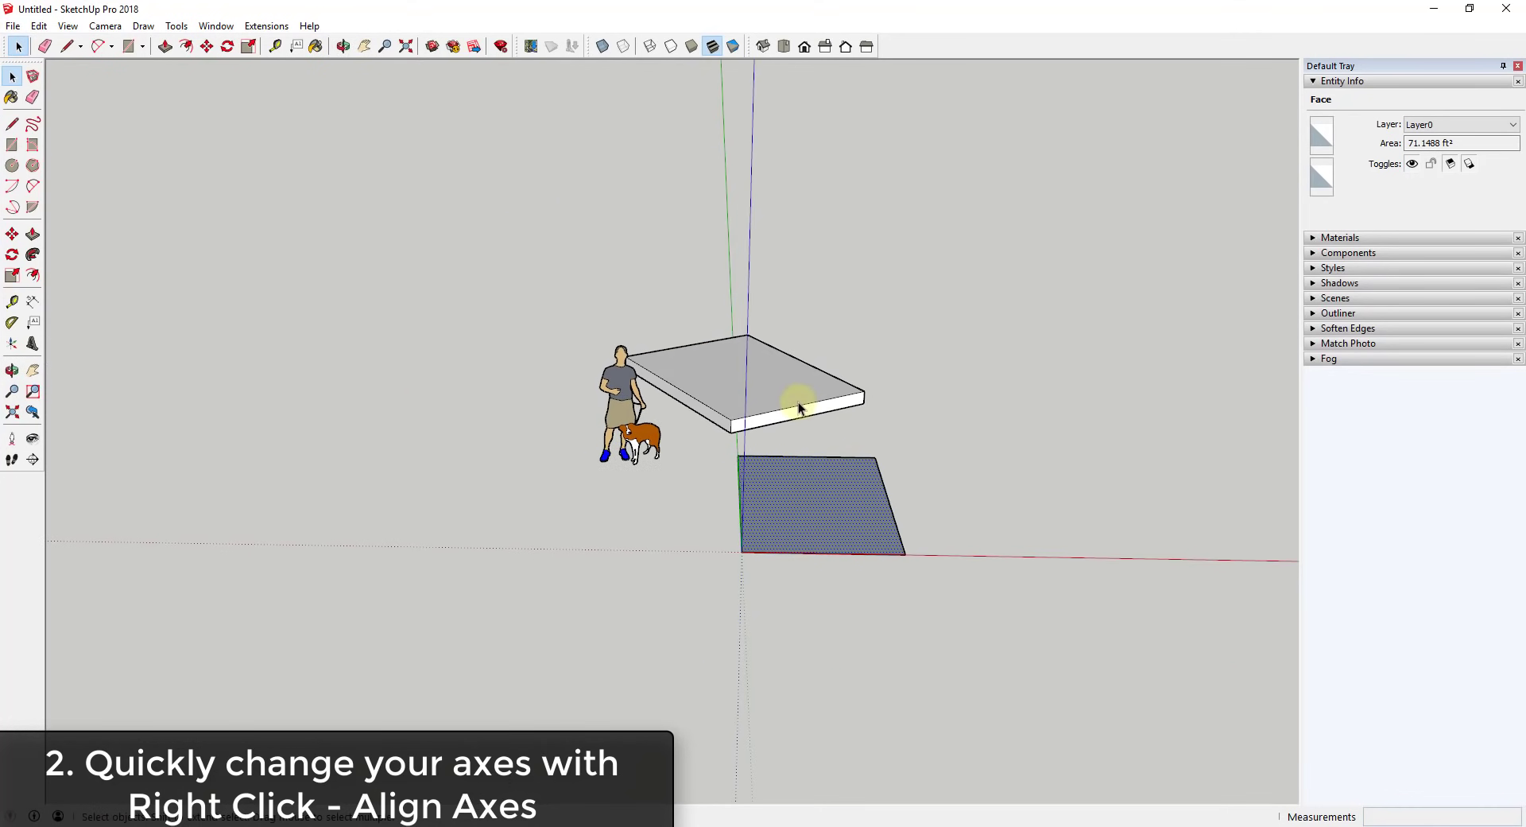
Delete the entire slab and the flat rectangle together
{"action": "triple_click", "coordinate": [771, 383]}
{"action": "left_click", "coordinate": [811, 518], "text": "shift"}
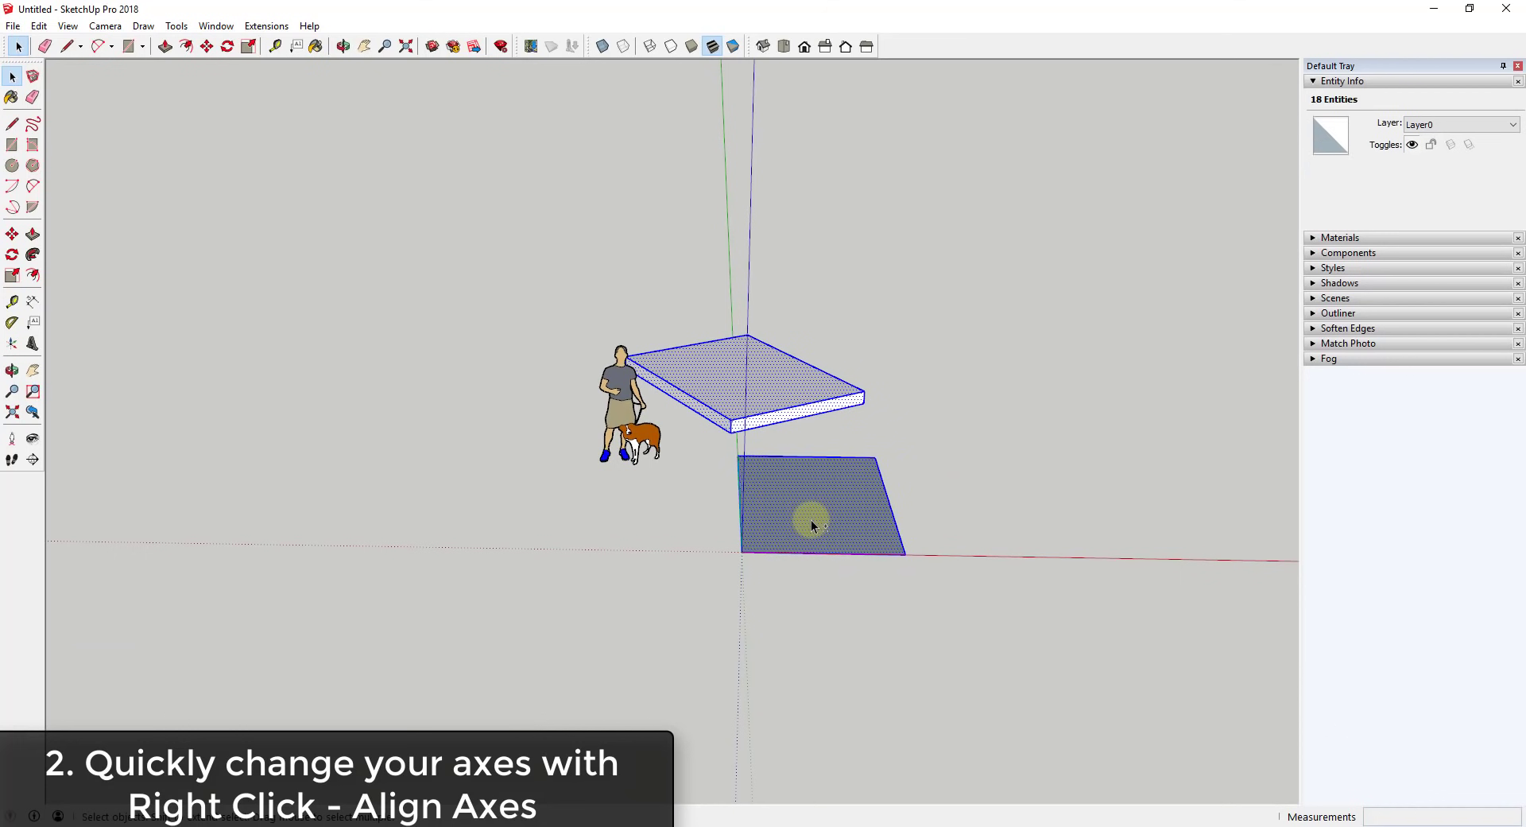
{"action": "key", "text": "Delete"}
Use Add Location to grab satellite imagery of the default map area with the suggested region size
{"action": "left_click", "coordinate": [530, 47]}
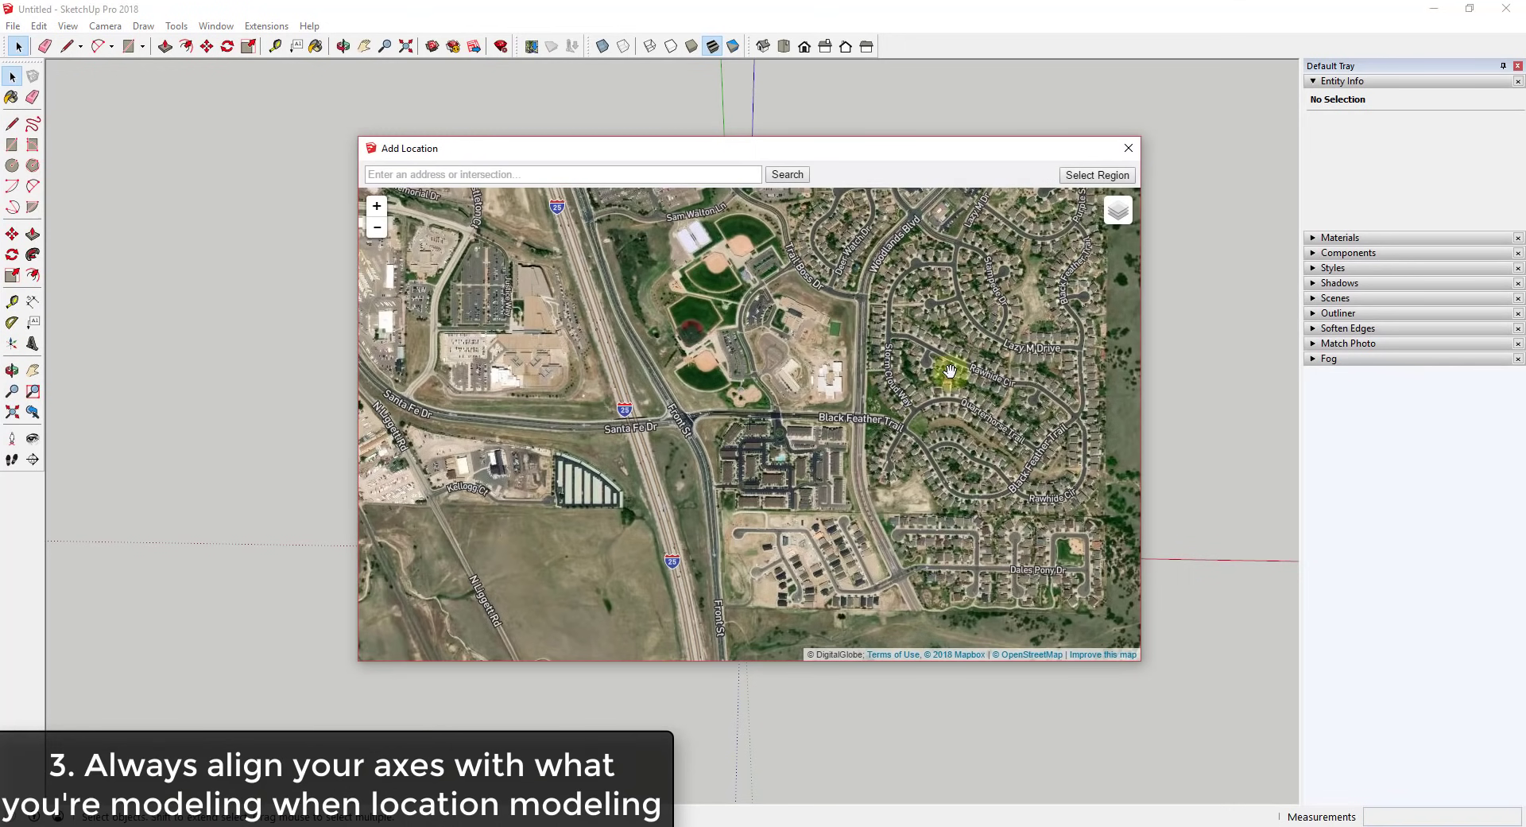
{"action": "left_click", "coordinate": [1091, 176]}
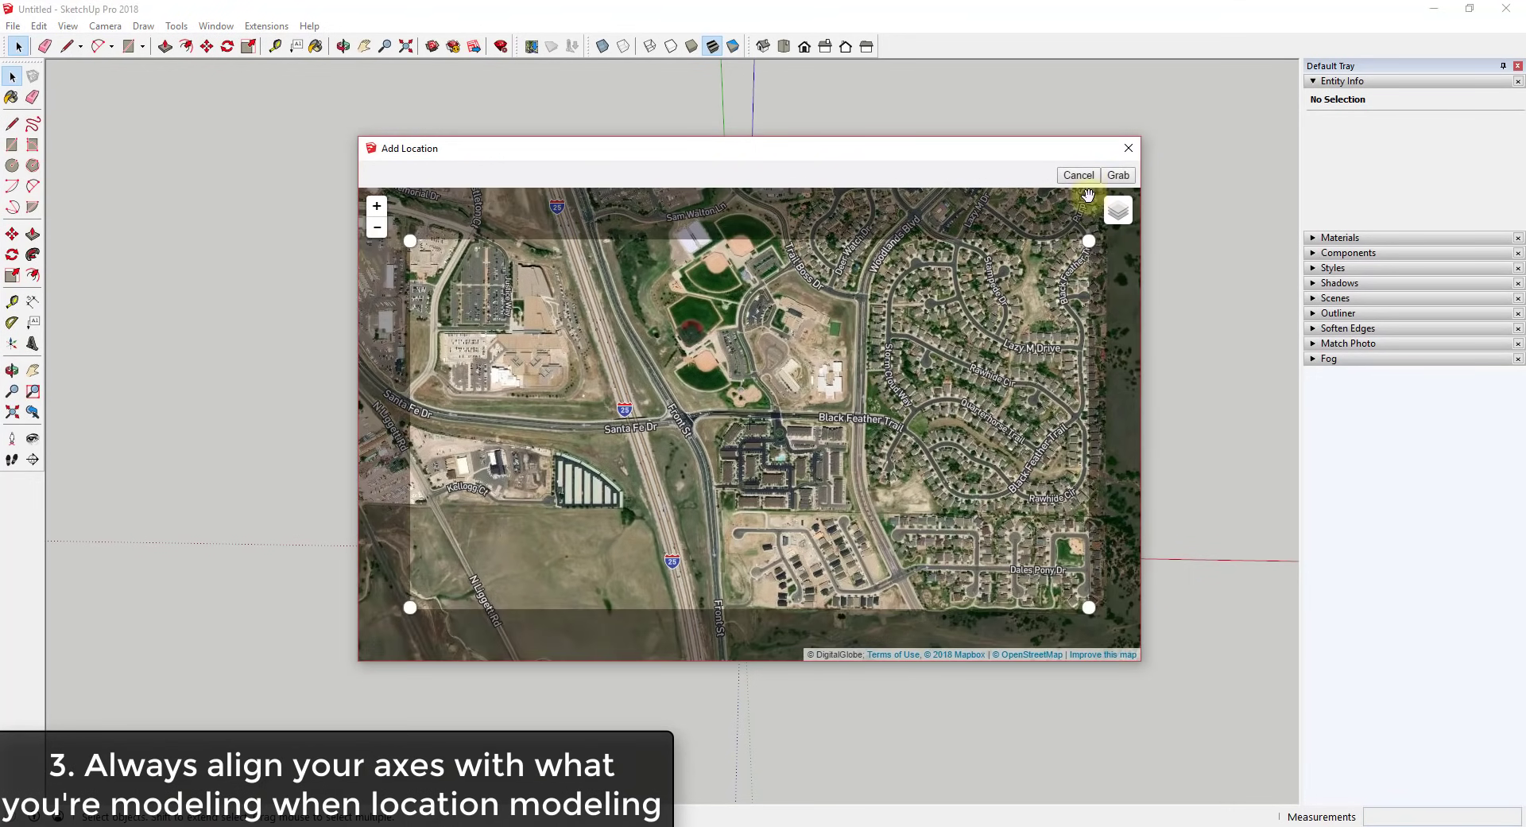
{"action": "left_click", "coordinate": [1116, 172]}
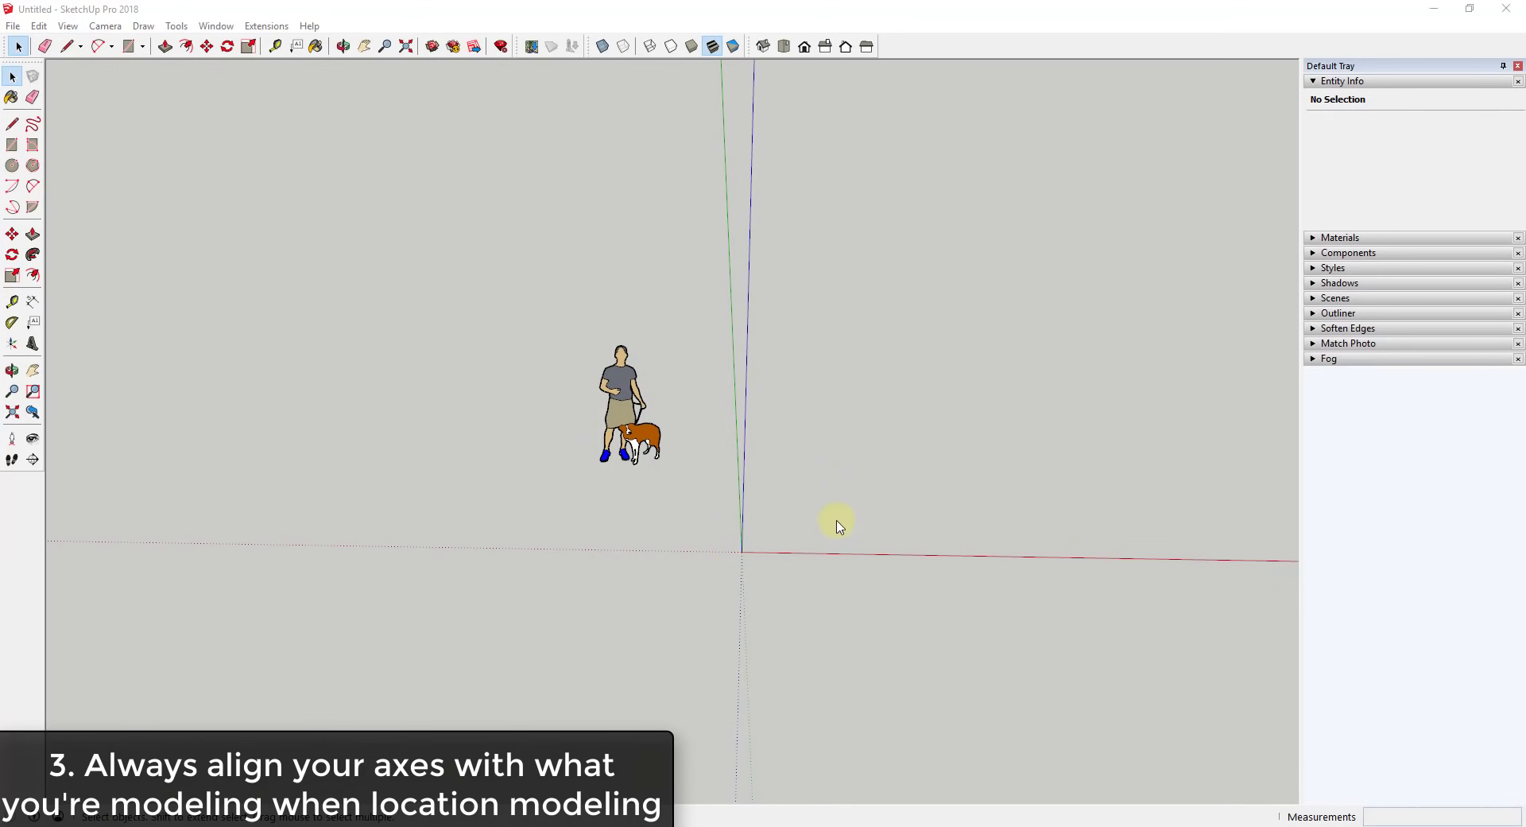
Draw a small test rectangle on the vacant lot between the cul-de-sac street and the main road, and remove it again
{"action": "key", "text": "o"}
{"action": "left_click_drag", "start_coordinate": [672, 350], "coordinate": [631, 599]}
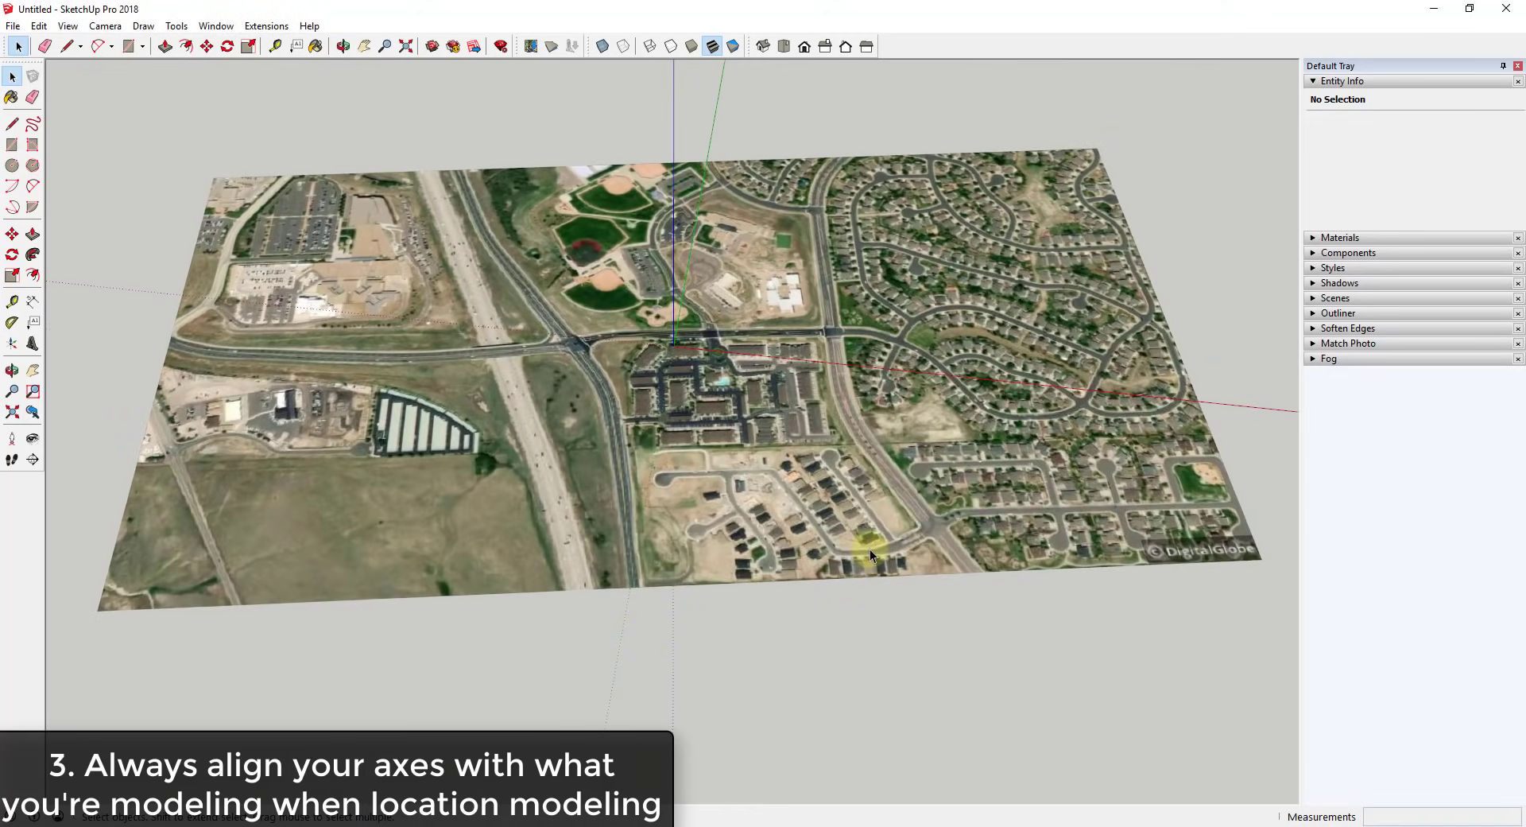
{"action": "scroll", "coordinate": [913, 525], "scroll_direction": "up", "scroll_amount": 6}
{"action": "left_click_drag", "start_coordinate": [851, 365], "coordinate": [988, 388]}
{"action": "scroll", "coordinate": [993, 413], "scroll_direction": "up", "scroll_amount": 4}
{"action": "left_click_drag", "start_coordinate": [1002, 442], "coordinate": [846, 429]}
{"action": "key", "text": "space"}
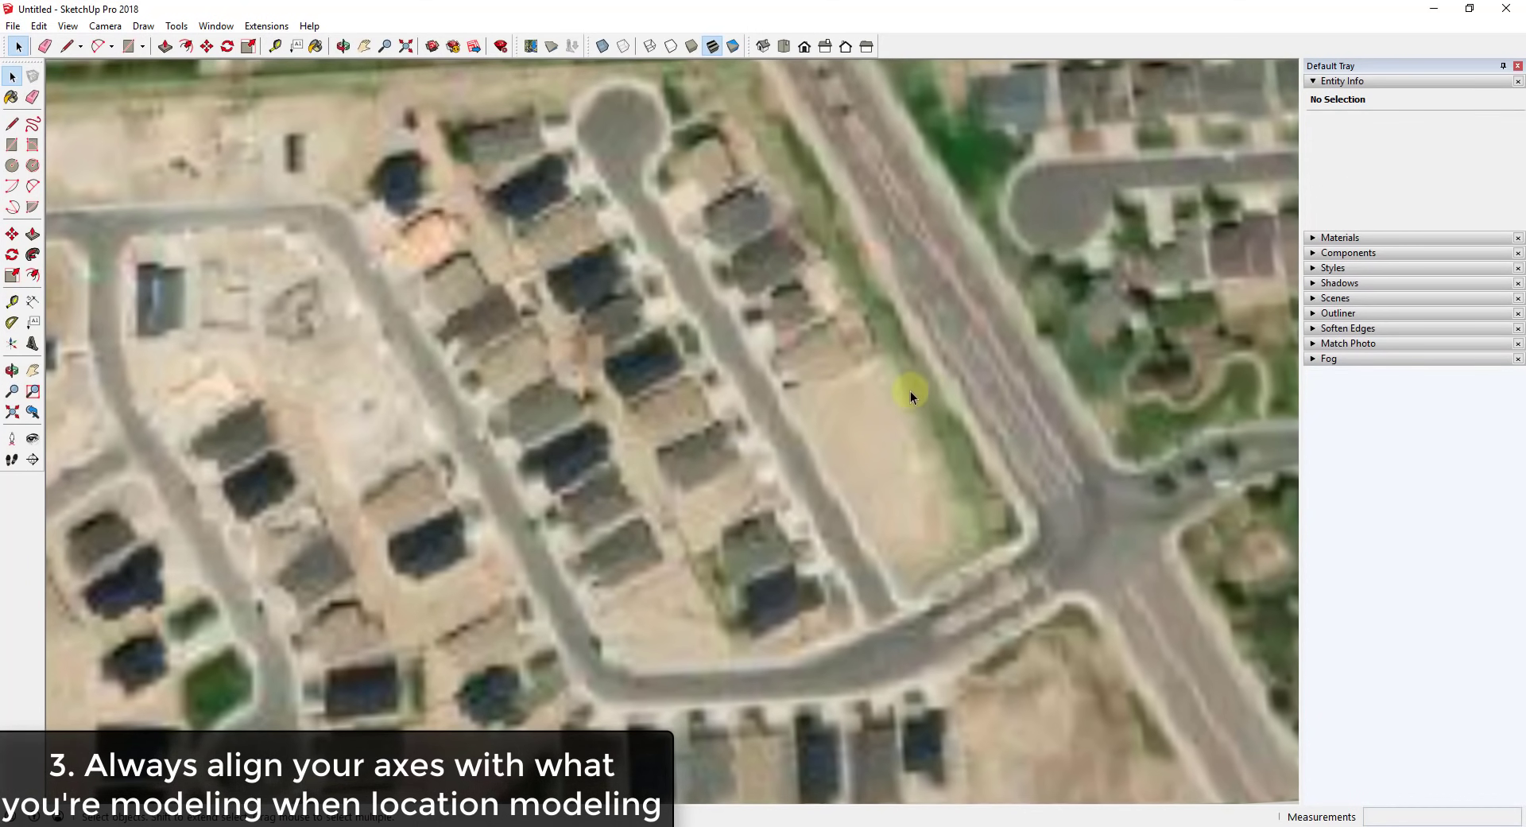
{"action": "scroll", "coordinate": [823, 410], "scroll_direction": "down", "scroll_amount": 2}
{"action": "key", "text": "r"}
{"action": "left_click", "coordinate": [808, 404]}
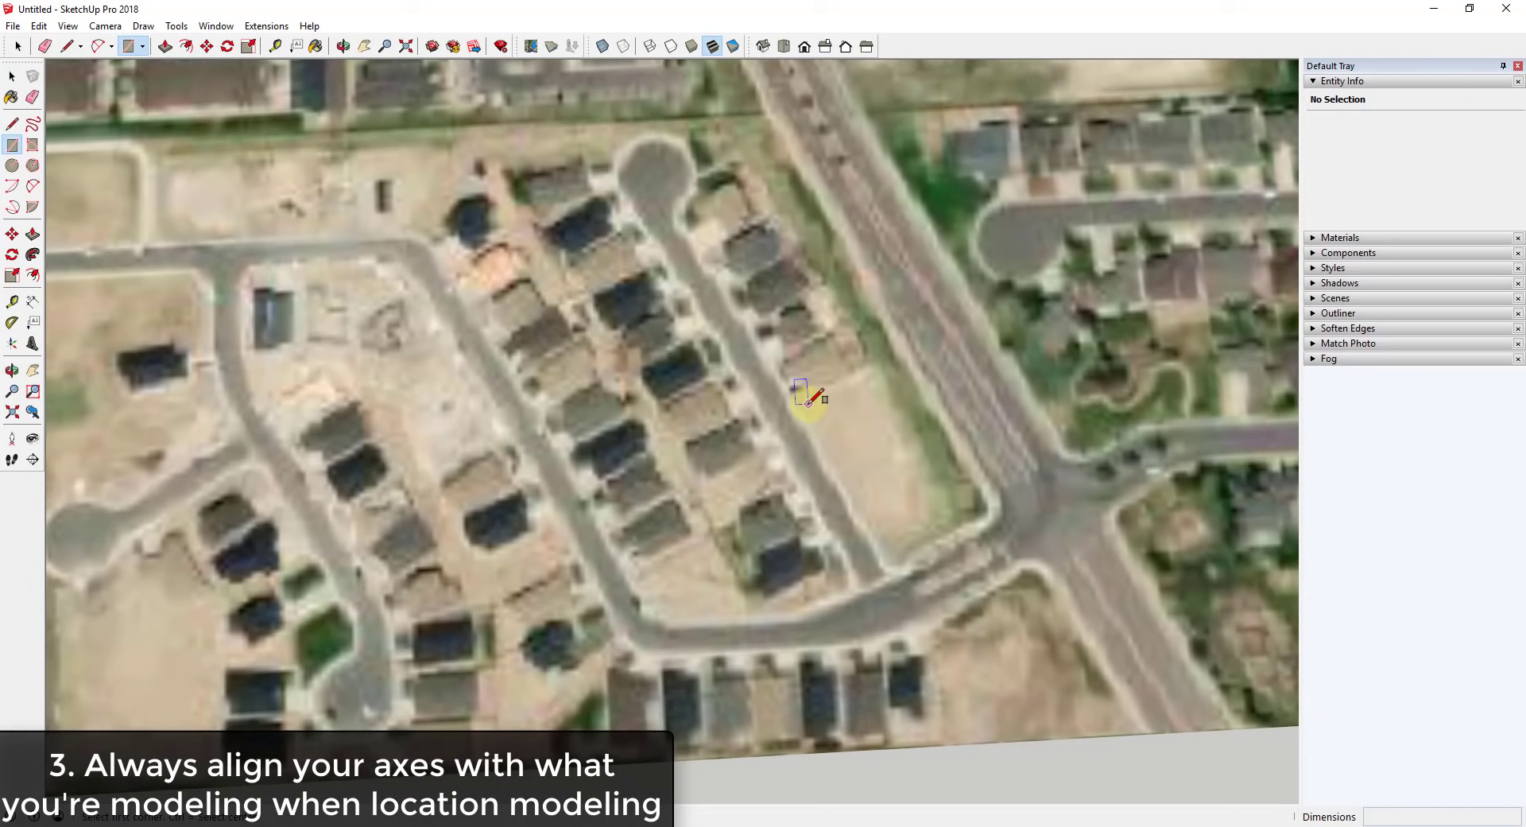
{"action": "left_click", "coordinate": [870, 431]}
{"action": "key", "text": "space"}
{"action": "scroll", "coordinate": [850, 431], "scroll_direction": "up", "scroll_amount": 5}
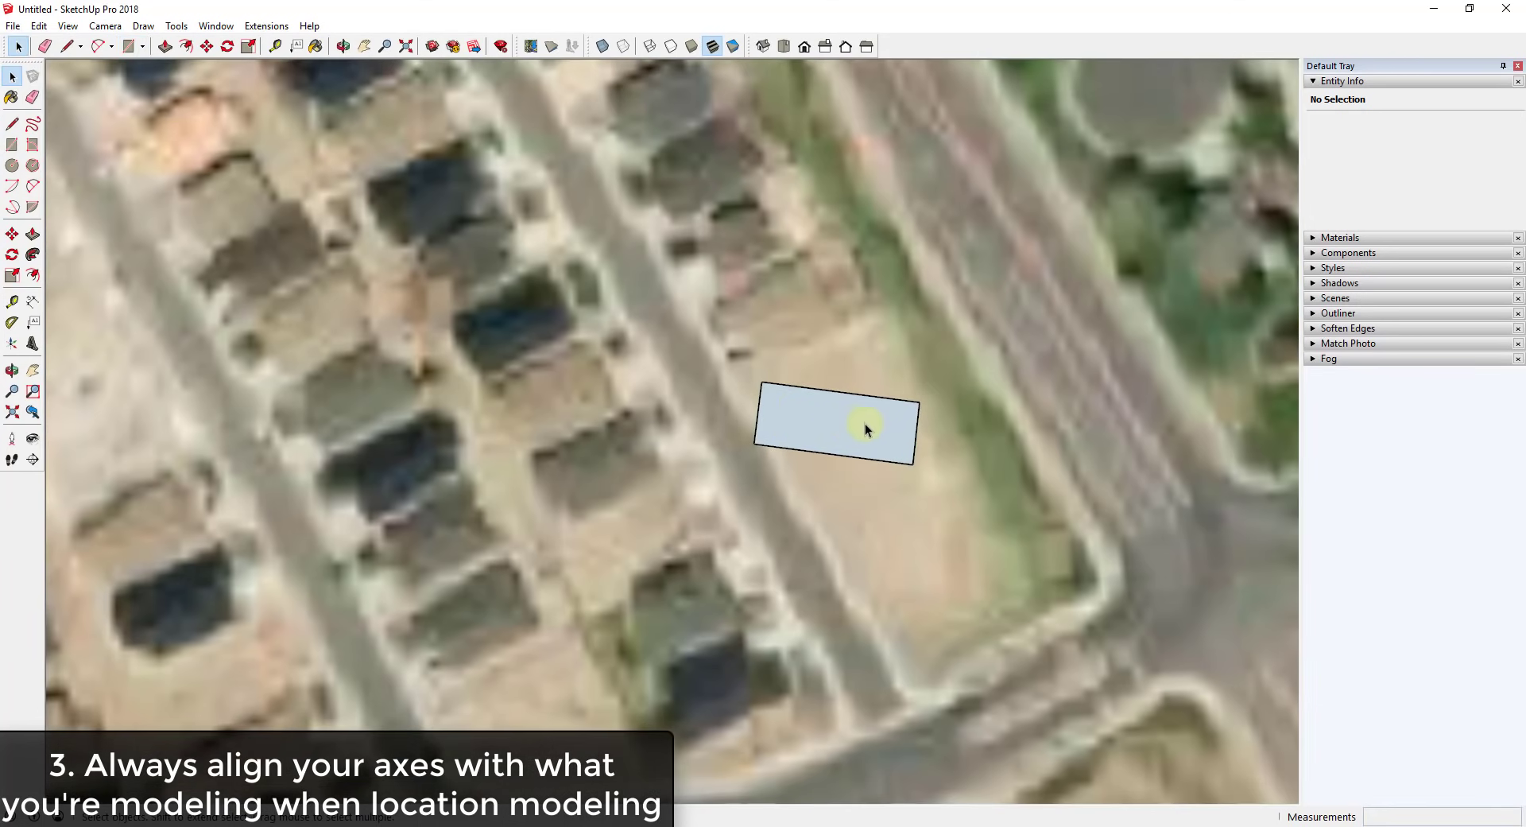
{"action": "scroll", "coordinate": [890, 417], "scroll_direction": "down", "scroll_amount": 10}
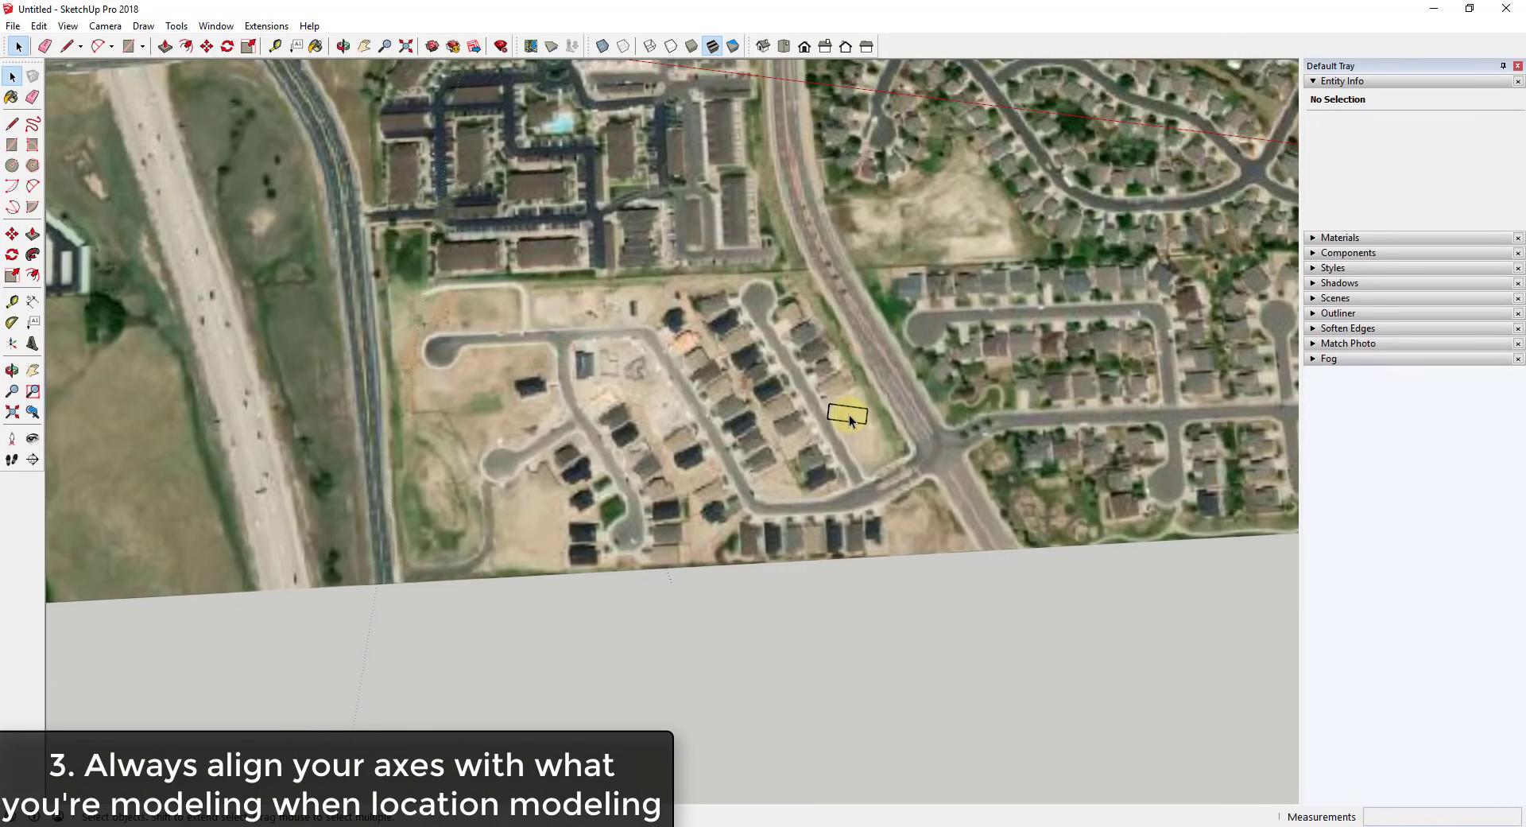
{"action": "key", "text": "Delete"}
Place the axes origin at the vacant lot's upper street-side corner, with red along the cul-de-sac street and green across the lot
{"action": "scroll", "coordinate": [868, 386], "scroll_direction": "up", "scroll_amount": 5}
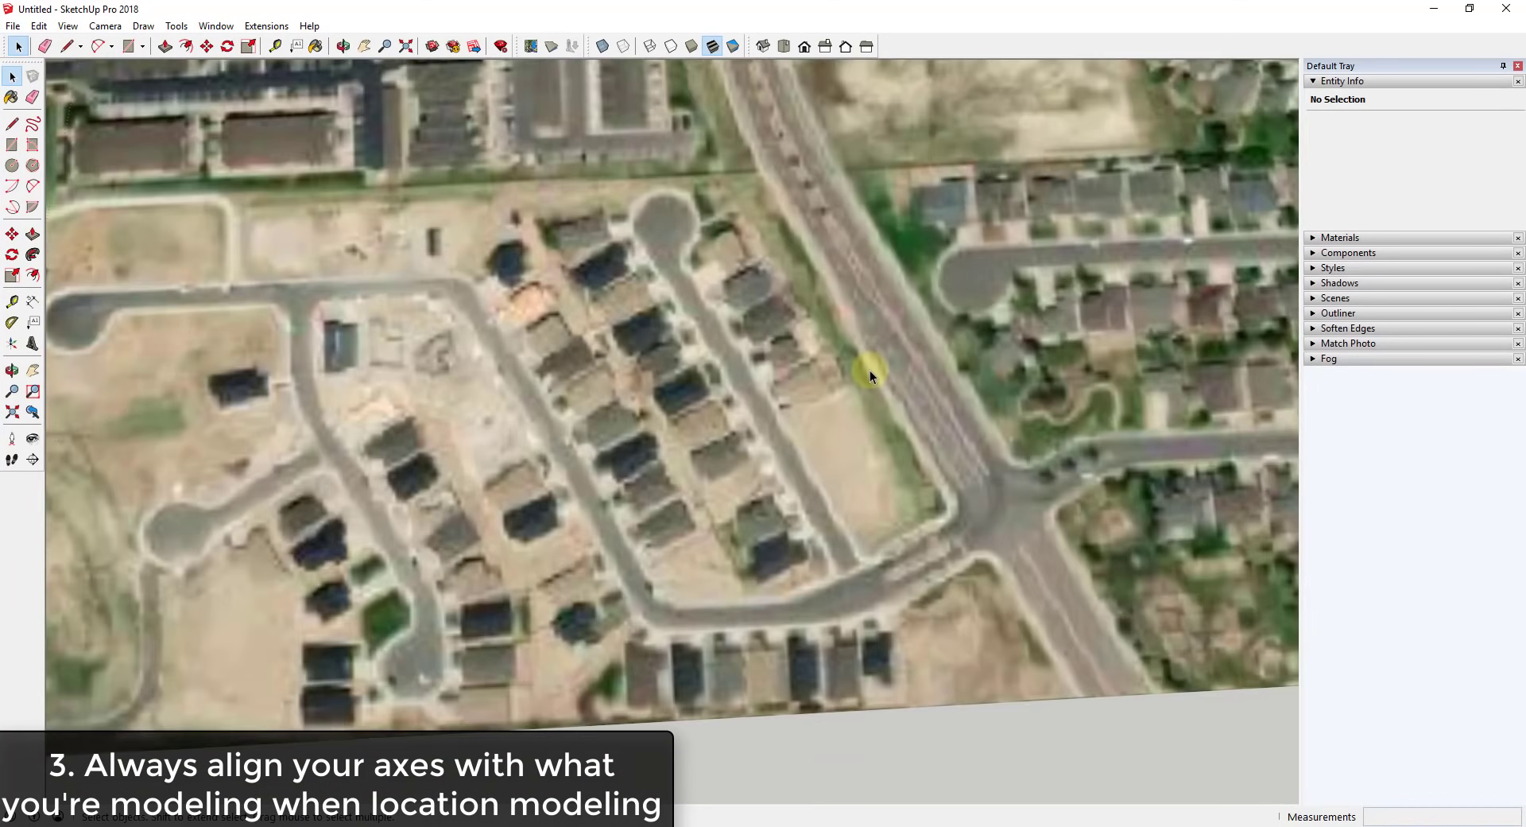
{"action": "left_click", "coordinate": [12, 344]}
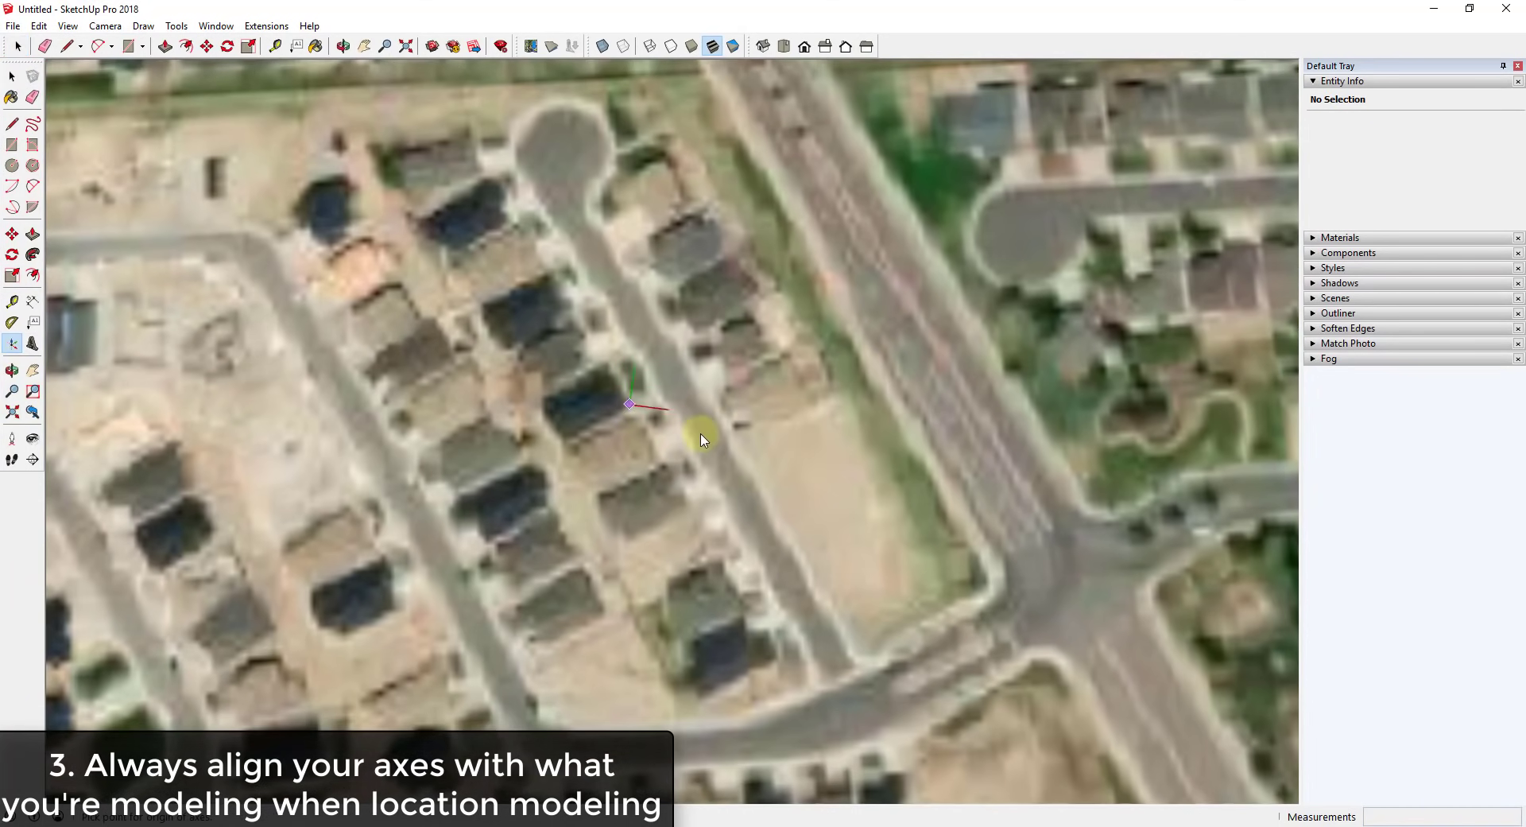
{"action": "left_click", "coordinate": [749, 450]}
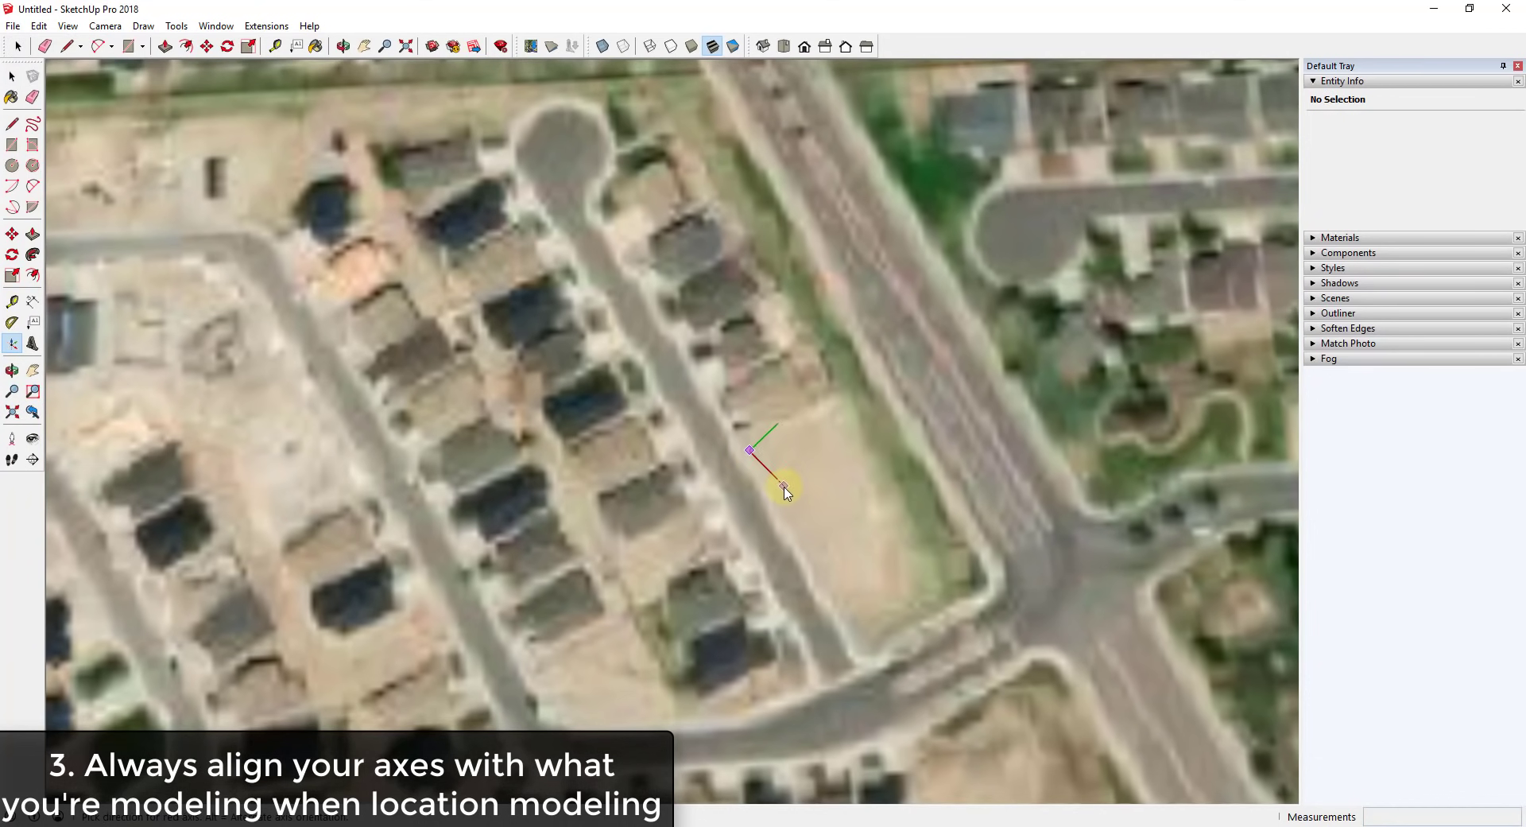
{"action": "left_click", "coordinate": [797, 533]}
{"action": "middle_click_drag", "start_coordinate": [790, 535], "coordinate": [869, 442]}
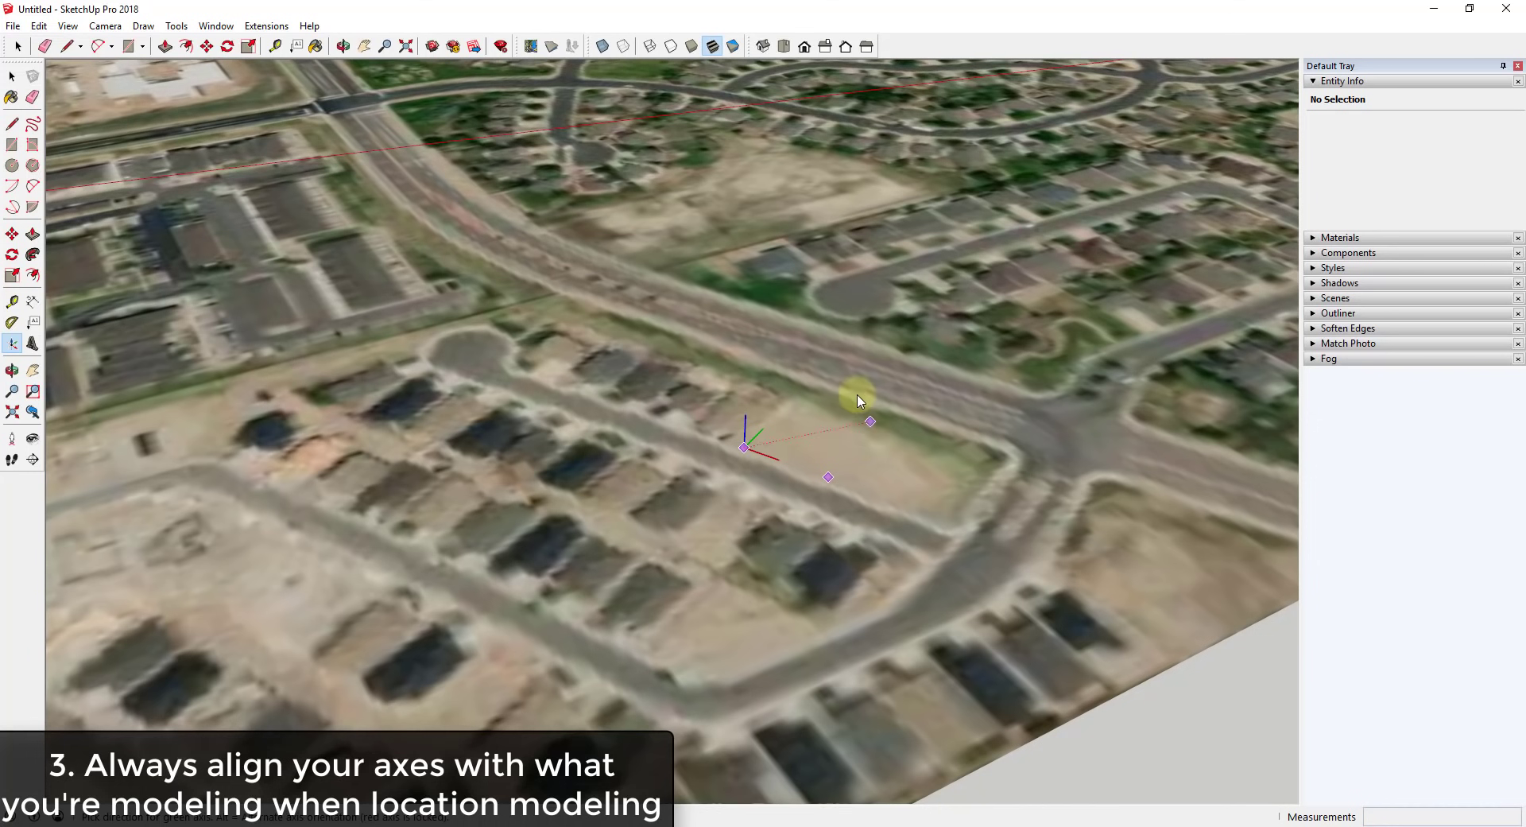
{"action": "left_click", "coordinate": [800, 387]}
Draw a rectangle about 69' 9" by 48' 7" from the axes origin onto the vacant lot
{"action": "scroll", "coordinate": [834, 421], "scroll_direction": "up", "scroll_amount": 4}
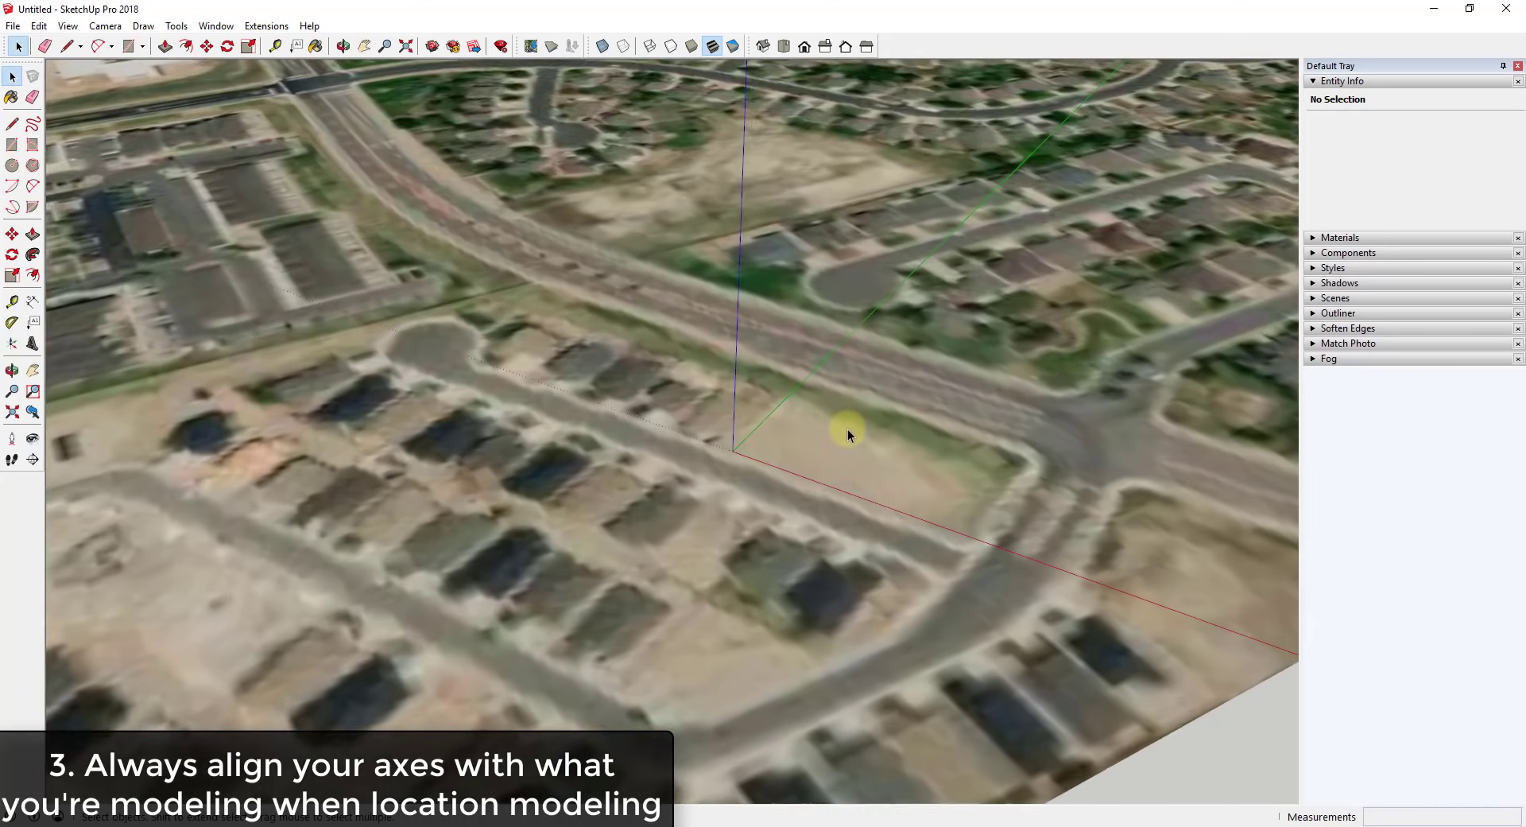
{"action": "scroll", "coordinate": [607, 413], "scroll_direction": "down", "scroll_amount": 2}
{"action": "middle_click_drag", "start_coordinate": [606, 412], "coordinate": [856, 426]}
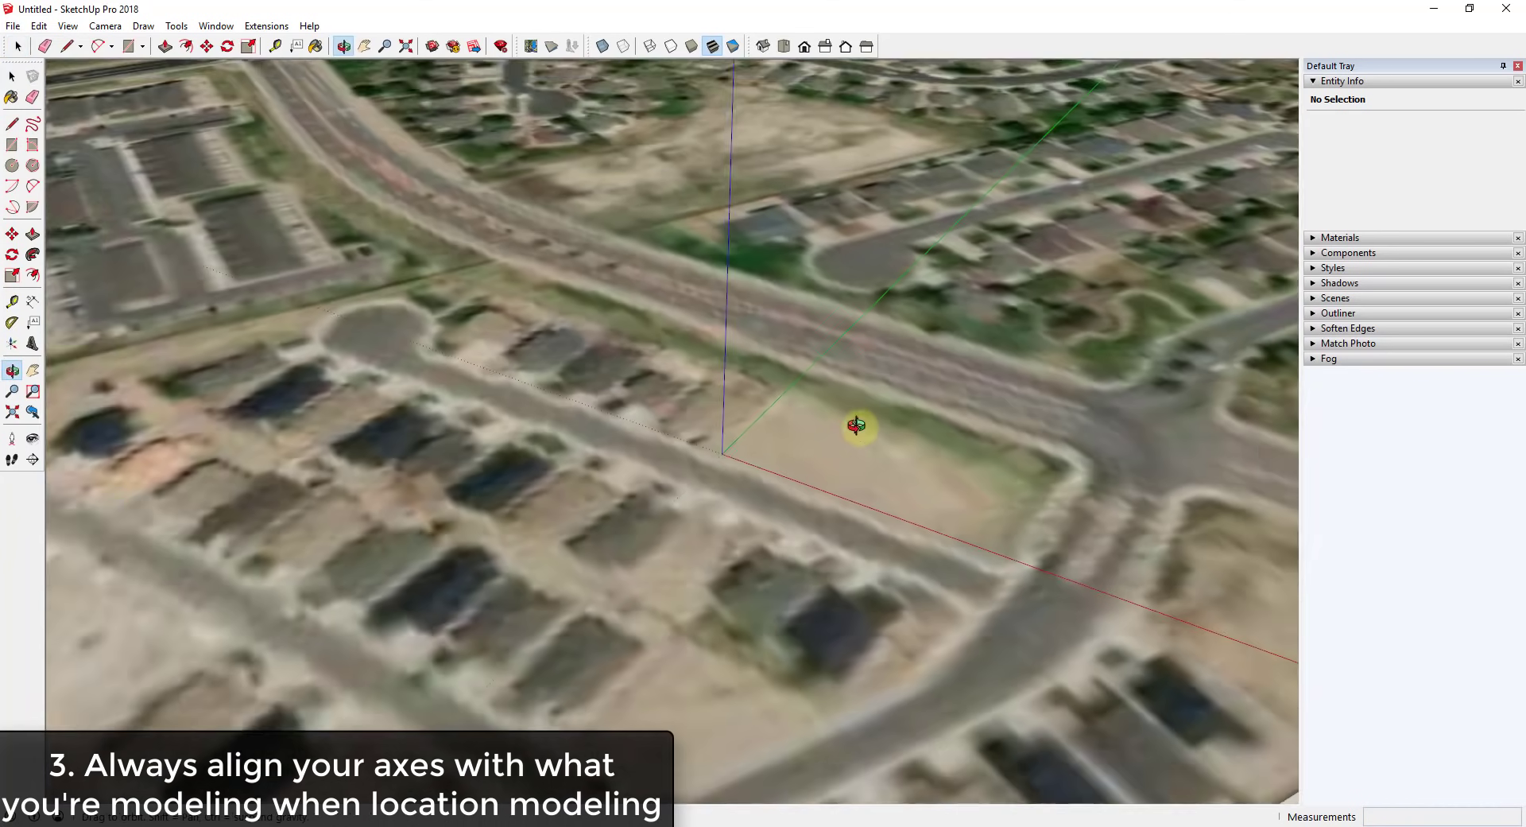
{"action": "scroll", "coordinate": [784, 443], "scroll_direction": "up", "scroll_amount": 4}
{"action": "scroll", "coordinate": [715, 373], "scroll_direction": "down", "scroll_amount": 3}
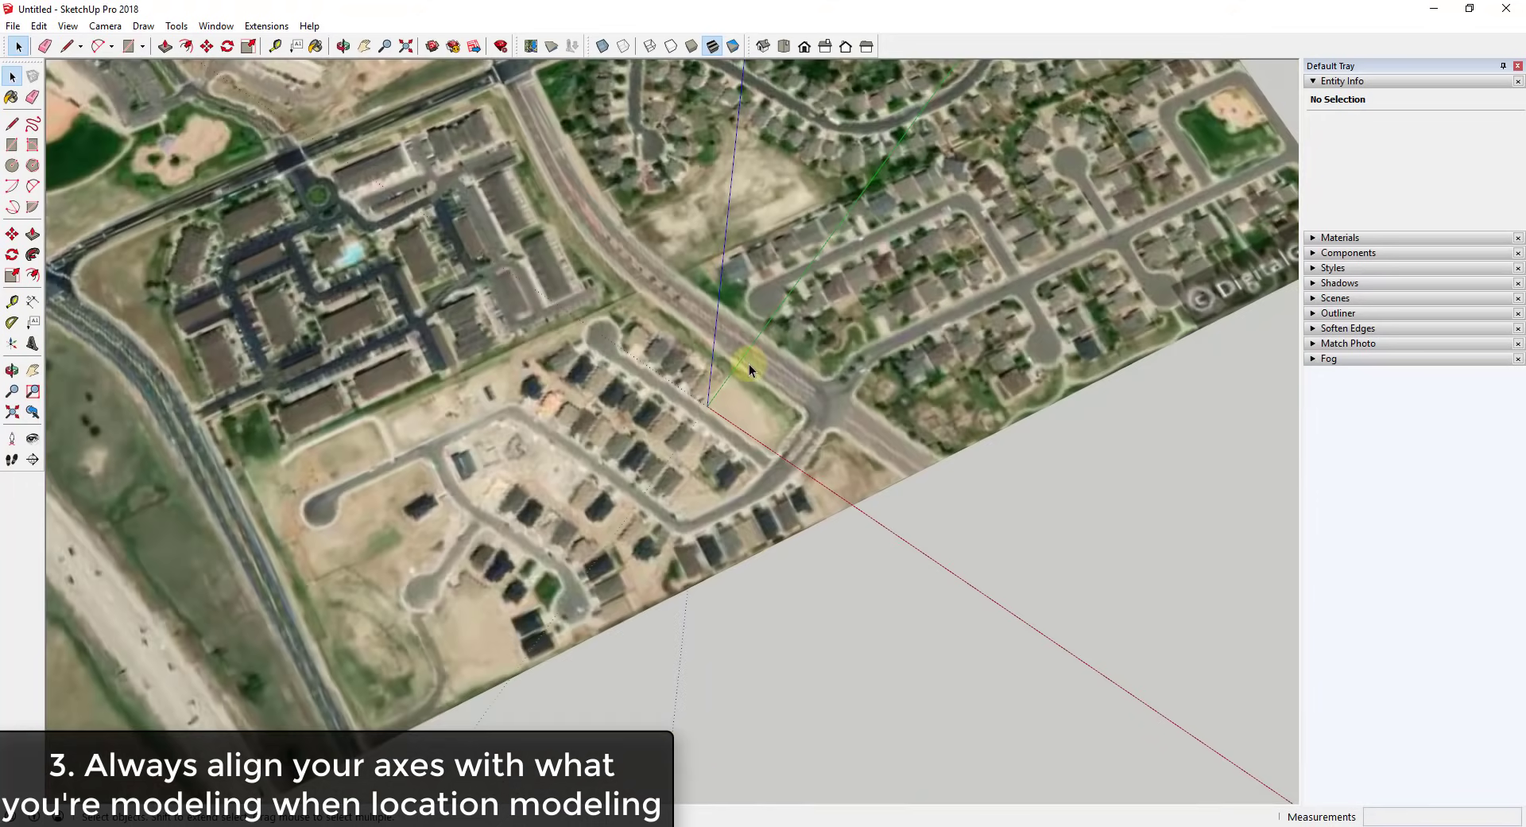
{"action": "scroll", "coordinate": [700, 414], "scroll_direction": "up", "scroll_amount": 5}
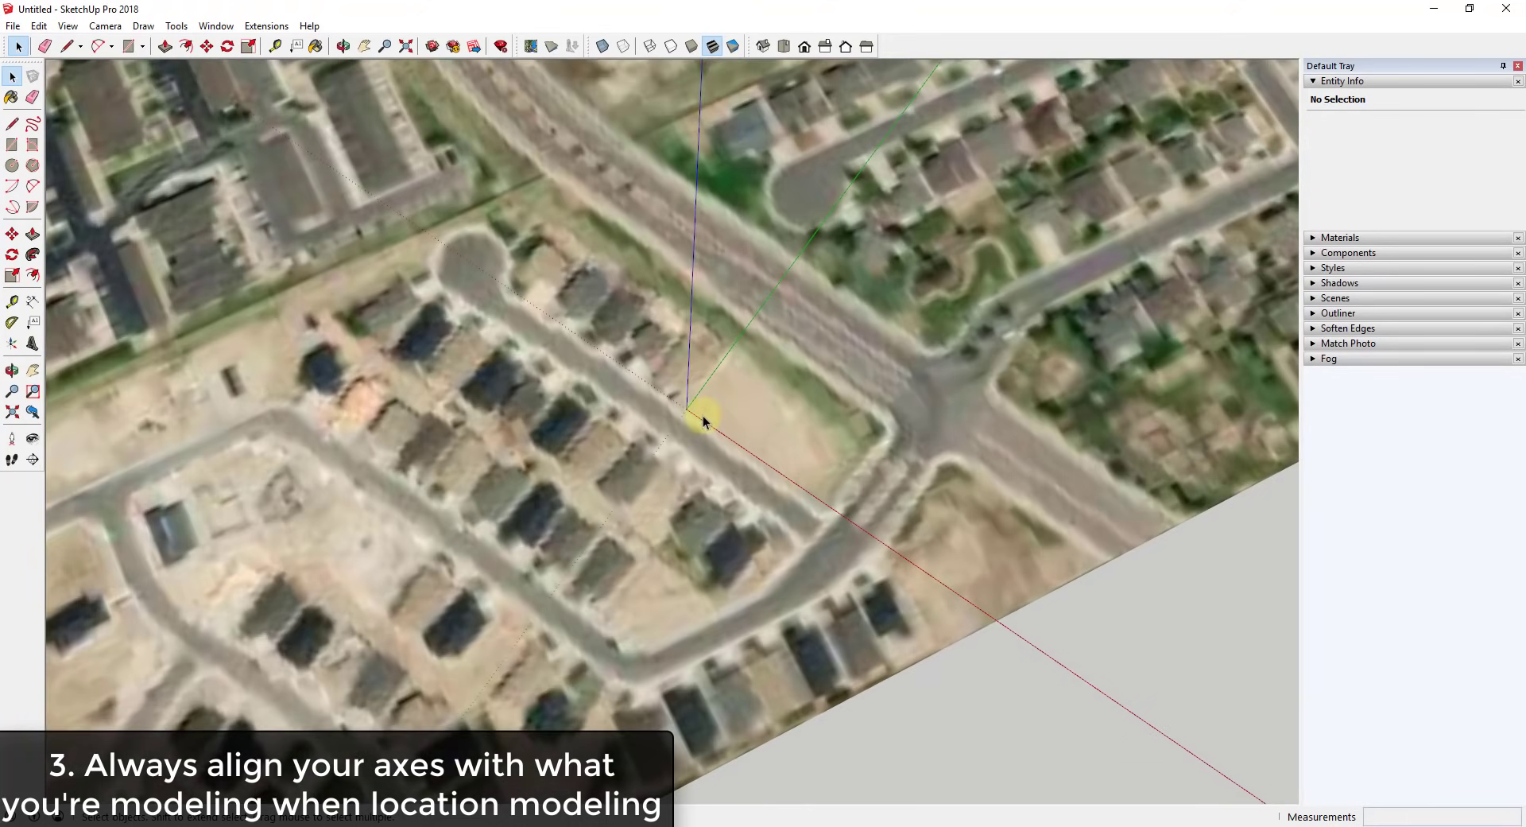
{"action": "key", "text": "r"}
{"action": "left_click", "coordinate": [682, 406]}
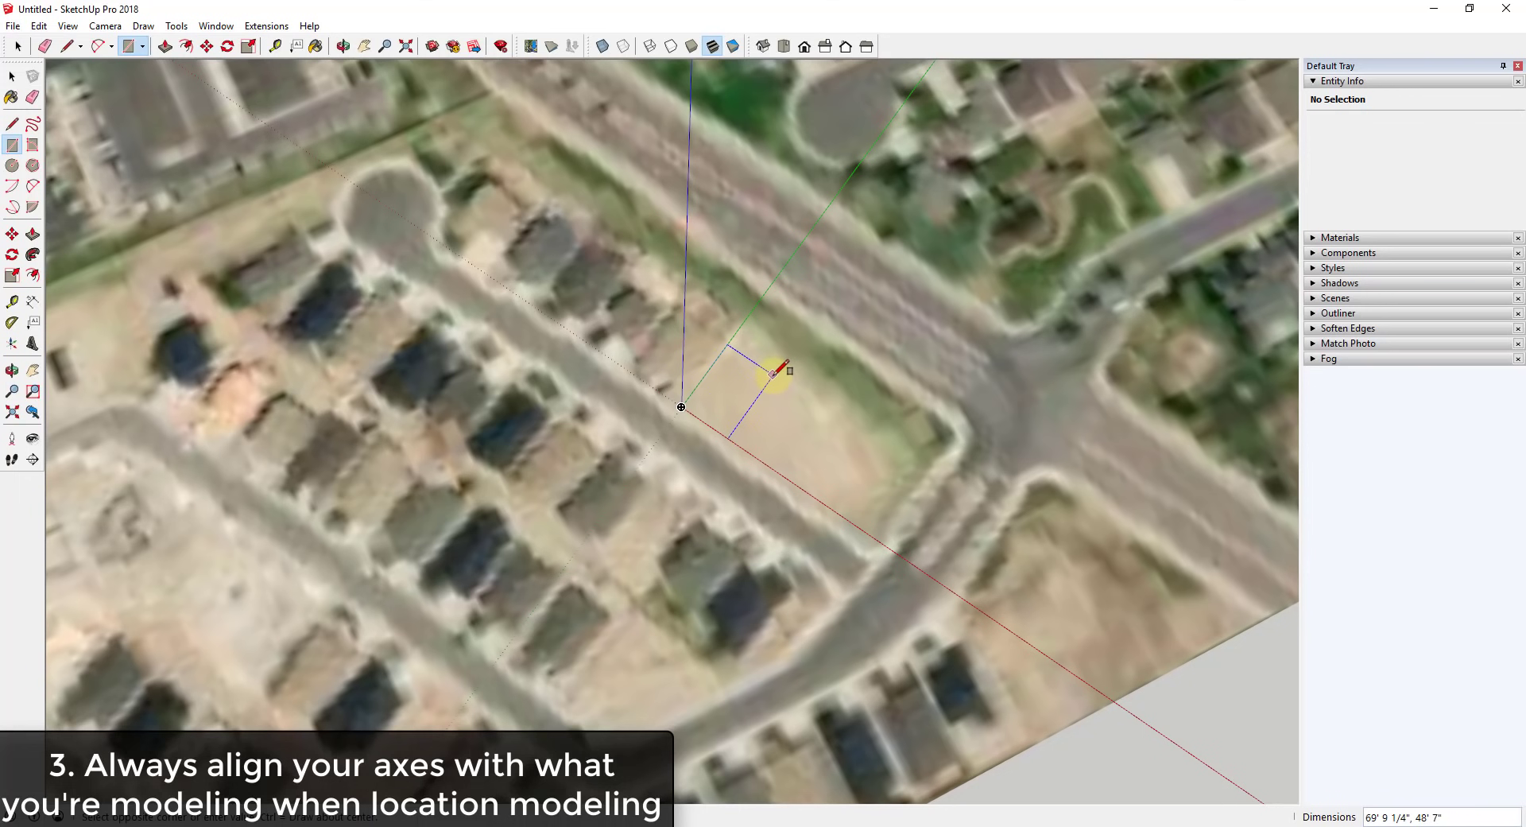
{"action": "left_click", "coordinate": [776, 371]}
Push/Pull the lot's rectangle upward into a low building block
{"action": "key", "text": "o"}
{"action": "left_click_drag", "start_coordinate": [743, 409], "coordinate": [790, 457]}
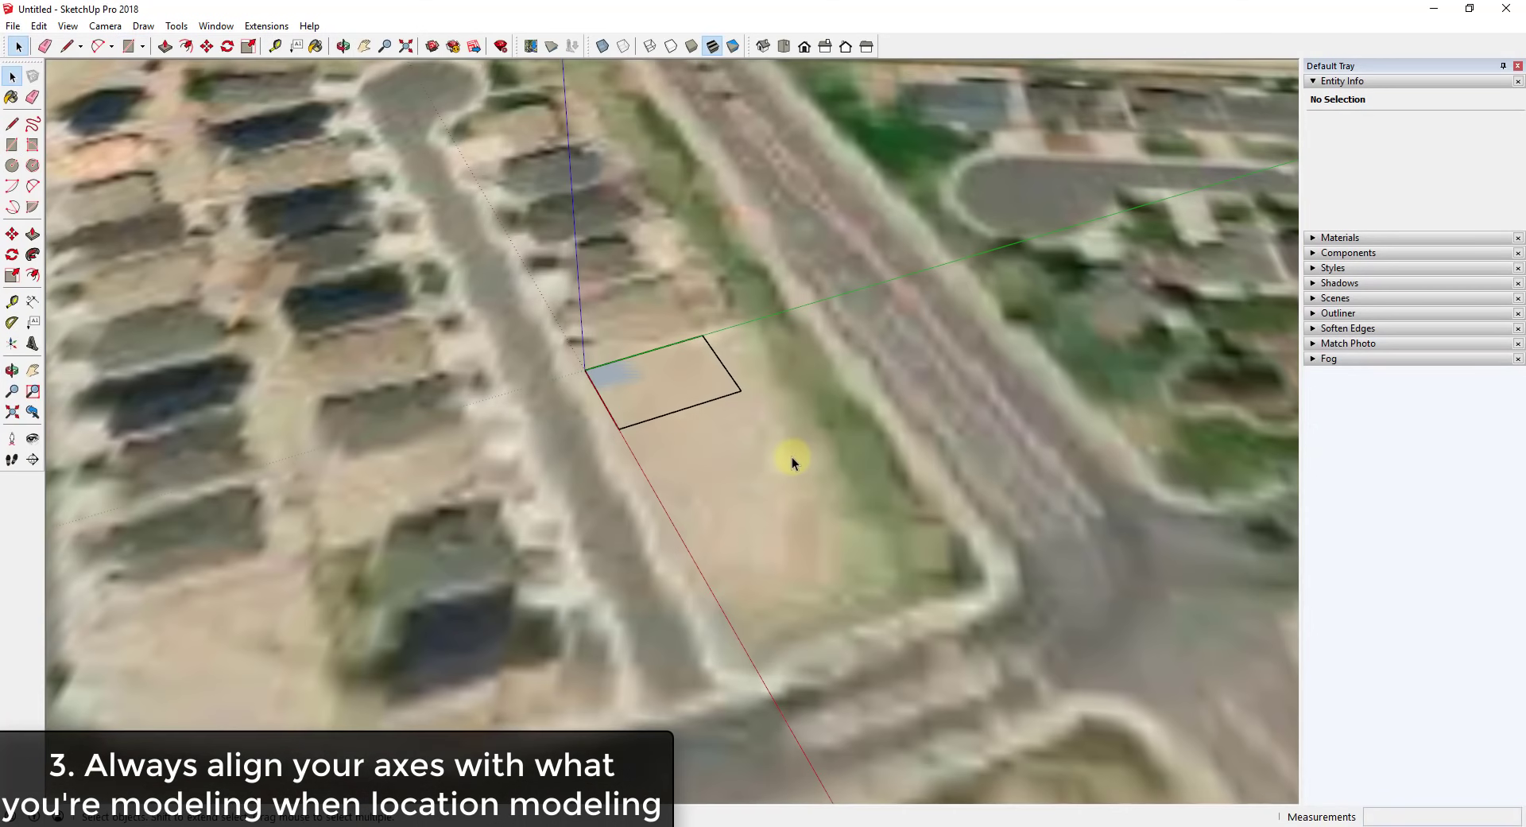
{"action": "key", "text": "p"}
{"action": "left_click", "coordinate": [687, 383]}
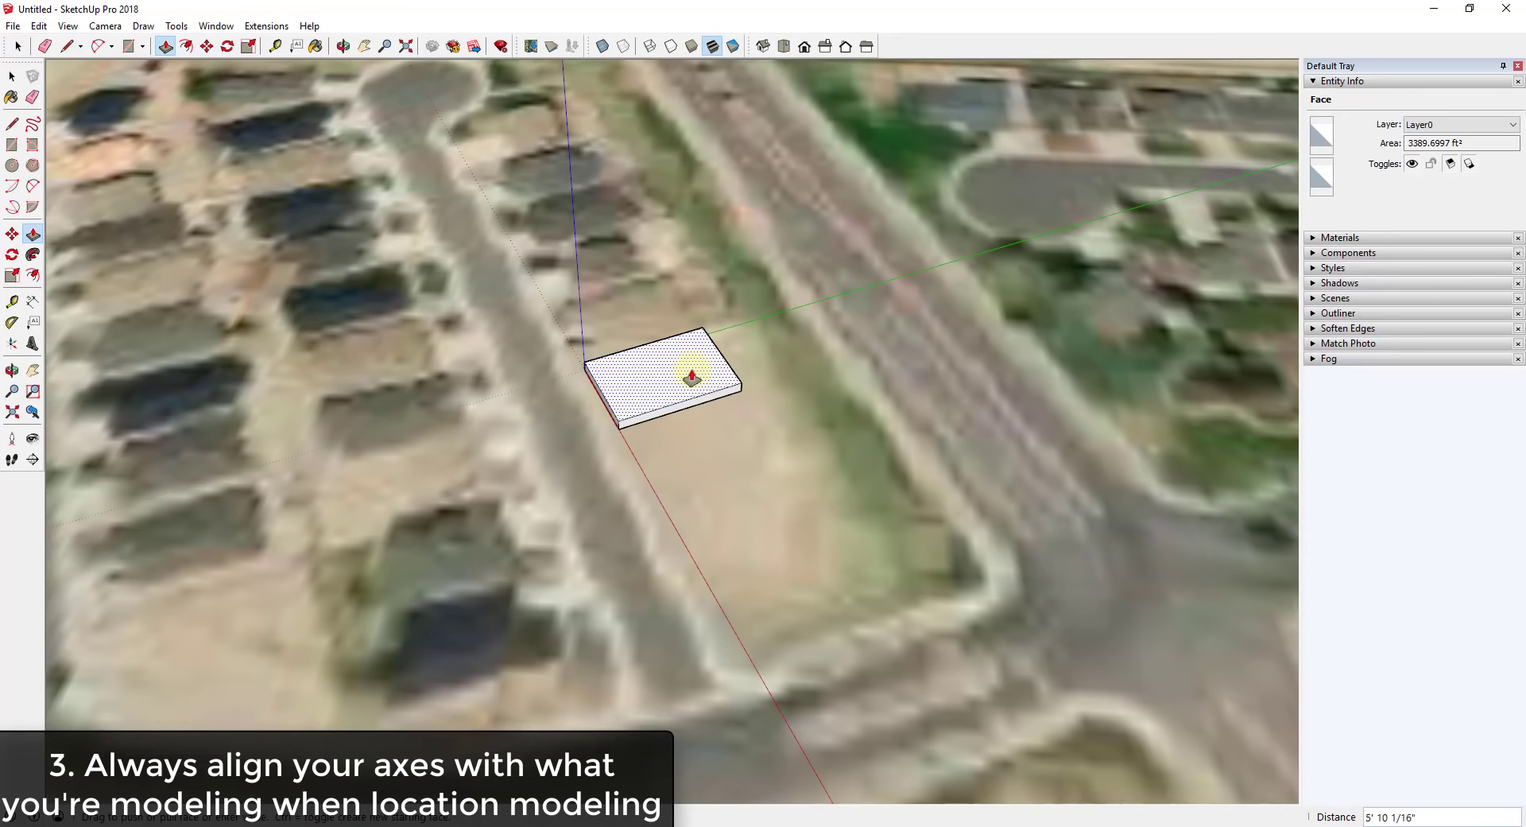
{"action": "left_click", "coordinate": [691, 350]}
{"action": "key", "text": "space"}
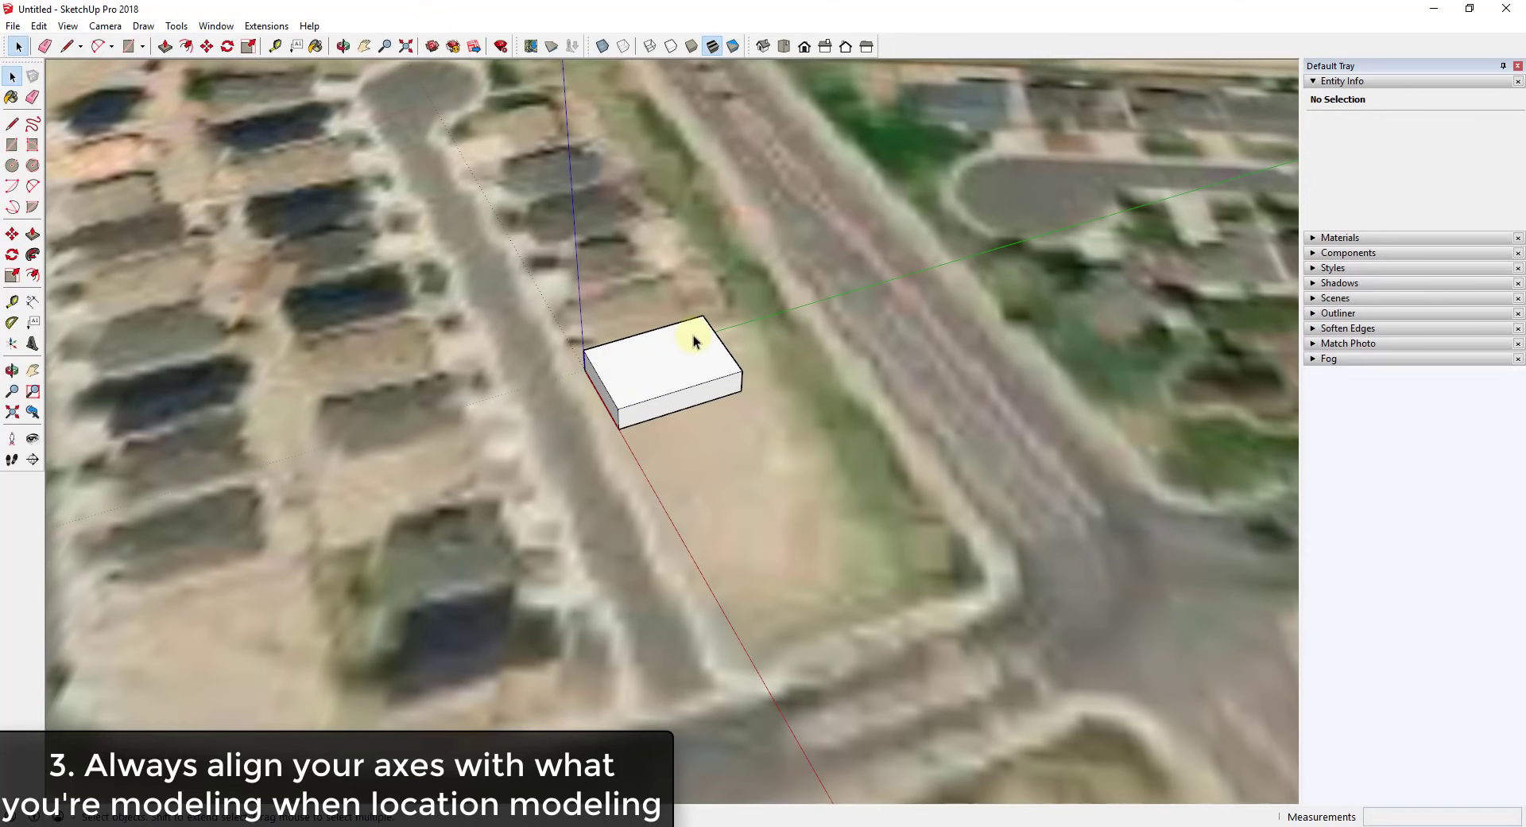
{"action": "scroll", "coordinate": [693, 342], "scroll_direction": "down", "scroll_amount": 8}
{"action": "scroll", "coordinate": [685, 339], "scroll_direction": "up", "scroll_amount": 3}
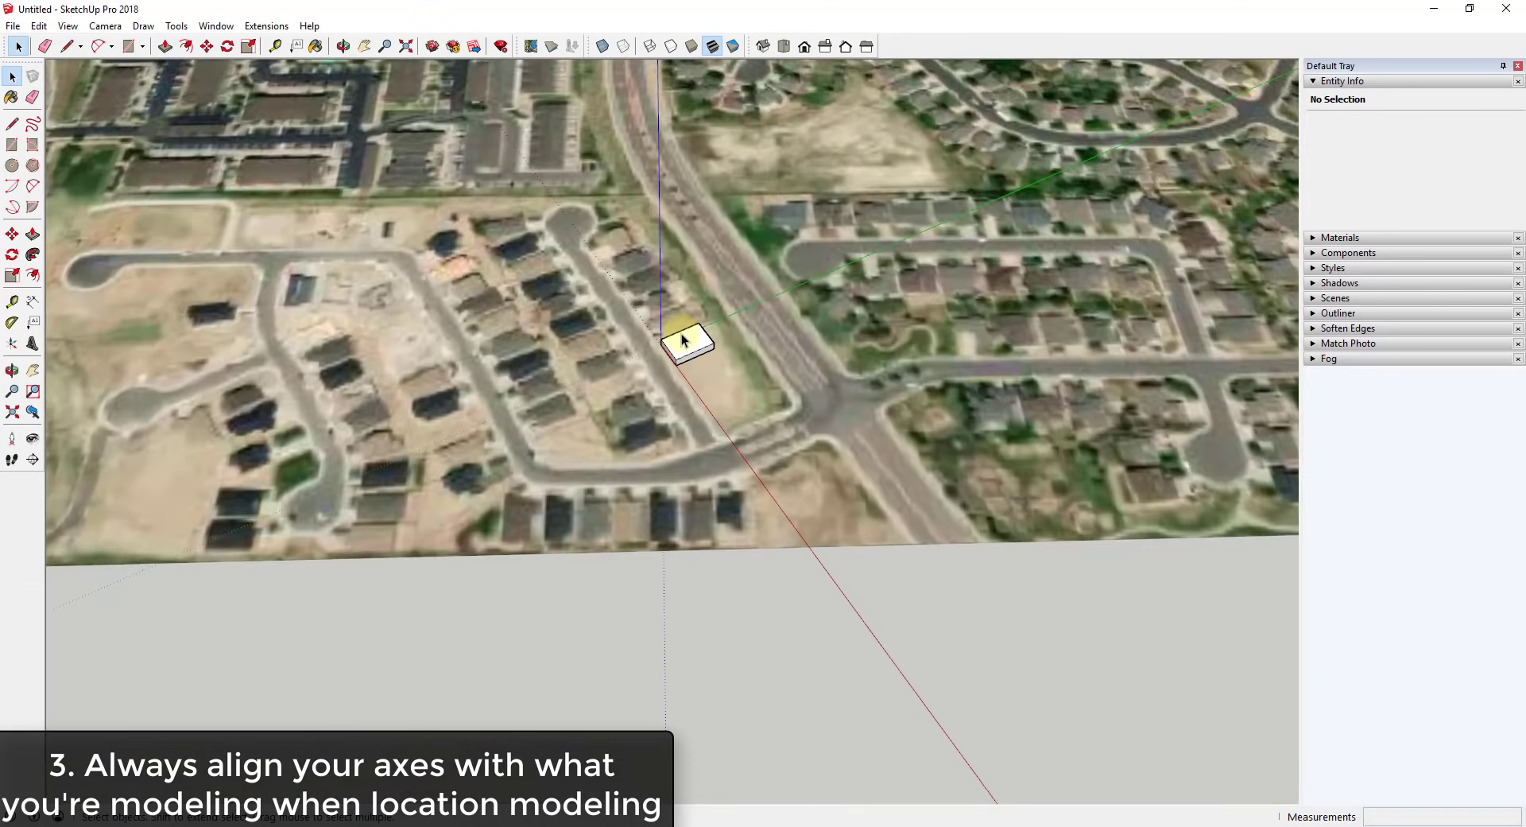
{"action": "scroll", "coordinate": [683, 339], "scroll_direction": "up", "scroll_amount": 2}
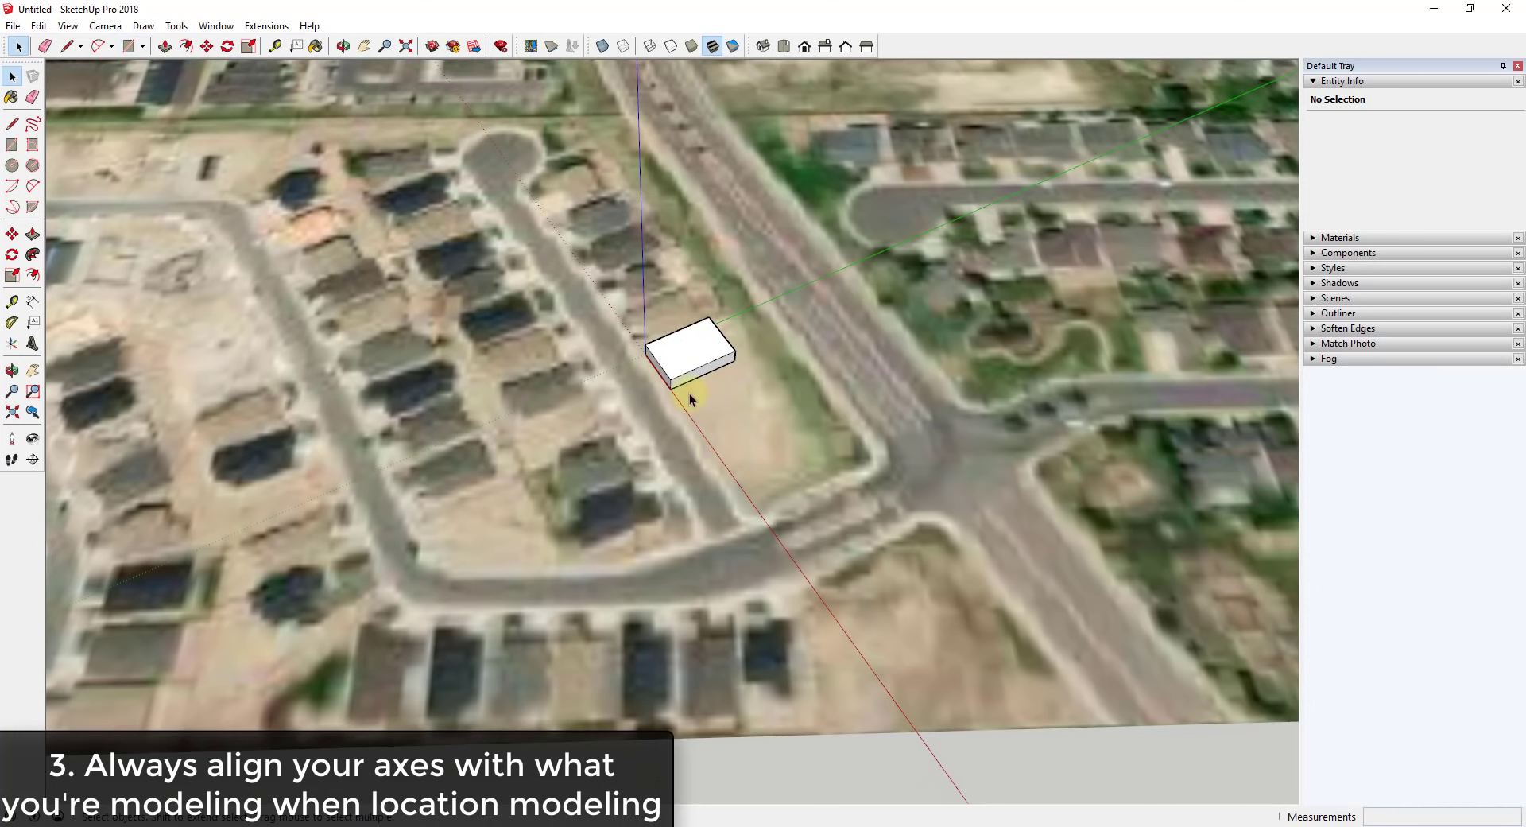
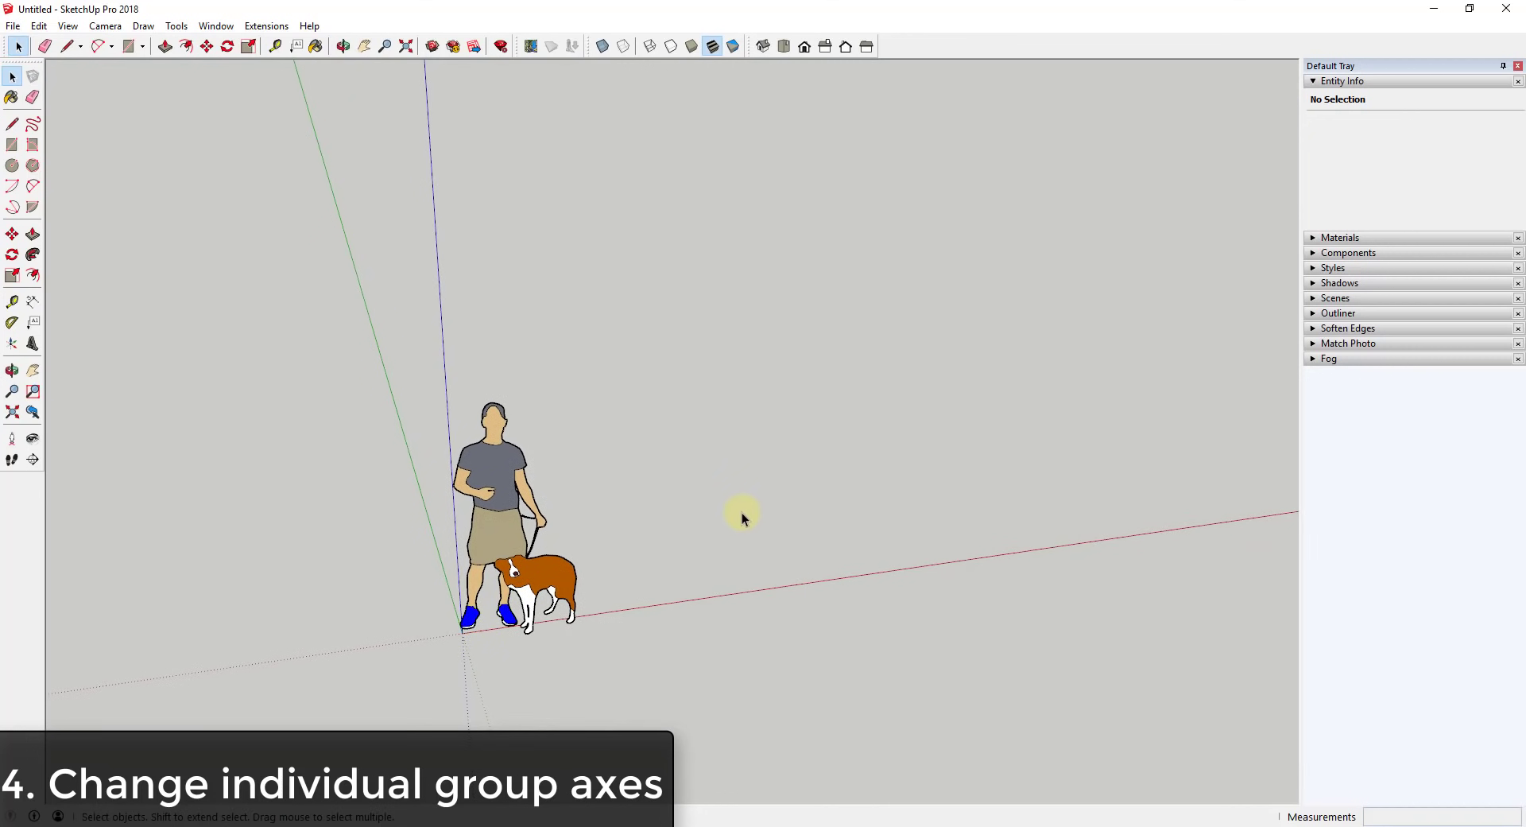
Draw a rectangle about 8' by 14' 6" on the ground behind the scale figure, clear of the red axis
{"action": "key", "text": "r"}
{"action": "left_click", "coordinate": [706, 528]}
{"action": "left_click", "coordinate": [778, 377]}
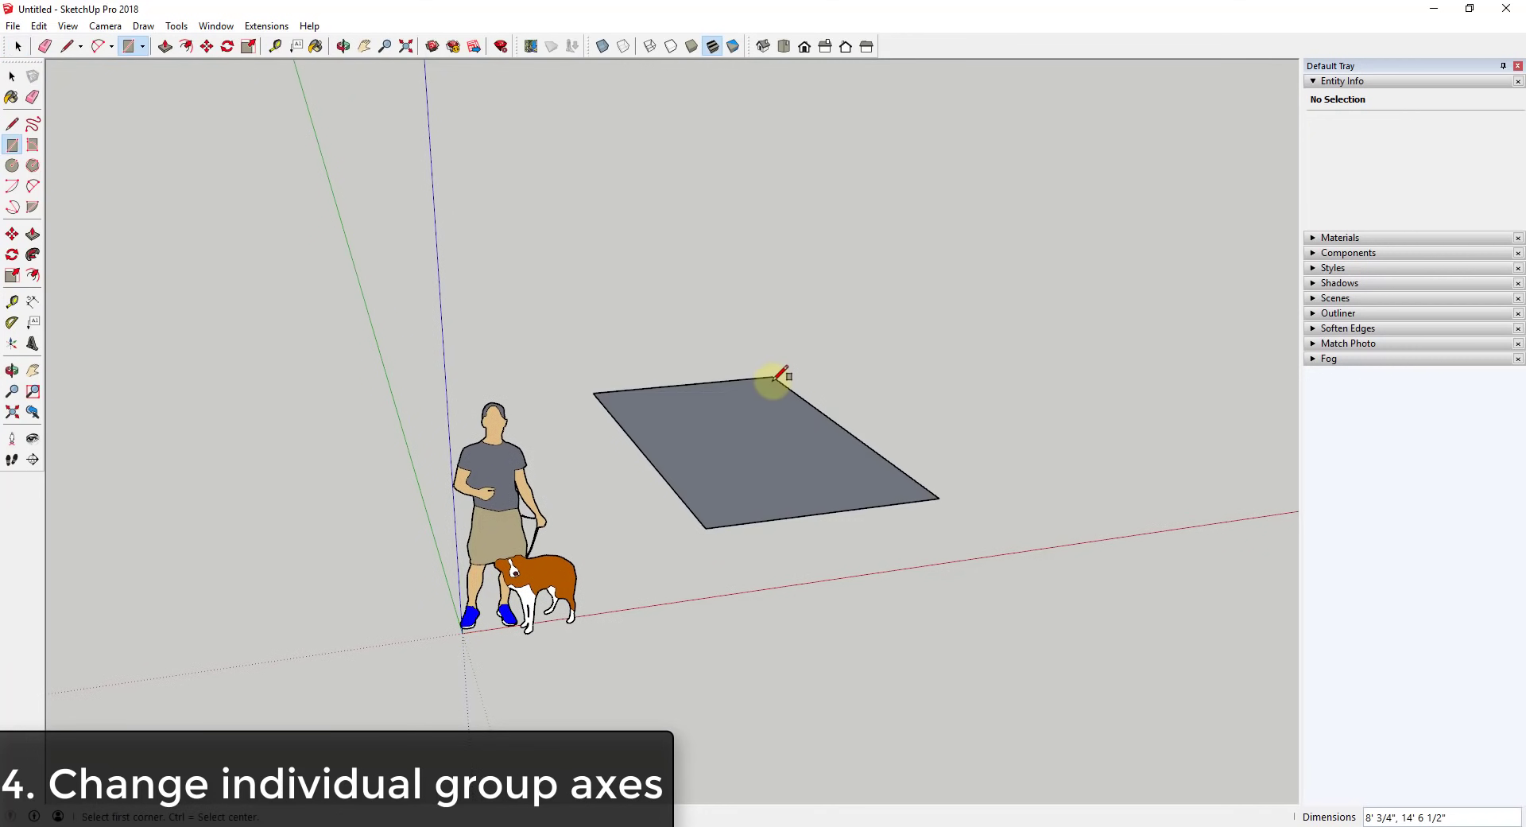
{"action": "key", "text": "space"}
Rotate the rectangle's face on the ground about its front corner by about 27.6 degrees, toward the scale figure
{"action": "left_click", "coordinate": [770, 436]}
{"action": "key", "text": "q"}
{"action": "left_click", "coordinate": [706, 528]}
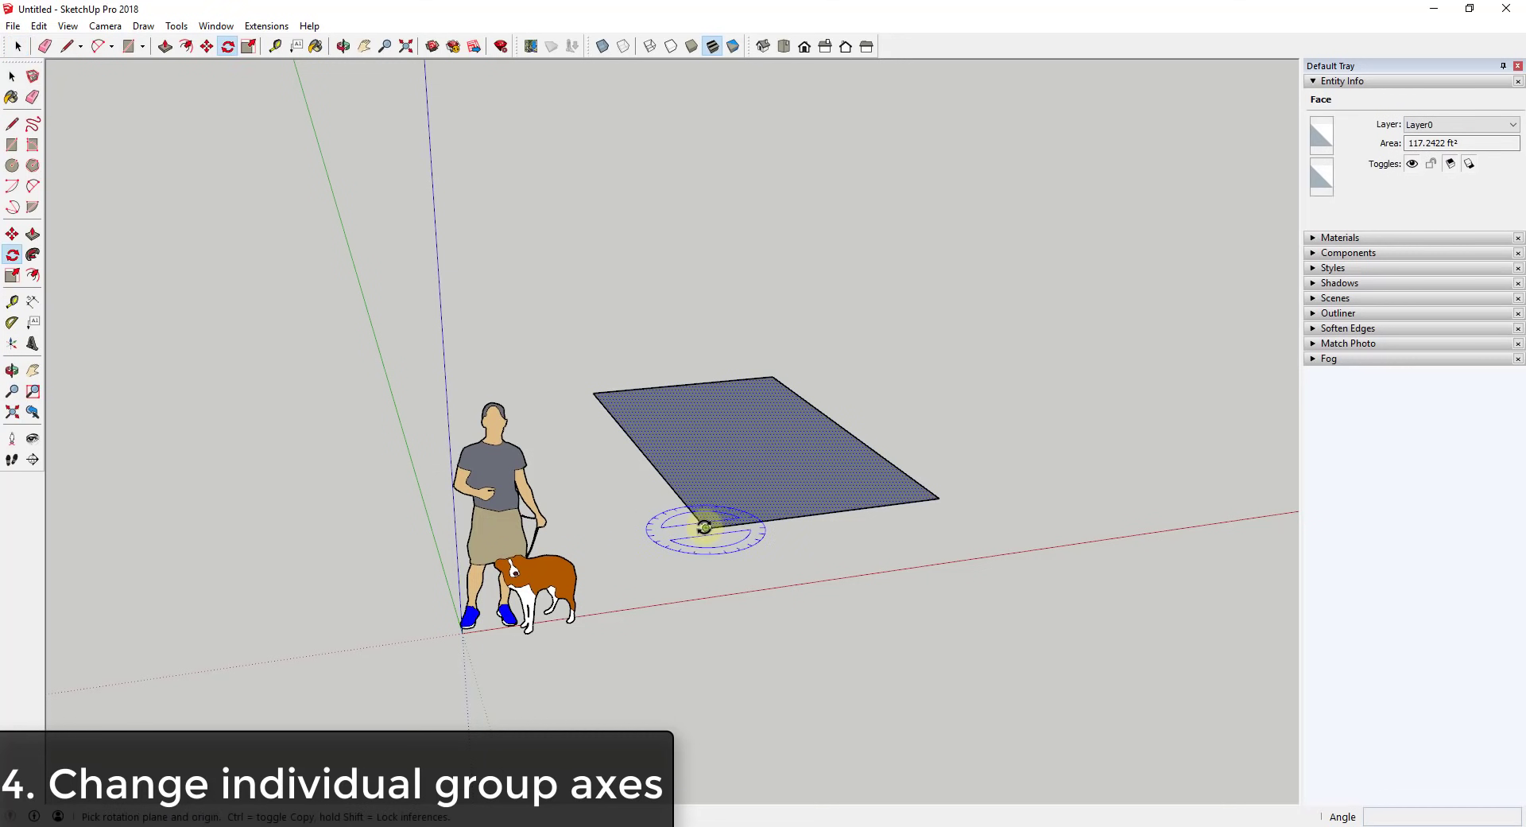
{"action": "left_click", "coordinate": [941, 493]}
{"action": "left_click", "coordinate": [671, 450]}
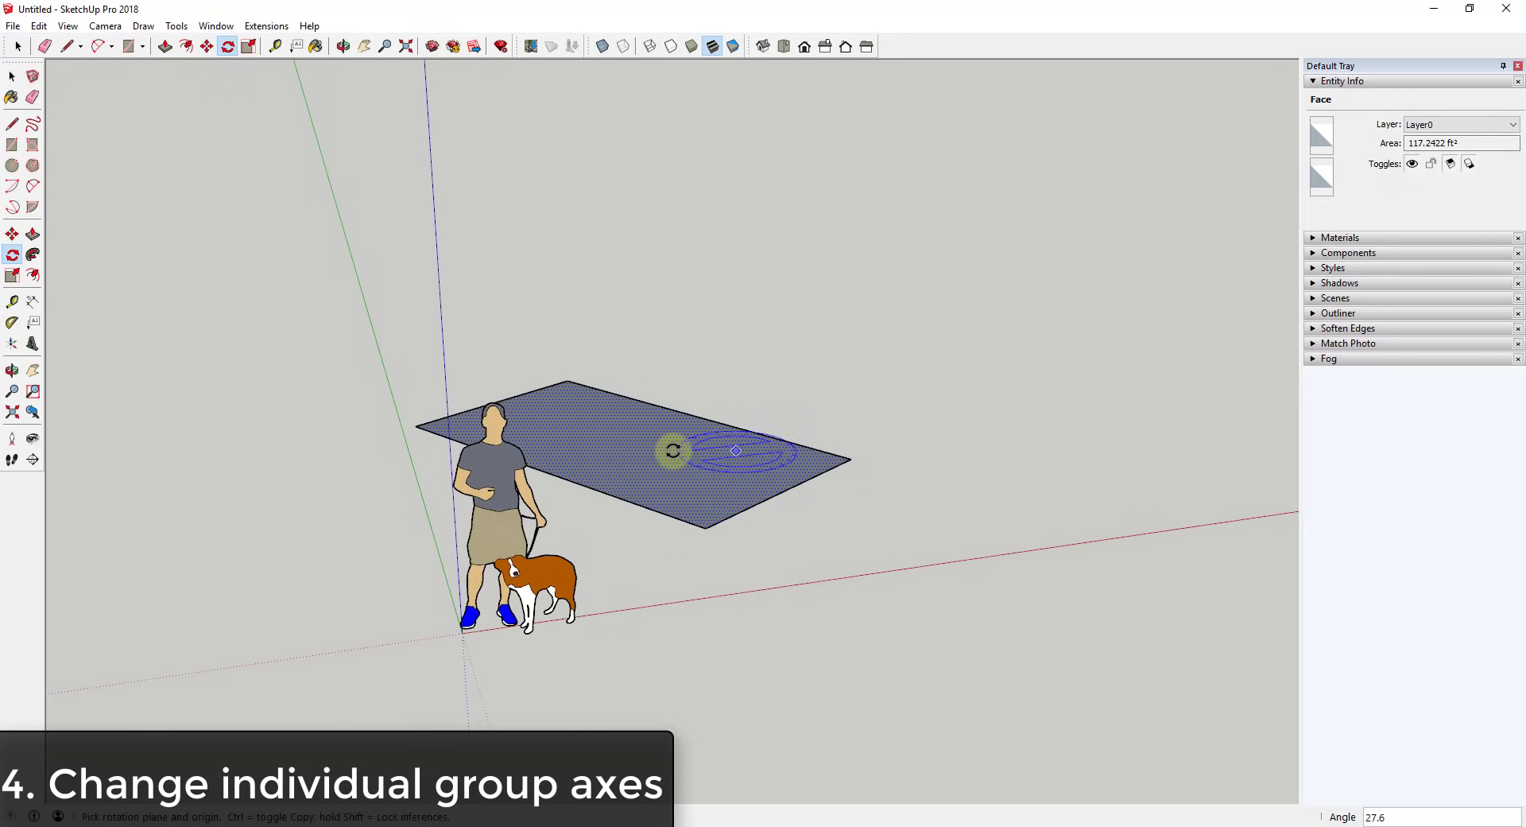
Move the rotated rectangle and its edges a short distance across the ground, farther from the scale figure
{"action": "middle_click_drag", "start_coordinate": [671, 450], "coordinate": [490, 437]}
{"action": "key", "text": "space"}
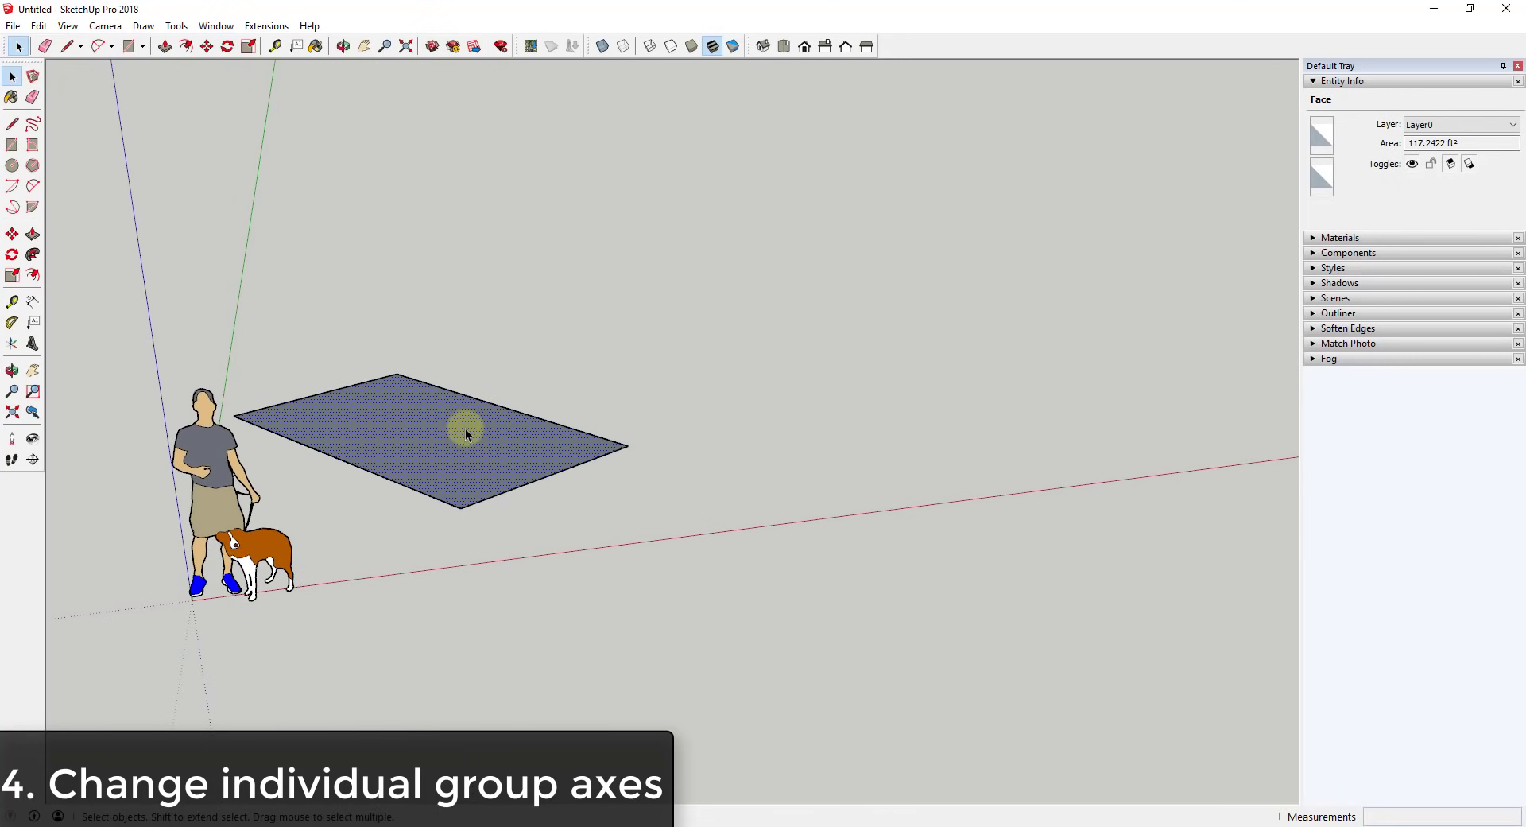
{"action": "double_click", "coordinate": [465, 429]}
{"action": "key", "text": "m"}
{"action": "left_click", "coordinate": [465, 429]}
{"action": "left_click", "coordinate": [592, 440]}
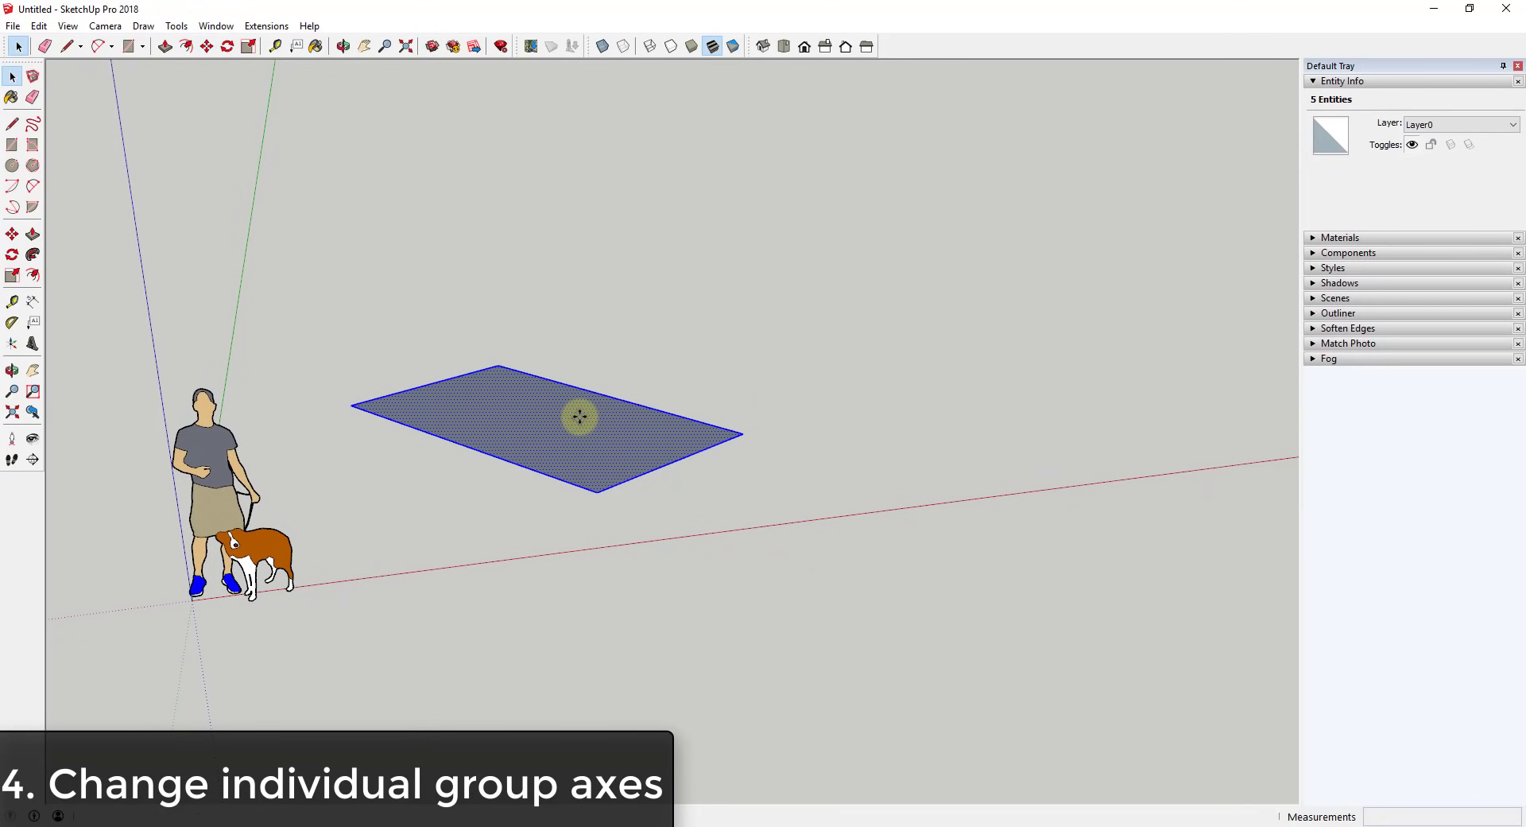
Push/Pull the moved rectangle up into a thin slab and make the whole slab a group
{"action": "key", "text": "p"}
{"action": "left_click_drag", "start_coordinate": [596, 443], "coordinate": [596, 429]}
{"action": "middle_click_drag", "start_coordinate": [596, 429], "coordinate": [779, 440]}
{"action": "key", "text": "space"}
{"action": "left_click_drag", "start_coordinate": [323, 289], "coordinate": [819, 564]}
{"action": "right_click", "coordinate": [590, 411]}
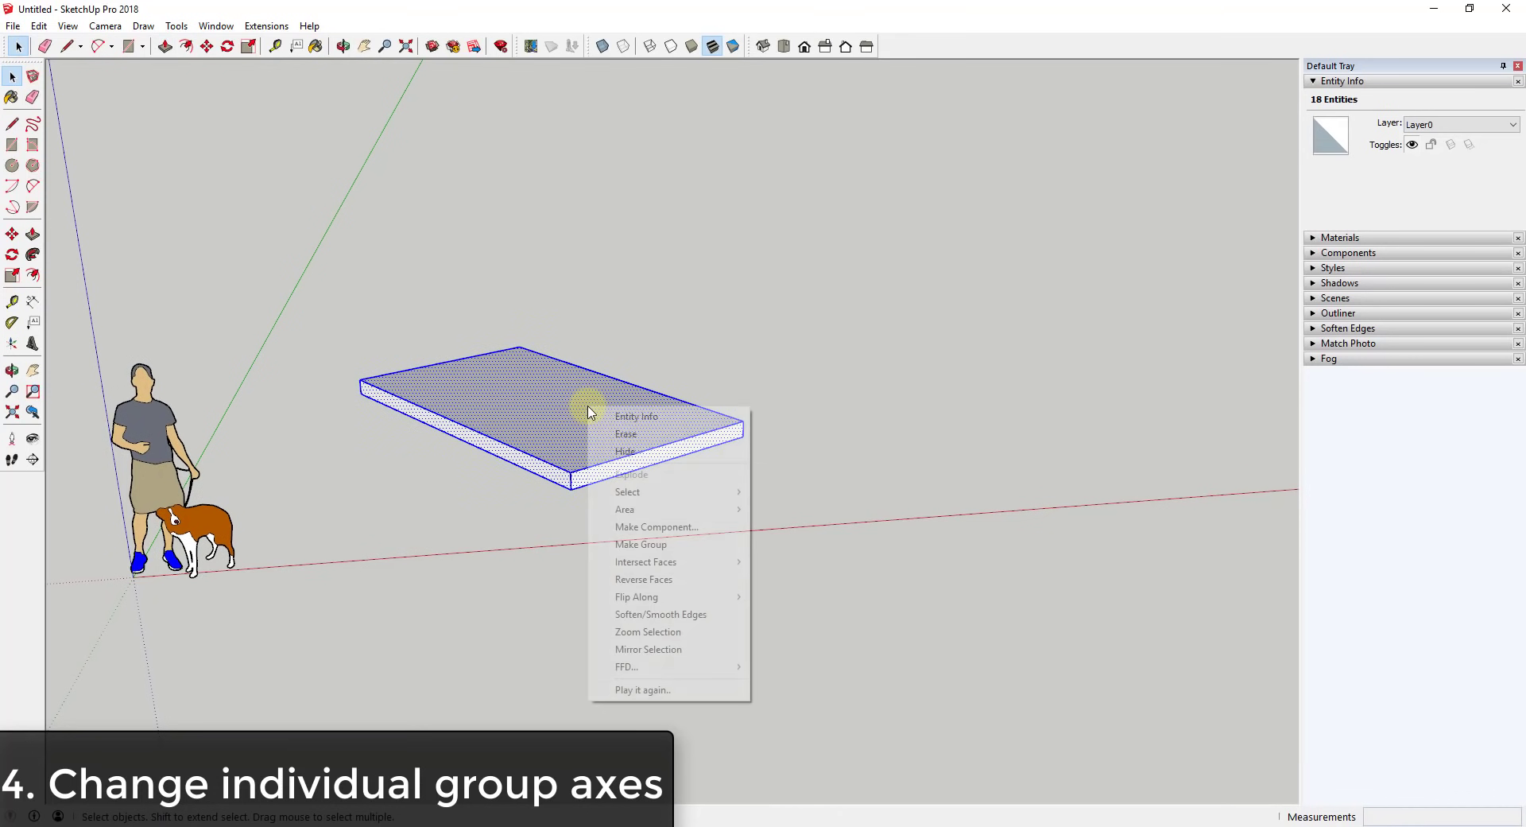
{"action": "left_click", "coordinate": [666, 545]}
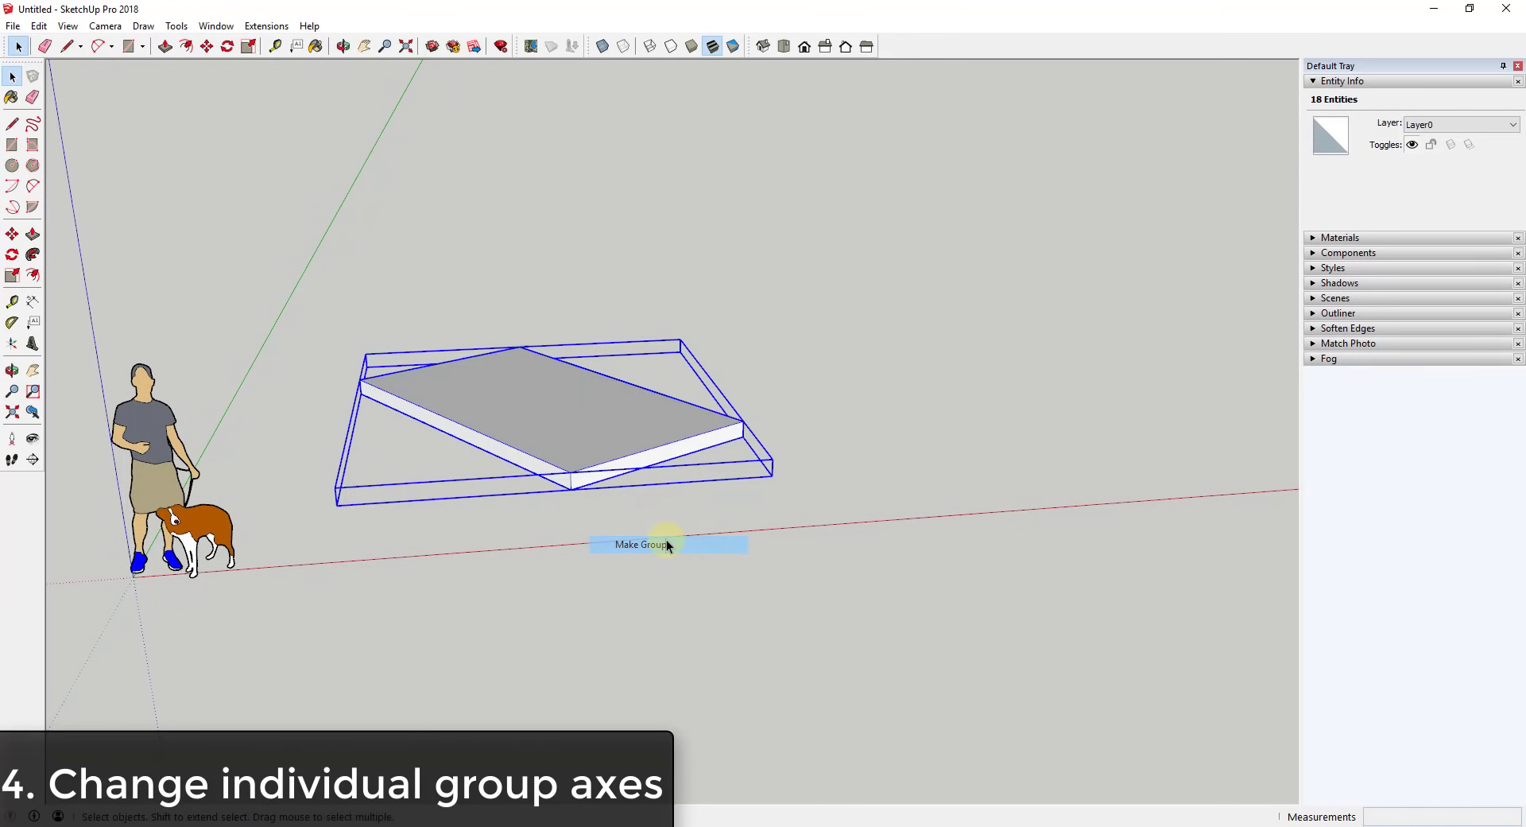
Inside the slab's group, place the axes origin at the front bottom corner with the red axis along the short bottom edge
{"action": "double_click", "coordinate": [587, 414]}
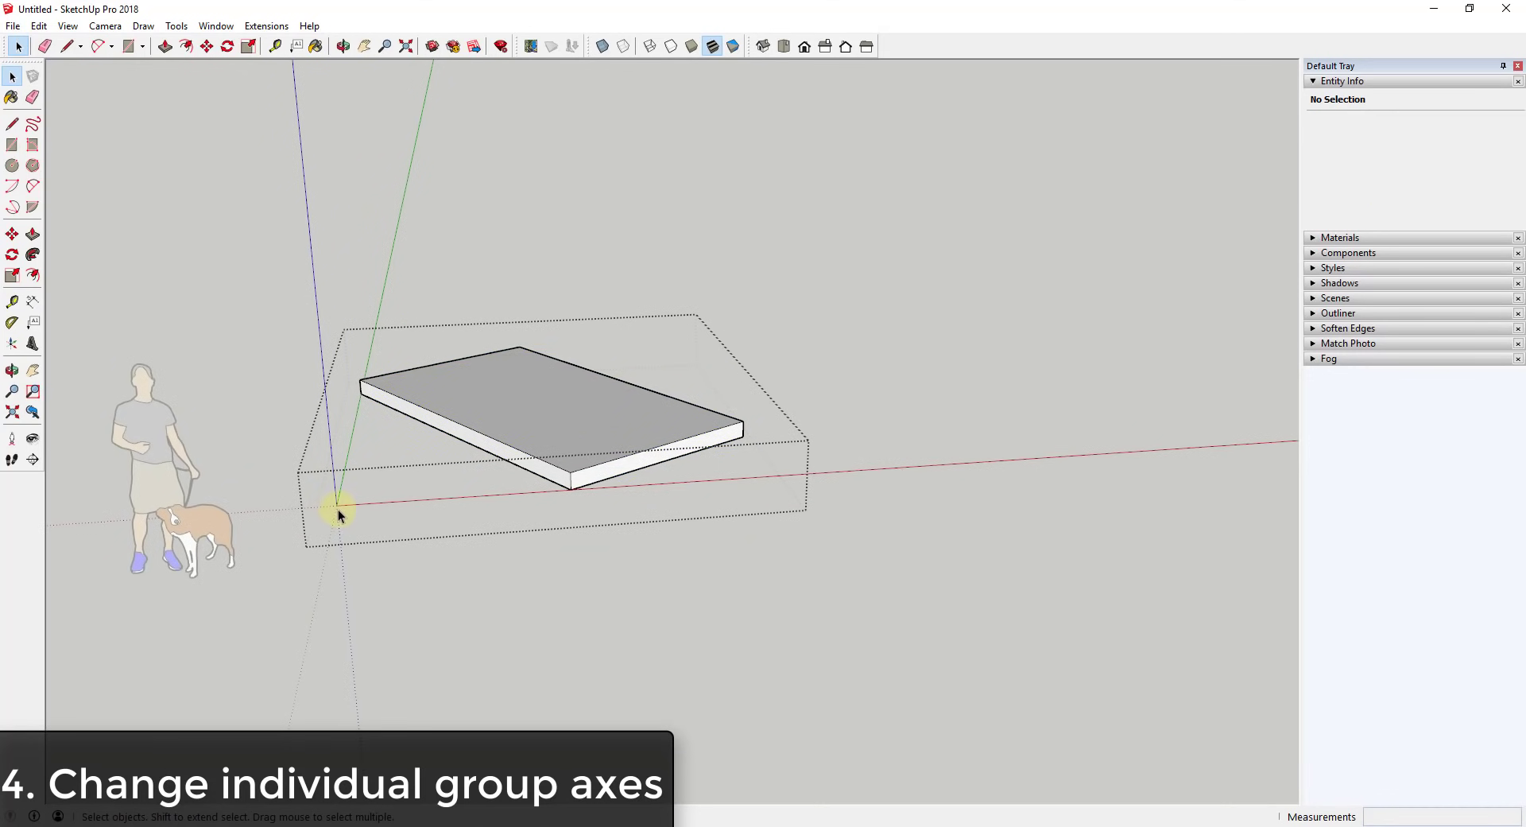
{"action": "left_click", "coordinate": [332, 593]}
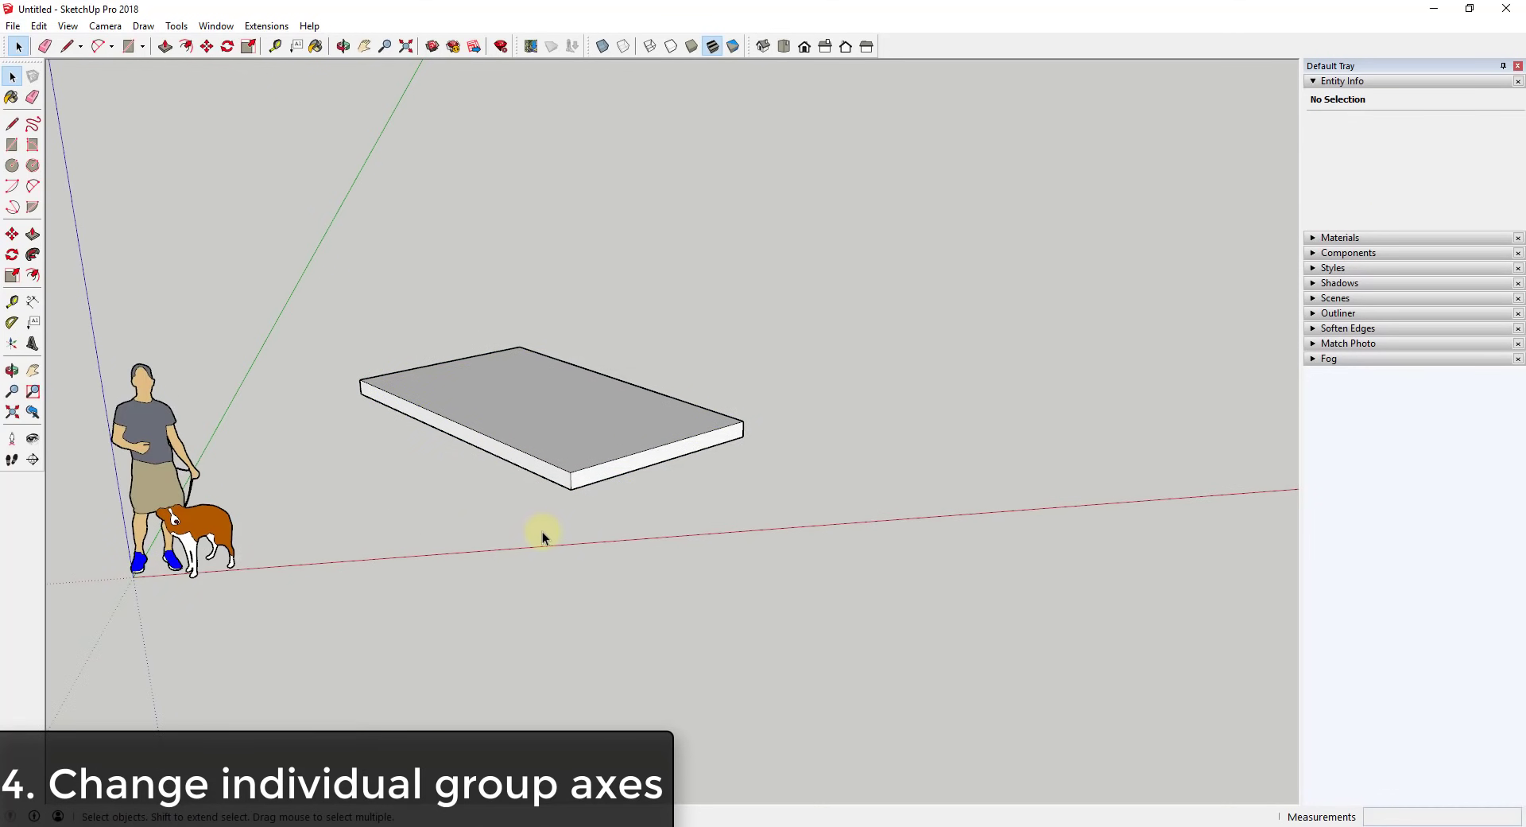
{"action": "double_click", "coordinate": [555, 420]}
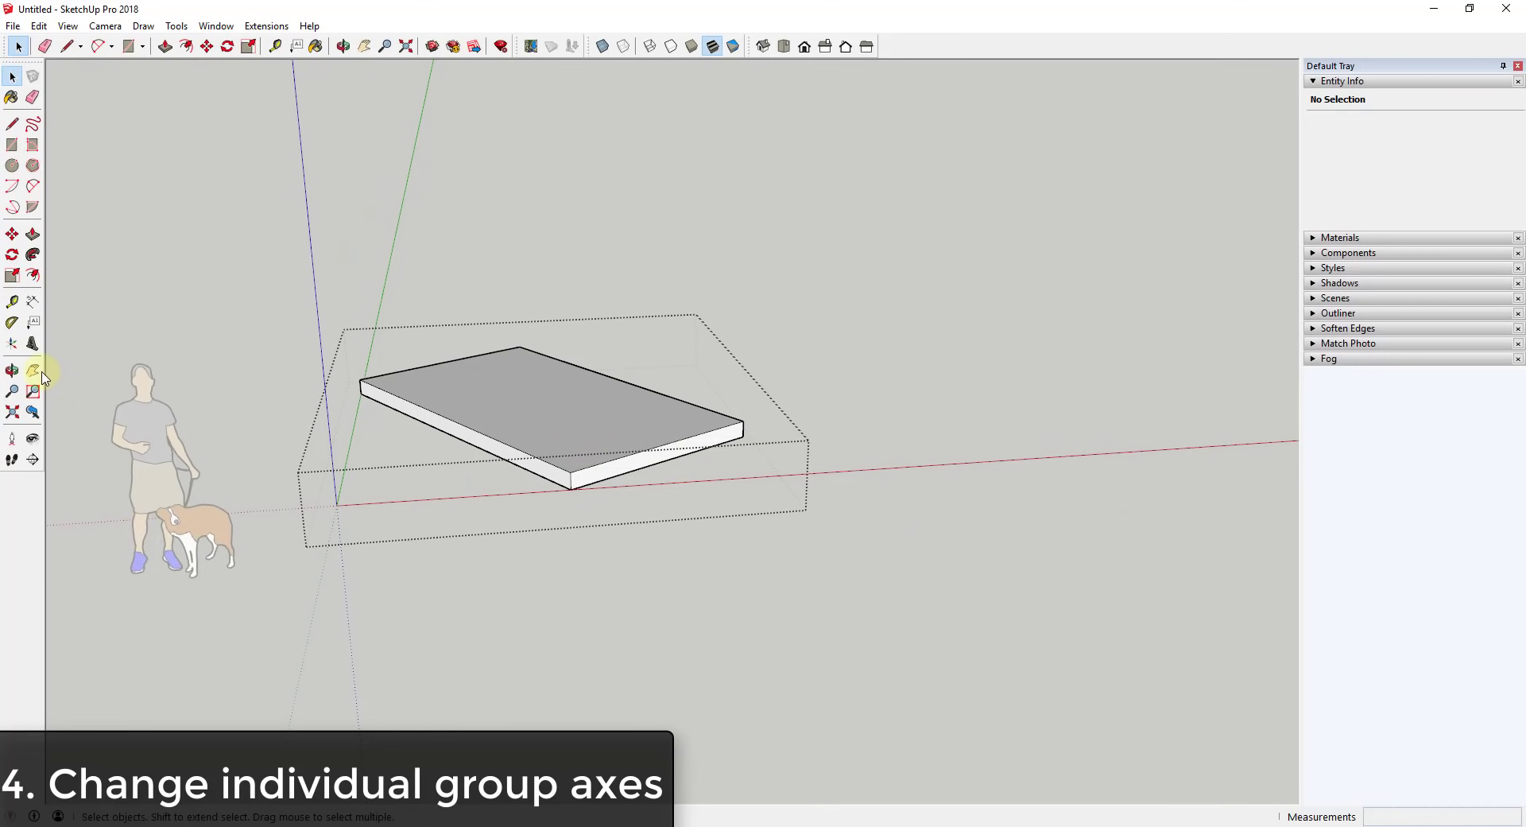
{"action": "left_click", "coordinate": [12, 344]}
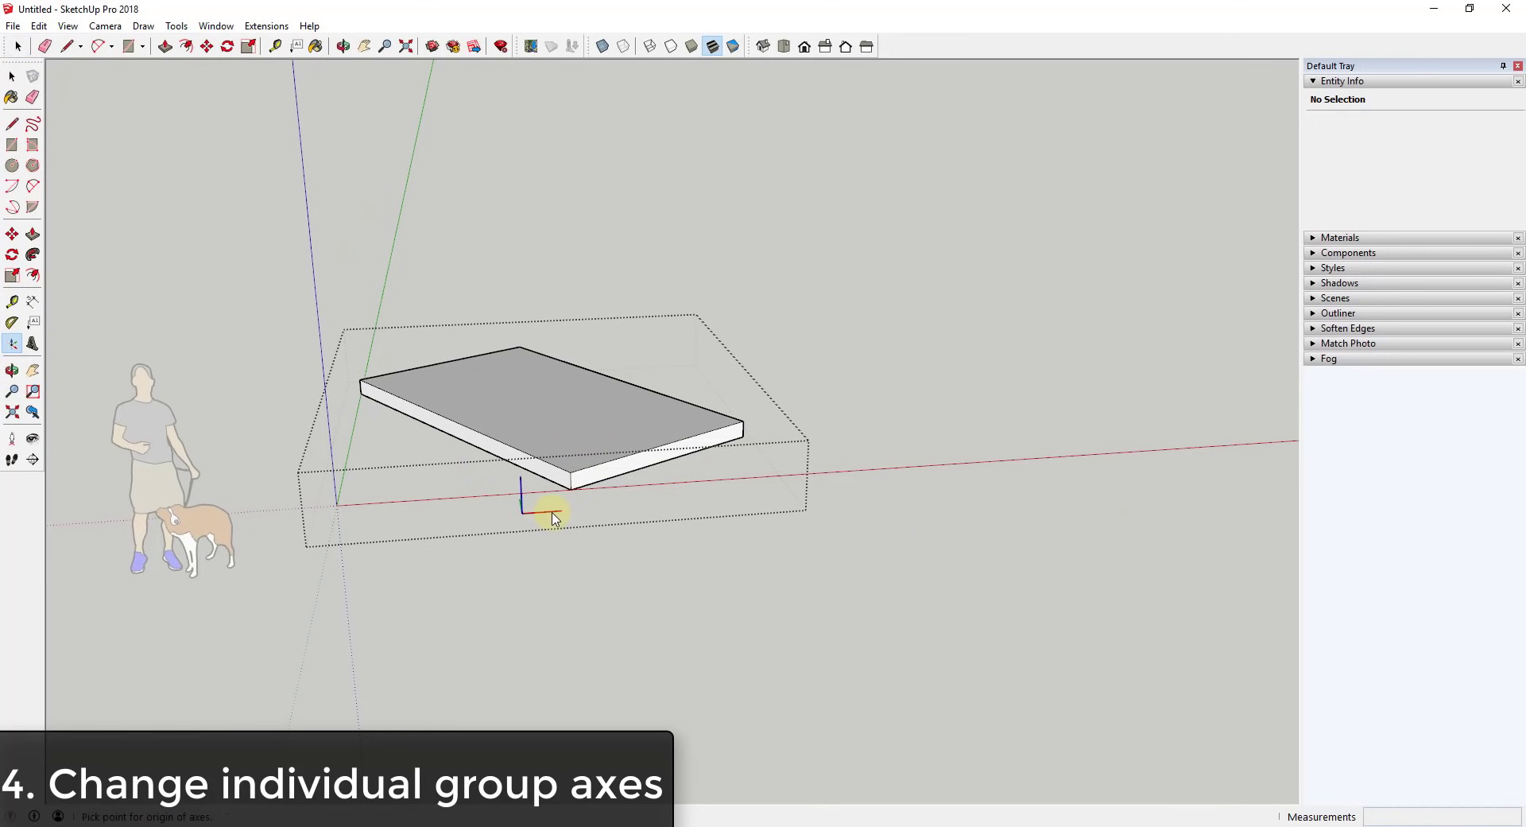
{"action": "left_click", "coordinate": [571, 488]}
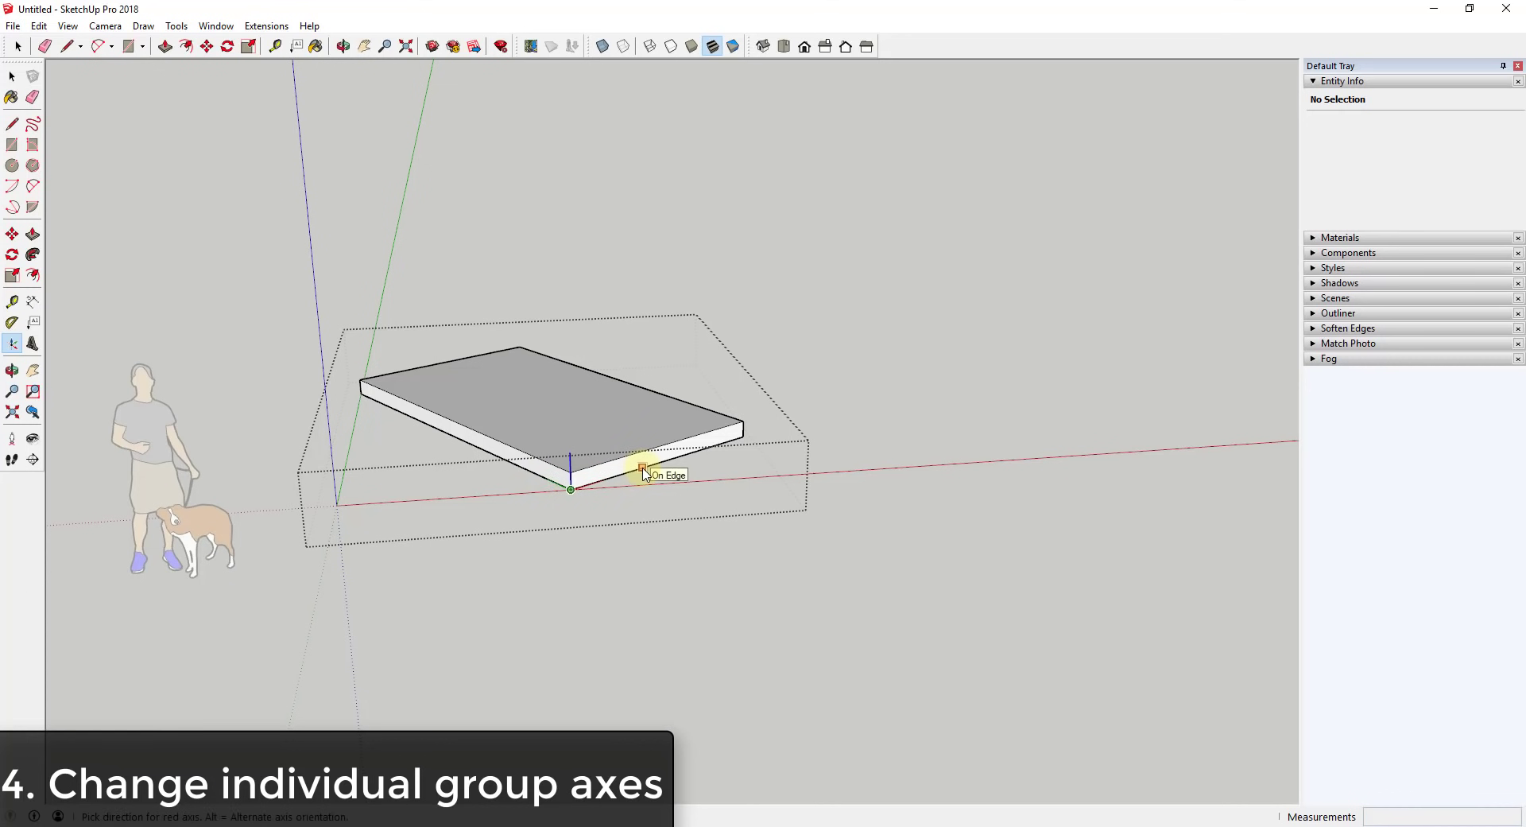
{"action": "left_click", "coordinate": [644, 474]}
{"action": "left_click", "coordinate": [643, 474]}
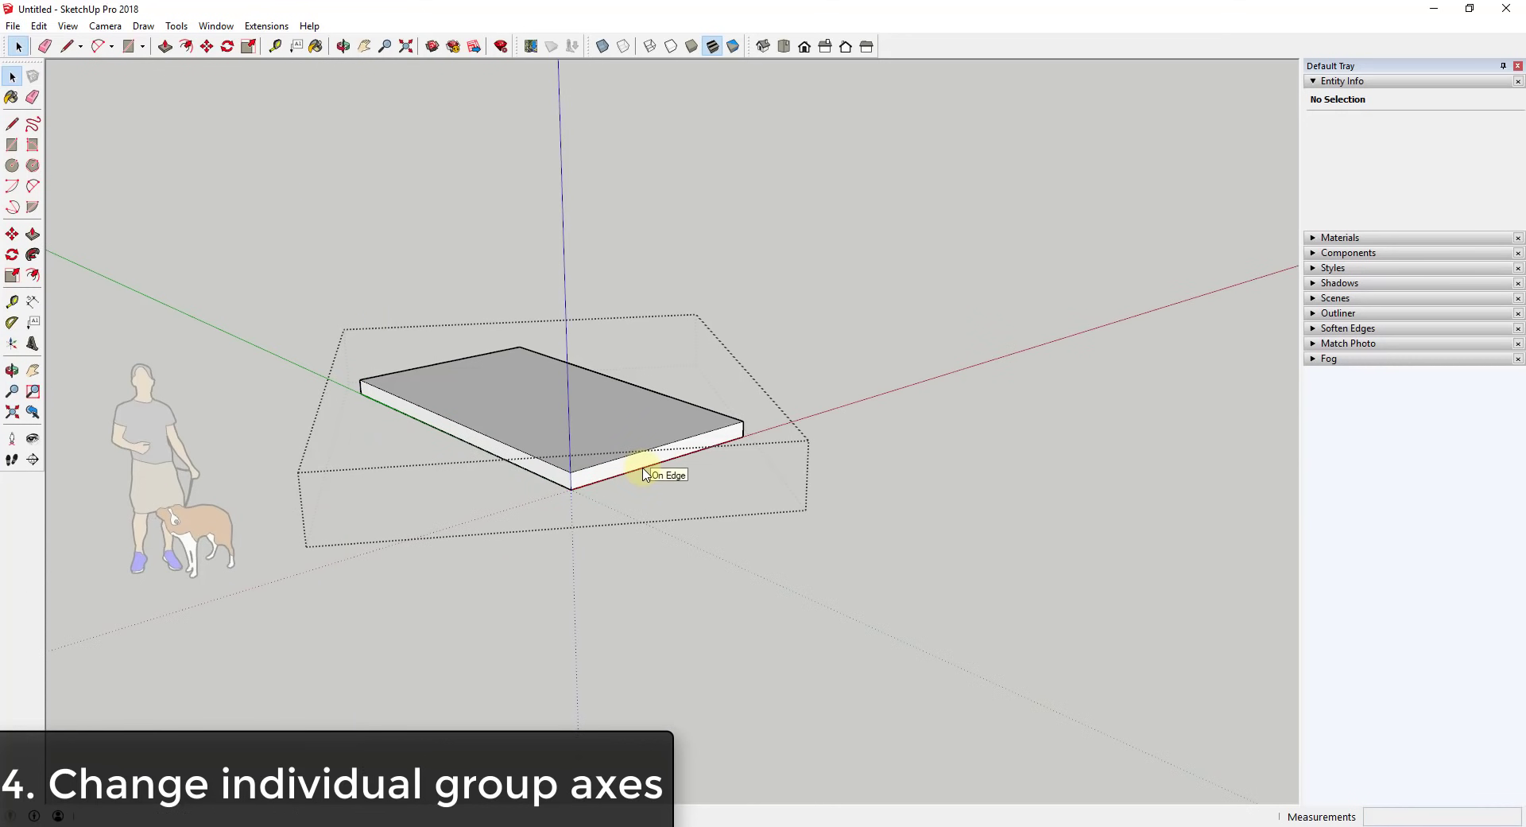
{"action": "left_click", "coordinate": [768, 476]}
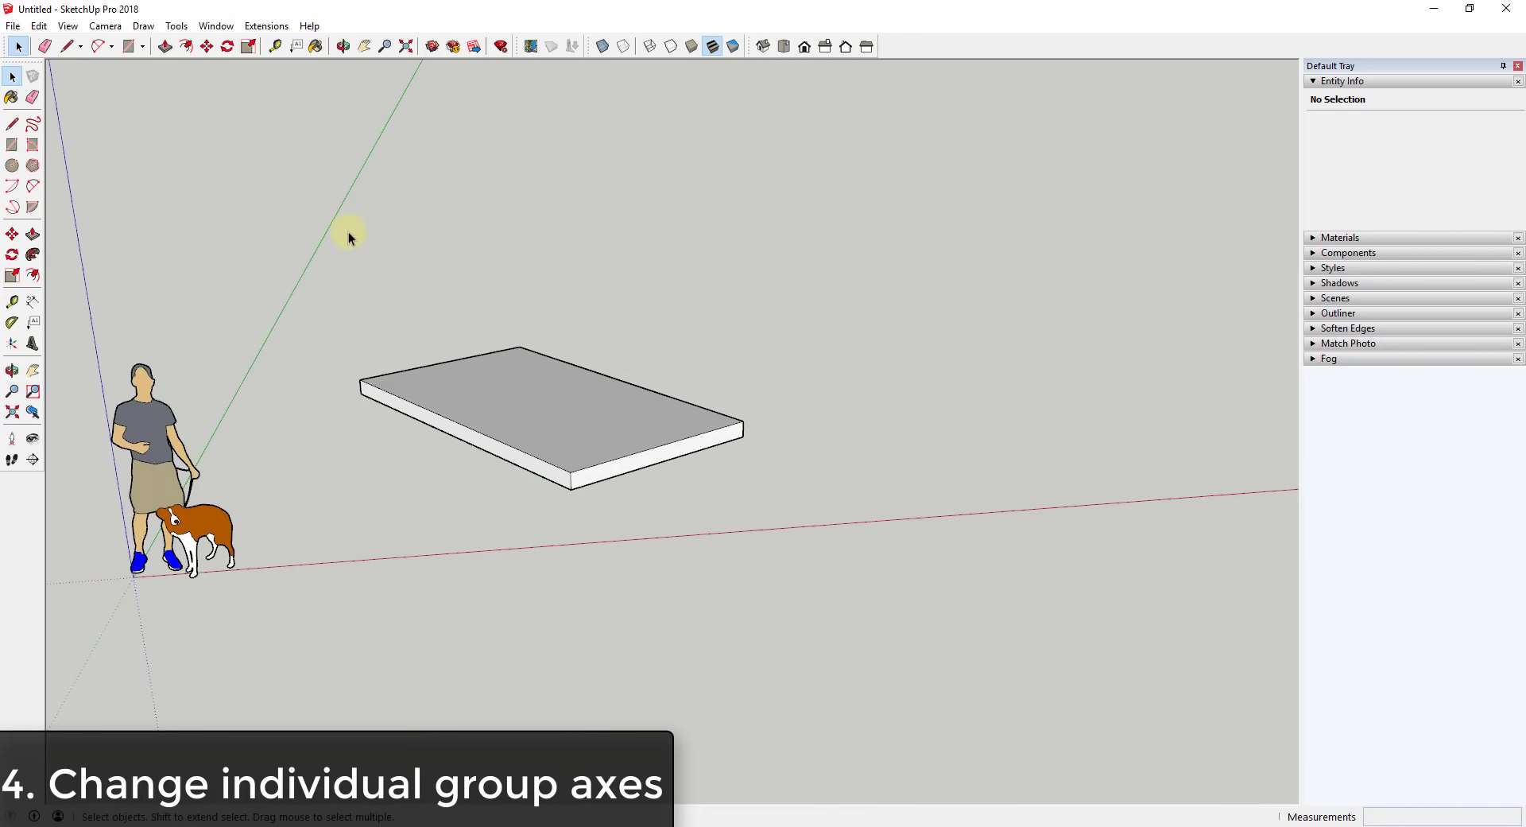
Inside the slab's group, draw a rectangular outline with lines parallel to the axes, starting on the slab's short bottom edge and extending past its corner
{"action": "double_click", "coordinate": [630, 433]}
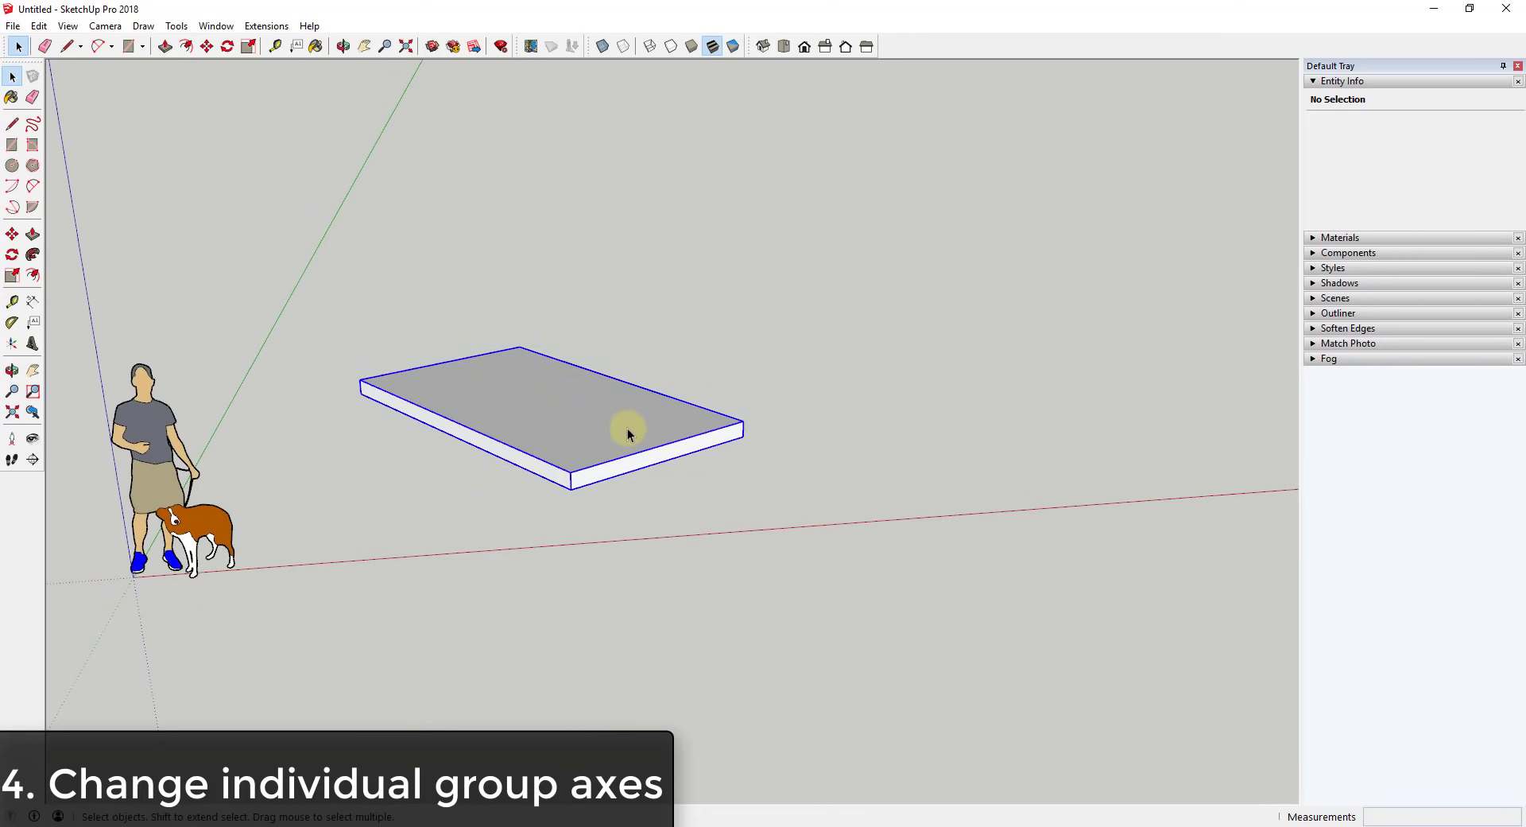
{"action": "scroll", "coordinate": [589, 484], "scroll_direction": "up", "scroll_amount": 3}
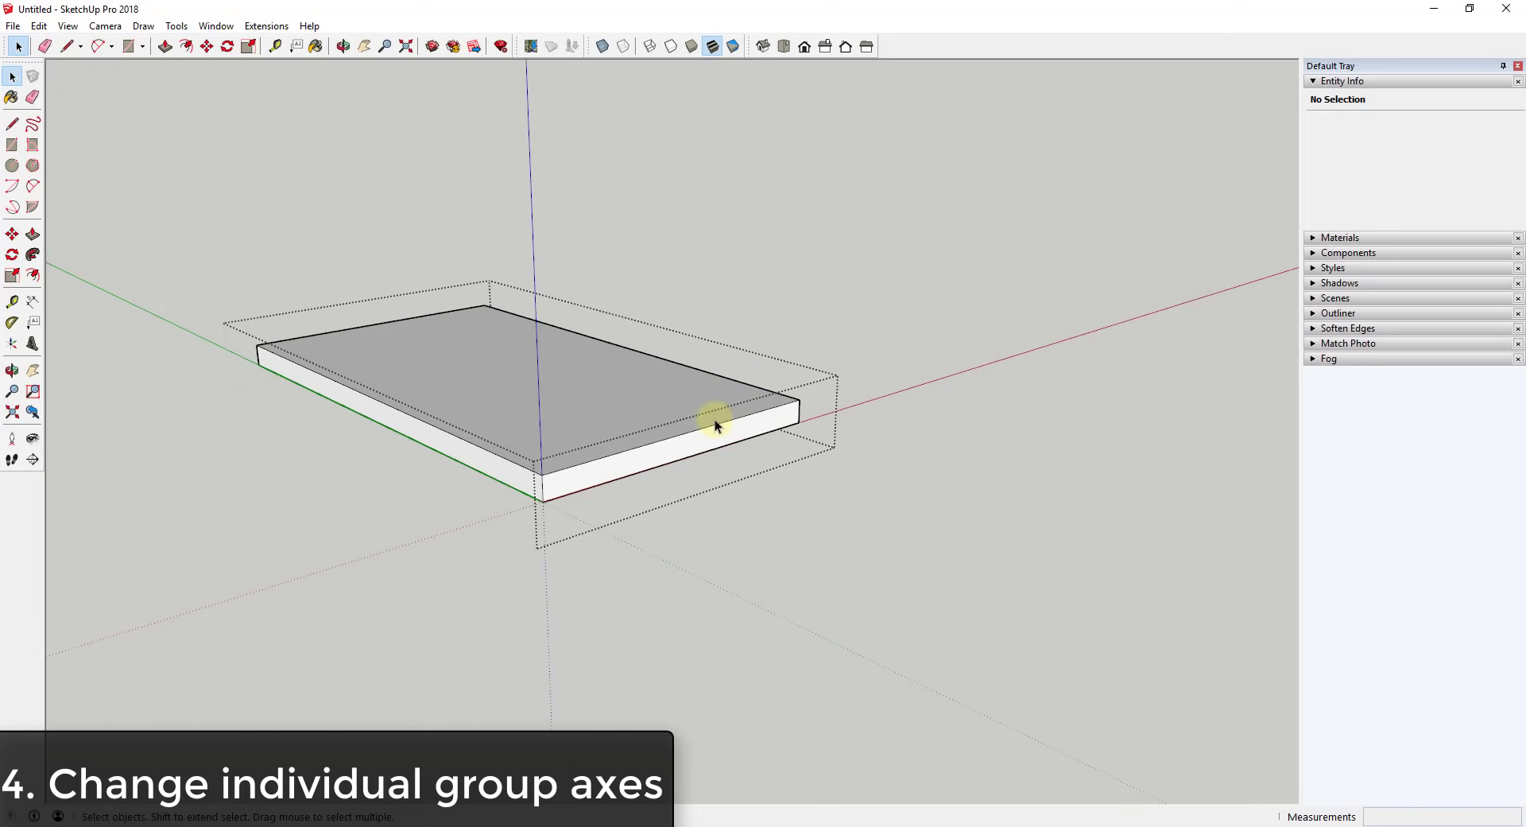
{"action": "scroll", "coordinate": [647, 413], "scroll_direction": "down", "scroll_amount": 2}
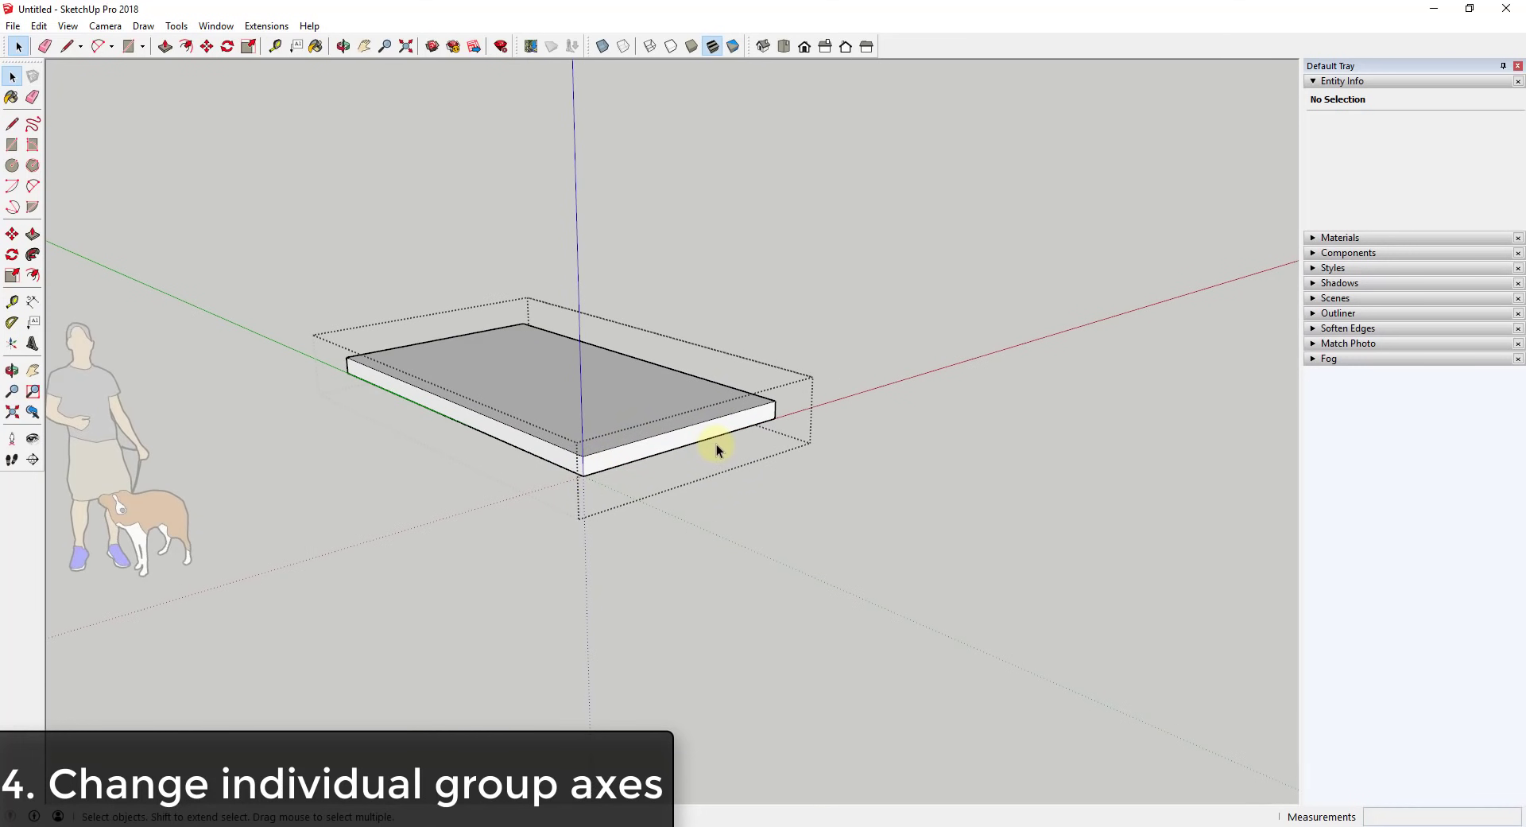
{"action": "key", "text": "l"}
{"action": "left_click", "coordinate": [641, 459]}
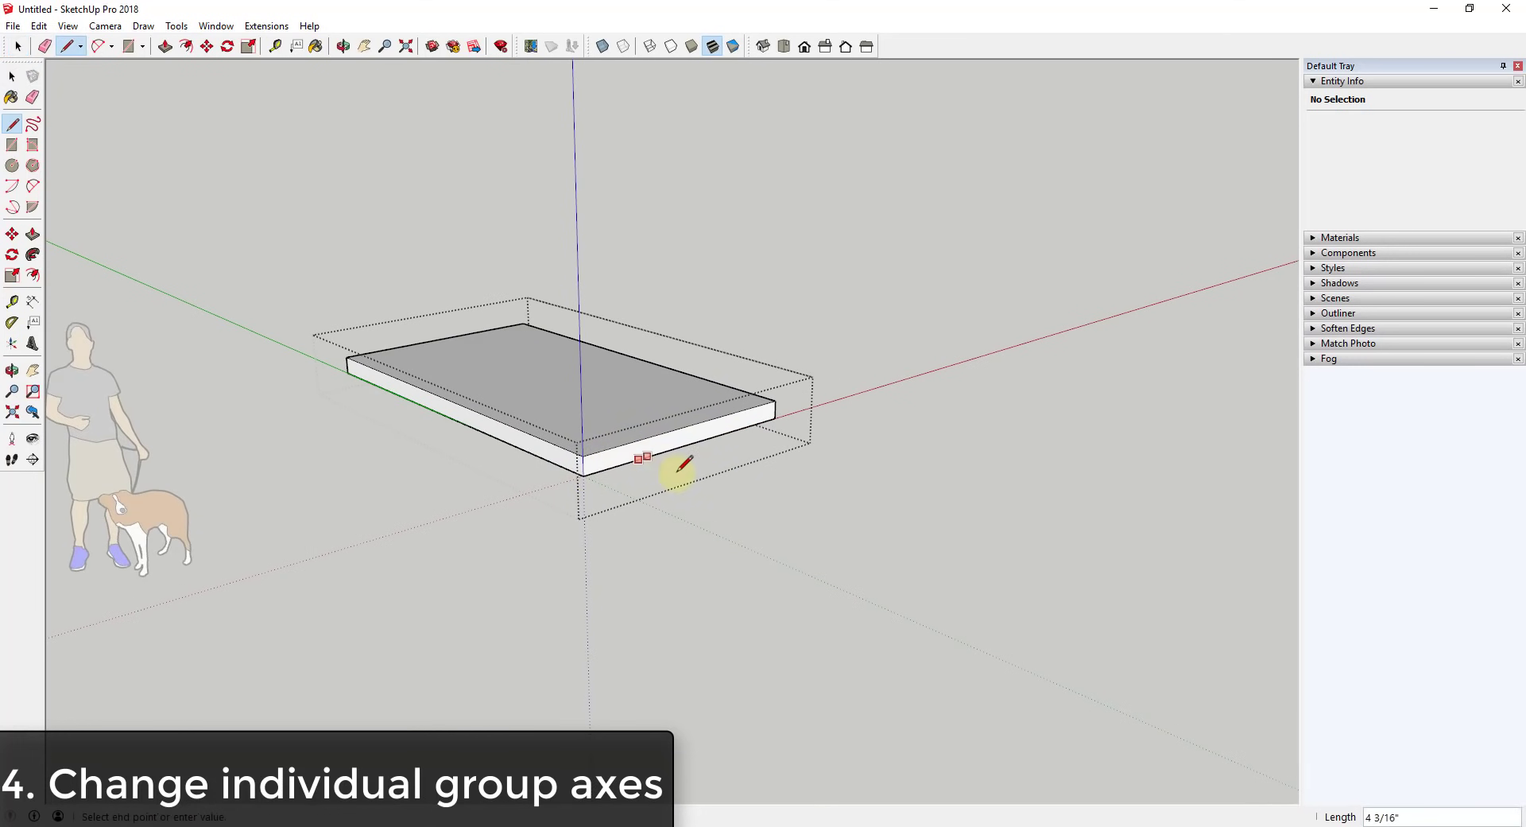
{"action": "left_click", "coordinate": [724, 493]}
{"action": "left_click", "coordinate": [931, 420]}
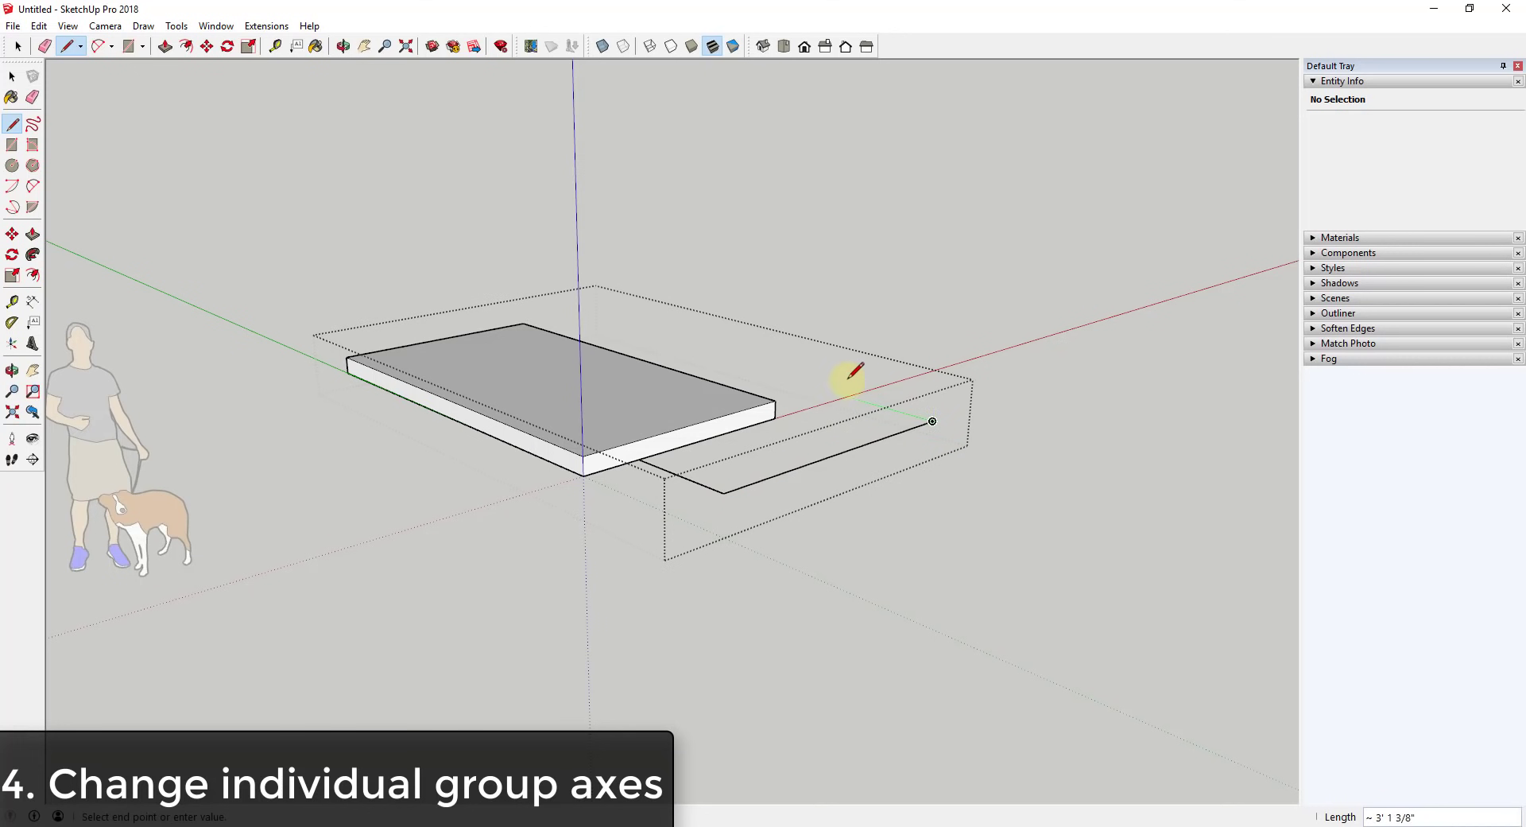
{"action": "left_click", "coordinate": [848, 386]}
Push/Pull the new rectangular face downward into a block adjoining the slab and close the group
{"action": "middle_click_drag", "start_coordinate": [848, 386], "coordinate": [879, 433]}
{"action": "key", "text": "p"}
{"action": "left_click_drag", "start_coordinate": [879, 433], "coordinate": [899, 519]}
{"action": "middle_click_drag", "start_coordinate": [788, 644], "coordinate": [807, 277]}
{"action": "key", "text": "space"}
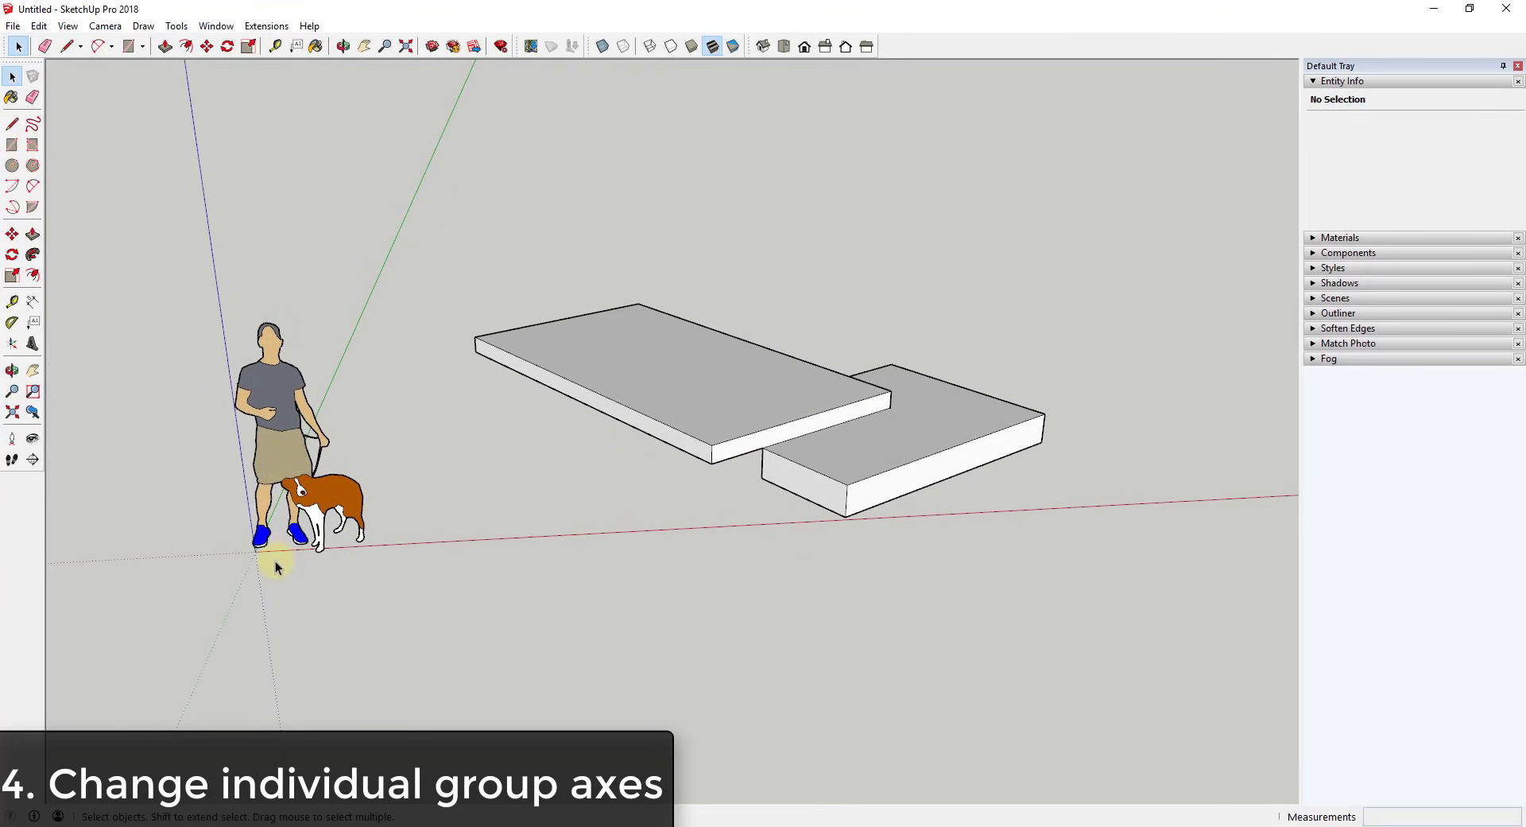
Draw a rectangle on the ground beyond the slab group, close to the red axis
{"action": "middle_click_drag", "start_coordinate": [694, 500], "coordinate": [628, 571]}
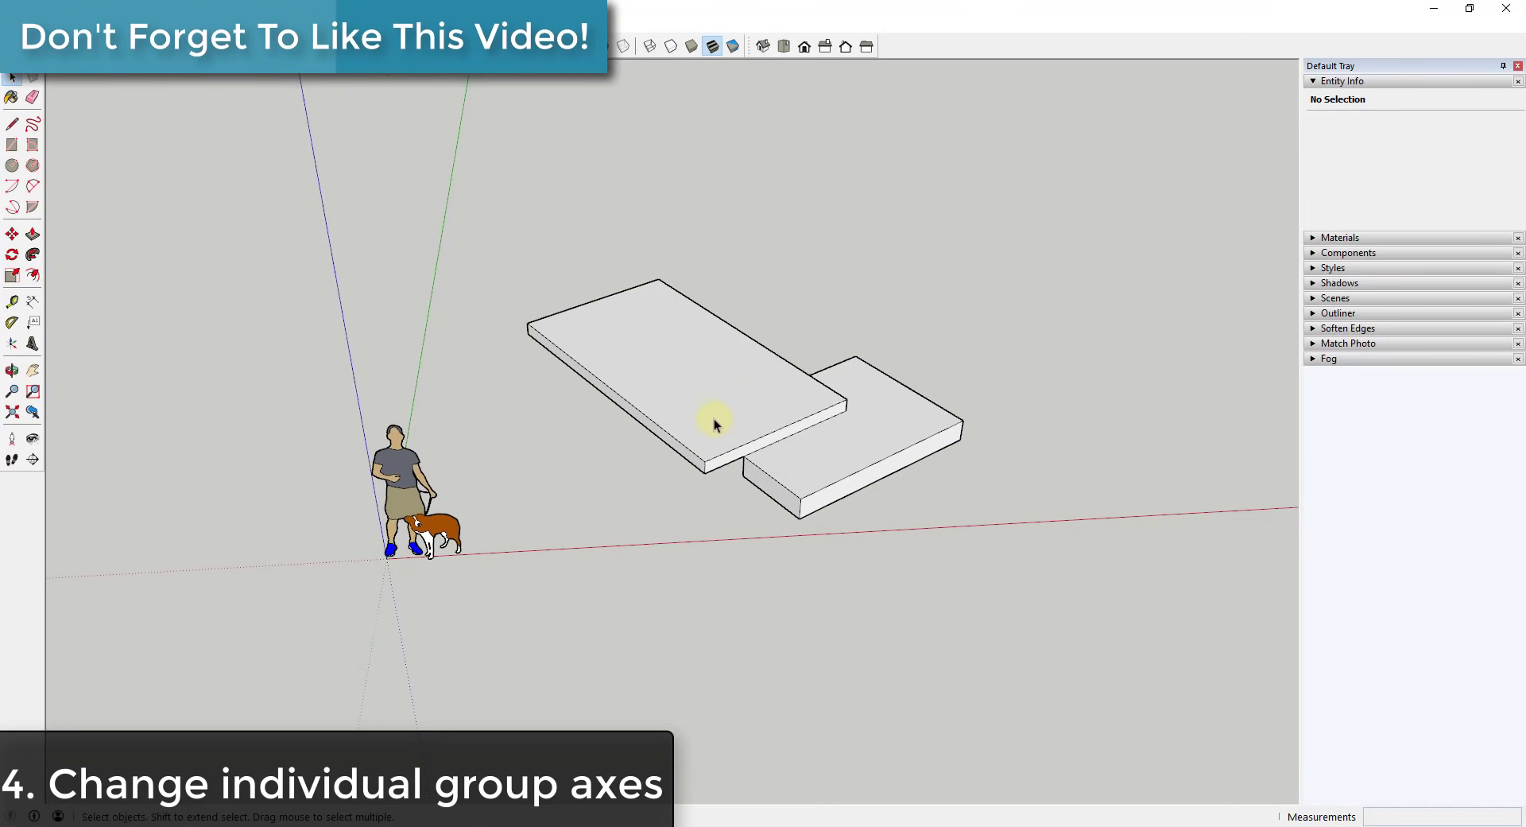
{"action": "middle_click_drag", "start_coordinate": [714, 418], "coordinate": [1039, 344]}
{"action": "key", "text": "r"}
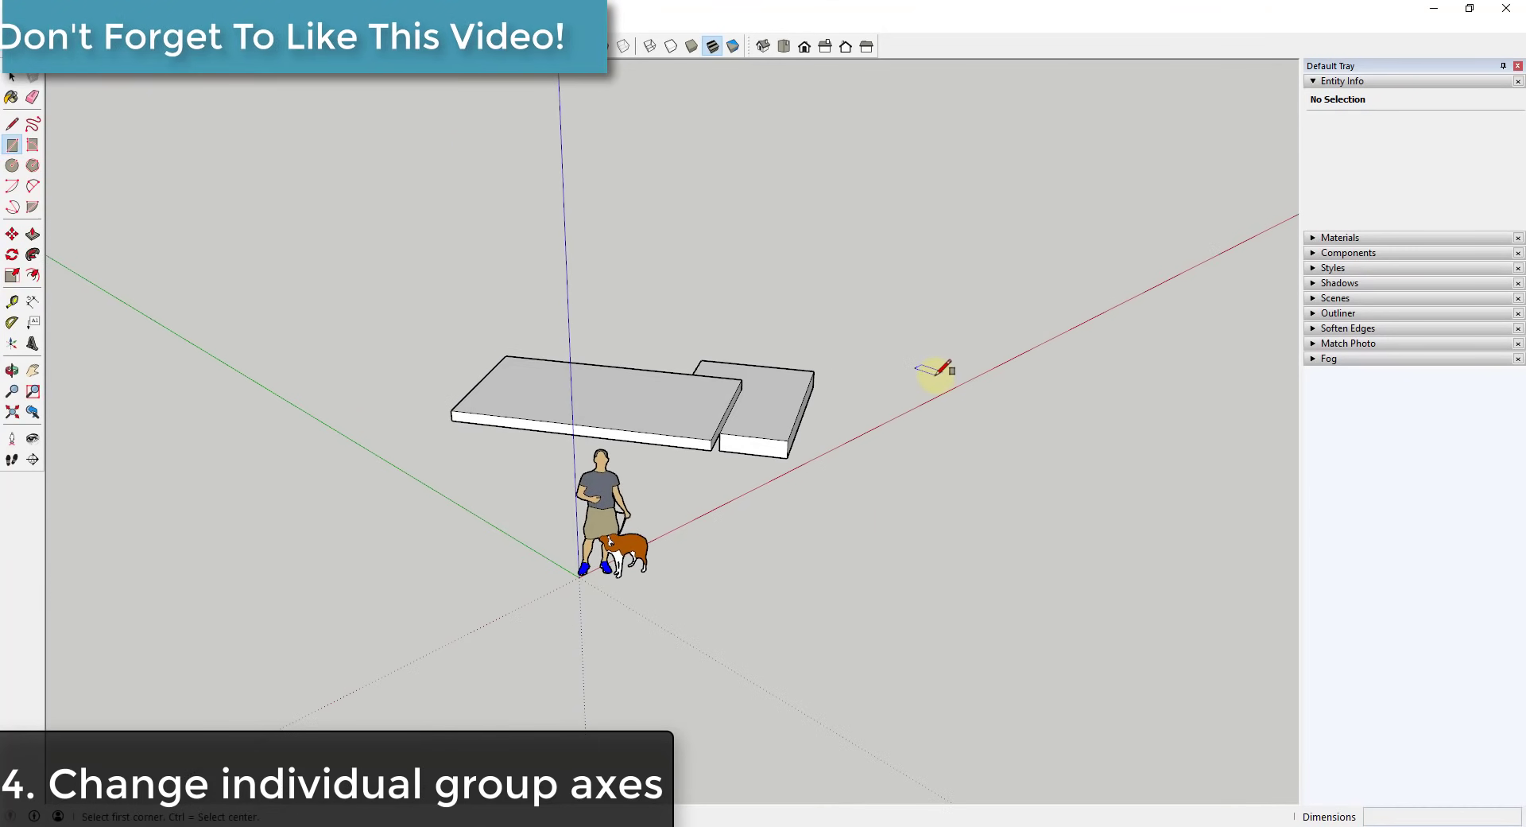
{"action": "left_click", "coordinate": [935, 372]}
{"action": "left_click", "coordinate": [837, 300]}
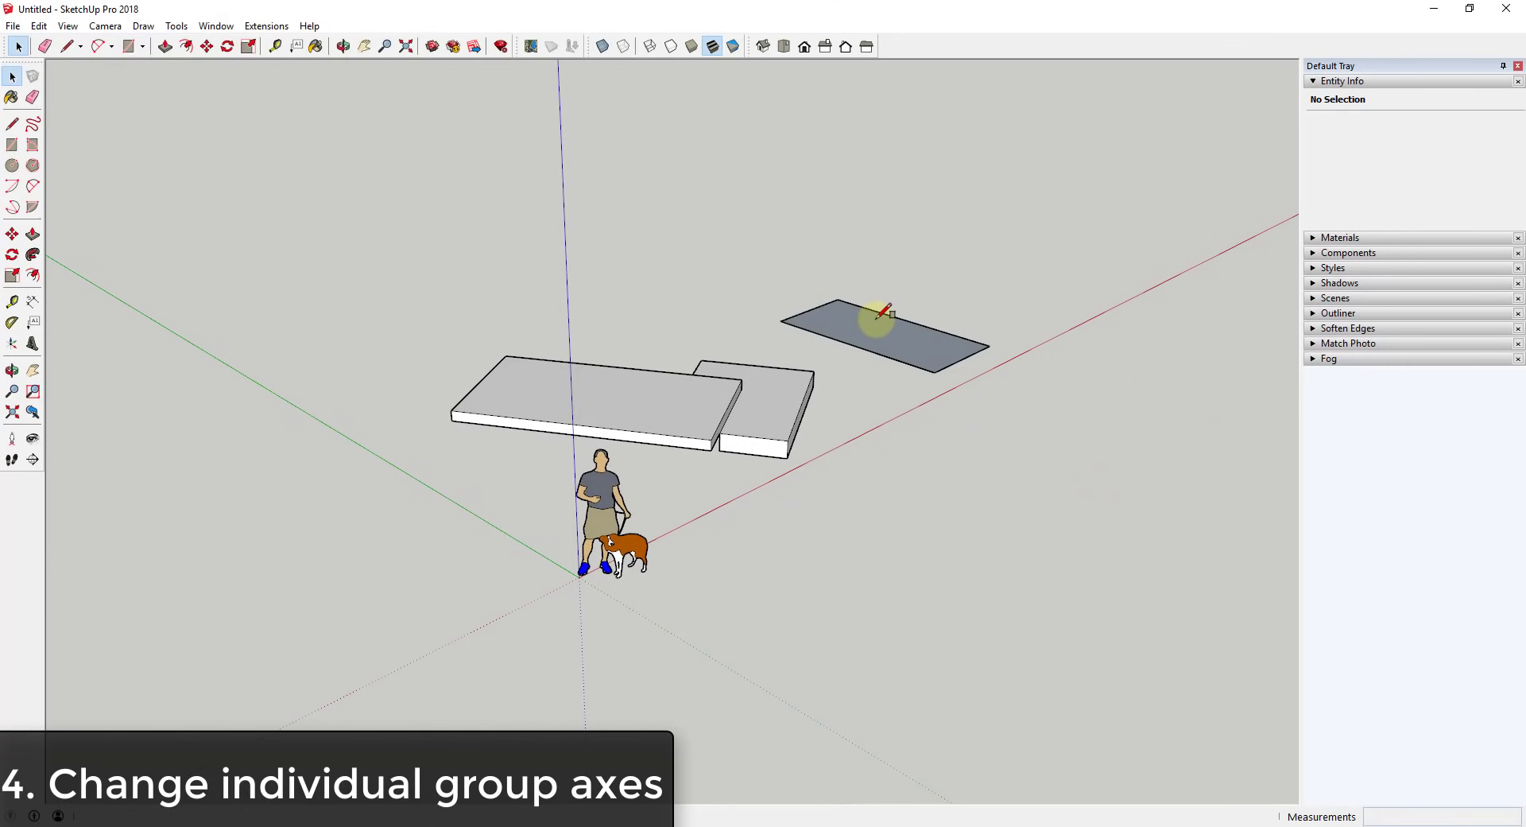
Rotate the new rectangle upward about its front corner by about 26.2 degrees in the plane perpendicular to the red axis
{"action": "scroll", "coordinate": [880, 331], "scroll_direction": "up", "scroll_amount": 5}
{"action": "key", "text": "q"}
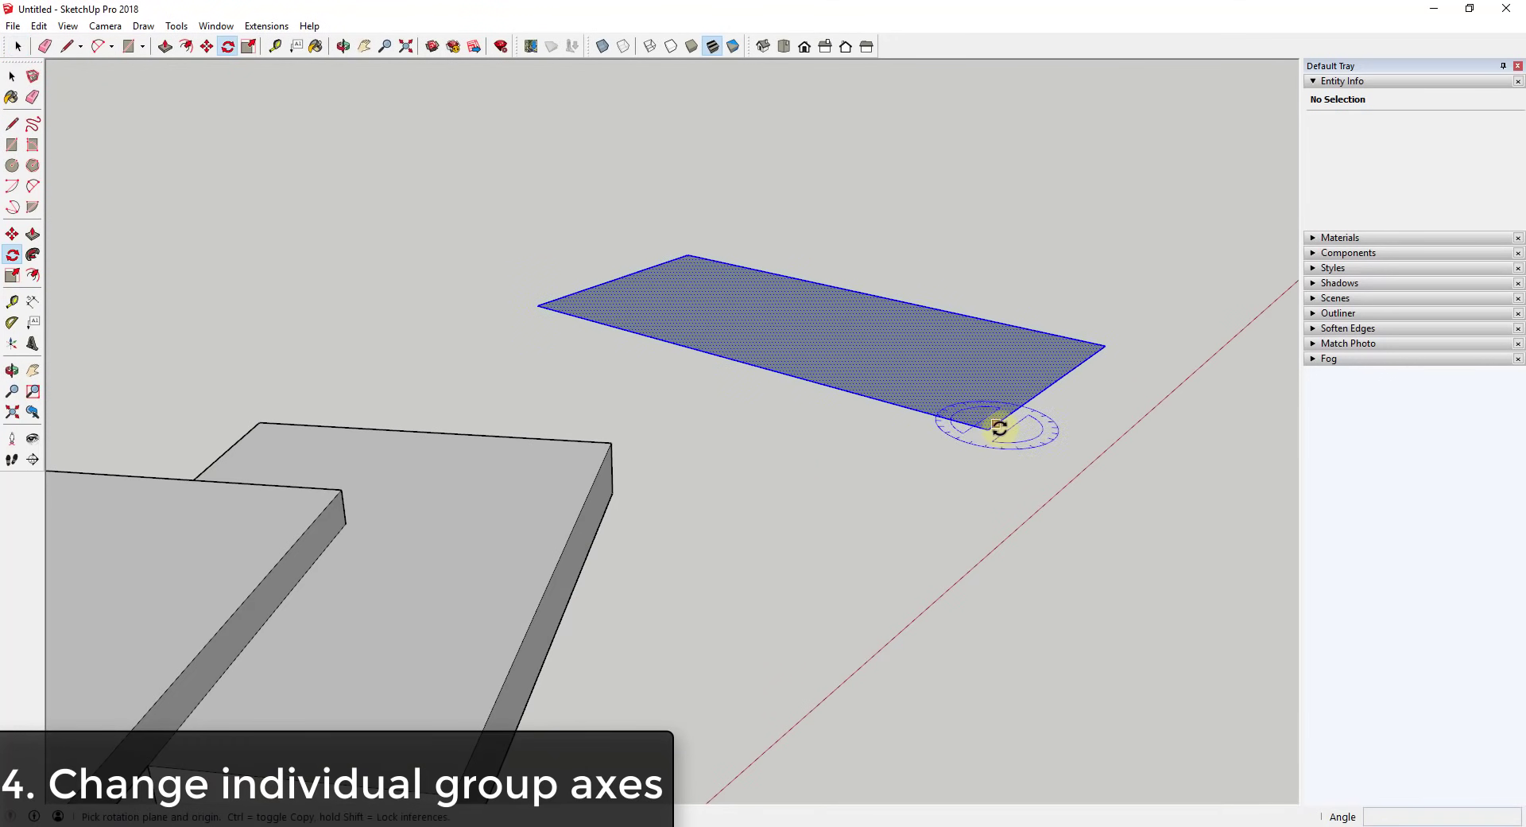
{"action": "left_click", "coordinate": [989, 428]}
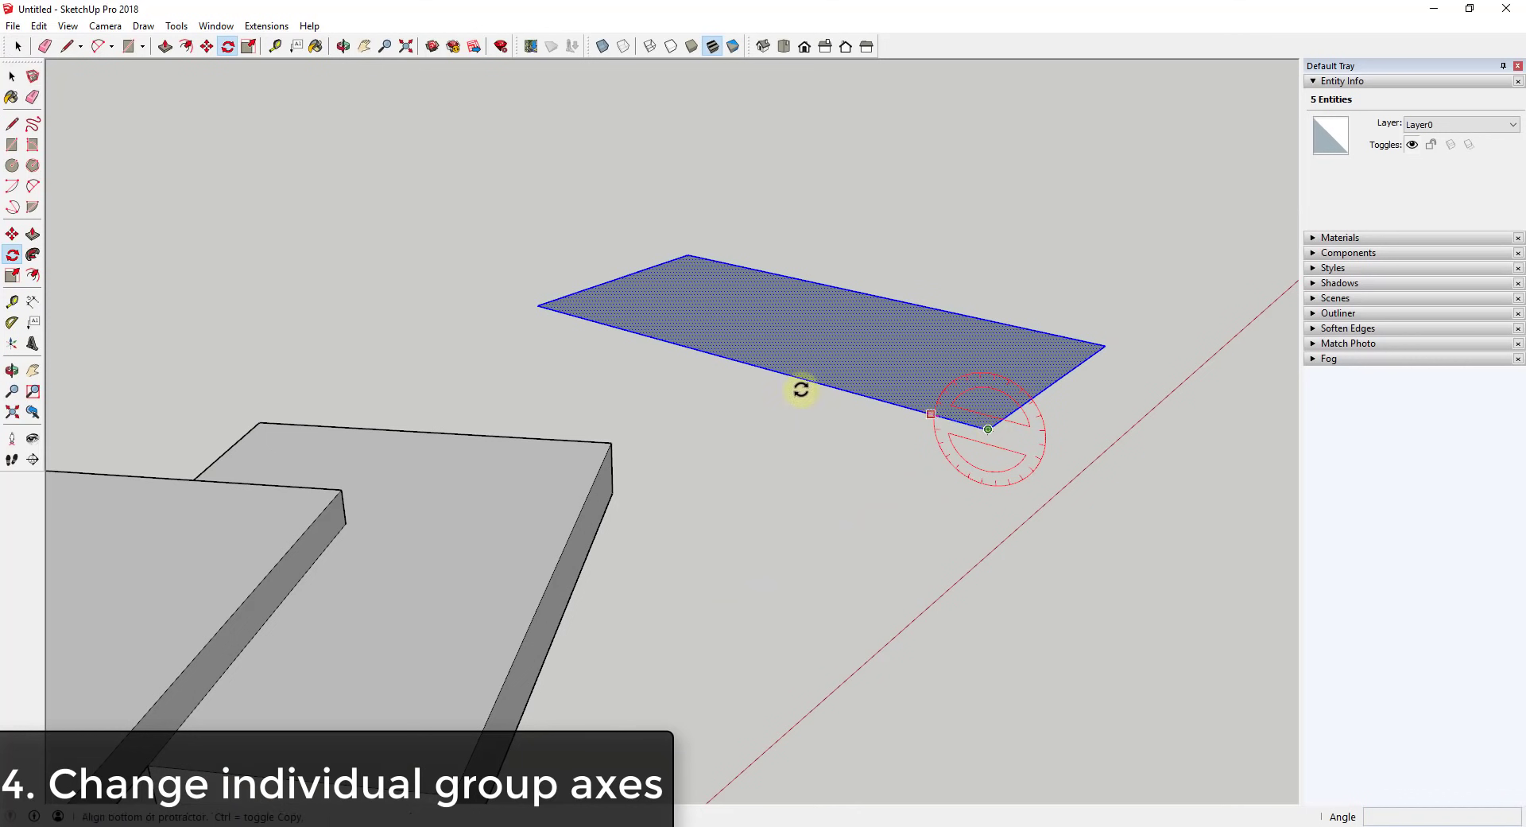
{"action": "left_click", "coordinate": [784, 374]}
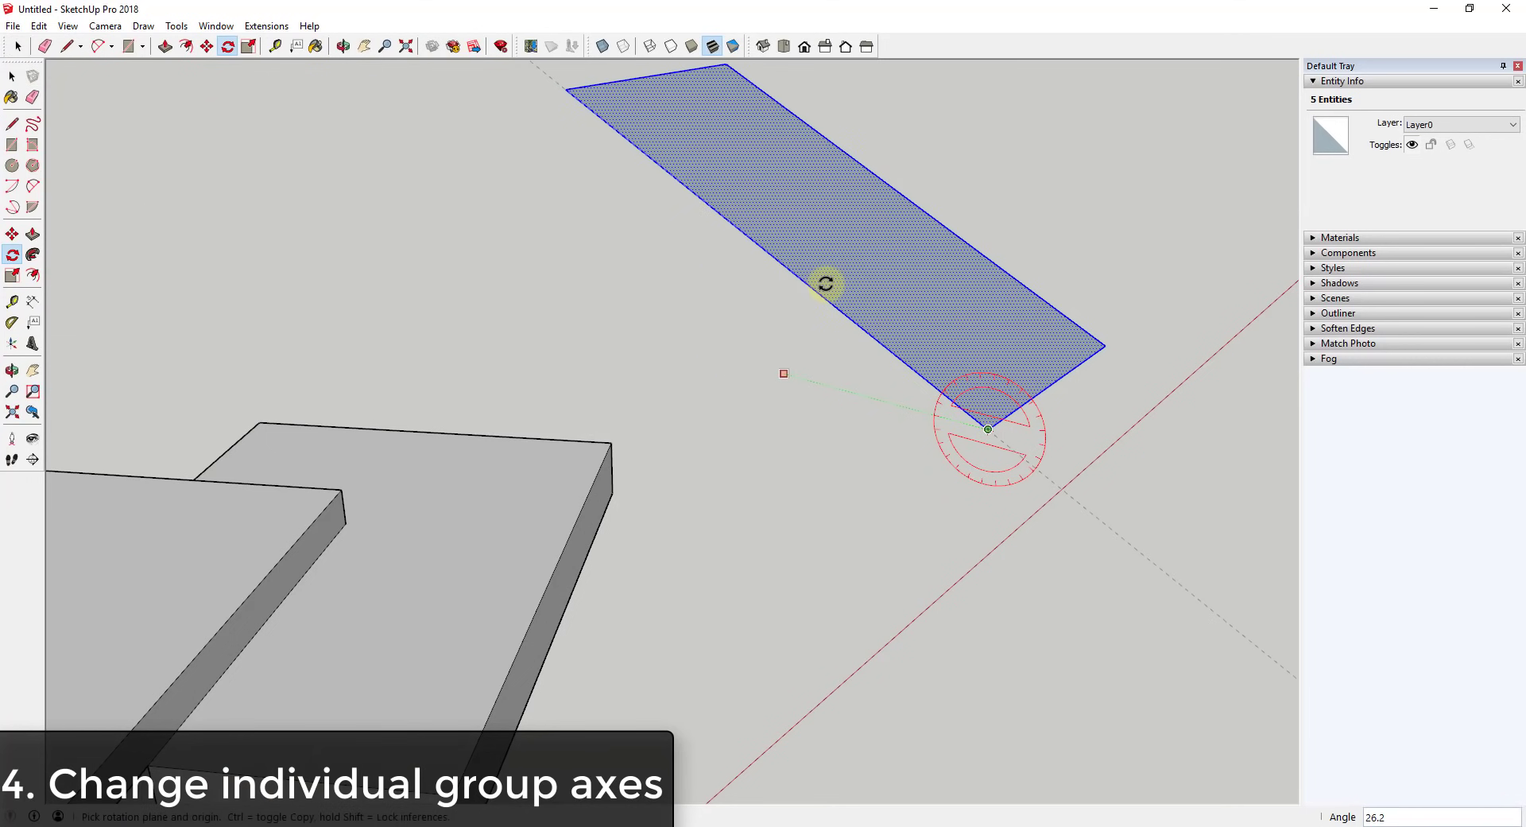
{"action": "left_click", "coordinate": [829, 282]}
{"action": "key", "text": "space"}
{"action": "scroll", "coordinate": [882, 266], "scroll_direction": "down", "scroll_amount": 5}
{"action": "middle_click_drag", "start_coordinate": [992, 300], "coordinate": [899, 259]}
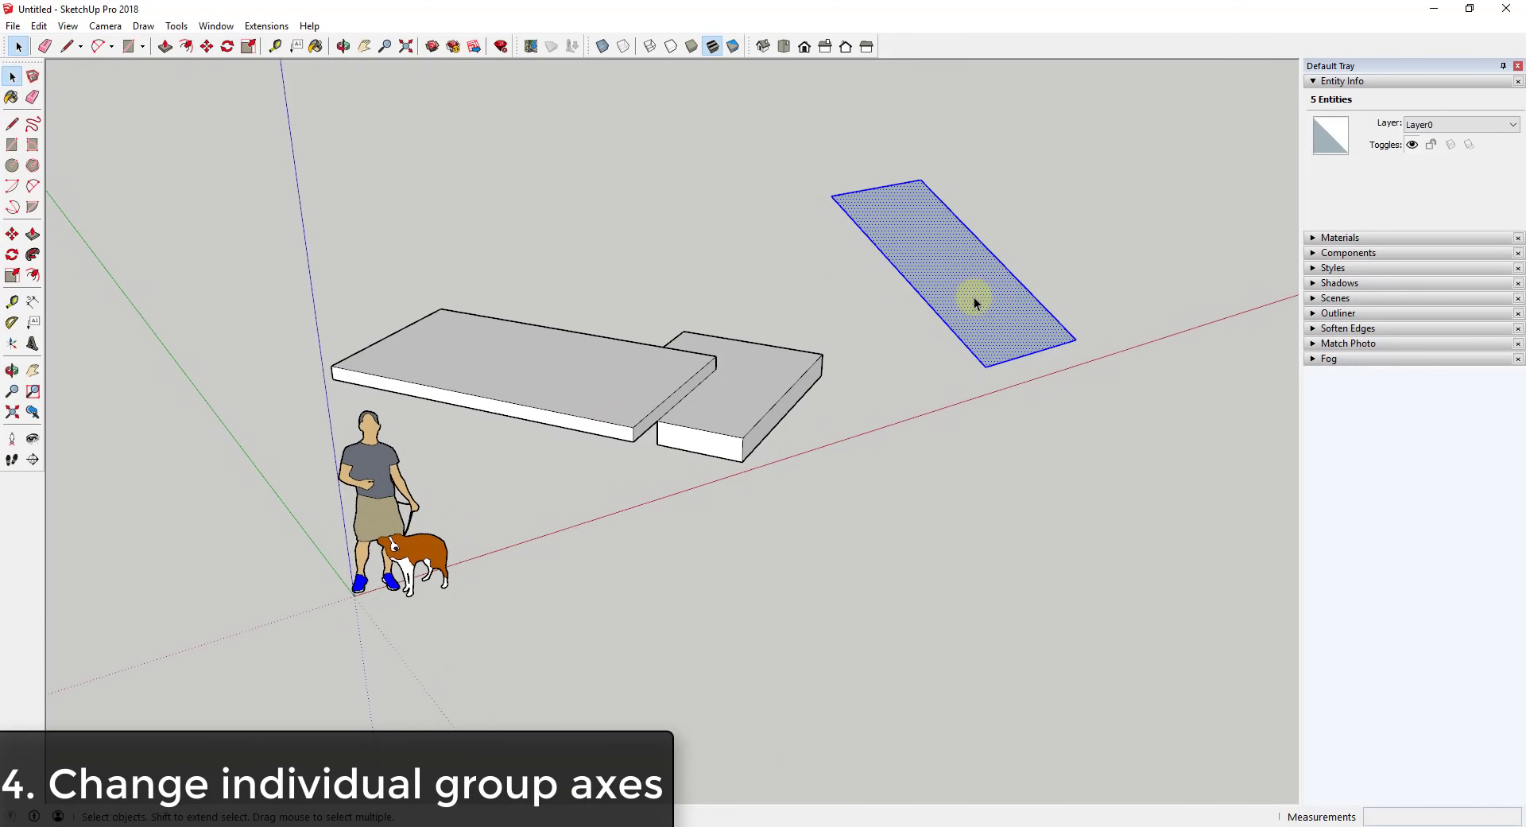
Push/Pull the tilted rectangle into a thin sloped slab and make the whole slab a group
{"action": "key", "text": "p"}
{"action": "left_click_drag", "start_coordinate": [978, 296], "coordinate": [984, 296]}
{"action": "key", "text": "space"}
{"action": "left_click", "coordinate": [1003, 302]}
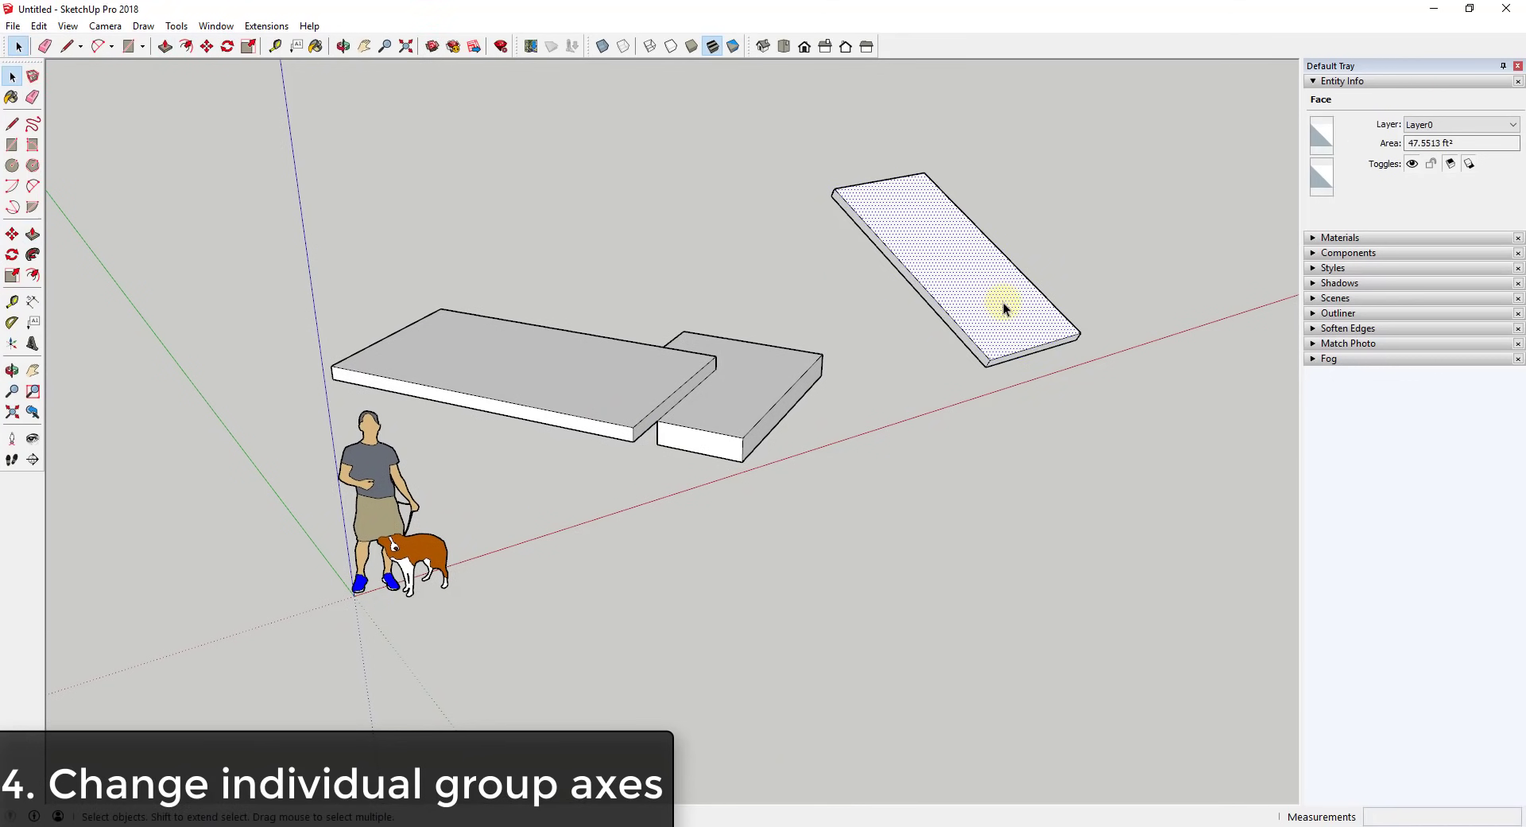
{"action": "triple_click", "coordinate": [1003, 302]}
{"action": "right_click", "coordinate": [1004, 303]}
{"action": "left_click", "coordinate": [1077, 439]}
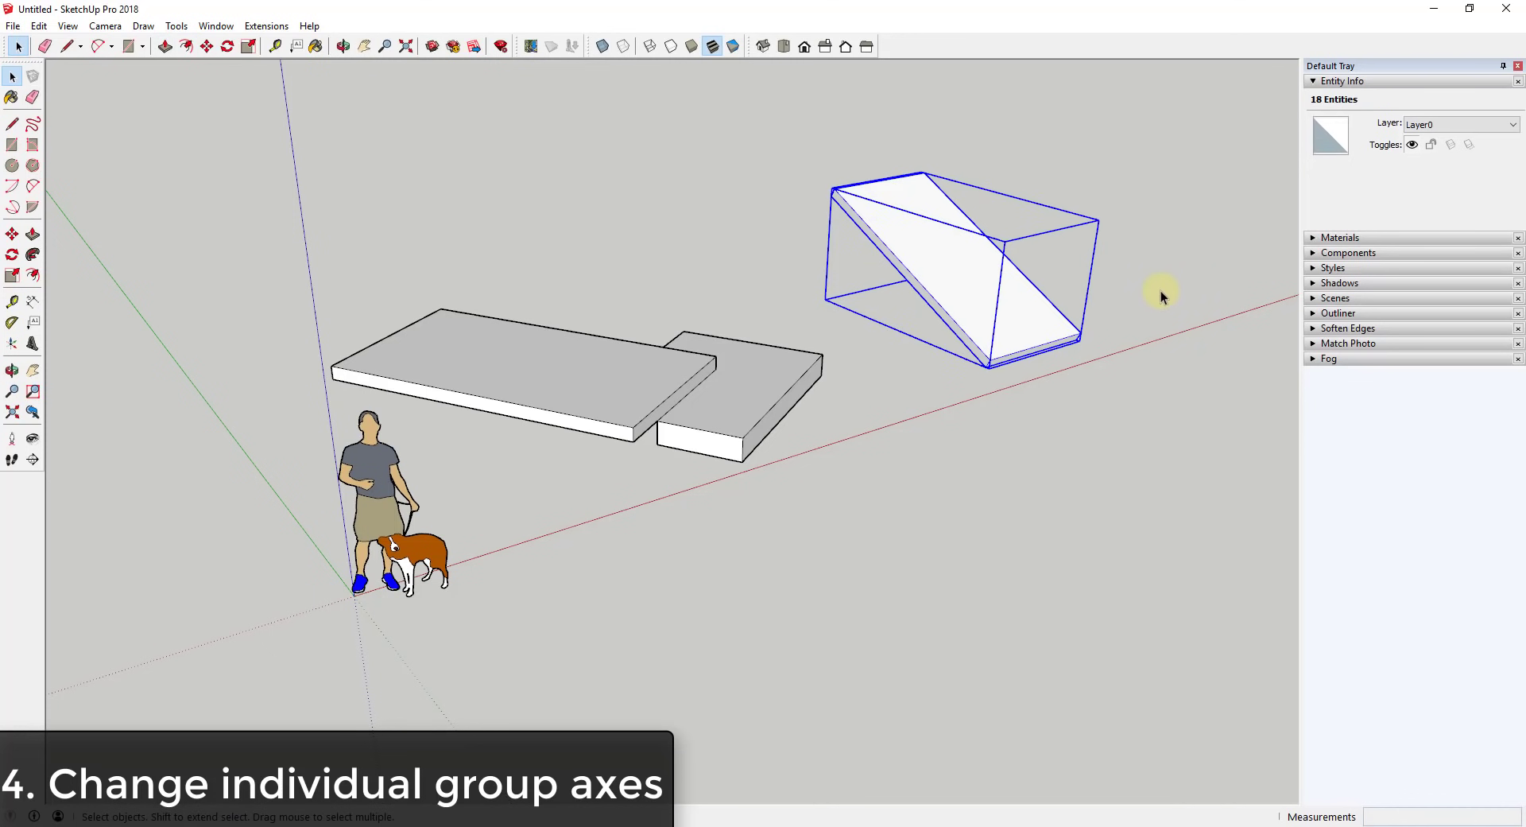
Open the sloped slab's group and use Align Axes on its tilted top face
{"action": "scroll", "coordinate": [902, 295], "scroll_direction": "up", "scroll_amount": 3}
{"action": "double_click", "coordinate": [879, 313]}
{"action": "right_click", "coordinate": [914, 334]}
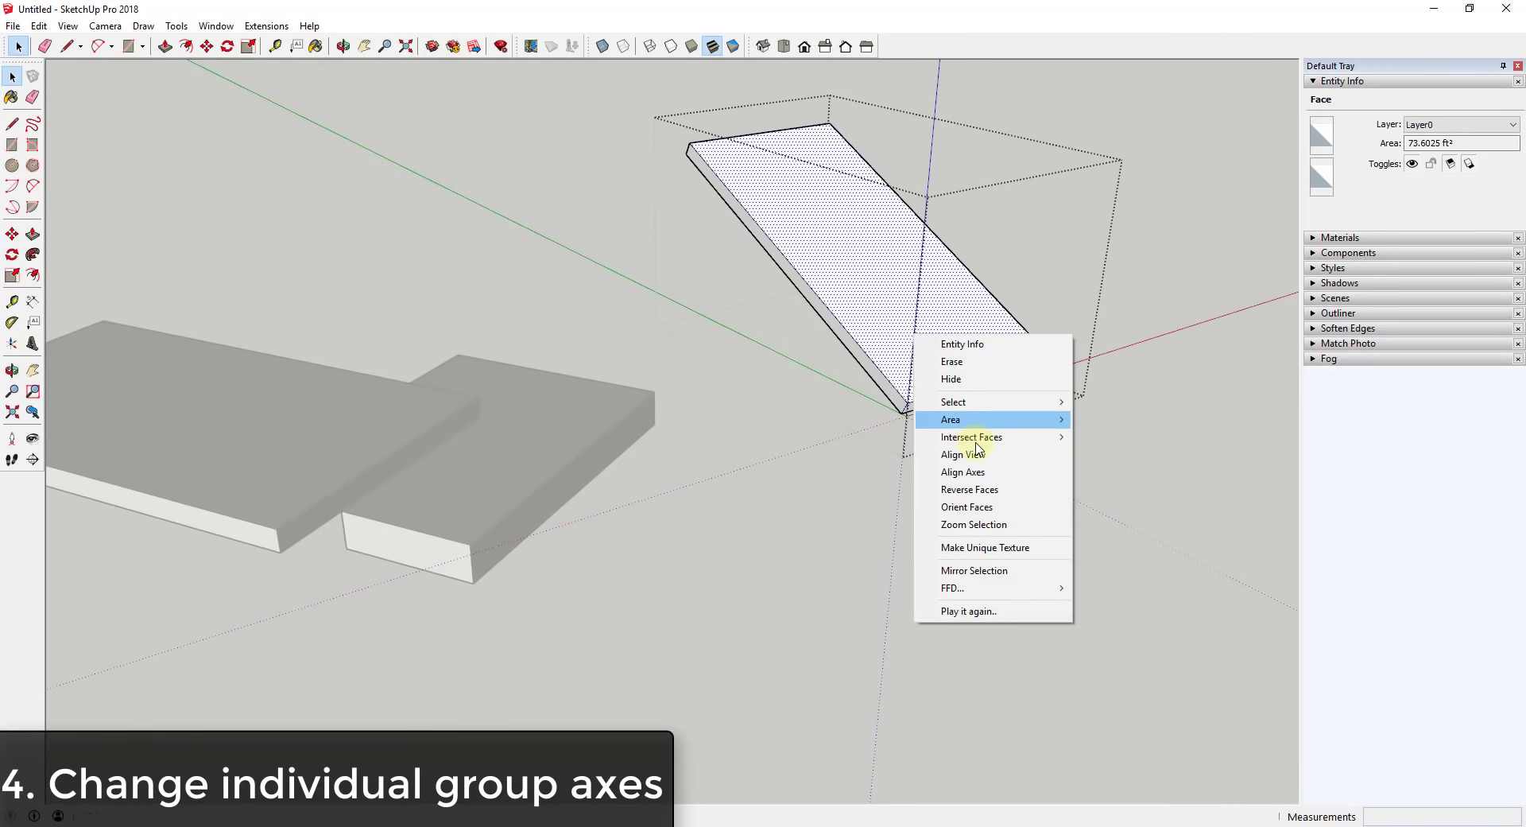
{"action": "left_click", "coordinate": [968, 471]}
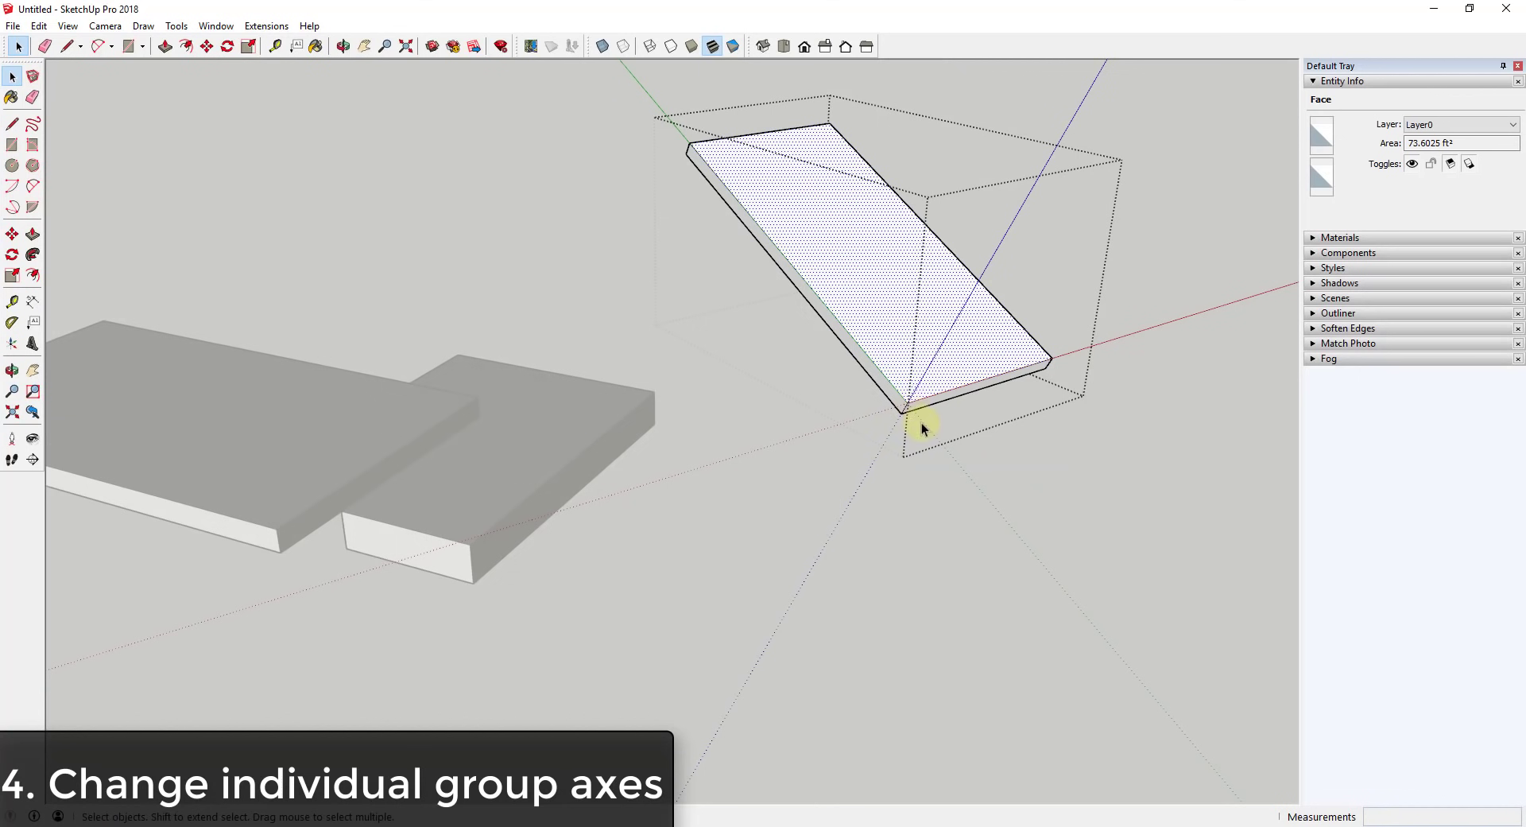
Close and reopen the sloped slab's group to examine how its axes are oriented
{"action": "left_click", "coordinate": [972, 465]}
{"action": "left_click", "coordinate": [914, 333]}
{"action": "double_click", "coordinate": [913, 334]}
{"action": "left_click", "coordinate": [915, 388]}
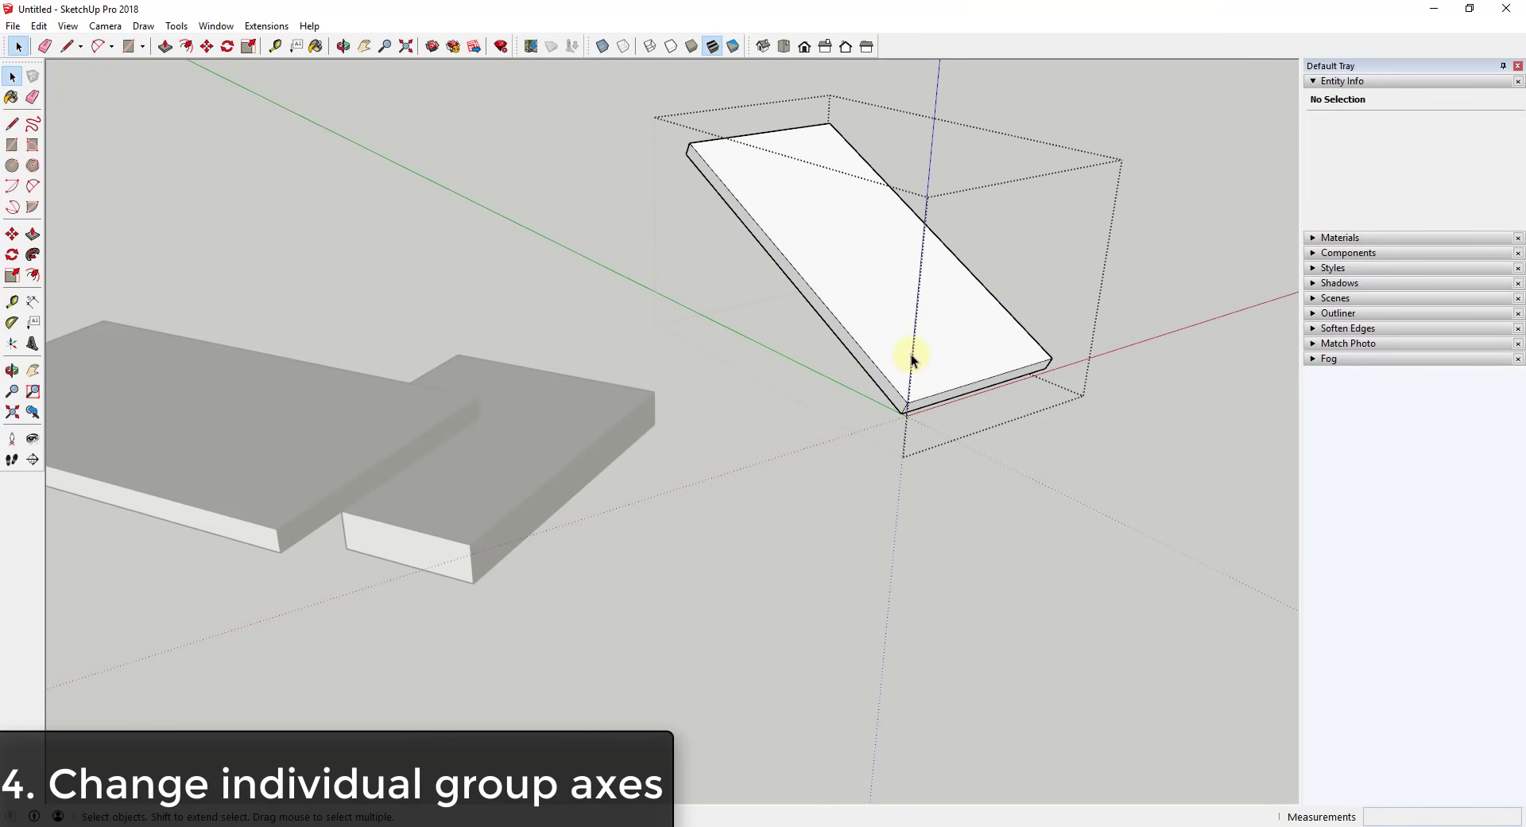
{"action": "scroll", "coordinate": [922, 358], "scroll_direction": "up", "scroll_amount": 4}
{"action": "scroll", "coordinate": [939, 393], "scroll_direction": "down", "scroll_amount": 4}
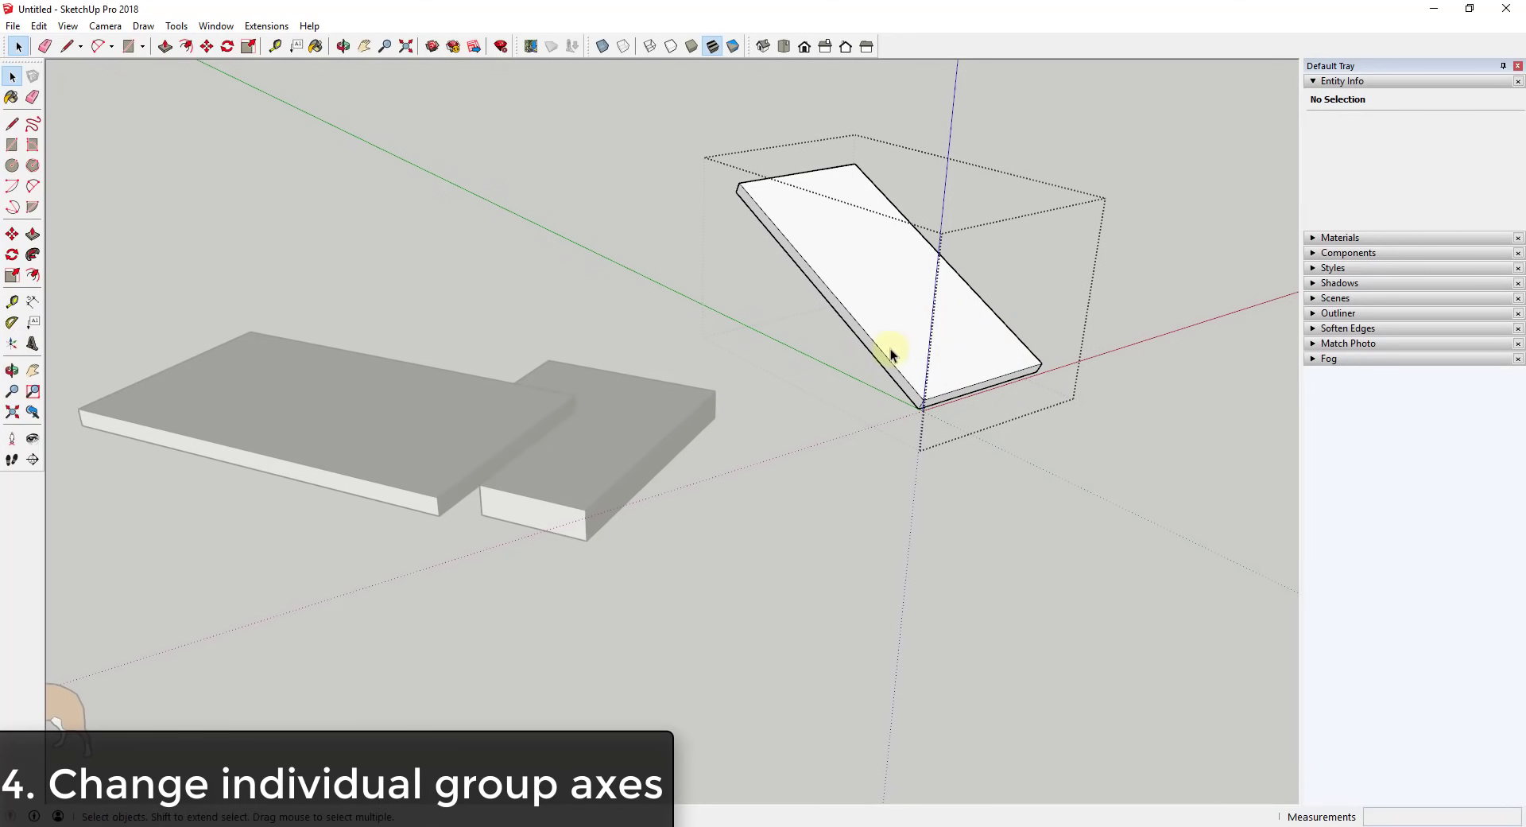
Align the axes inside the sloped slab's group to its tilted top face once more, then leave the group
{"action": "right_click", "coordinate": [953, 350]}
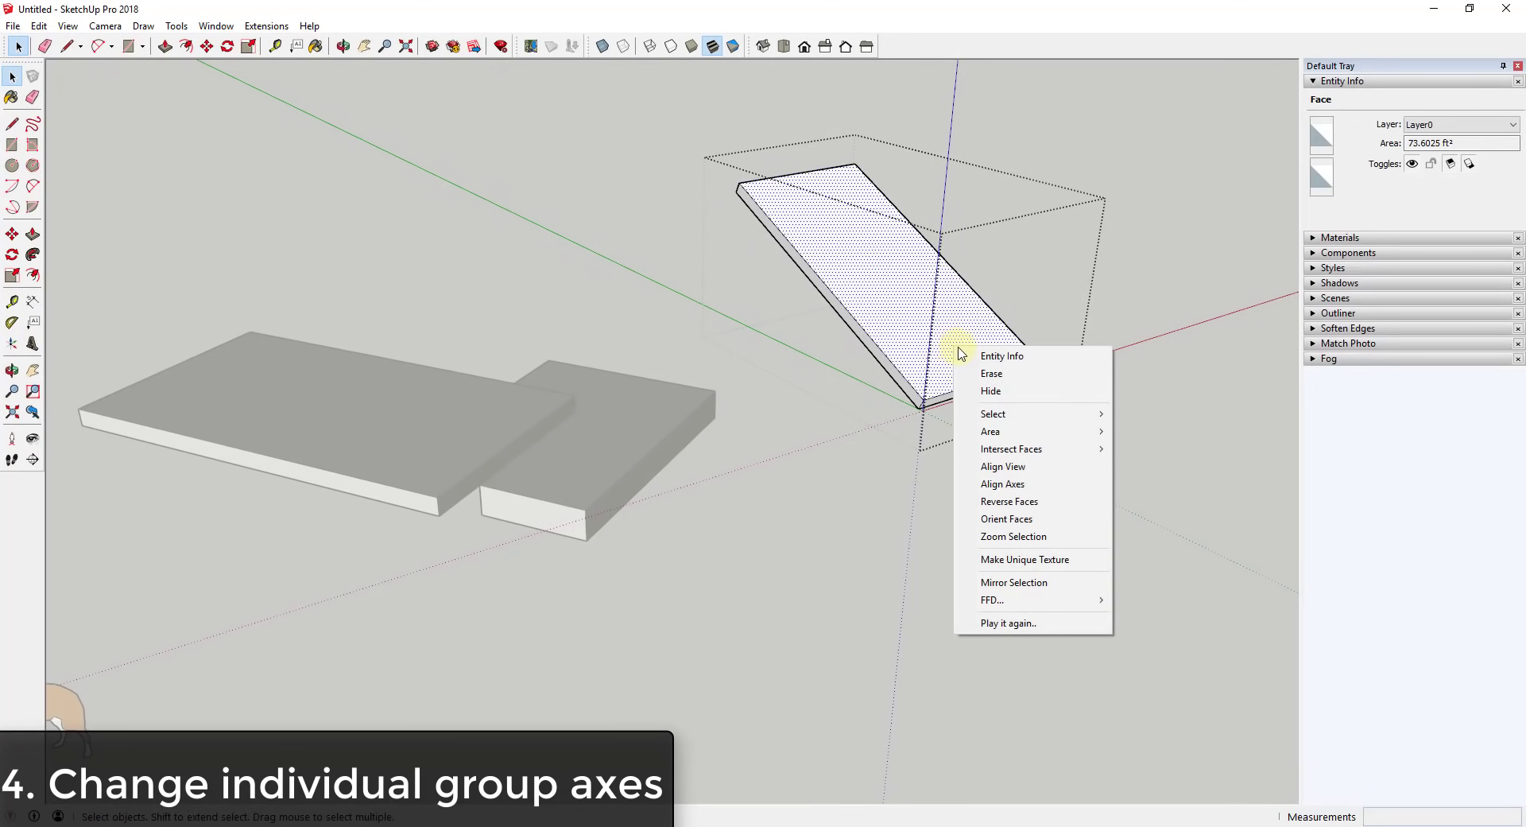
{"action": "left_click", "coordinate": [905, 462]}
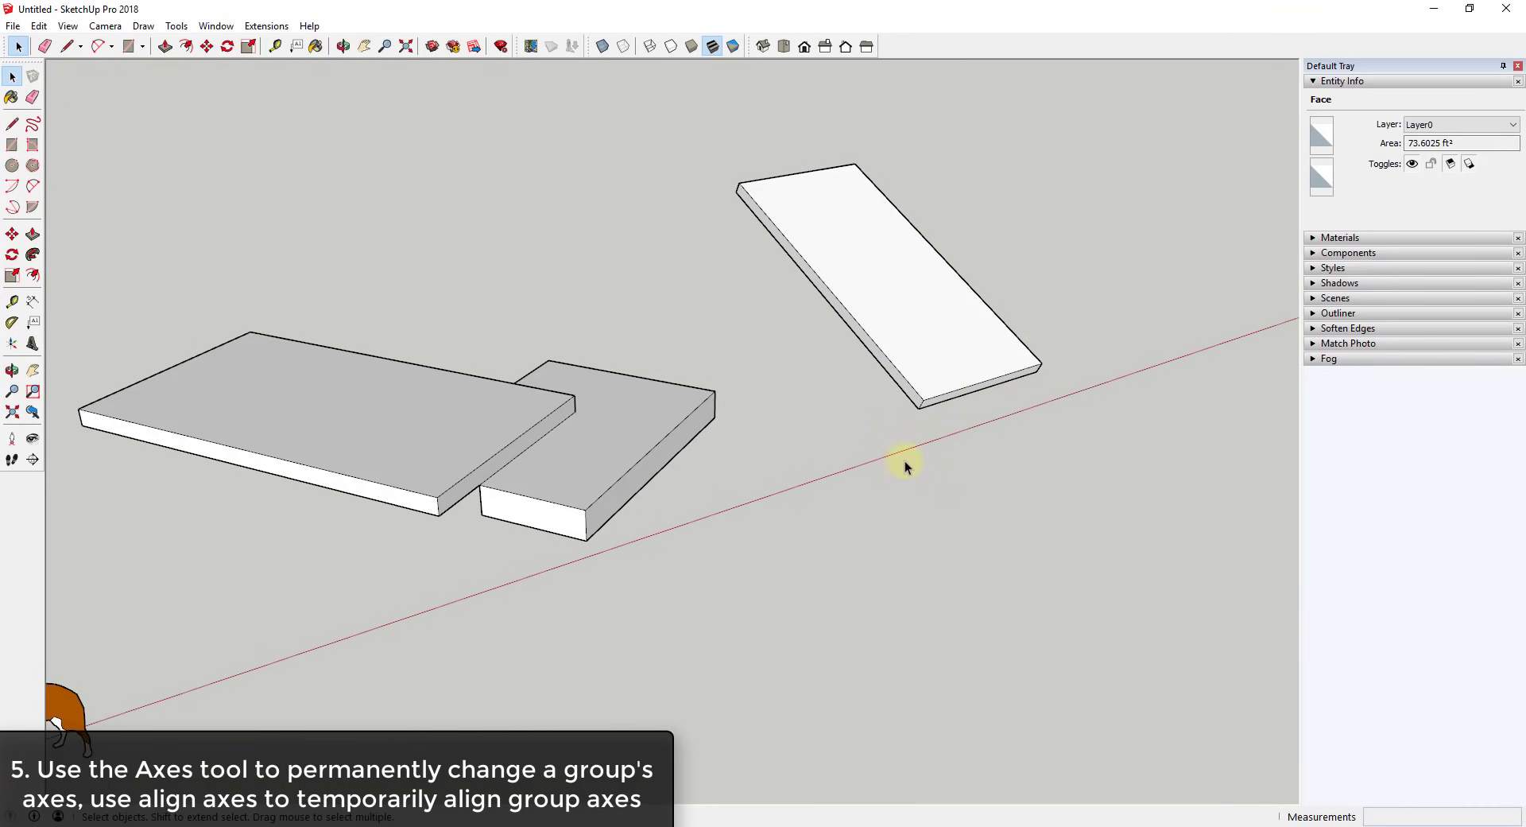
{"action": "right_click", "coordinate": [955, 349]}
{"action": "left_click", "coordinate": [1022, 491]}
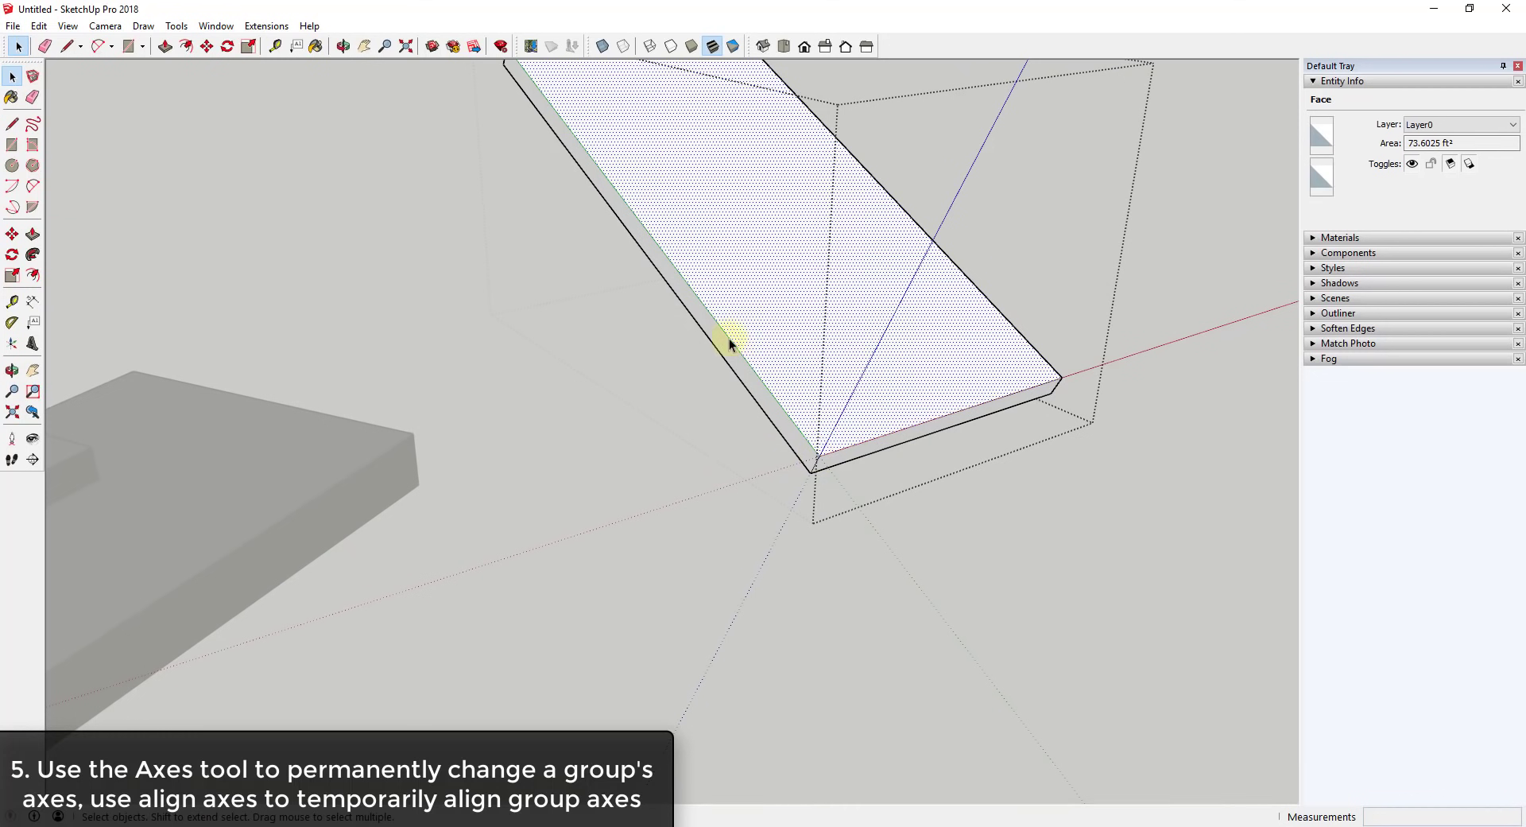
{"action": "key", "text": "ctrl+z"}
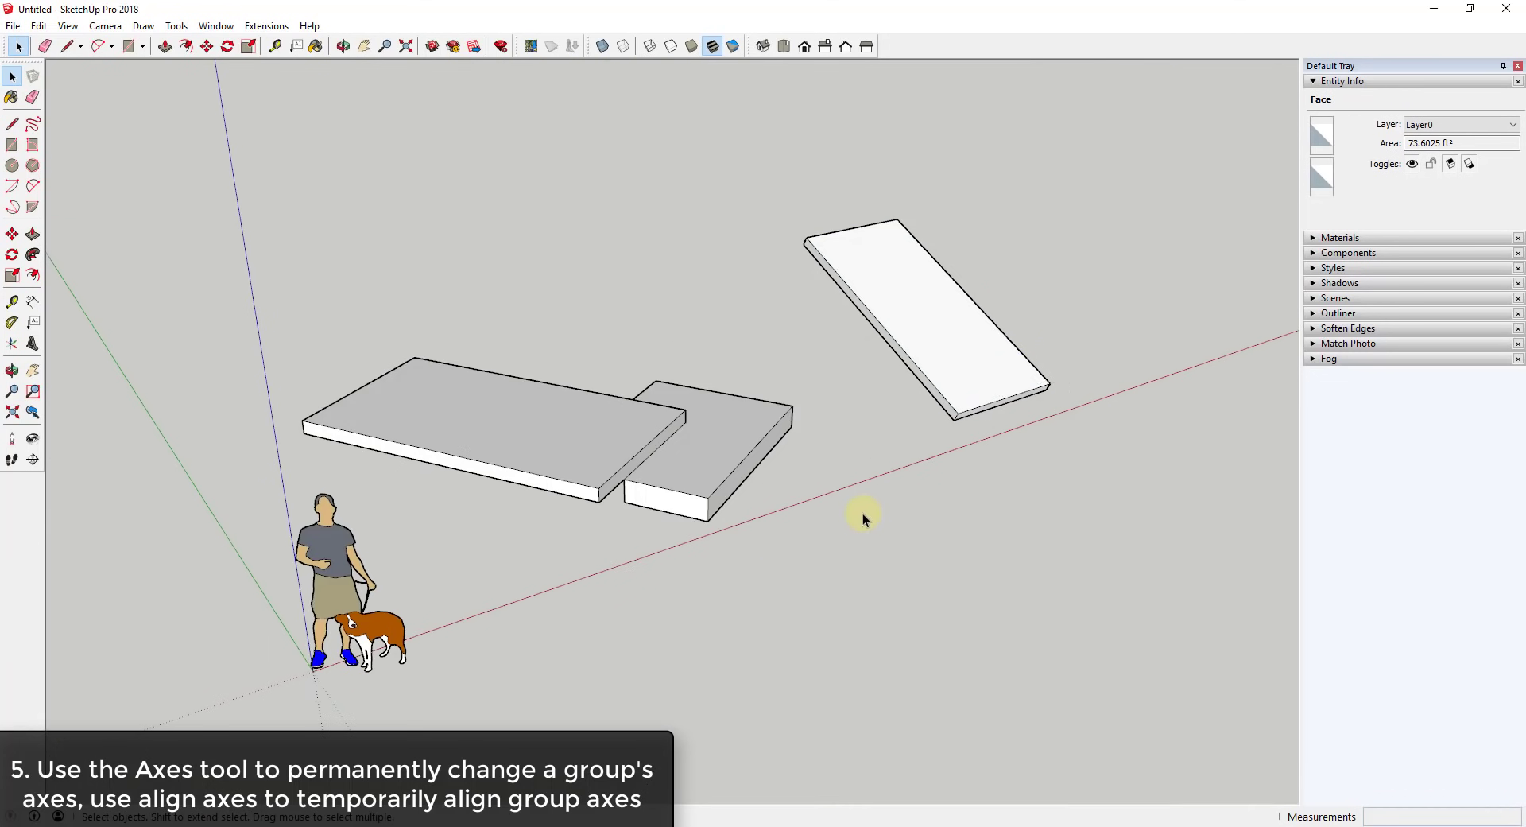
Reopen the sloped slab's group and examine the axes at its front bottom corner
{"action": "left_click", "coordinate": [900, 483]}
{"action": "double_click", "coordinate": [947, 340]}
{"action": "scroll", "coordinate": [1004, 426], "scroll_direction": "up", "scroll_amount": 5}
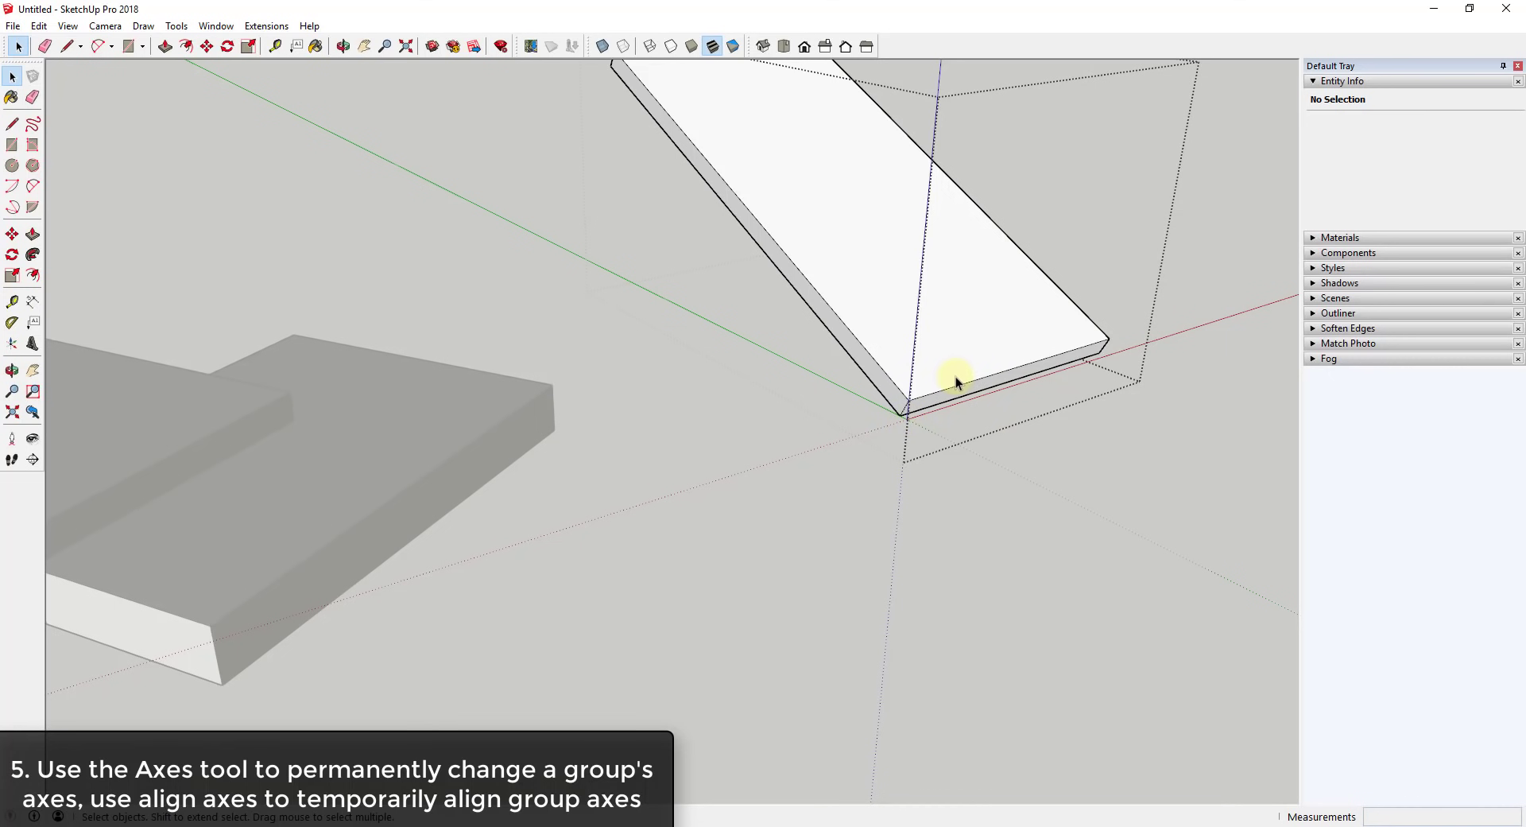
Set the sloped slab's group axes with the Axes tool: origin at its front bottom corner, red along the front edge, green up the slope
{"action": "scroll", "coordinate": [884, 426], "scroll_direction": "down", "scroll_amount": 3}
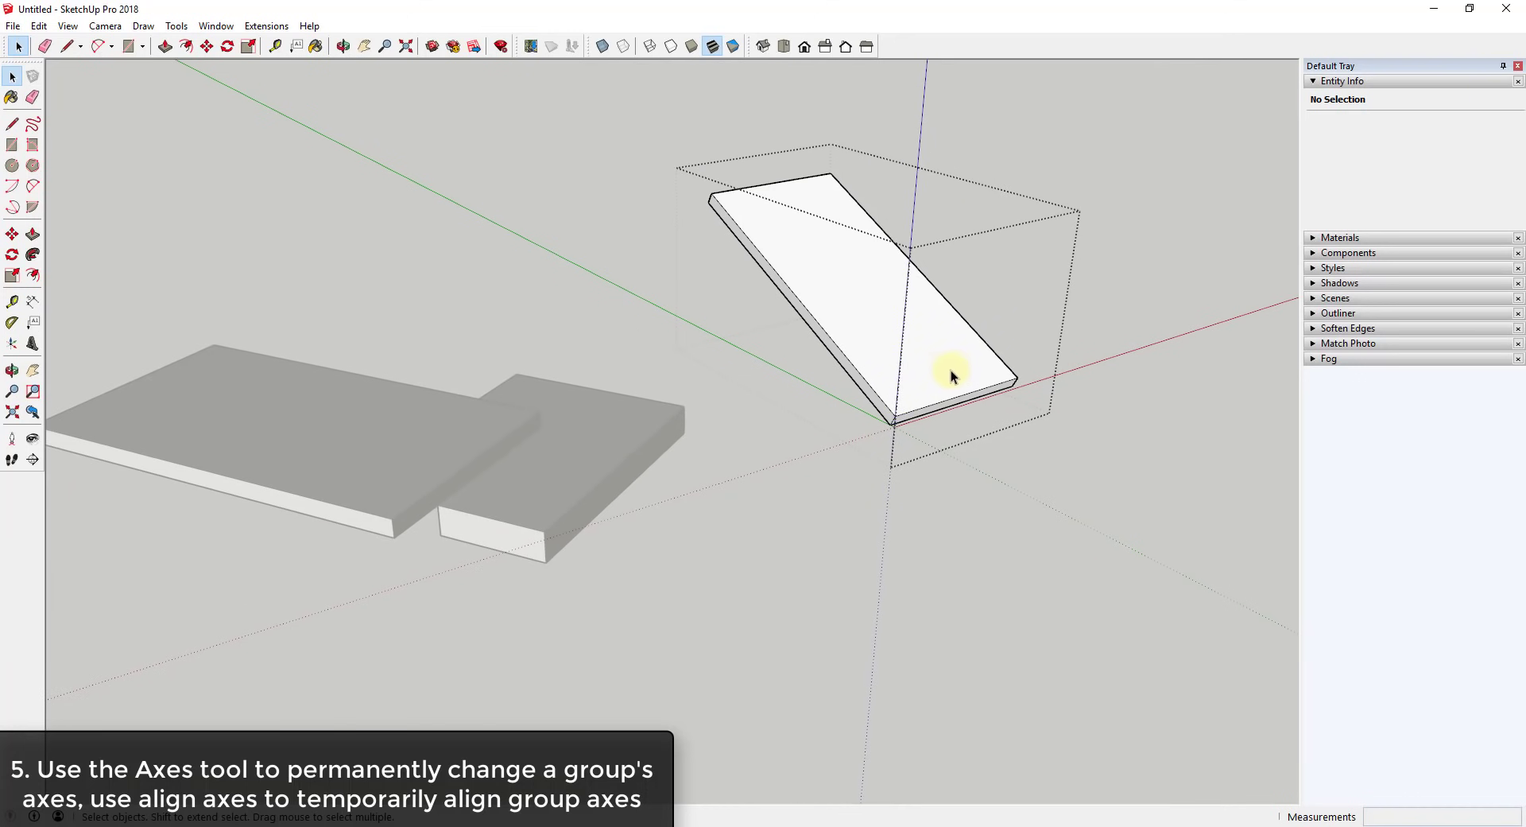
{"action": "scroll", "coordinate": [1001, 360], "scroll_direction": "up", "scroll_amount": 2}
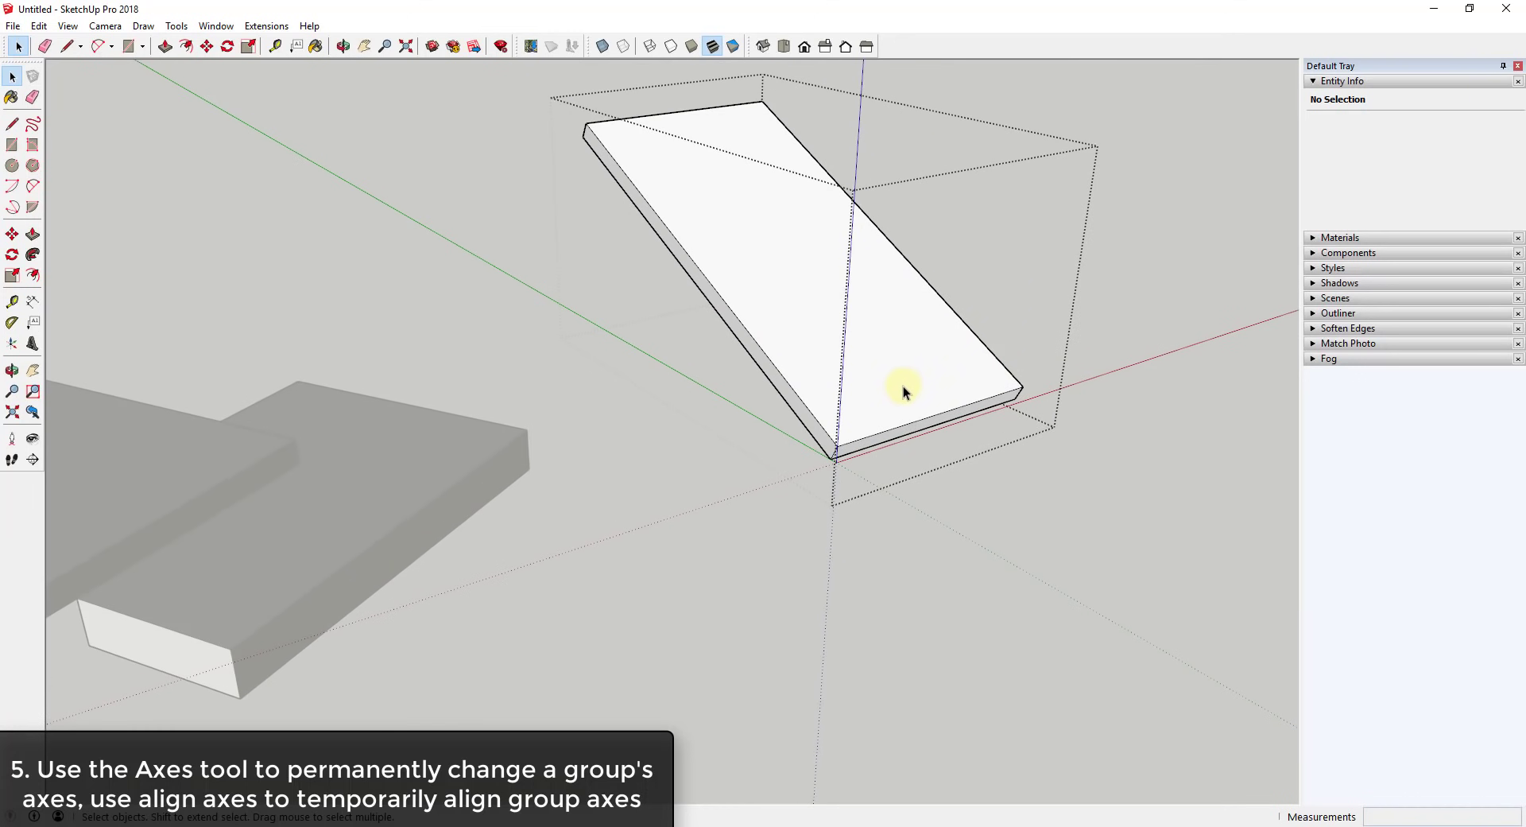
{"action": "scroll", "coordinate": [685, 459], "scroll_direction": "down", "scroll_amount": 3}
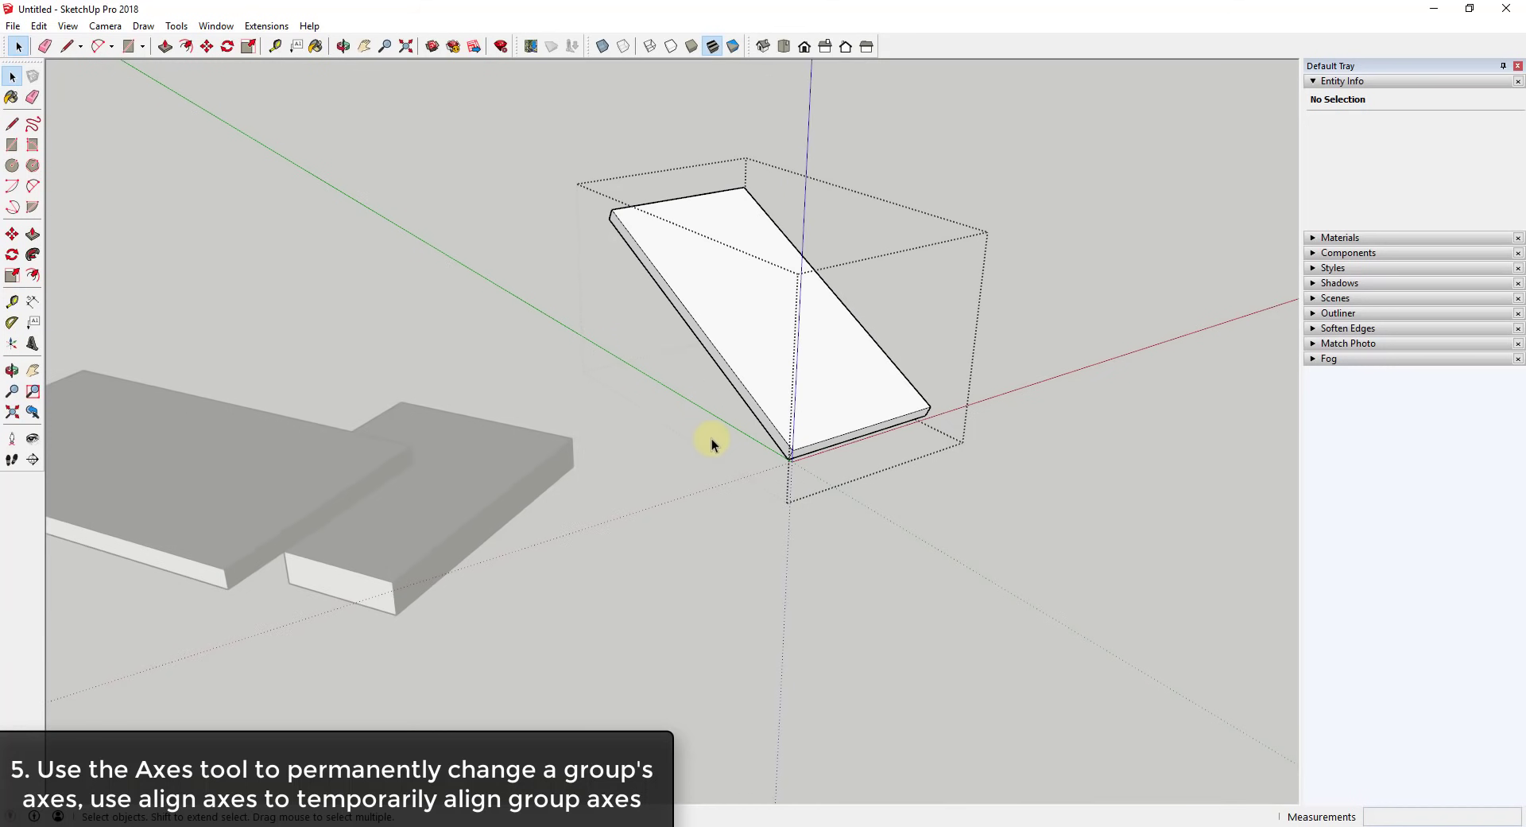
{"action": "left_click", "coordinate": [14, 345]}
{"action": "scroll", "coordinate": [783, 454], "scroll_direction": "up", "scroll_amount": 4}
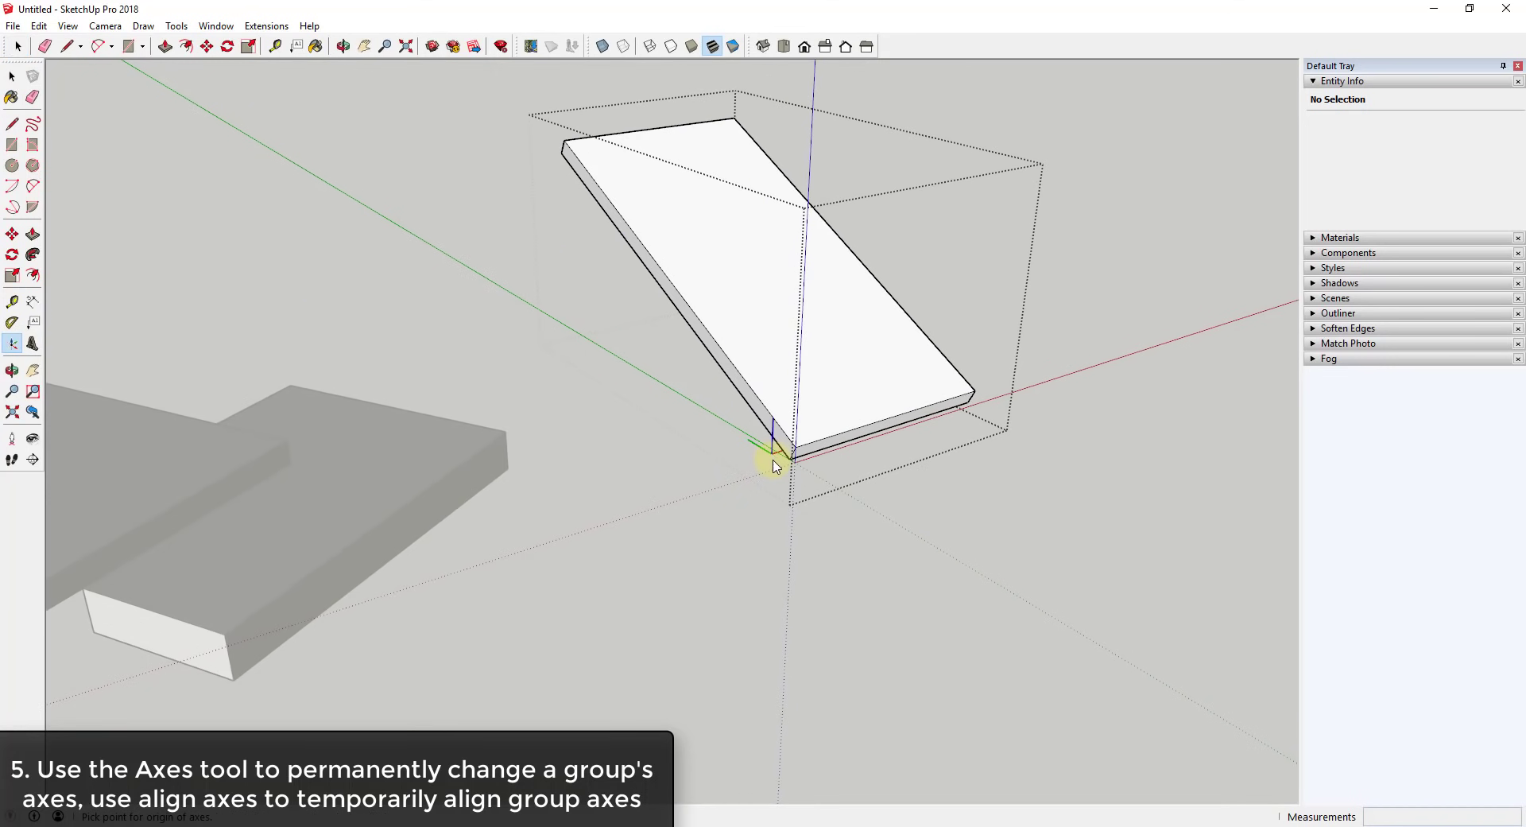
{"action": "left_click", "coordinate": [801, 456]}
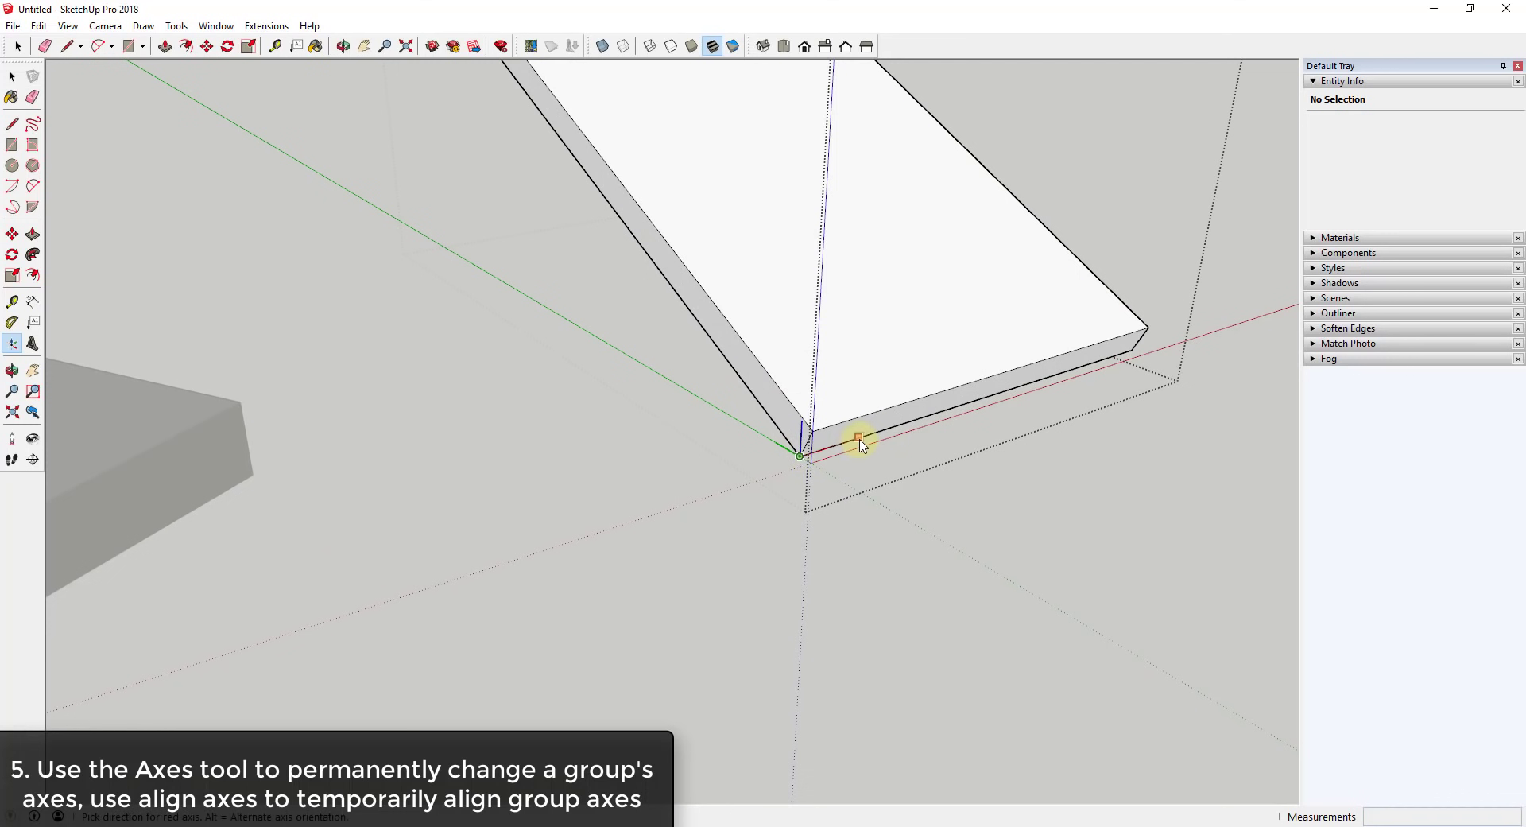
{"action": "left_click", "coordinate": [858, 437]}
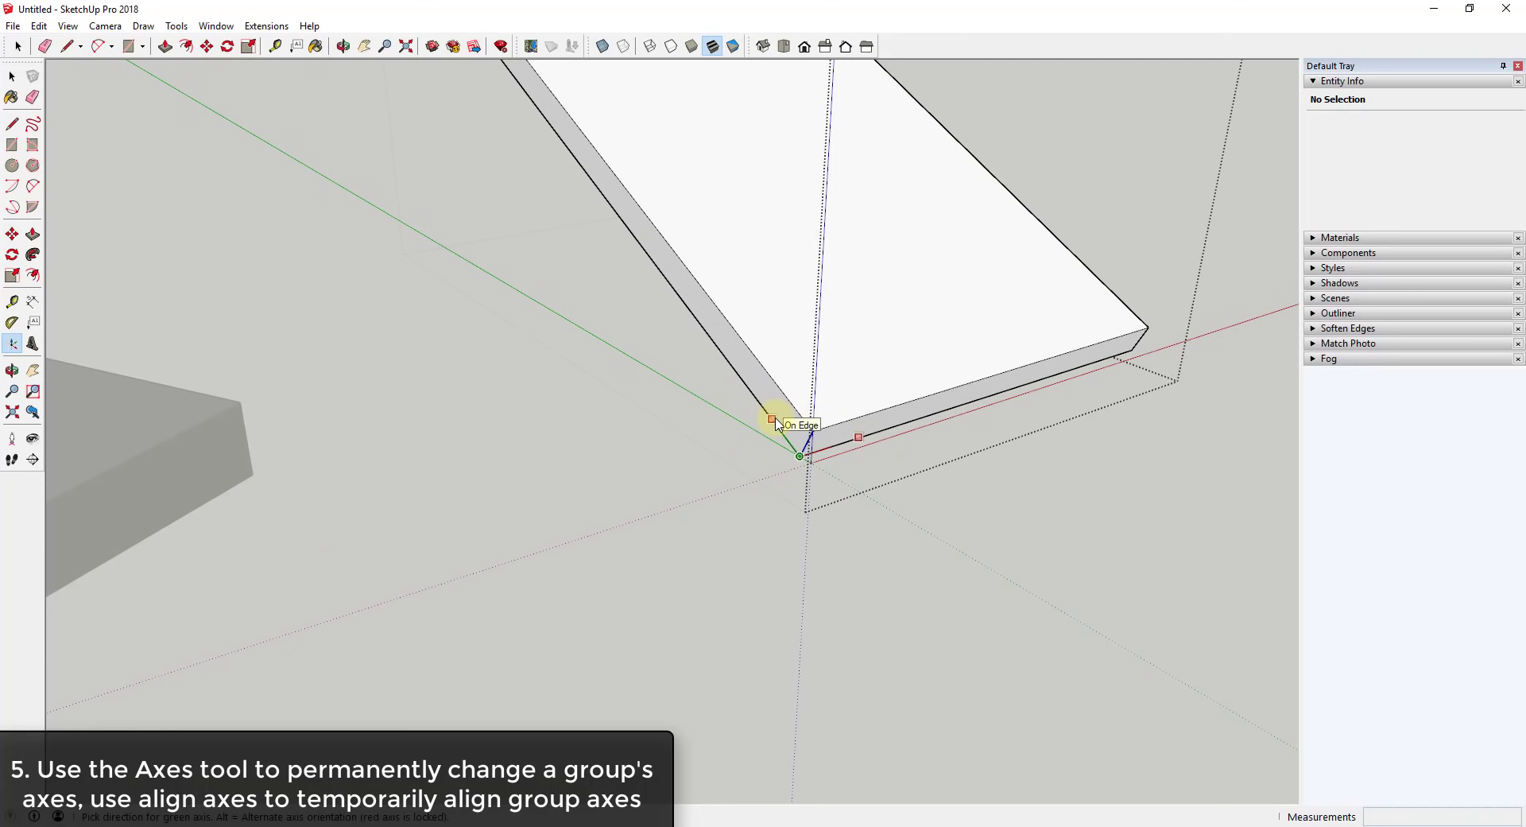
{"action": "left_click", "coordinate": [778, 424]}
{"action": "scroll", "coordinate": [839, 454], "scroll_direction": "down", "scroll_amount": 6}
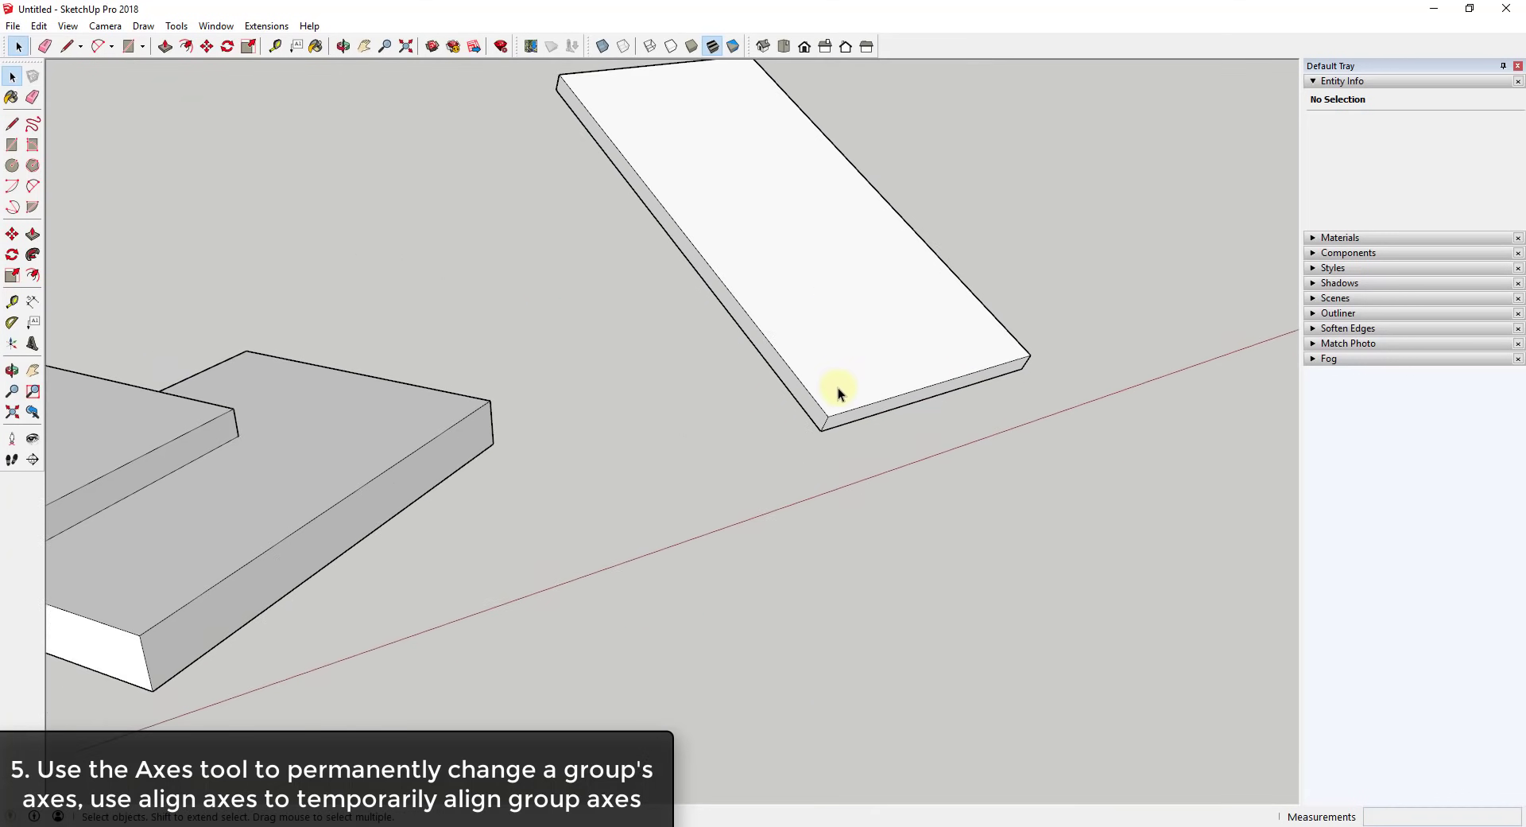
Inside the sloped slab's group, draw one lengthwise line about 12' 2" long and two crosswise lines on the top face, then close and reopen it
{"action": "key", "text": "l"}
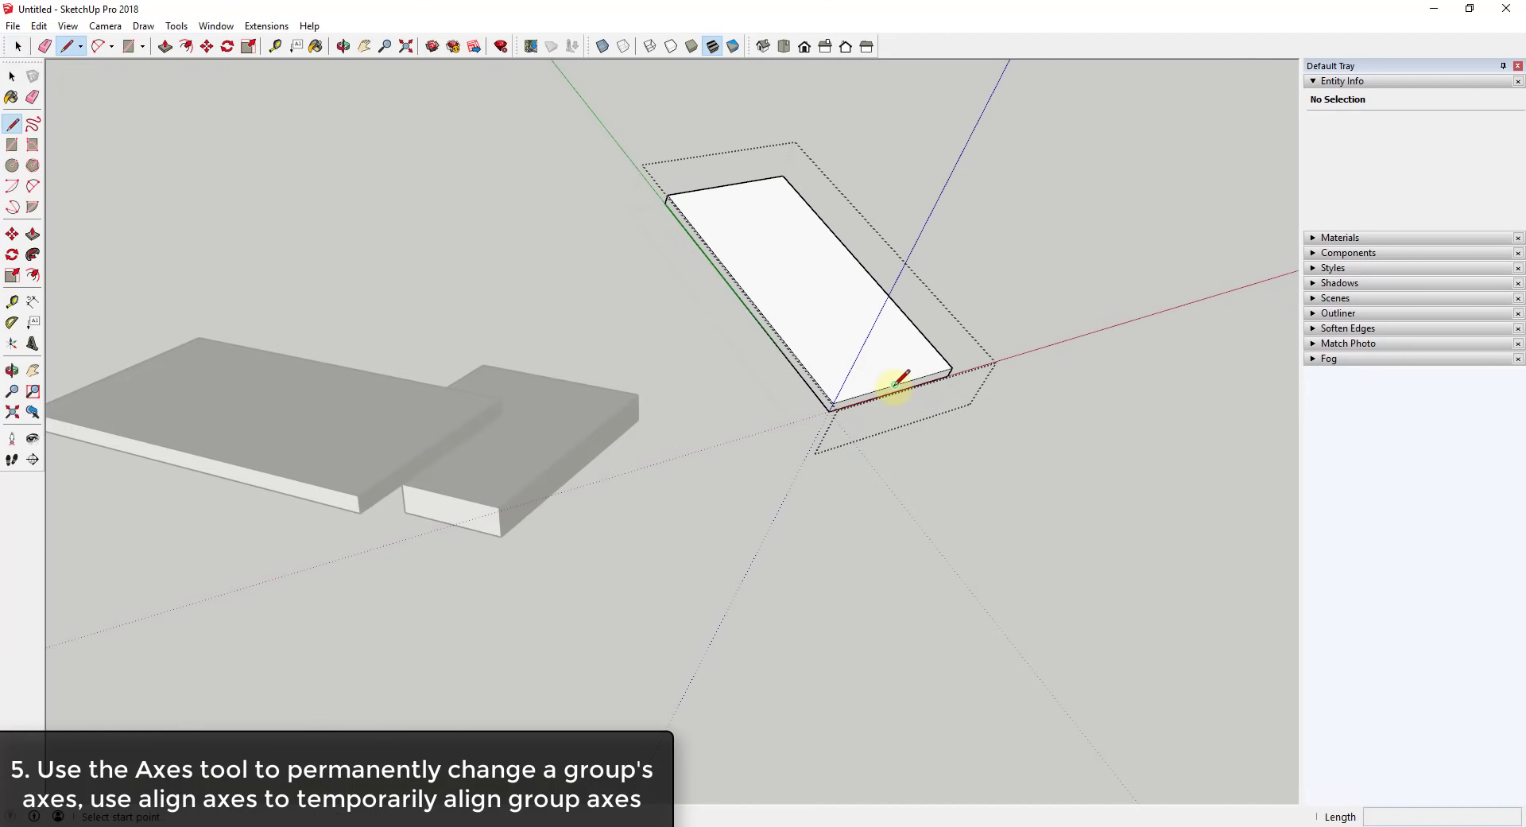
{"action": "left_click", "coordinate": [864, 388]}
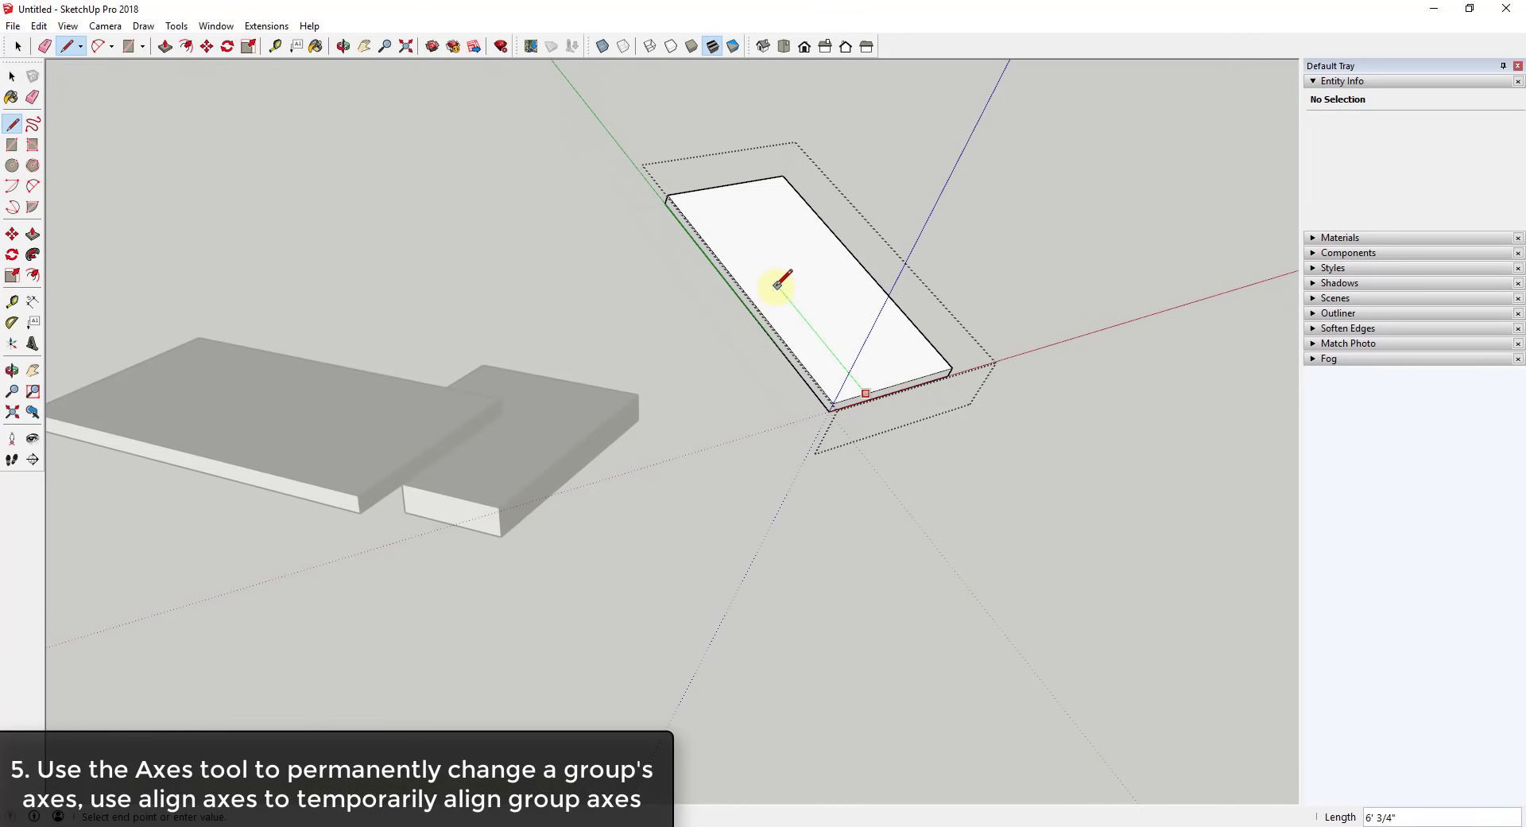
{"action": "left_click", "coordinate": [700, 188]}
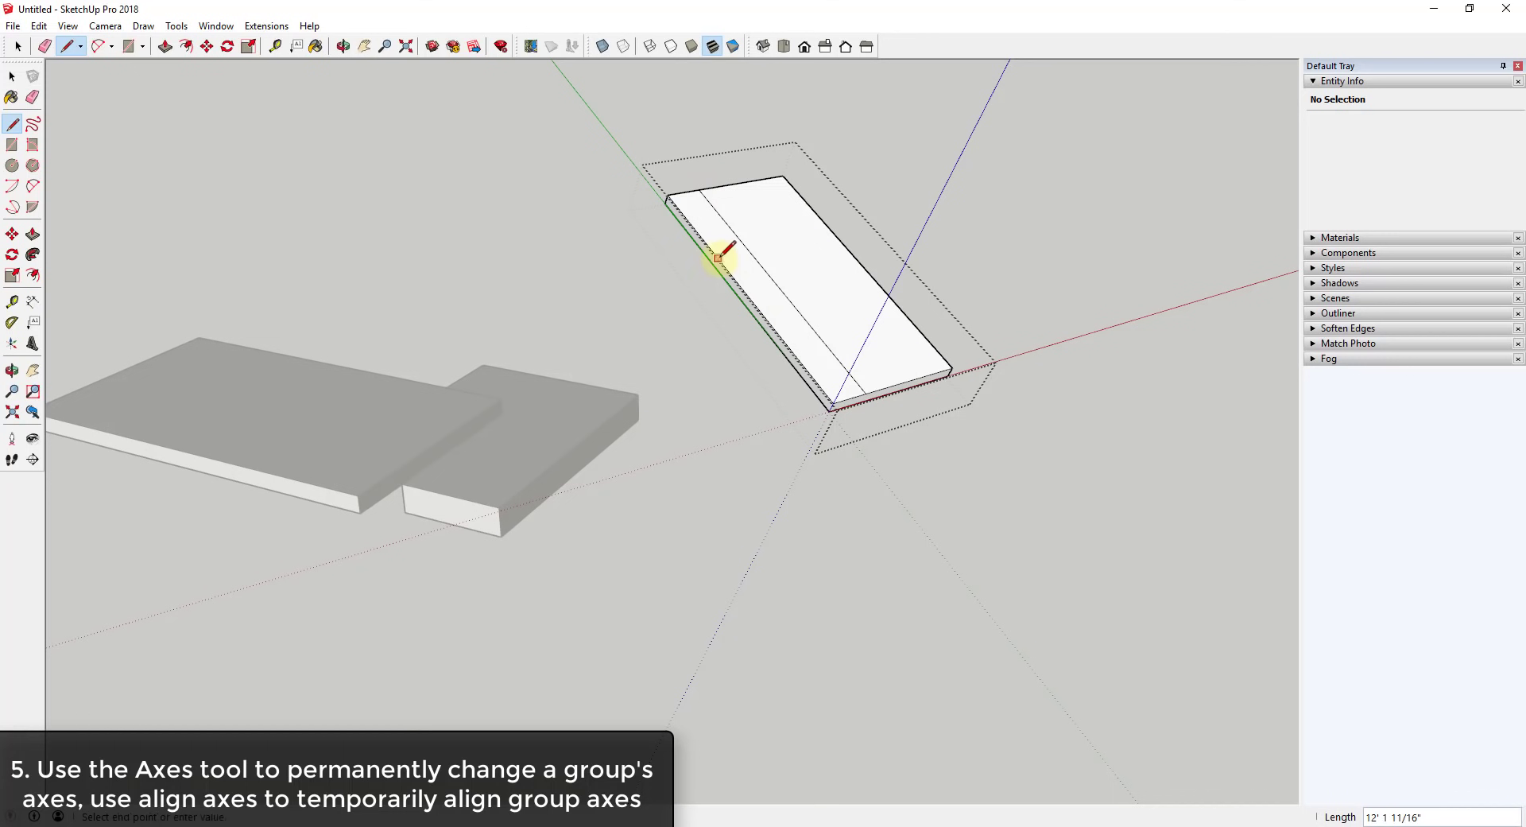
{"action": "left_click", "coordinate": [835, 237]}
{"action": "left_click", "coordinate": [774, 326]}
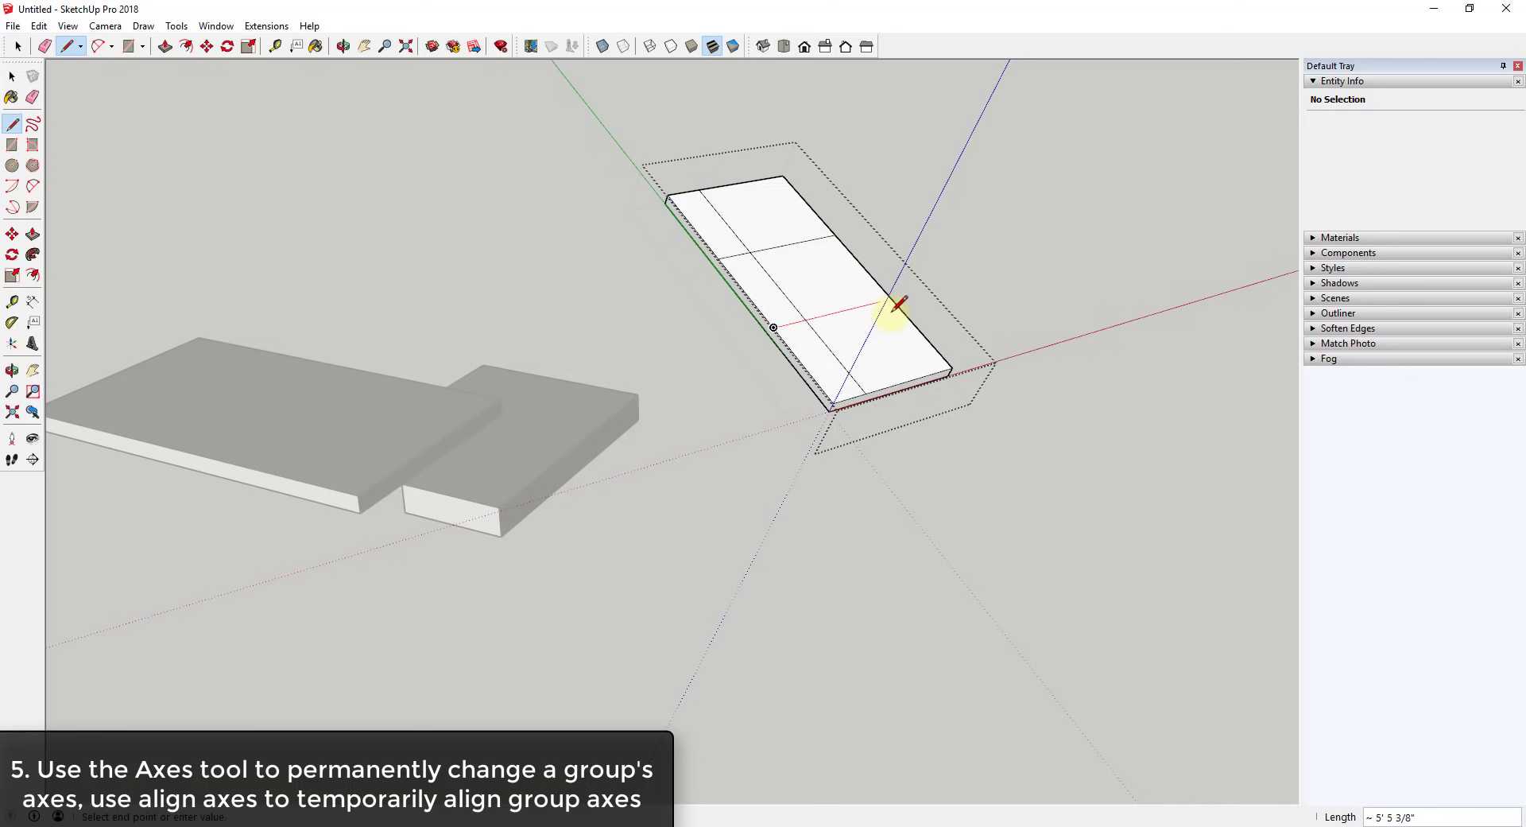
{"action": "key", "text": "space"}
{"action": "left_click", "coordinate": [1003, 468]}
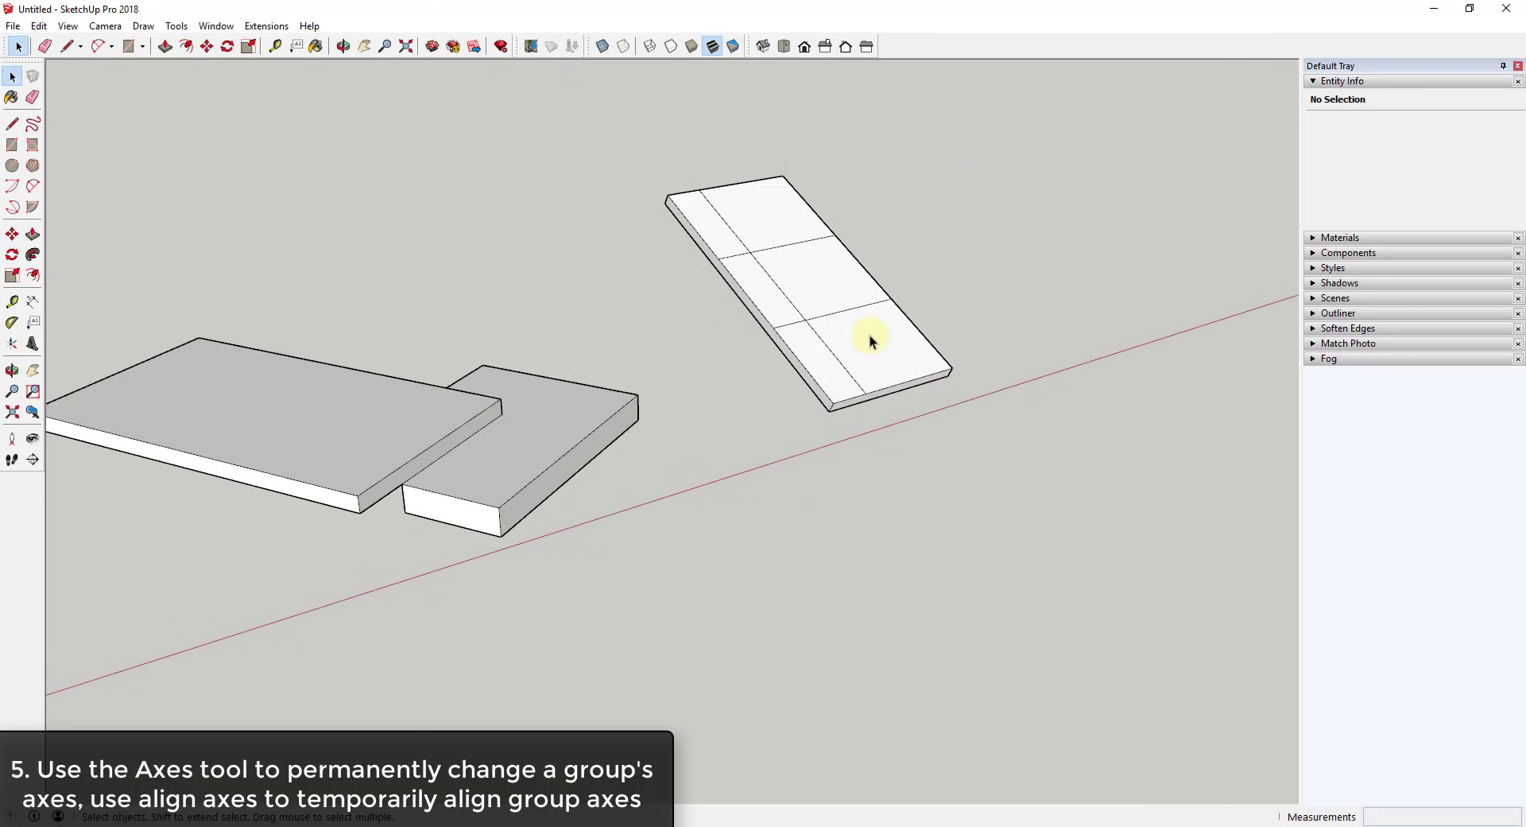
{"action": "double_click", "coordinate": [871, 337]}
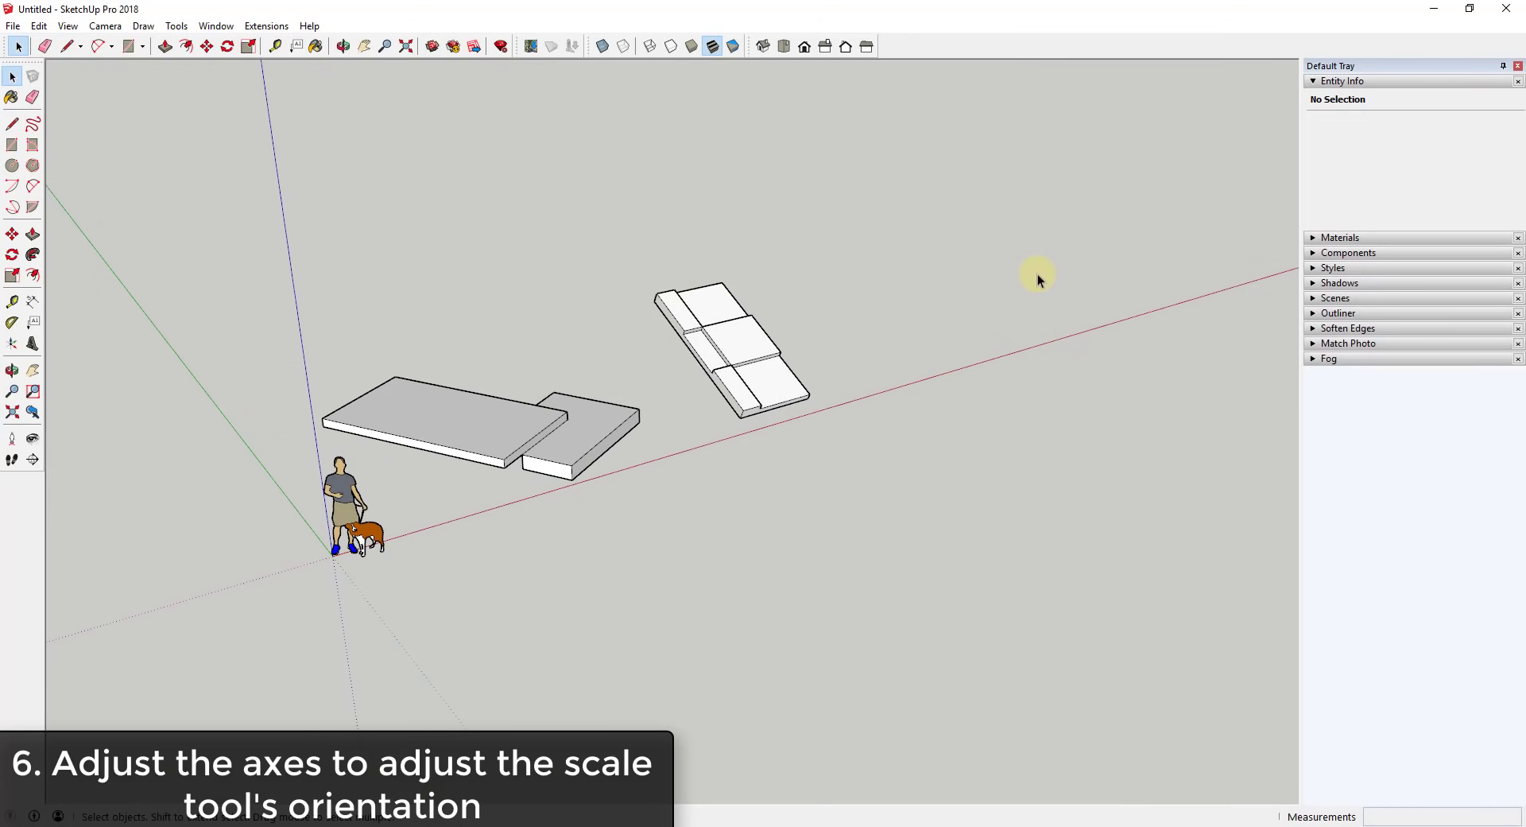
Draw a rectangle on the ground beside the sloped slab, near the red axis
{"action": "key", "text": "r"}
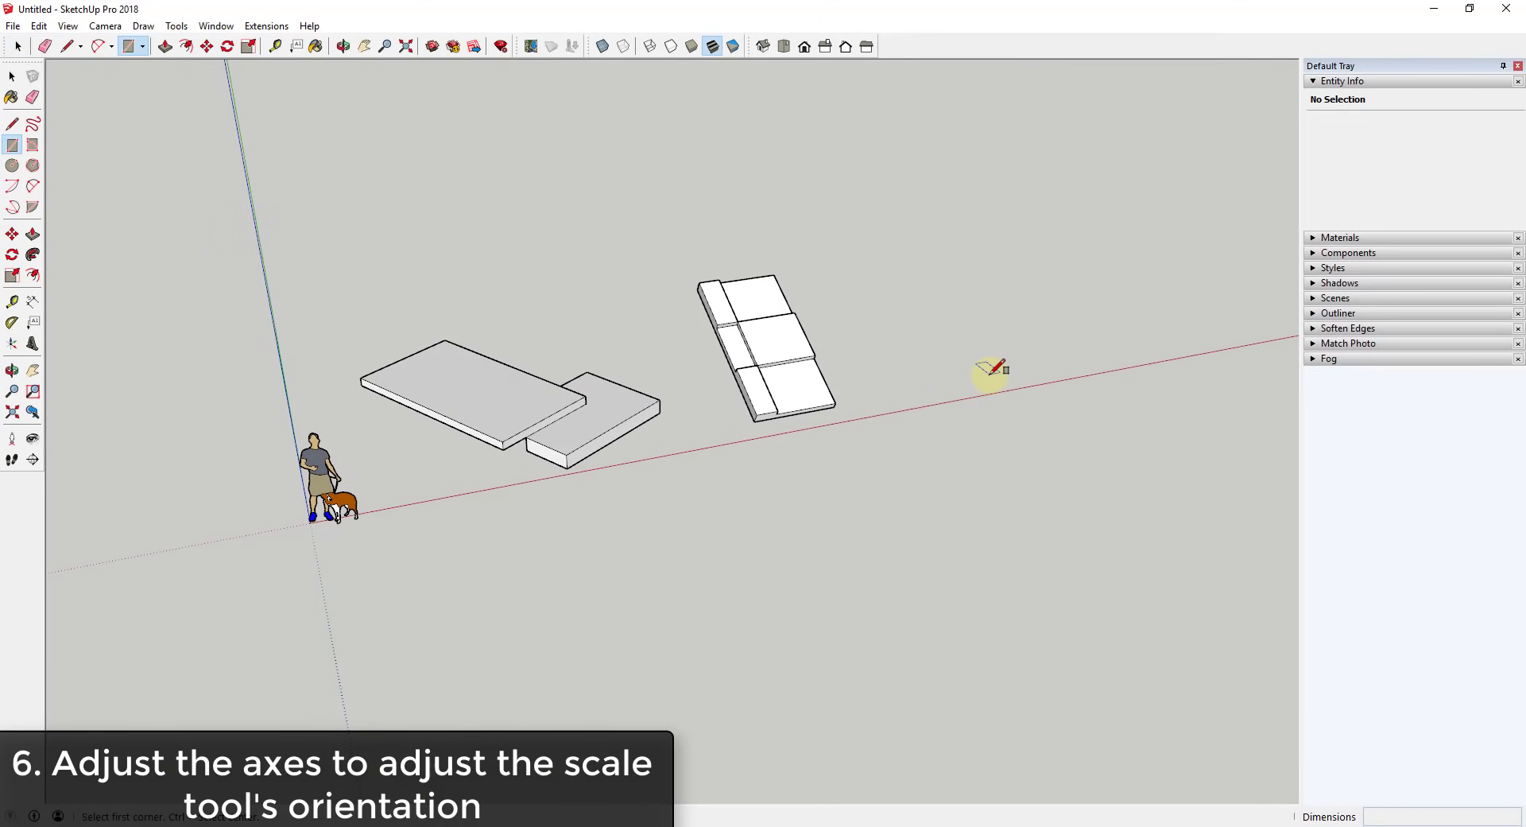
{"action": "left_click", "coordinate": [941, 389]}
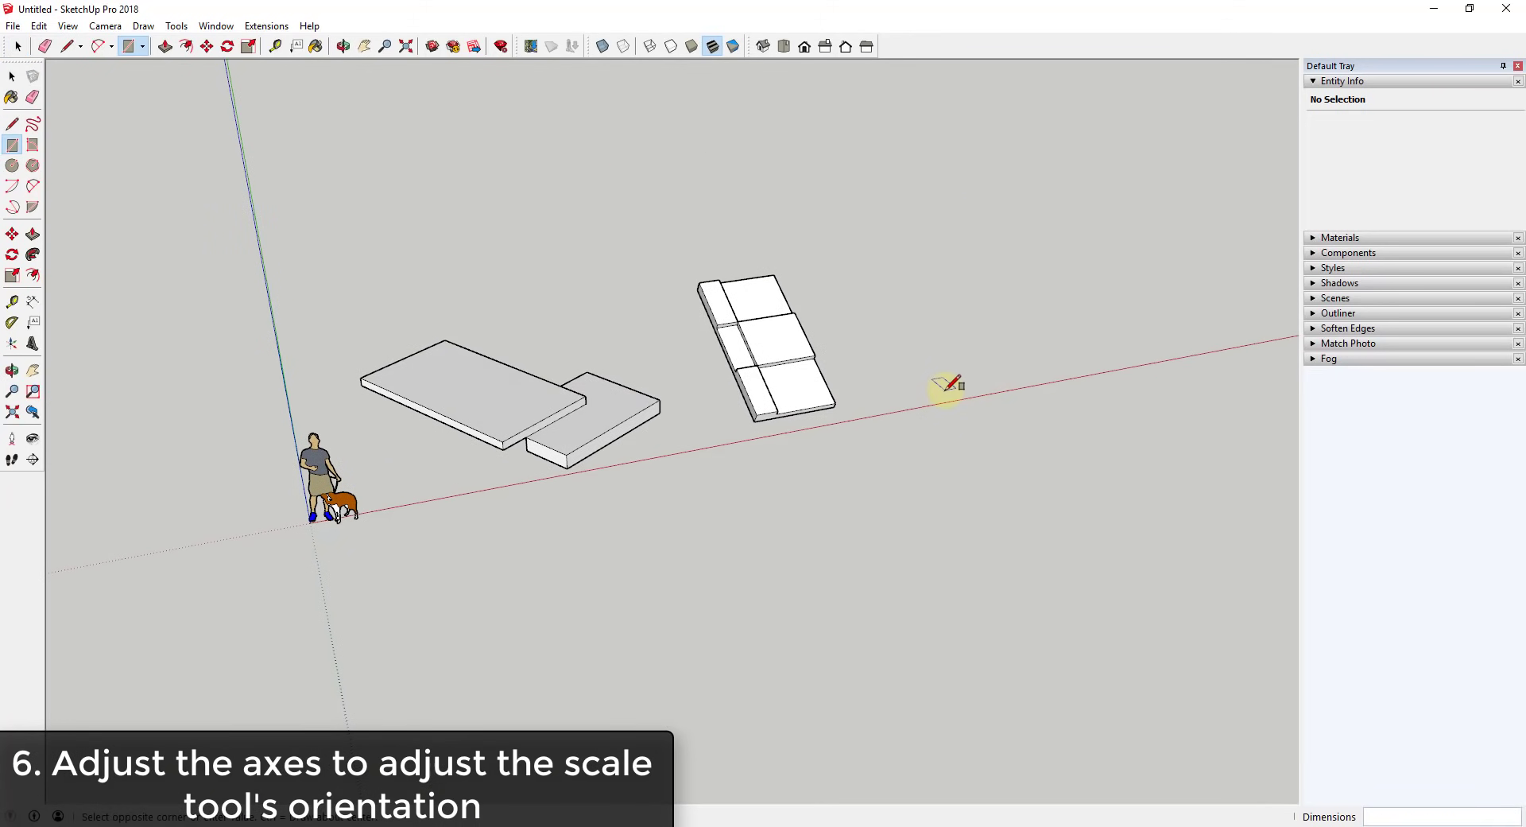
{"action": "left_click", "coordinate": [985, 334]}
{"action": "key", "text": "space"}
Select the whole rectangle and rotate it about its front corner so its edges sit at an angle to the model axes
{"action": "key", "text": "q"}
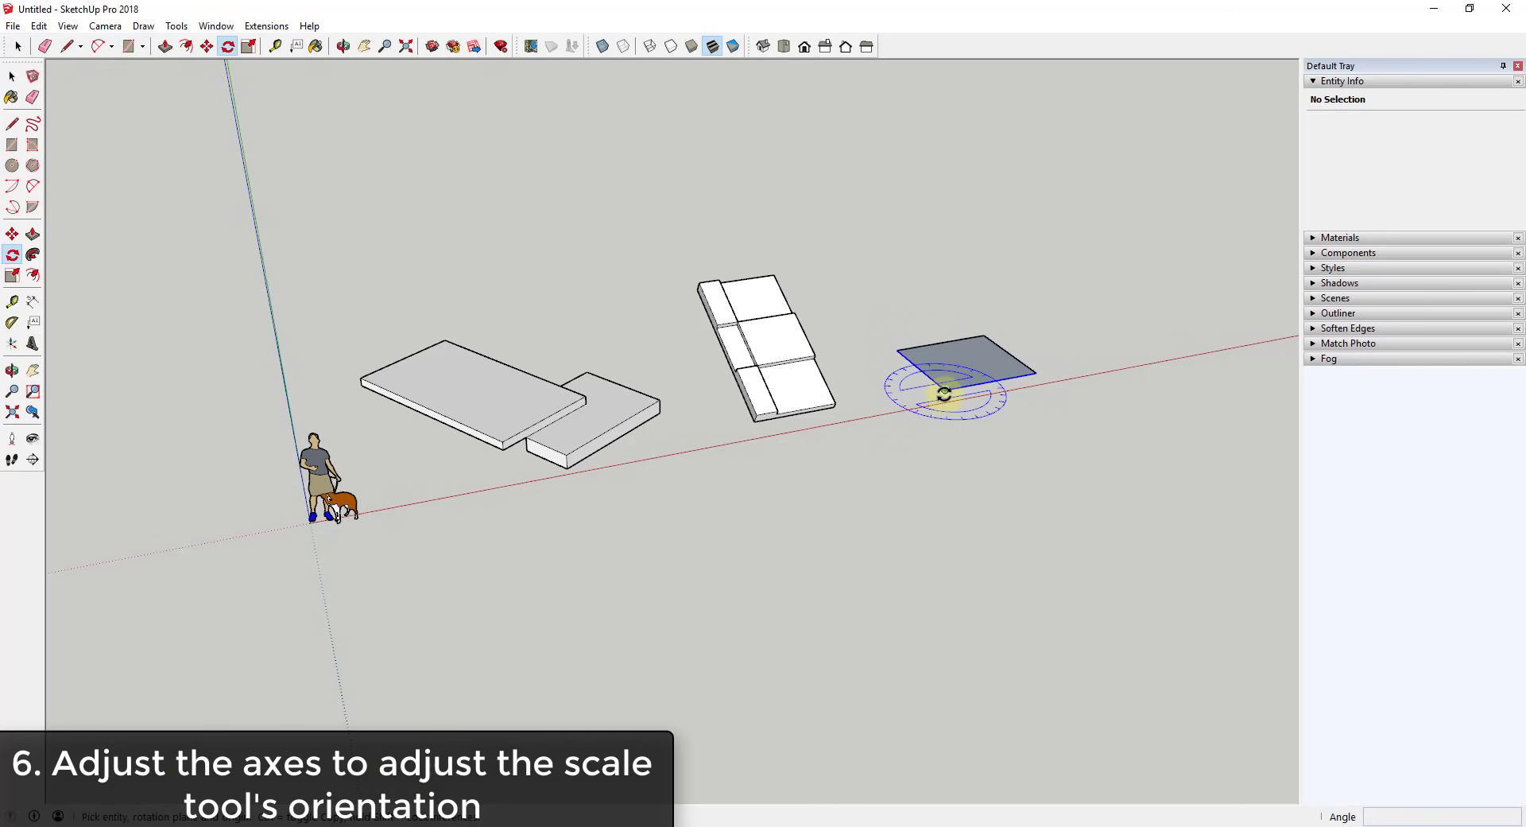
{"action": "key", "text": "space"}
{"action": "key", "text": "q"}
{"action": "left_click", "coordinate": [945, 389]}
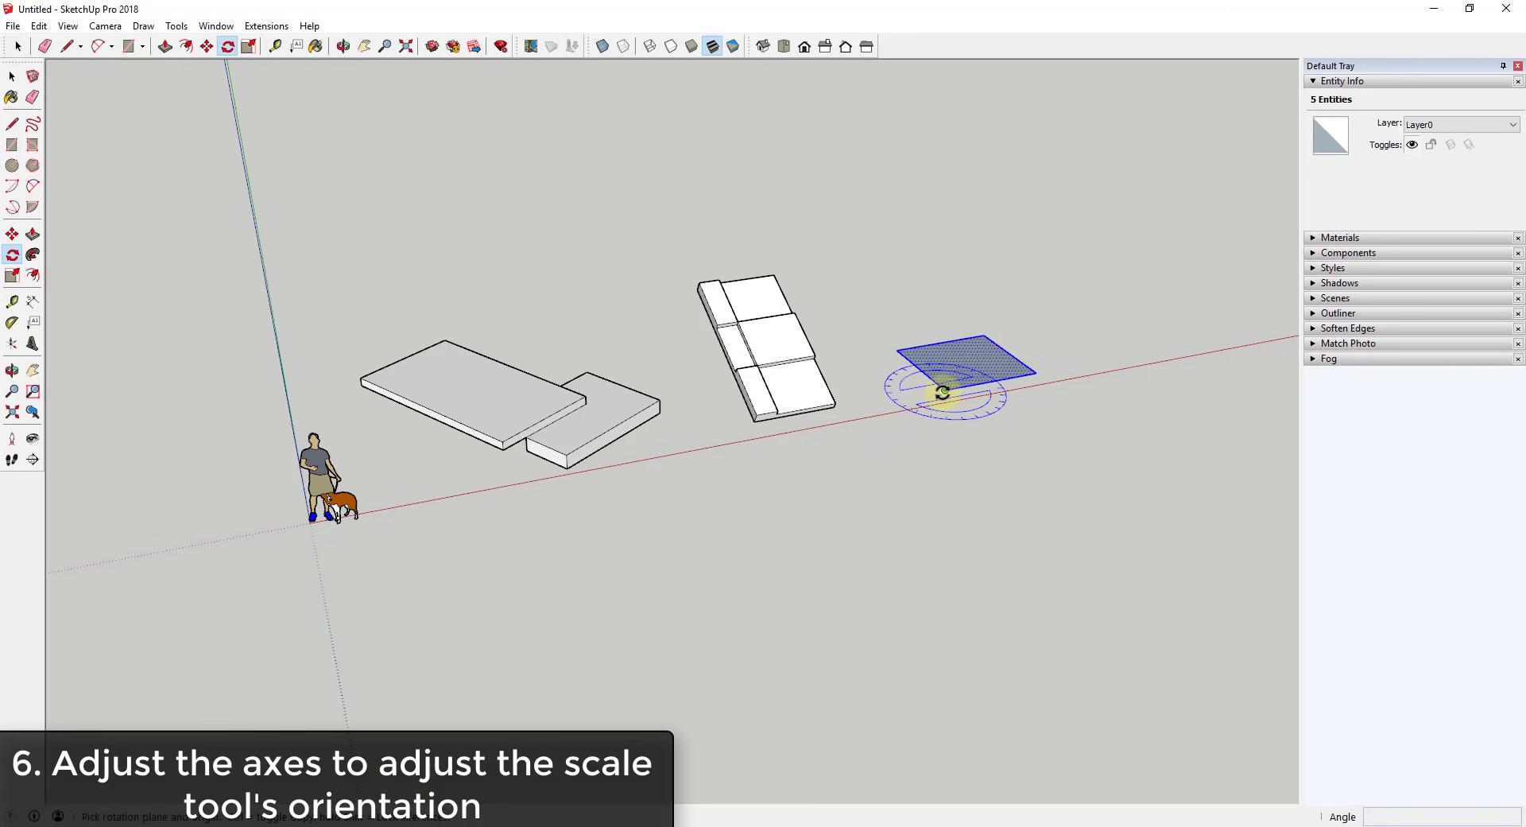
{"action": "left_click", "coordinate": [982, 336]}
{"action": "left_click", "coordinate": [911, 333]}
Push/Pull the rotated rectangle upward into a thin slab
{"action": "key", "text": "p"}
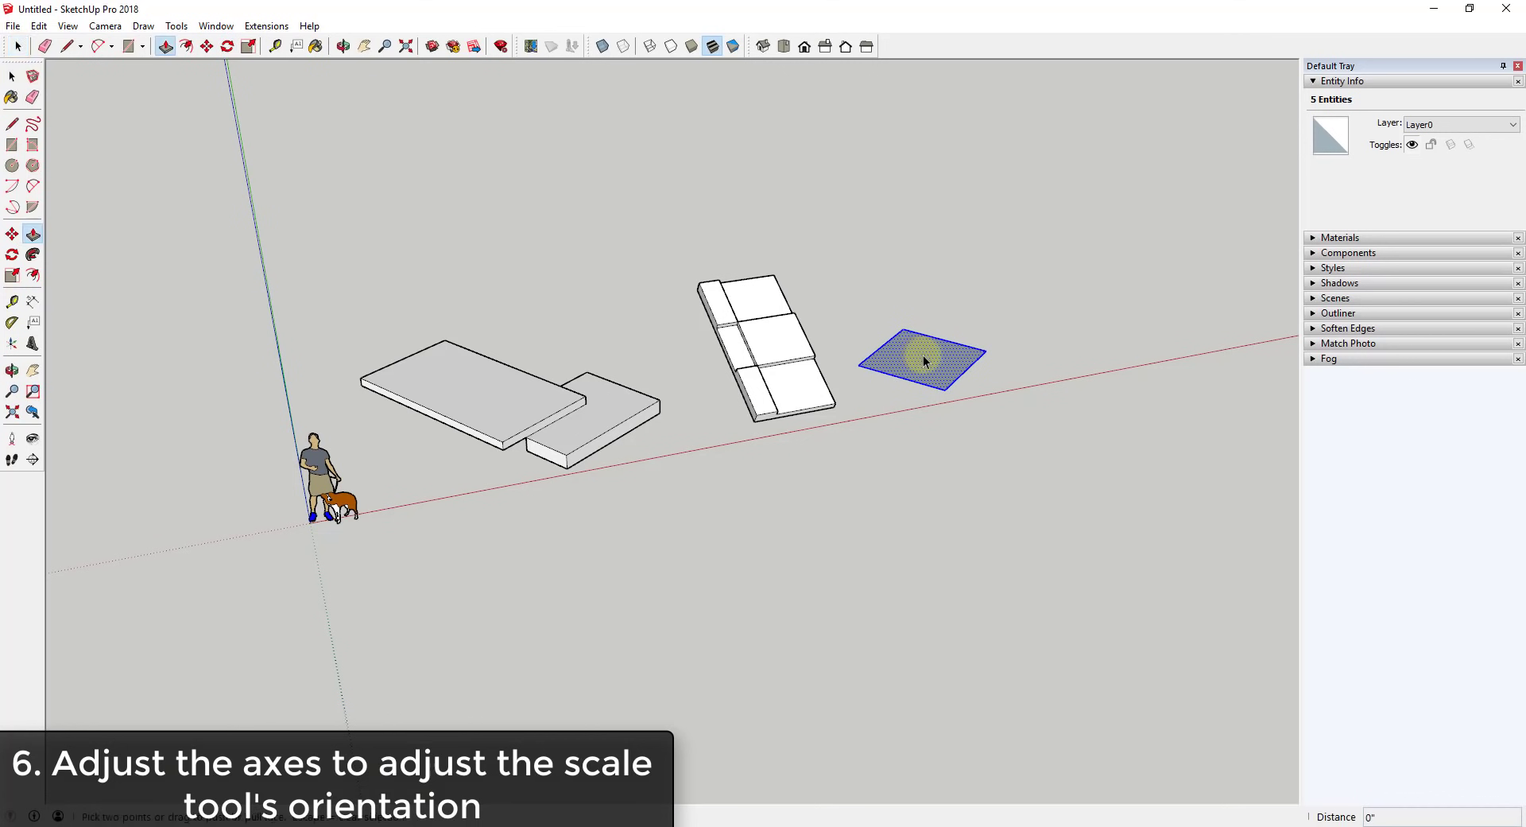
{"action": "left_click", "coordinate": [914, 355]}
{"action": "left_click", "coordinate": [928, 355]}
{"action": "key", "text": "space"}
Select all connected geometry of the new rotated slab and make it a group
{"action": "scroll", "coordinate": [990, 313], "scroll_direction": "up", "scroll_amount": 5}
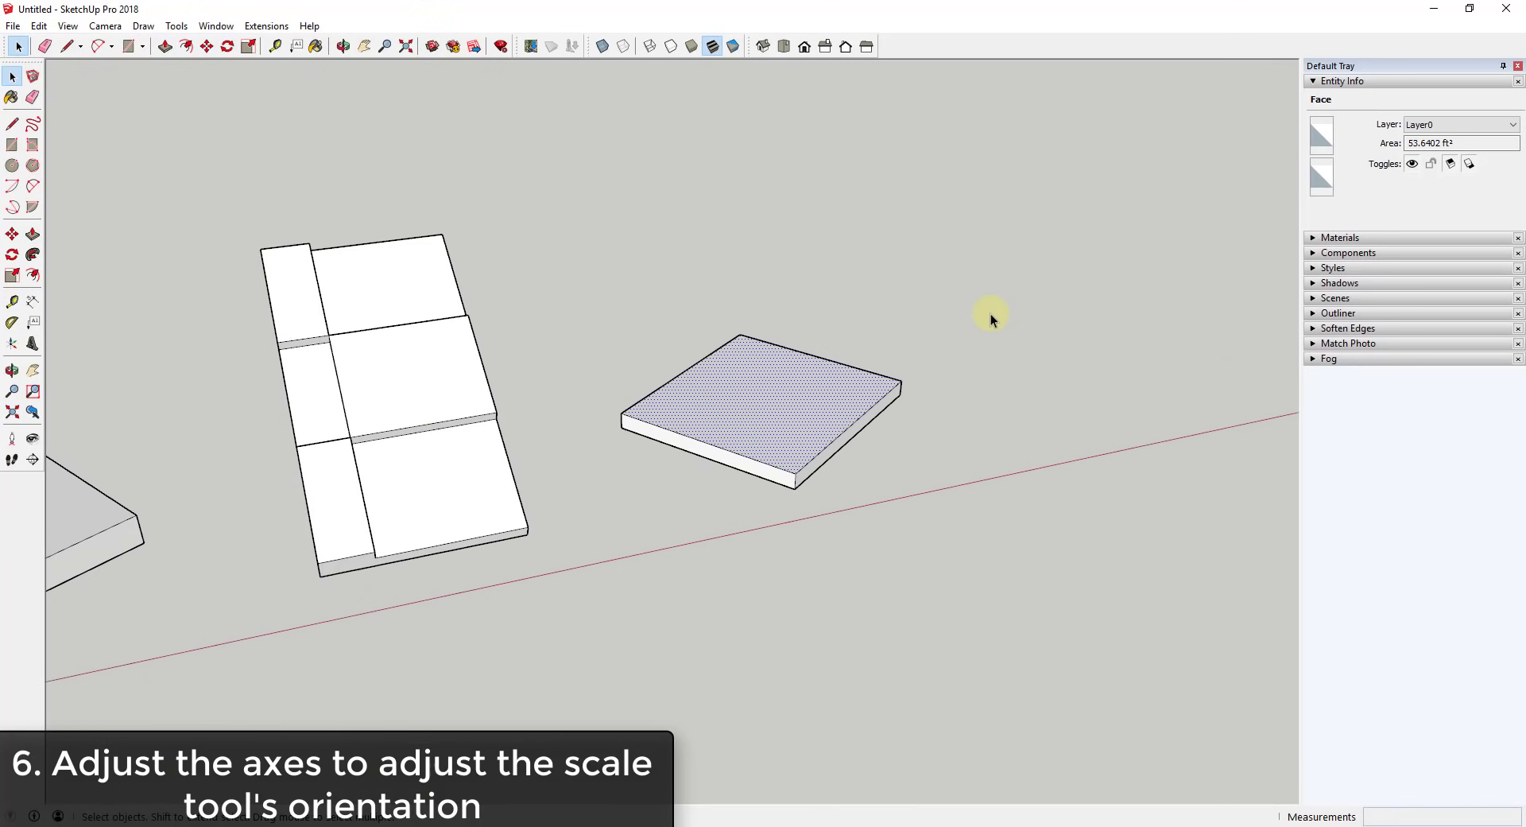
{"action": "left_click", "coordinate": [742, 395]}
{"action": "triple_click", "coordinate": [744, 396]}
{"action": "right_click", "coordinate": [750, 395]}
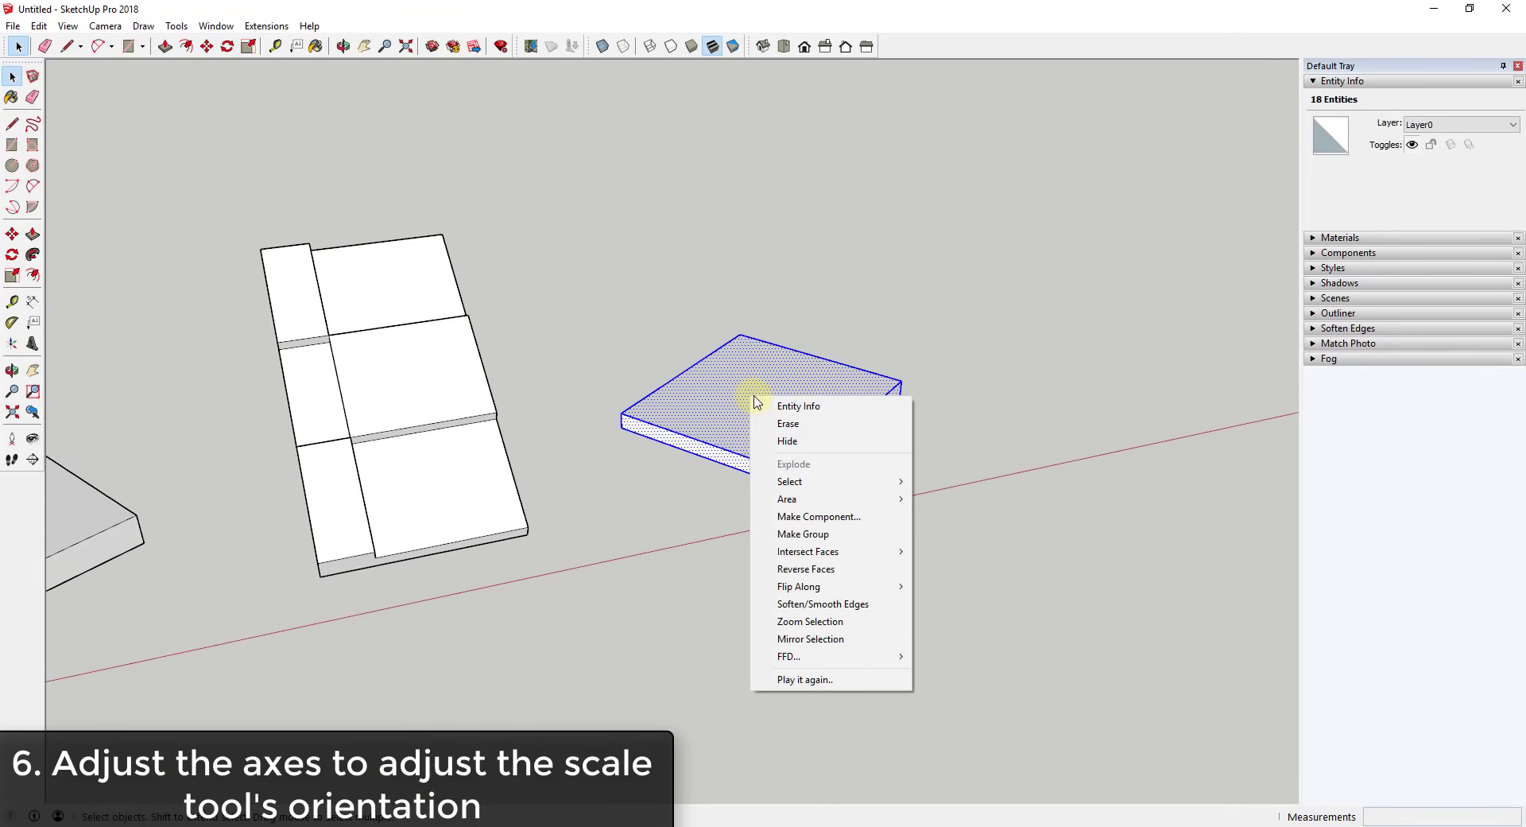
{"action": "left_click", "coordinate": [802, 534]}
{"action": "middle_click_drag", "start_coordinate": [802, 537], "coordinate": [783, 437]}
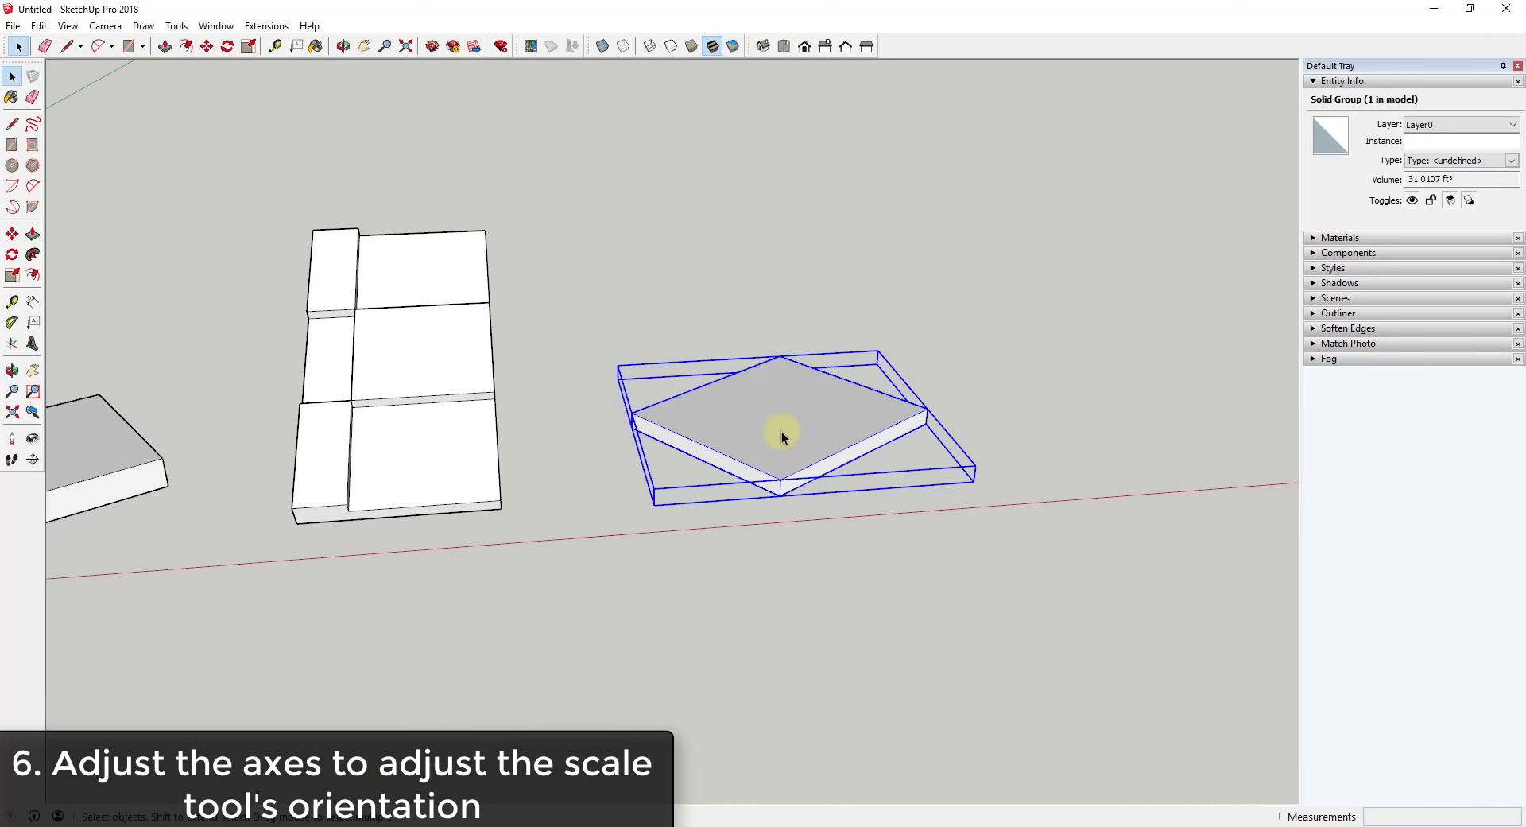
Try scaling the rotated slab's group from the front middle grip of its bounding box
{"action": "key", "text": "s"}
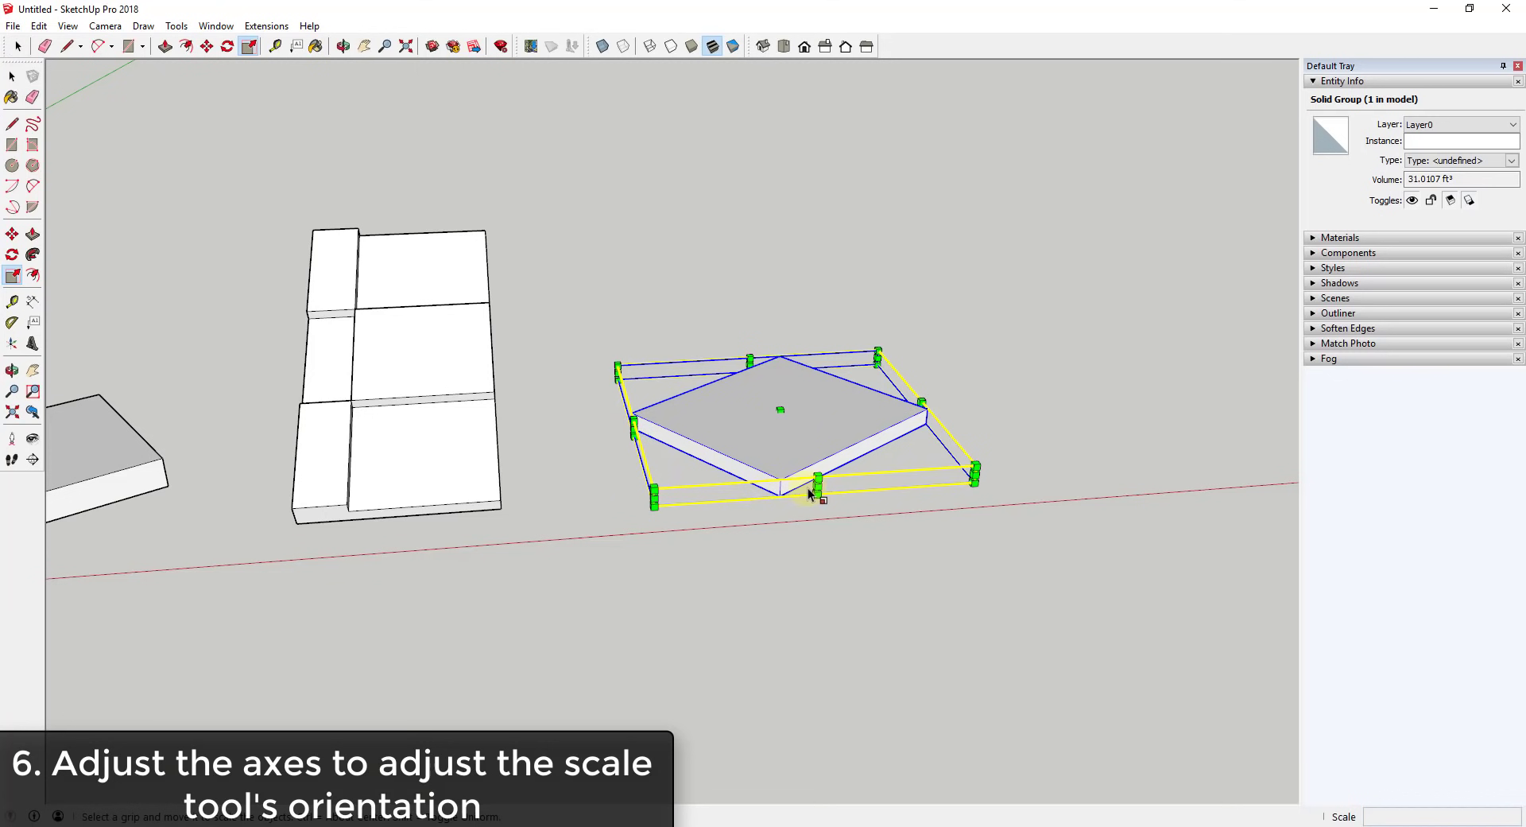
{"action": "left_click_drag", "start_coordinate": [818, 485], "coordinate": [763, 367]}
{"action": "key", "text": "Escape"}
{"action": "key", "text": "space"}
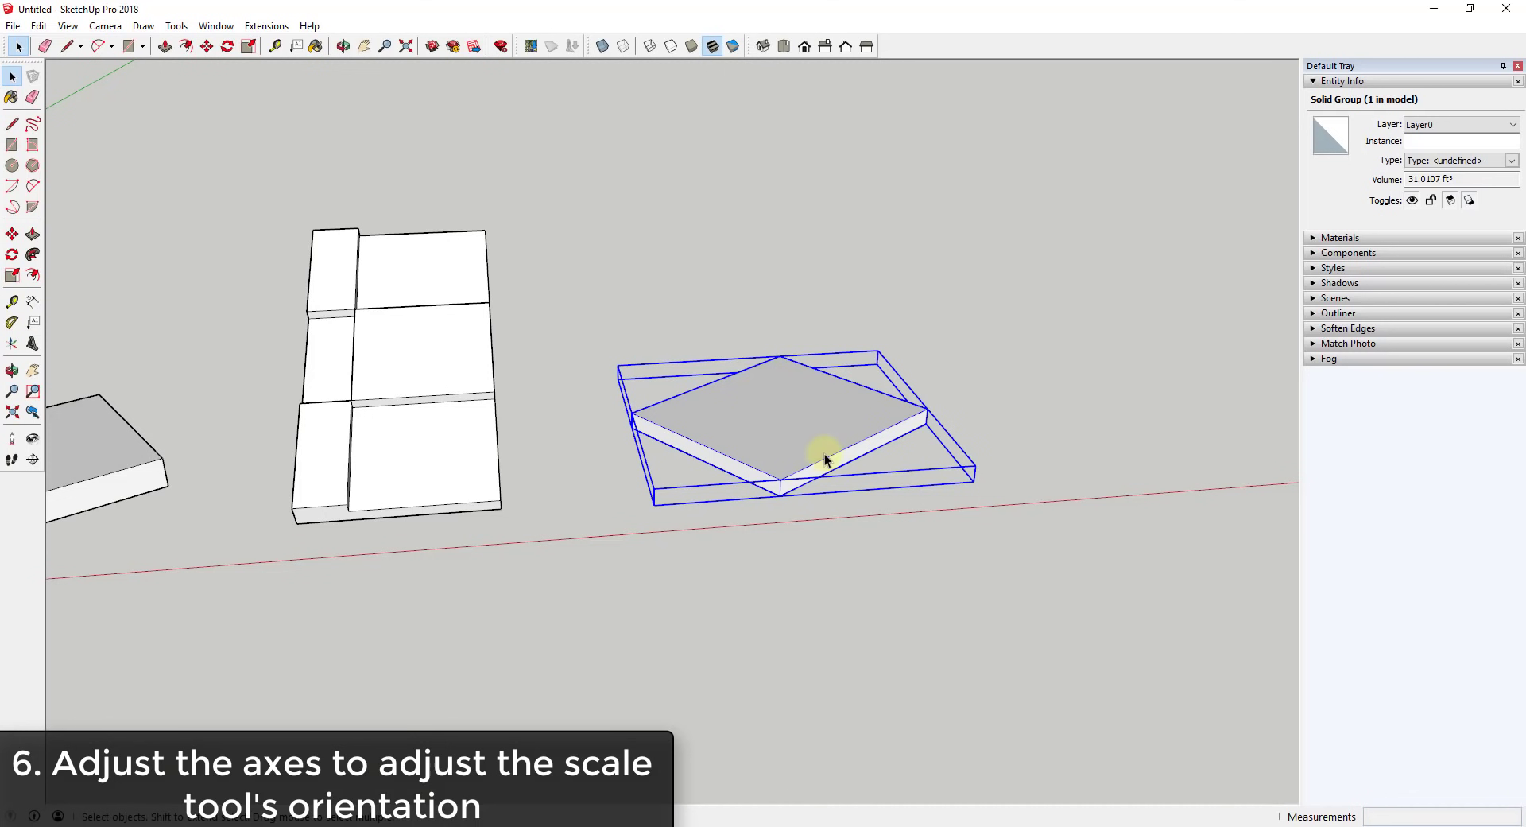
Open the rotated slab's group and align its axes to the front bottom corner and adjoining bottom edges with the Axes tool
{"action": "double_click", "coordinate": [827, 442]}
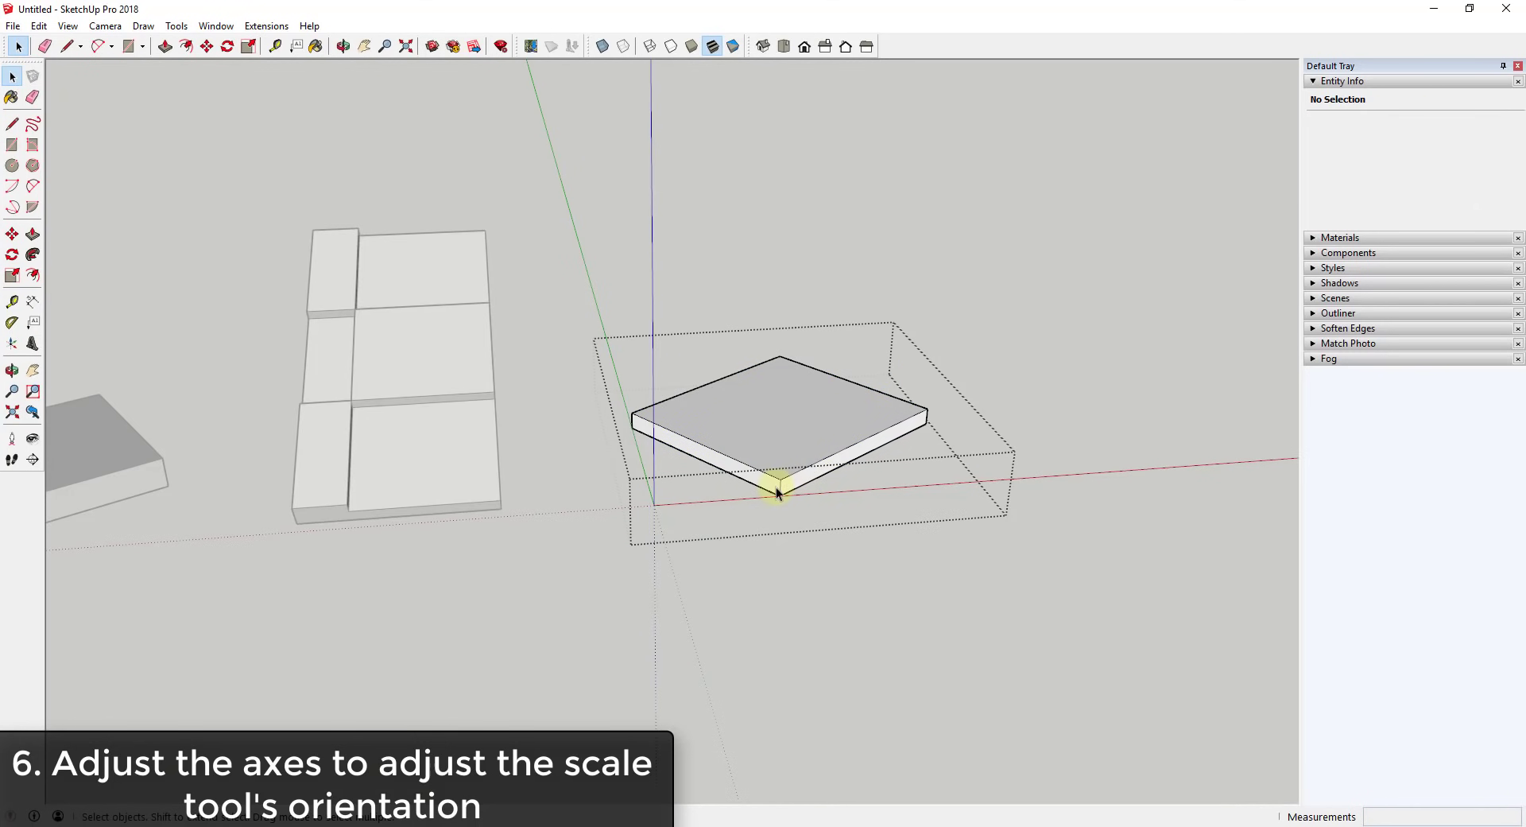
{"action": "left_click", "coordinate": [12, 343]}
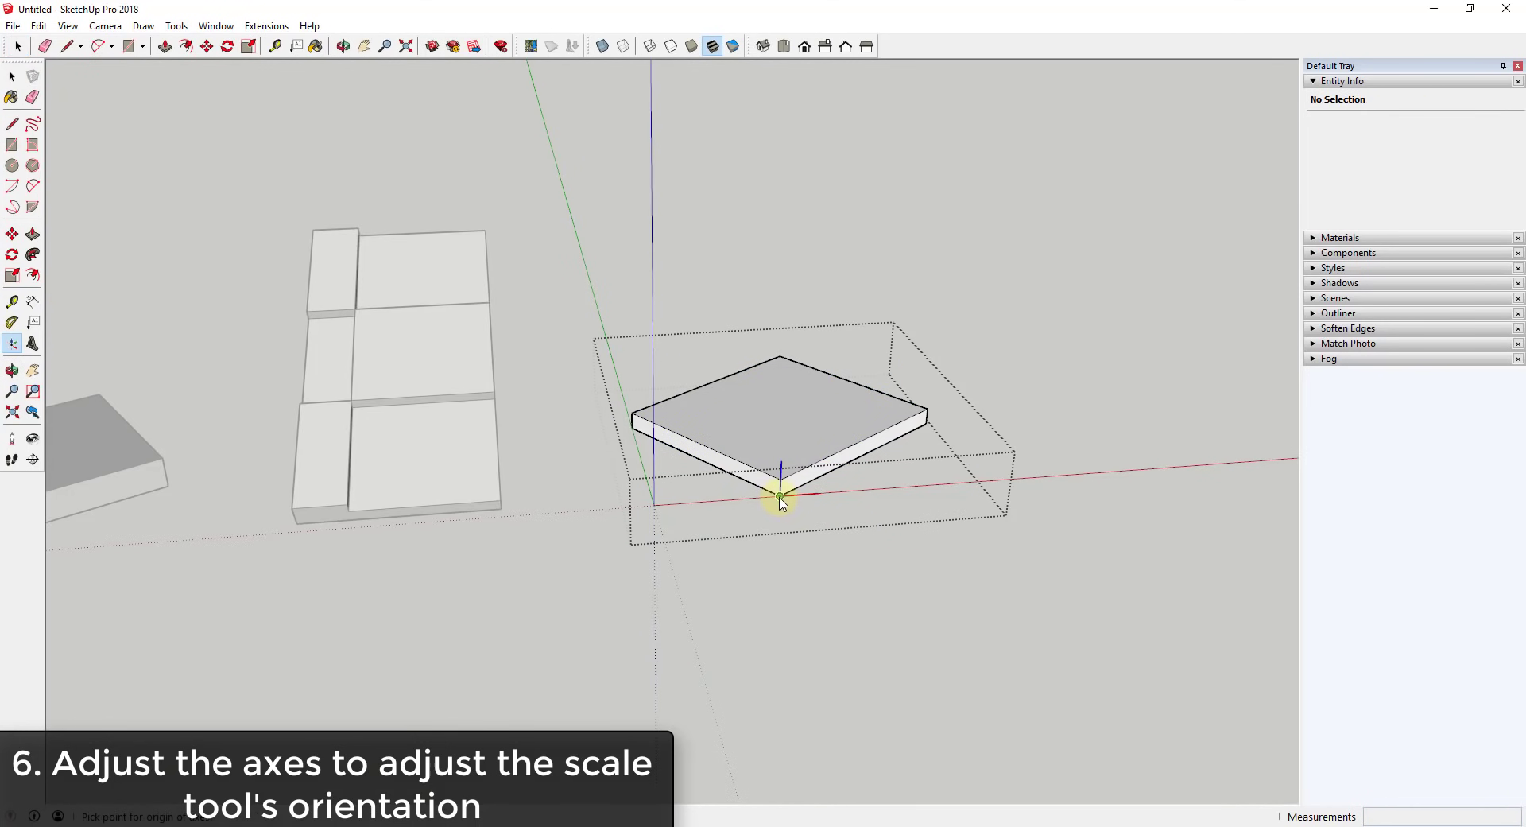
{"action": "left_click", "coordinate": [780, 495]}
{"action": "left_click", "coordinate": [818, 483]}
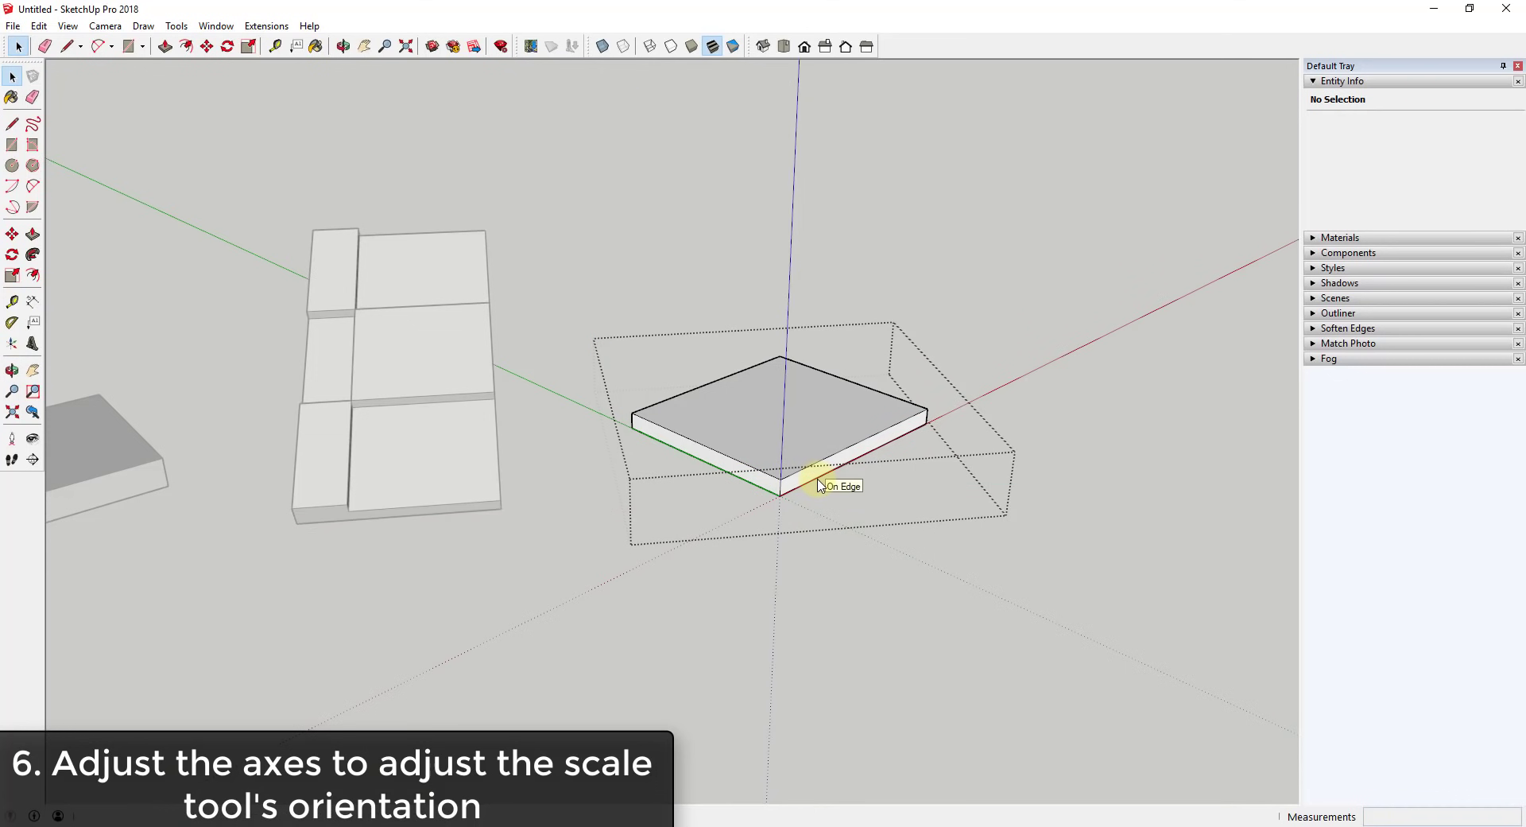
Compare the Scale grips on the slab's full geometry before and after undoing the group's axes change
{"action": "triple_click", "coordinate": [805, 441]}
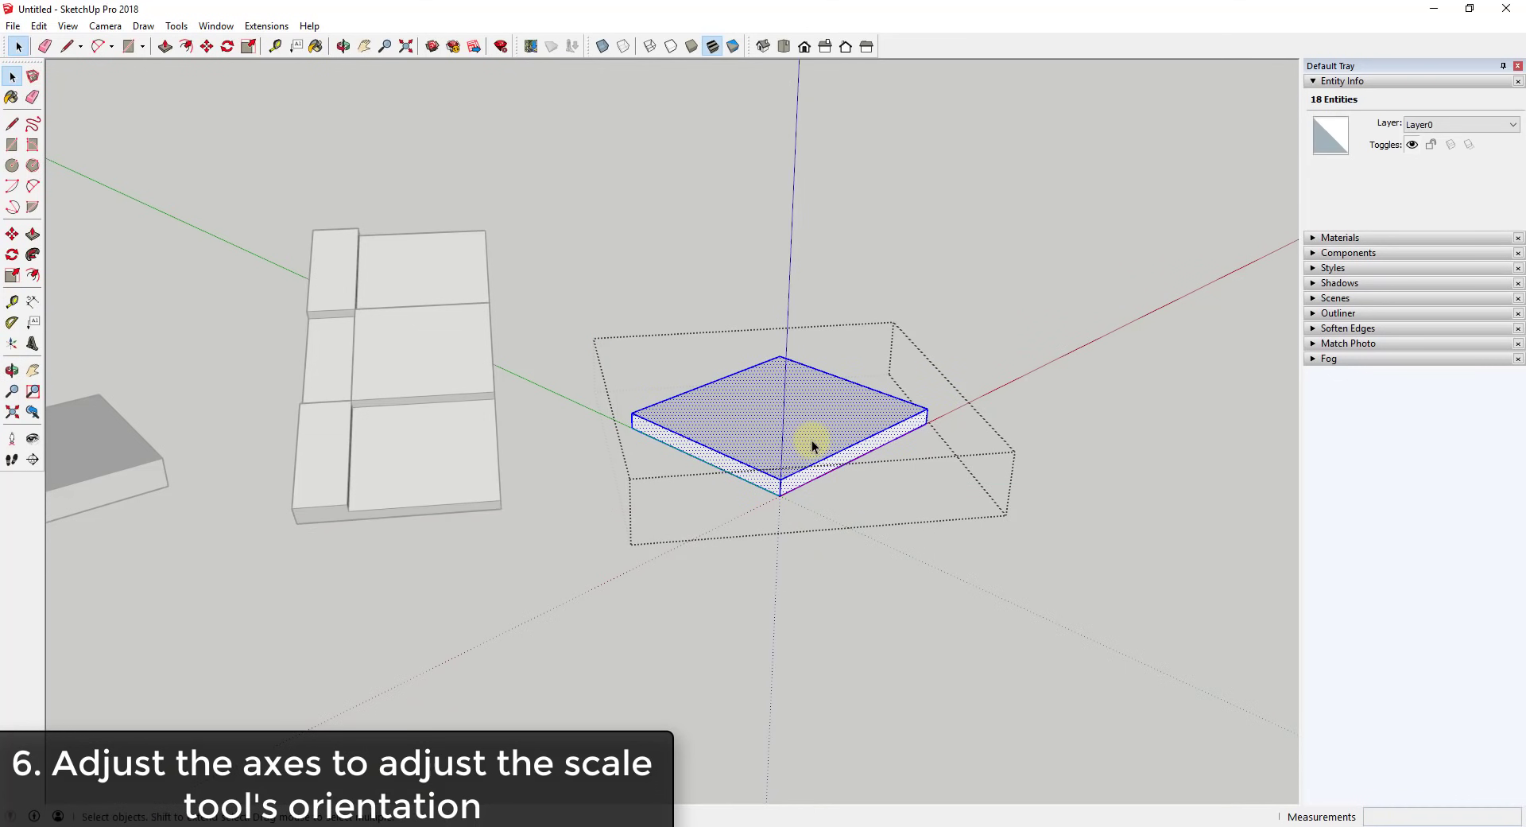
{"action": "key", "text": "s"}
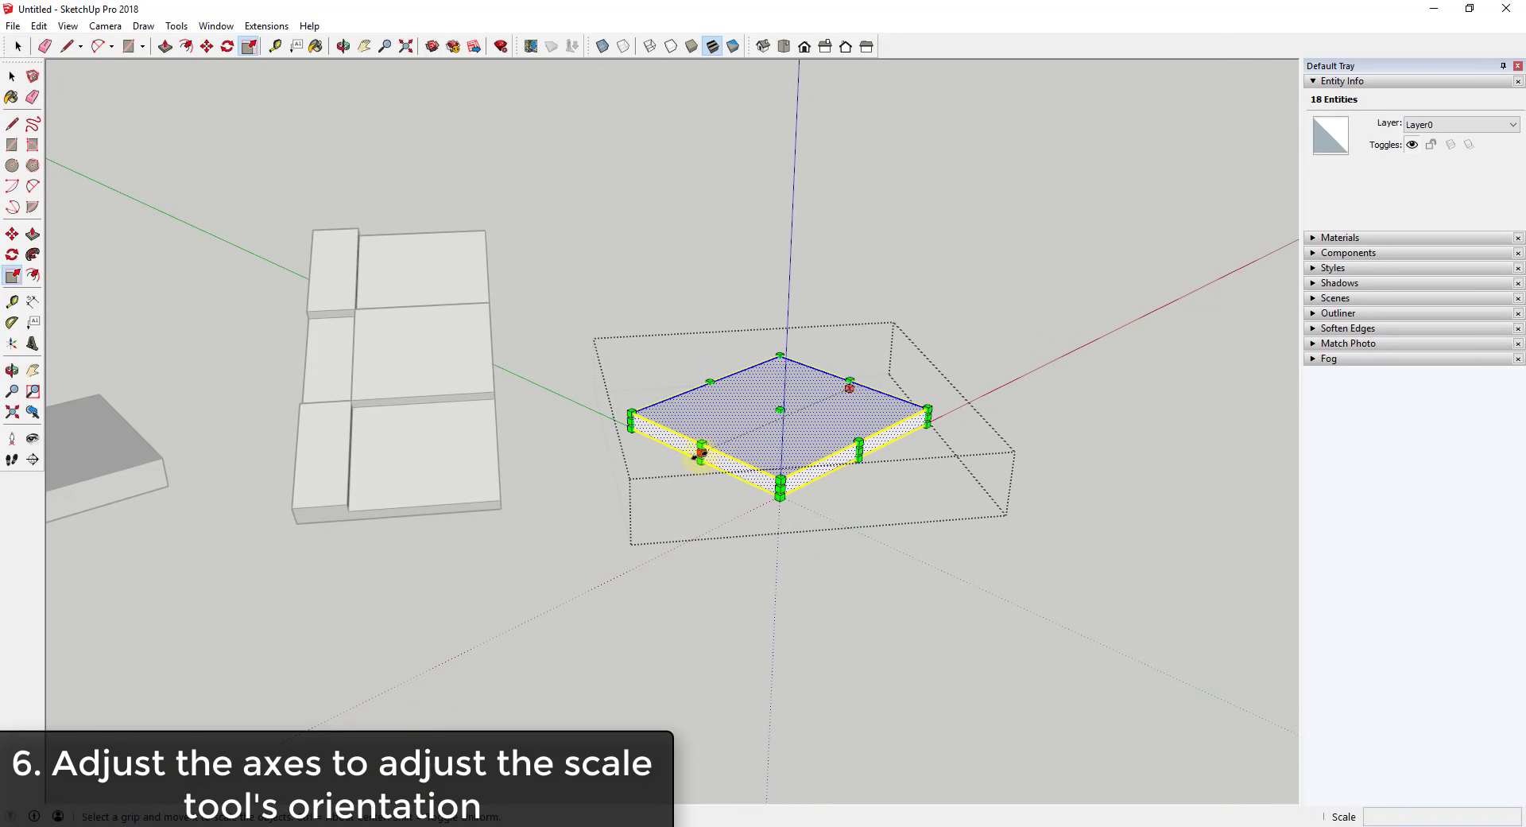
{"action": "key", "text": "space"}
{"action": "key", "text": "ctrl+z"}
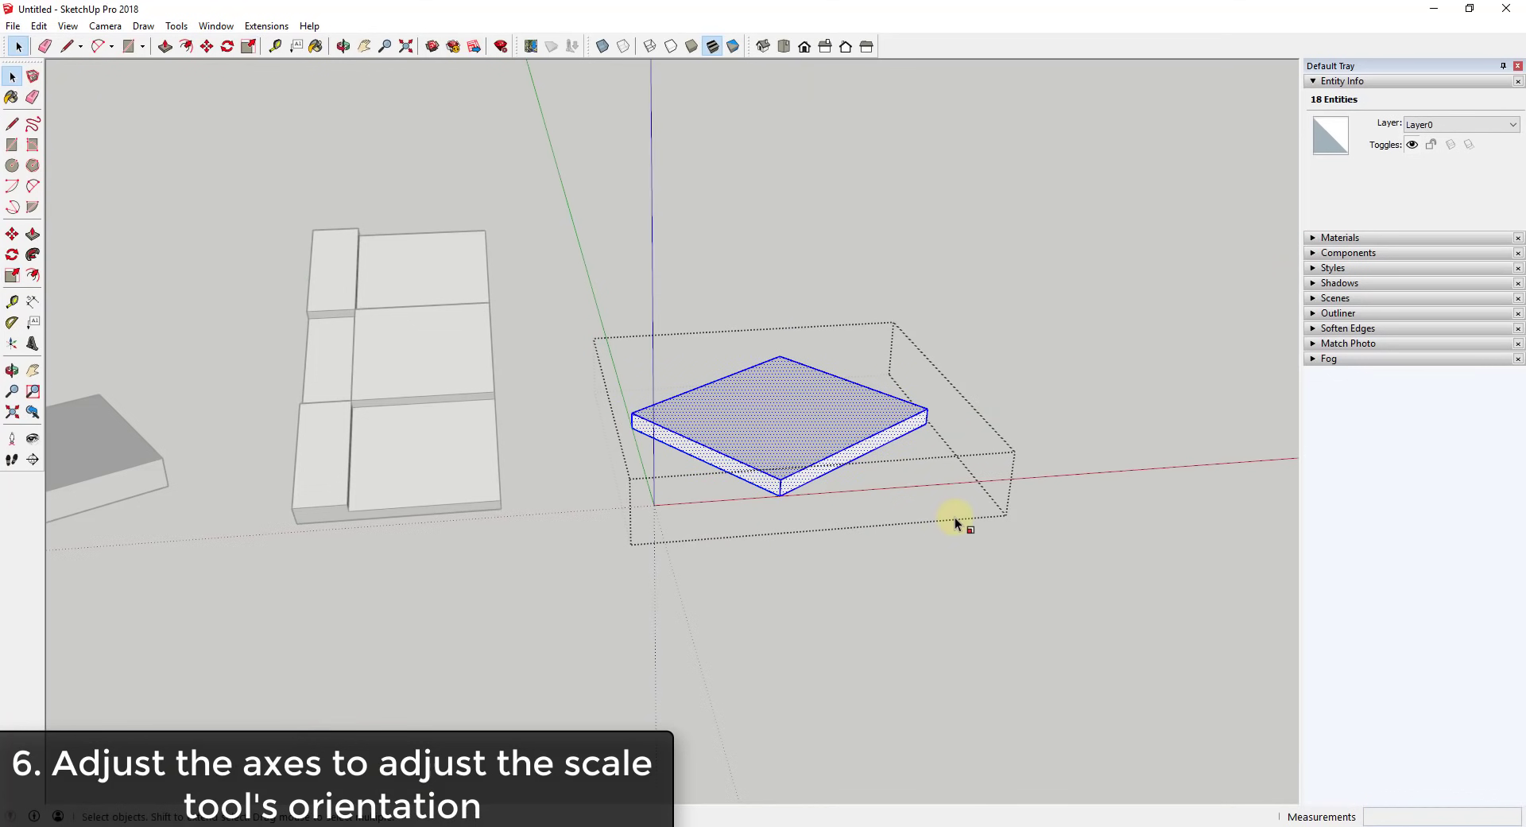
{"action": "key", "text": "s"}
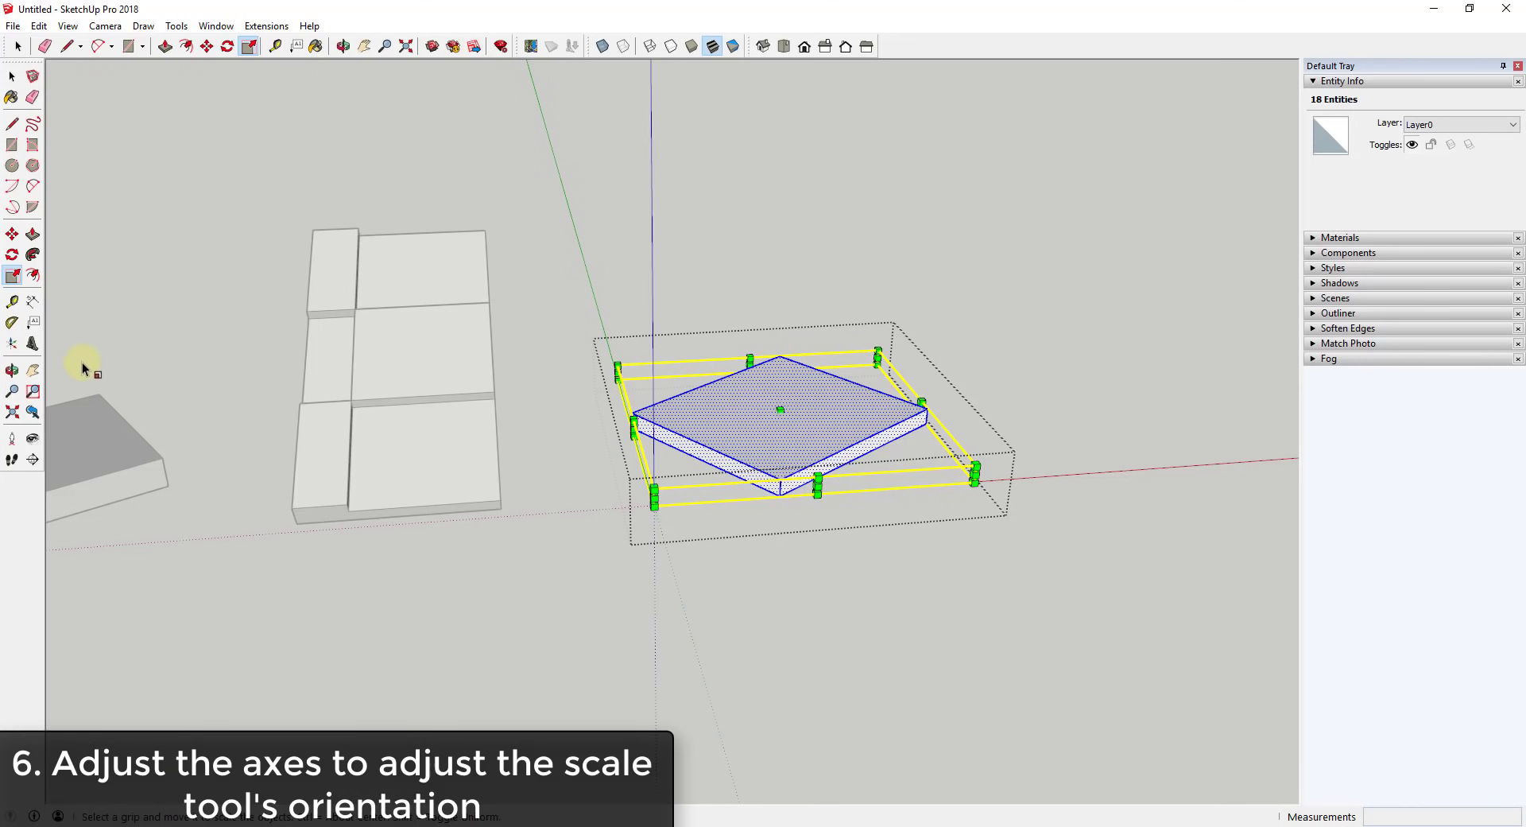
Set the rotated slab's group axes at its front bottom corner again, with red along the adjoining bottom edge, then leave the group
{"action": "left_click", "coordinate": [12, 343]}
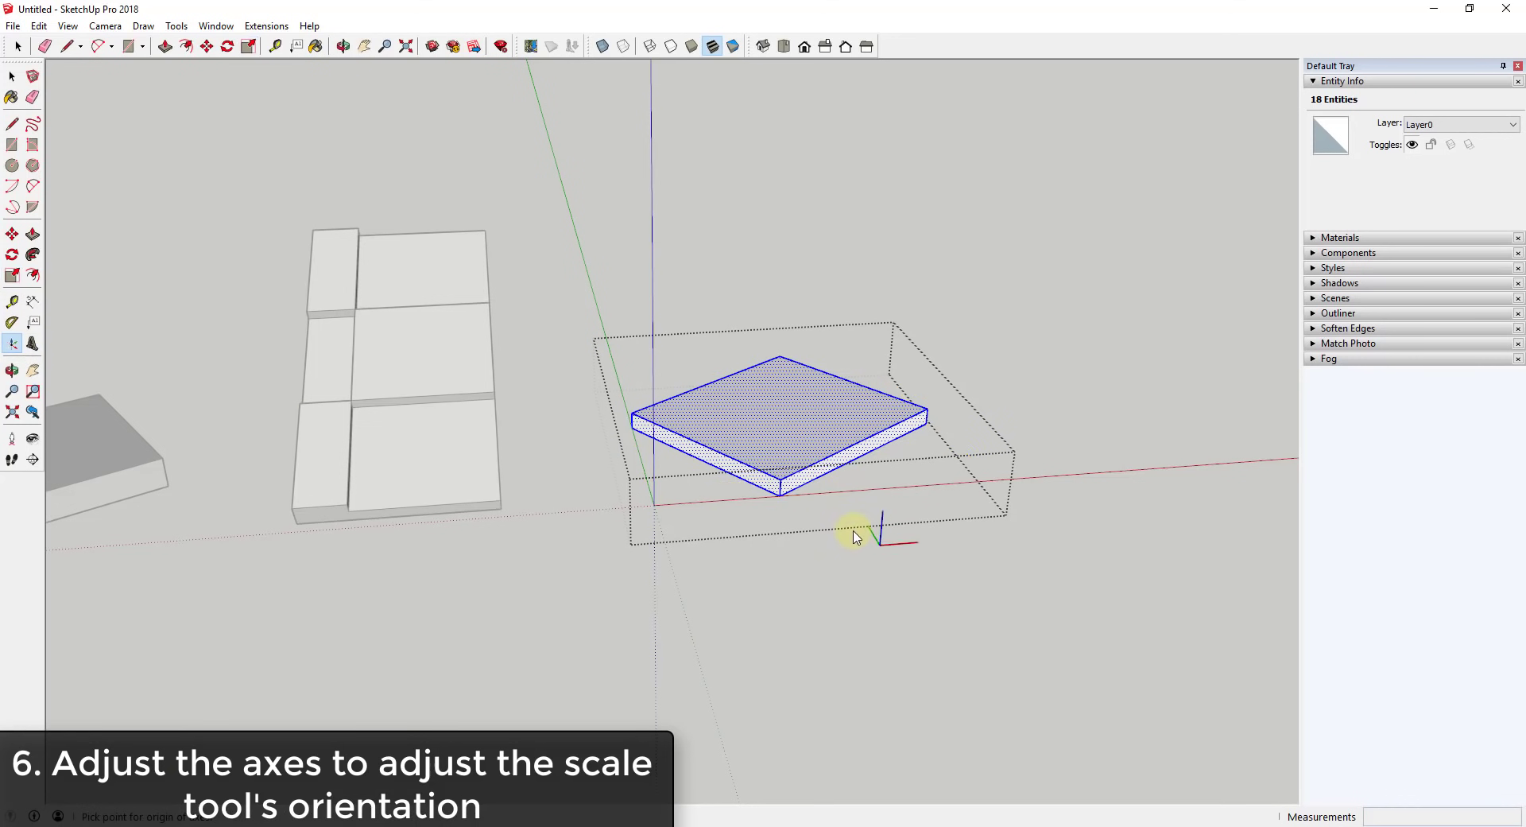
{"action": "left_click", "coordinate": [789, 498]}
{"action": "left_click", "coordinate": [825, 477]}
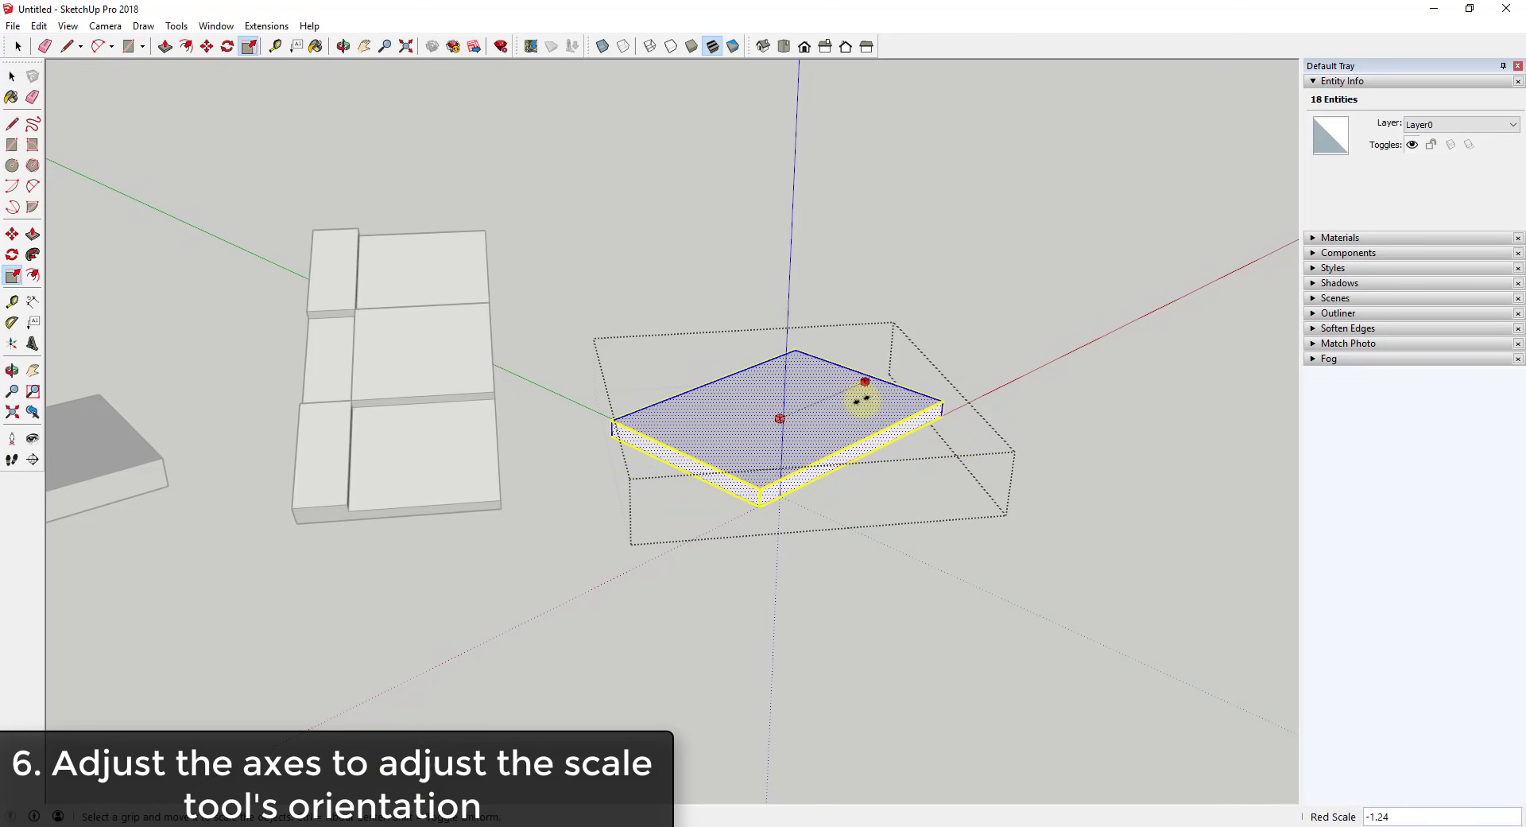
{"action": "key", "text": "space"}
{"action": "left_click", "coordinate": [974, 486]}
Draw a long, narrow rectangle beyond the existing slabs near the red axis and Push/Pull it into a thin slab
{"action": "middle_click_drag", "start_coordinate": [974, 487], "coordinate": [927, 495]}
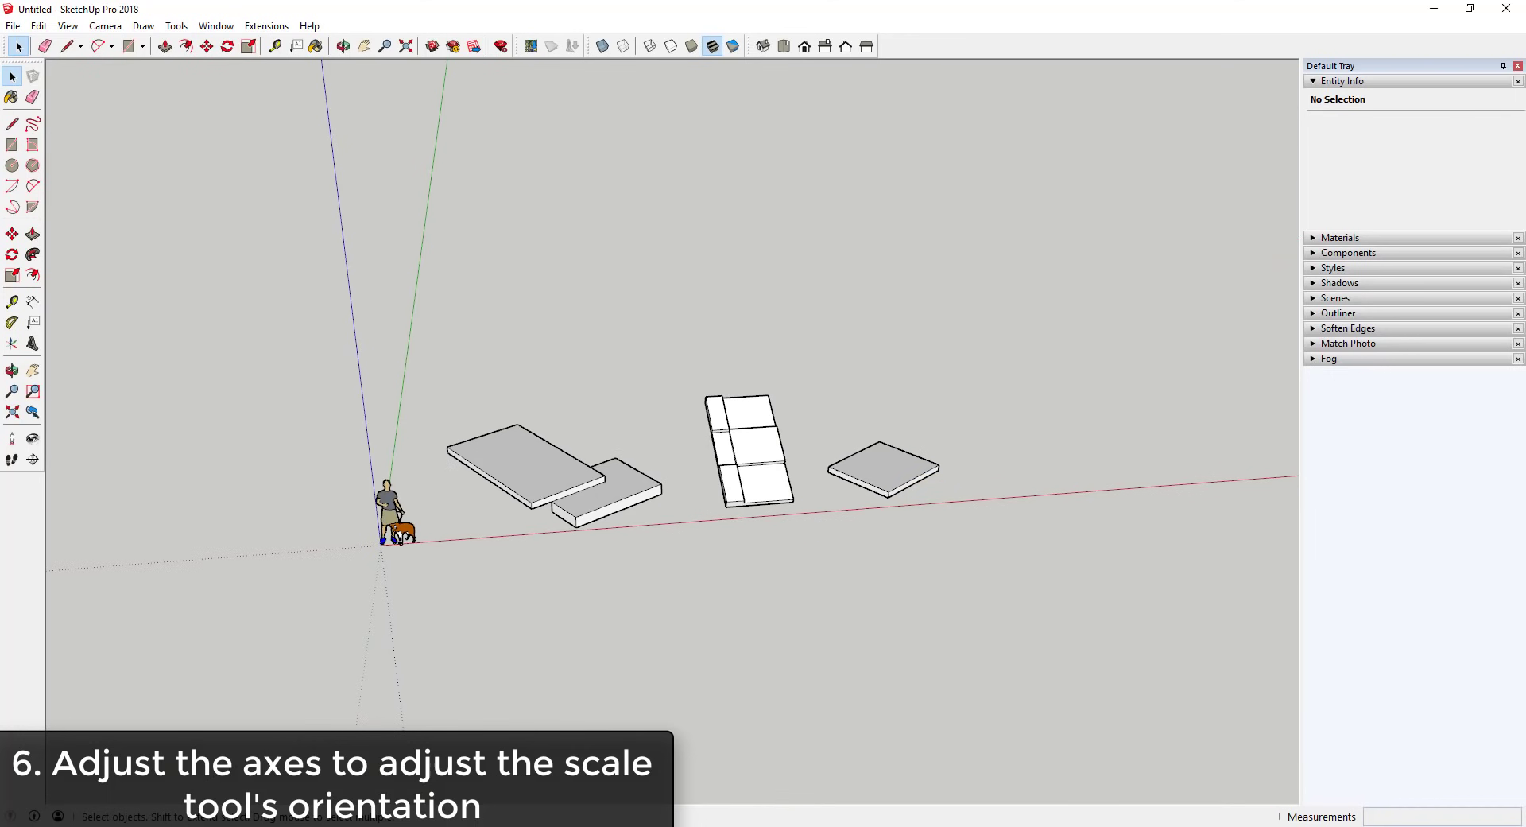
{"action": "middle_click_drag", "start_coordinate": [763, 493], "coordinate": [1063, 460]}
{"action": "scroll", "coordinate": [770, 526], "scroll_direction": "up", "scroll_amount": 3}
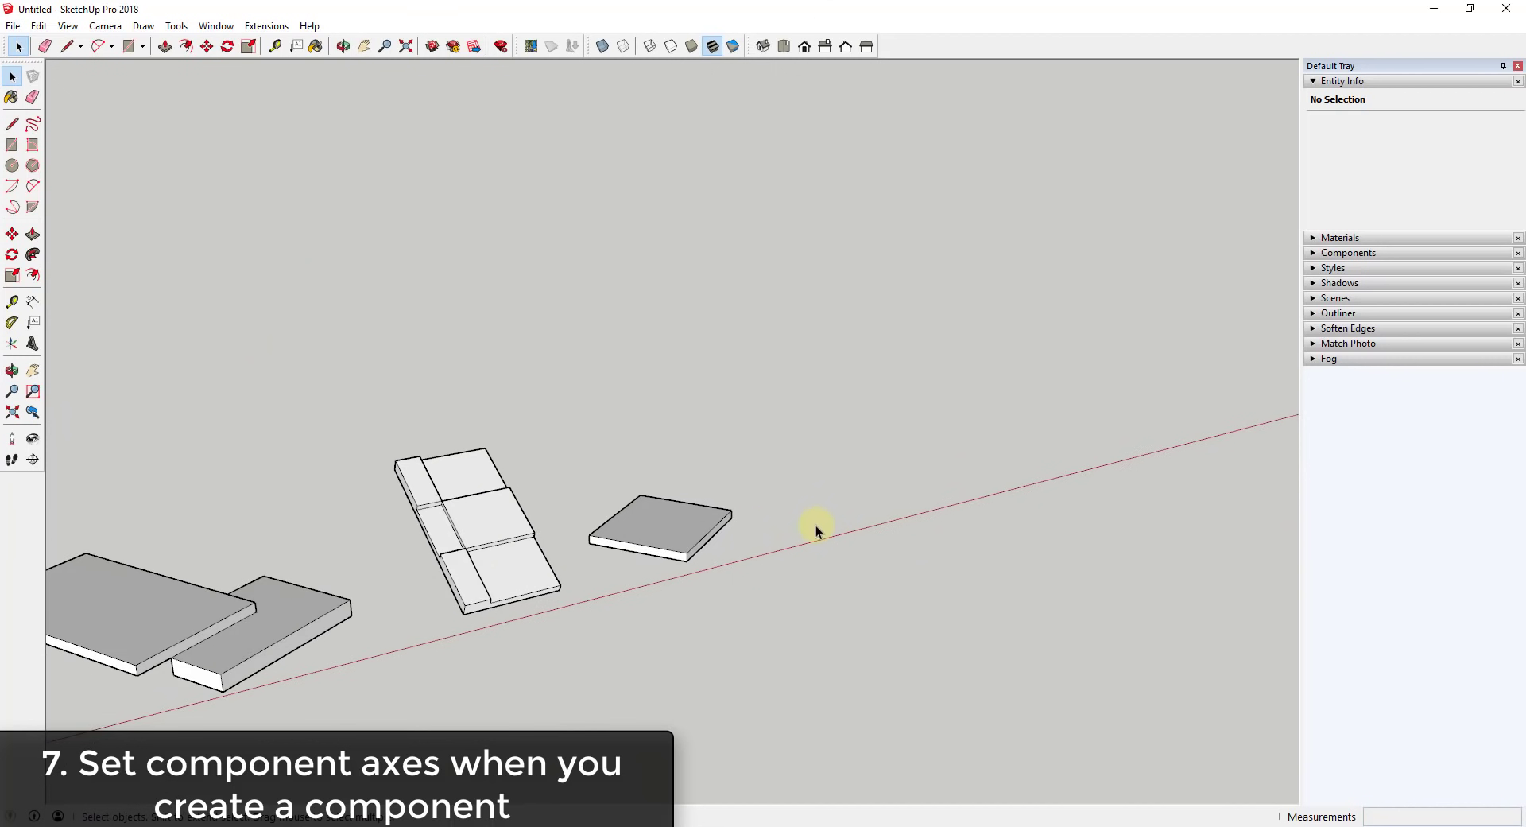
{"action": "key", "text": "r"}
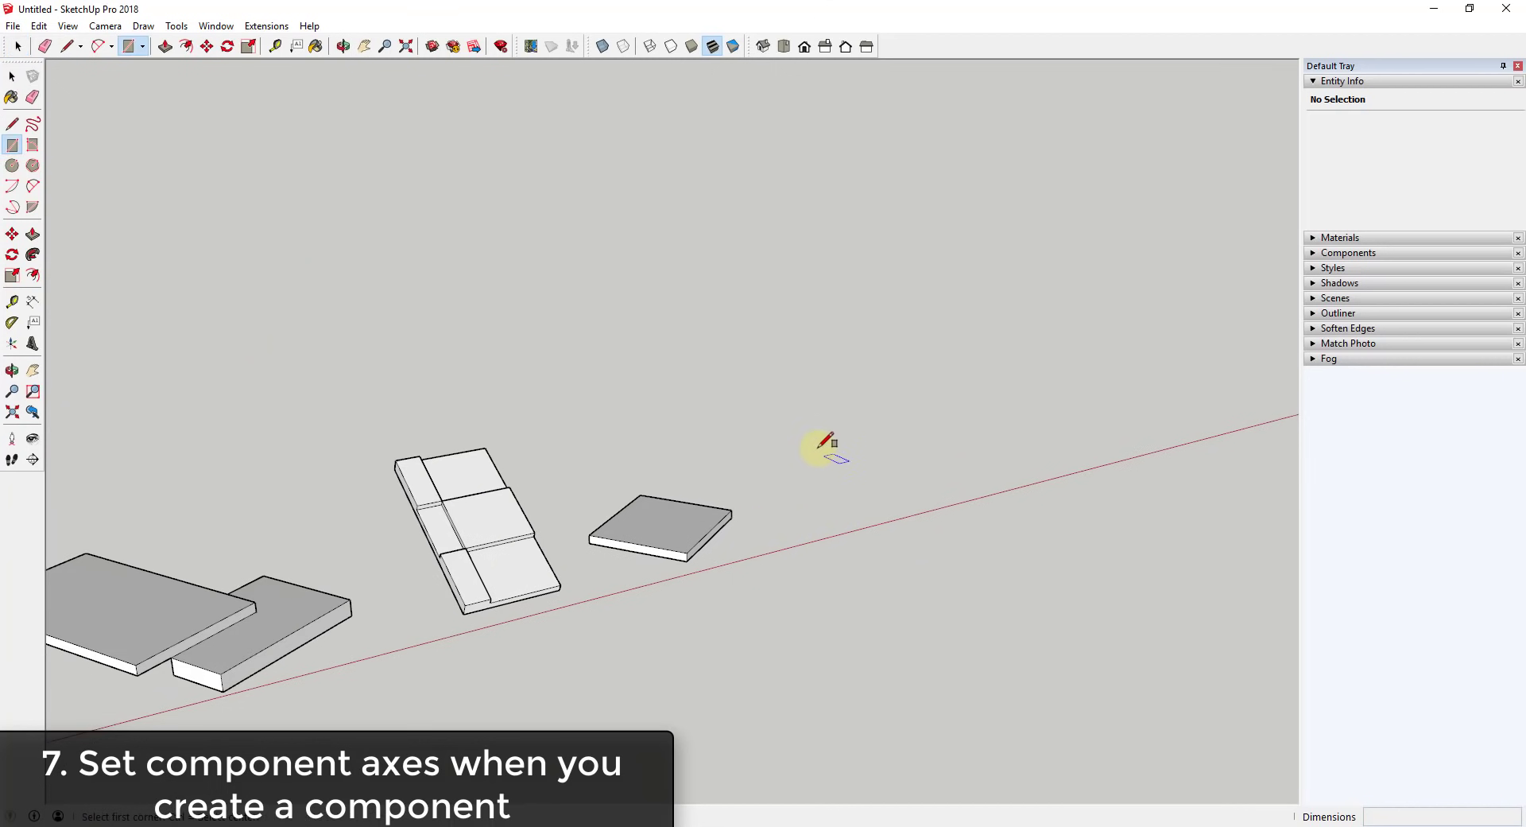
{"action": "left_click", "coordinate": [800, 434]}
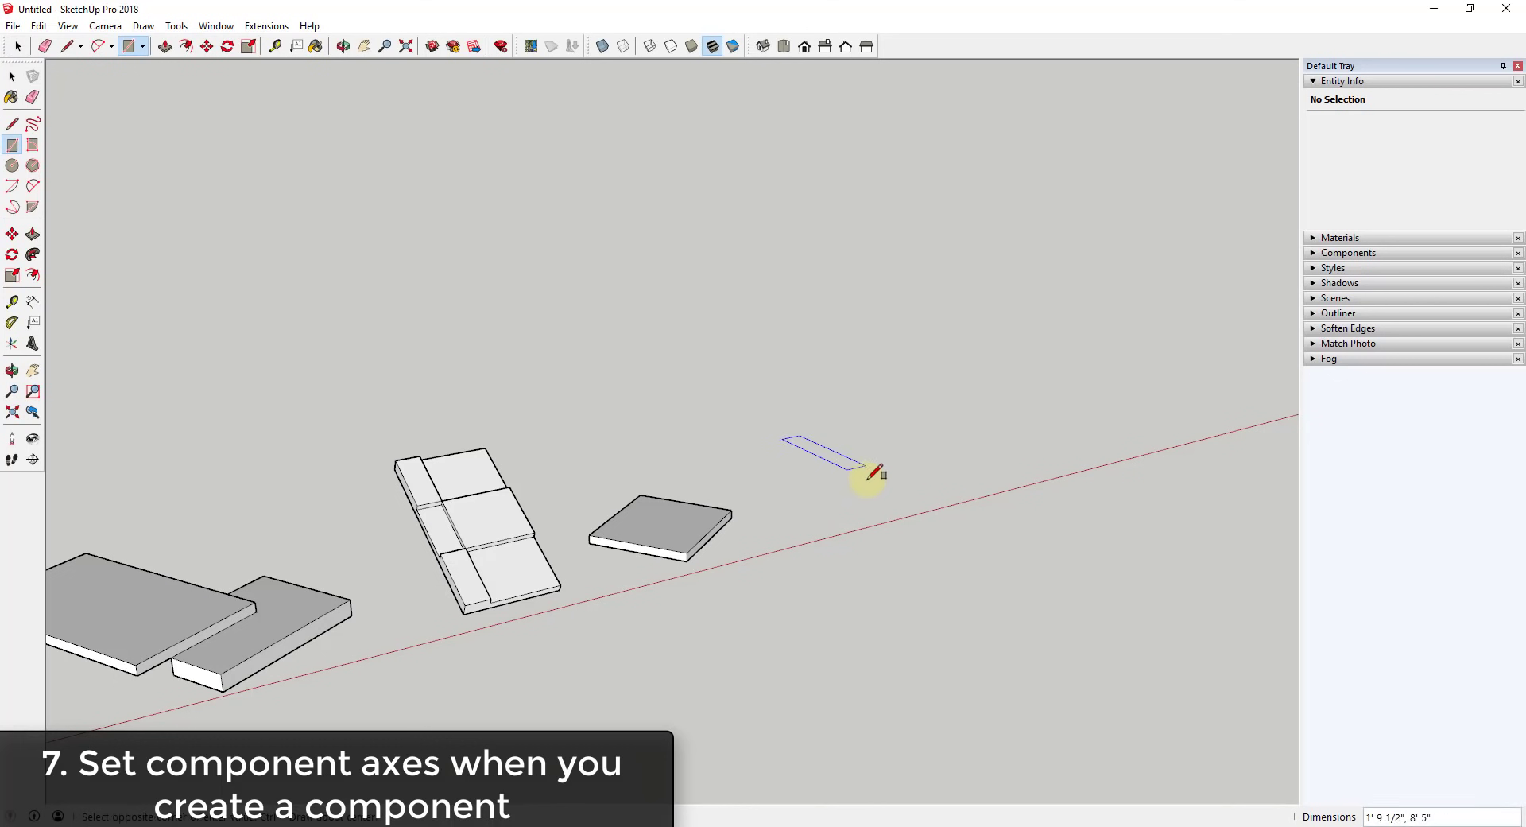
{"action": "left_click", "coordinate": [968, 485]}
{"action": "key", "text": "p"}
{"action": "left_click", "coordinate": [941, 487]}
{"action": "left_click", "coordinate": [950, 496]}
Select all of the new narrow slab's geometry and rotate it off the model axes
{"action": "key", "text": "space"}
{"action": "triple_click", "coordinate": [947, 500]}
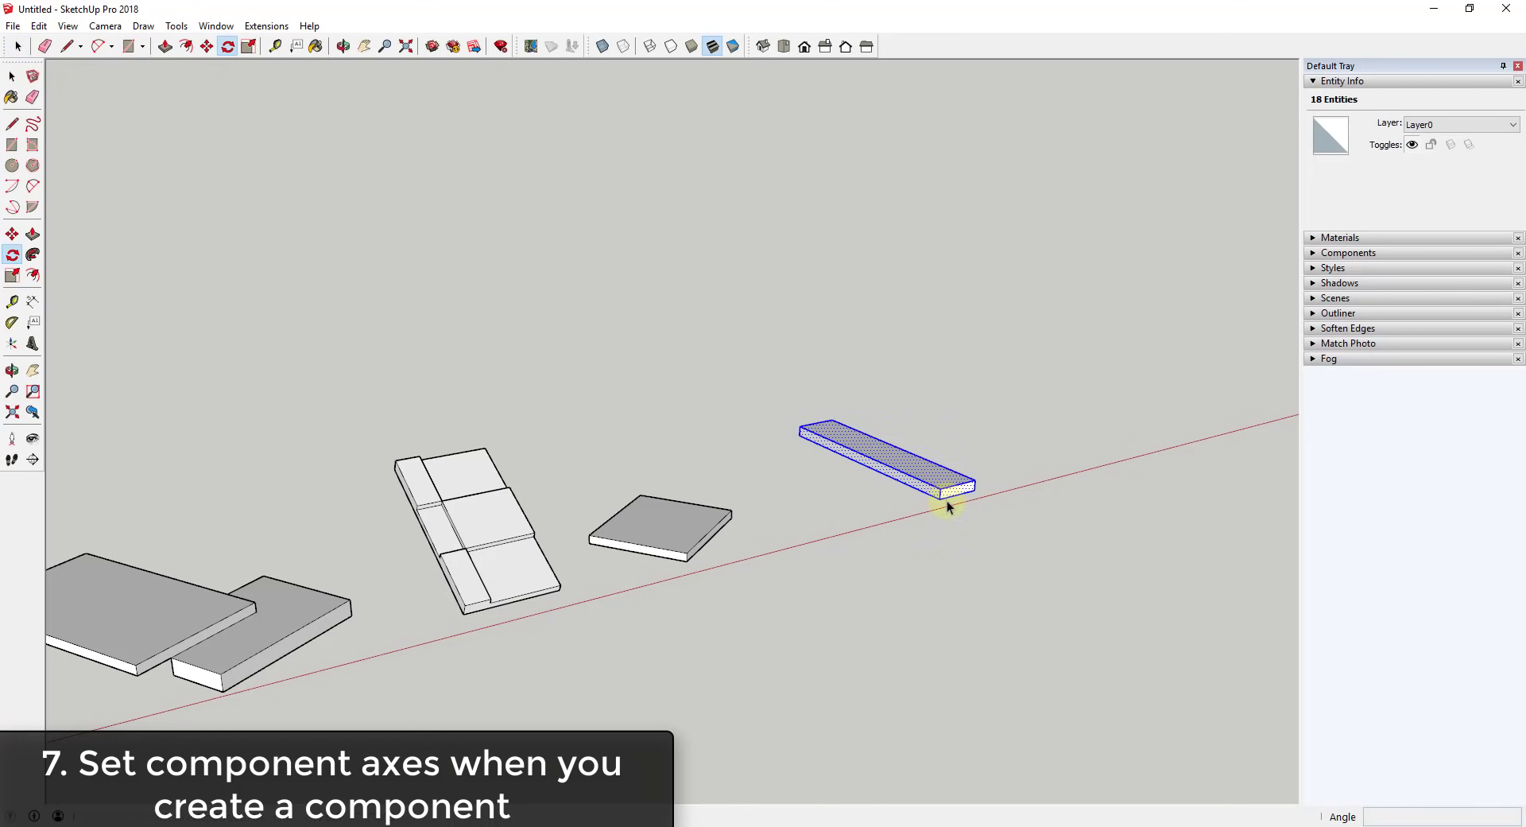
{"action": "key", "text": "o"}
{"action": "left_click_drag", "start_coordinate": [1076, 471], "coordinate": [991, 415]}
{"action": "key", "text": "space"}
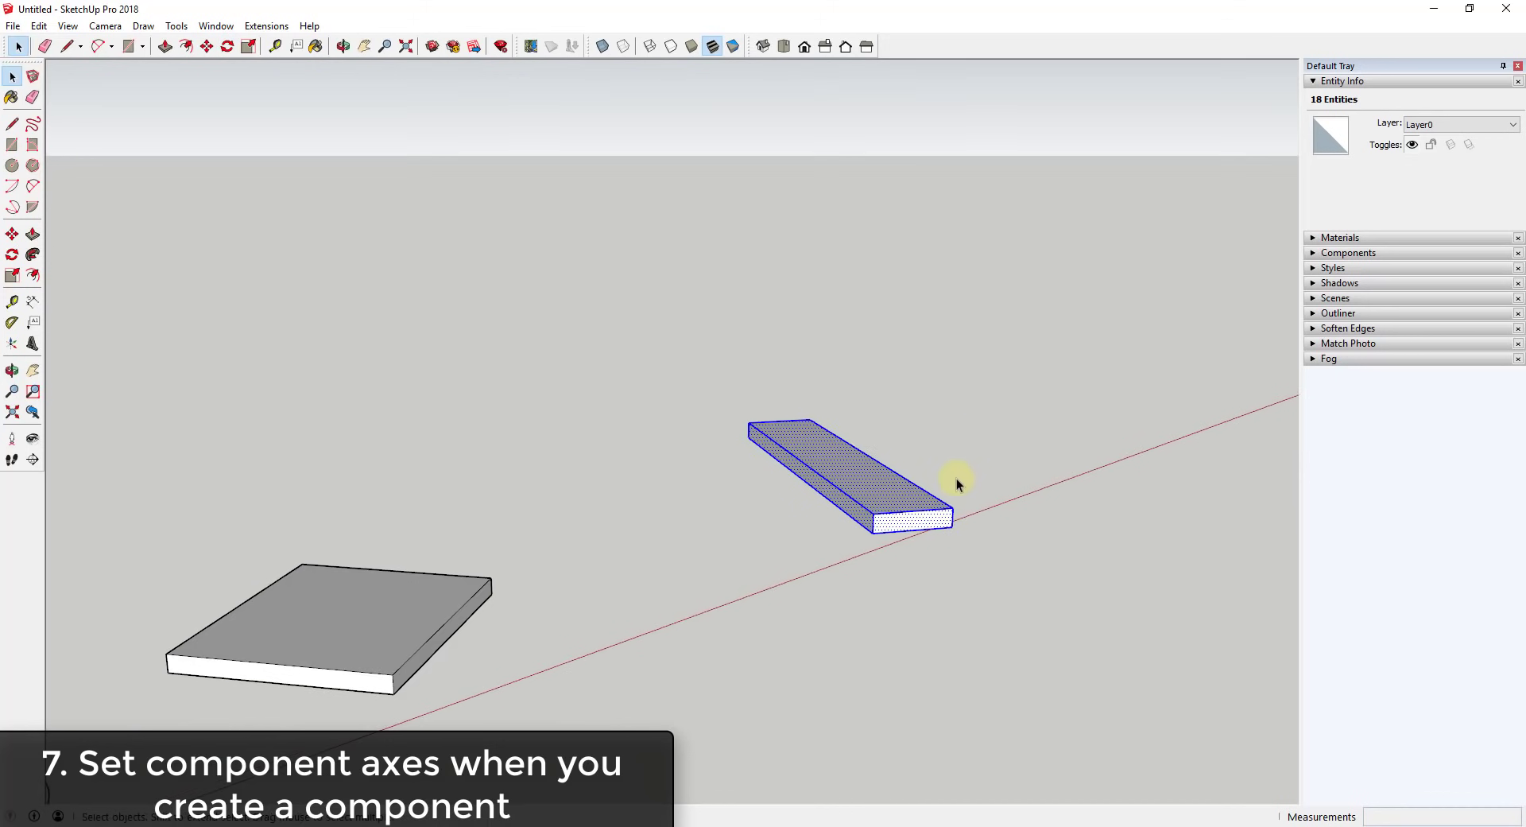
Start making the narrow slab a component and set its axes at the front bottom corner, with red along the short bottom edge
{"action": "scroll", "coordinate": [953, 481], "scroll_direction": "up", "scroll_amount": 3}
{"action": "middle_click_drag", "start_coordinate": [871, 450], "coordinate": [855, 509]}
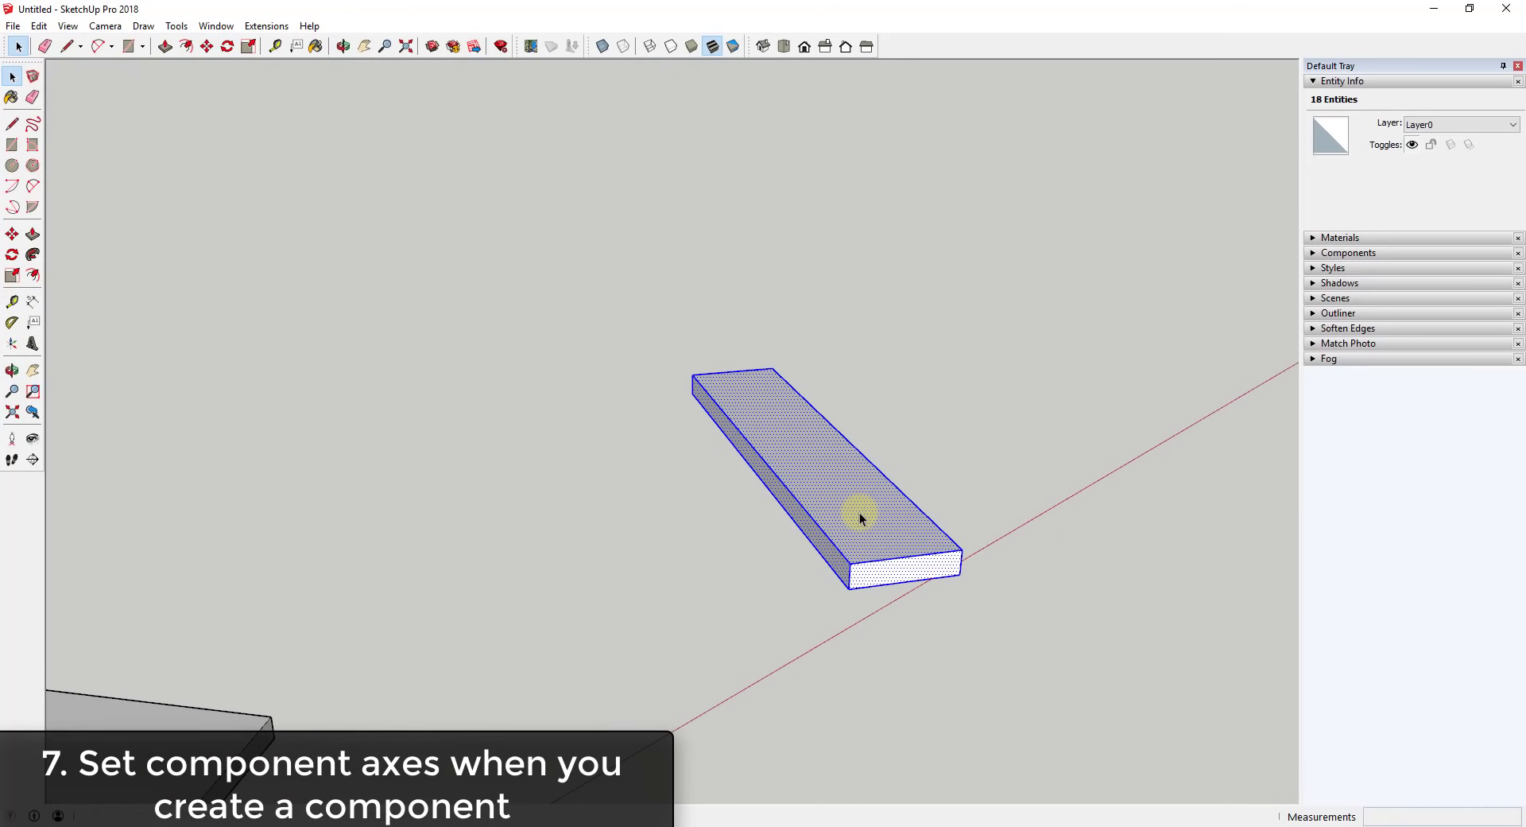
{"action": "right_click", "coordinate": [860, 512]}
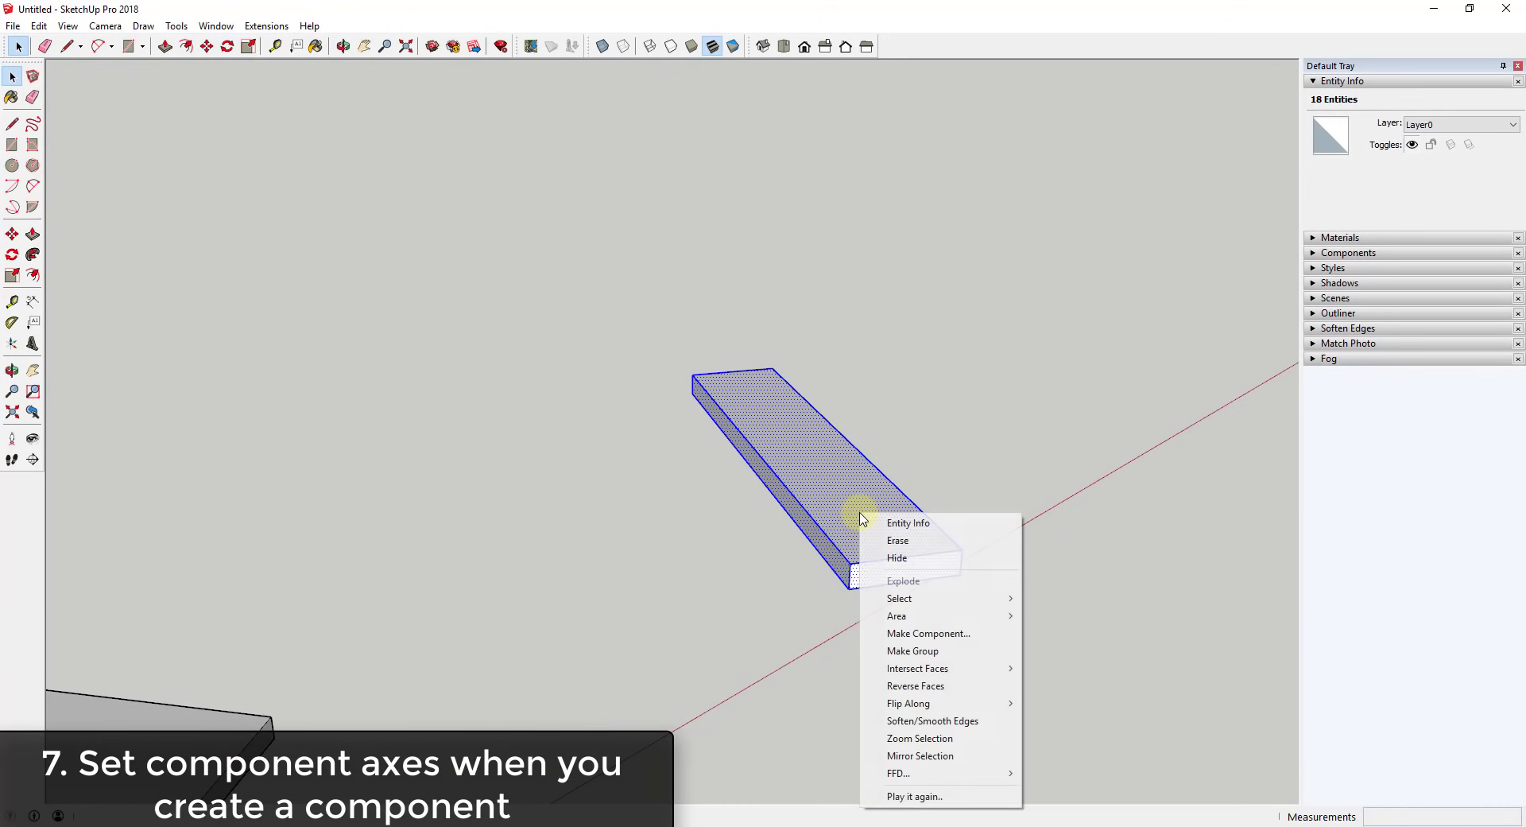
{"action": "left_click", "coordinate": [954, 635]}
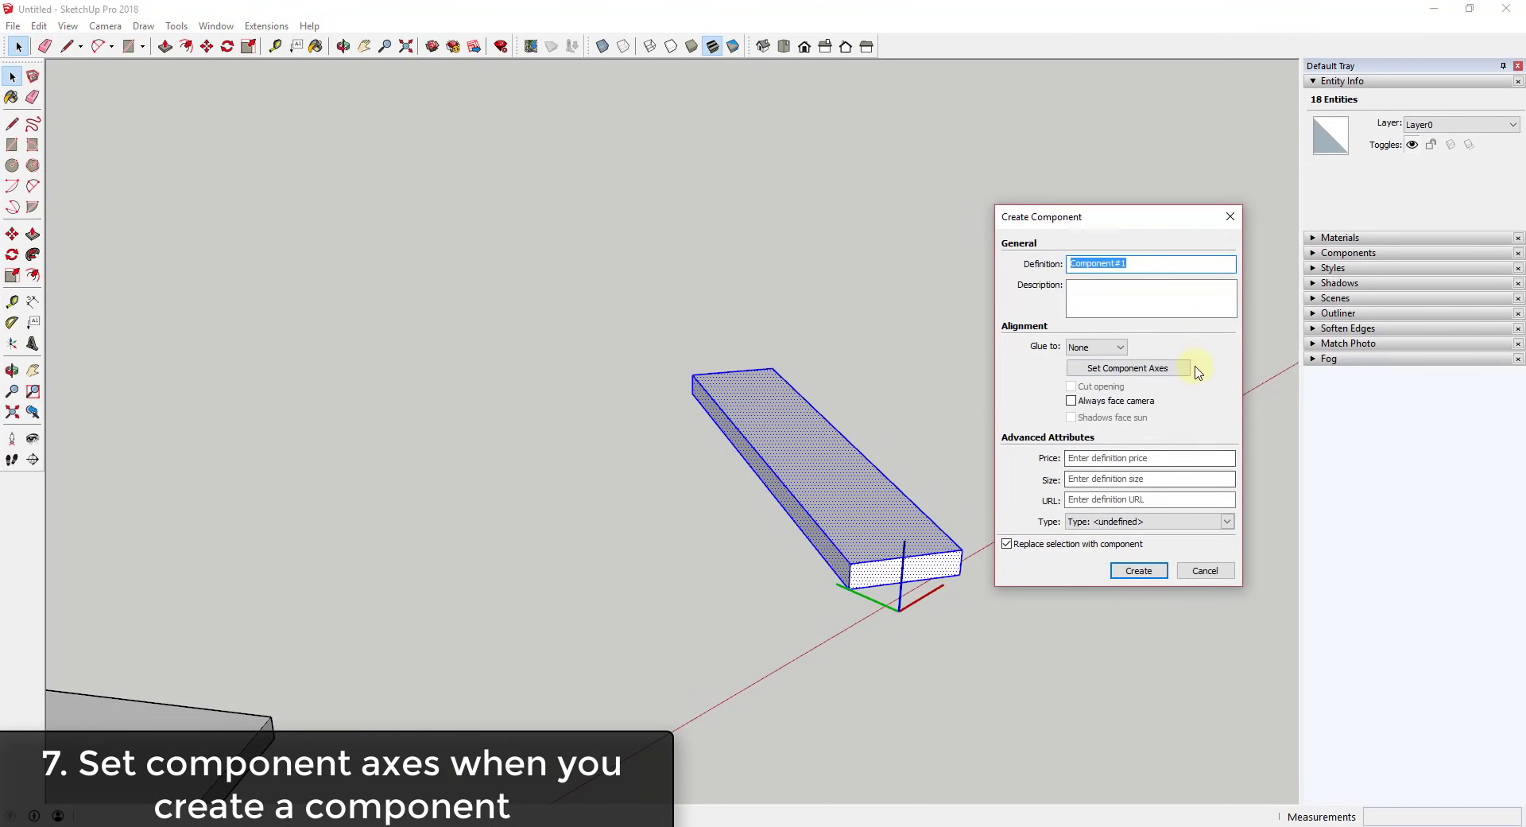
{"action": "left_click", "coordinate": [1150, 369]}
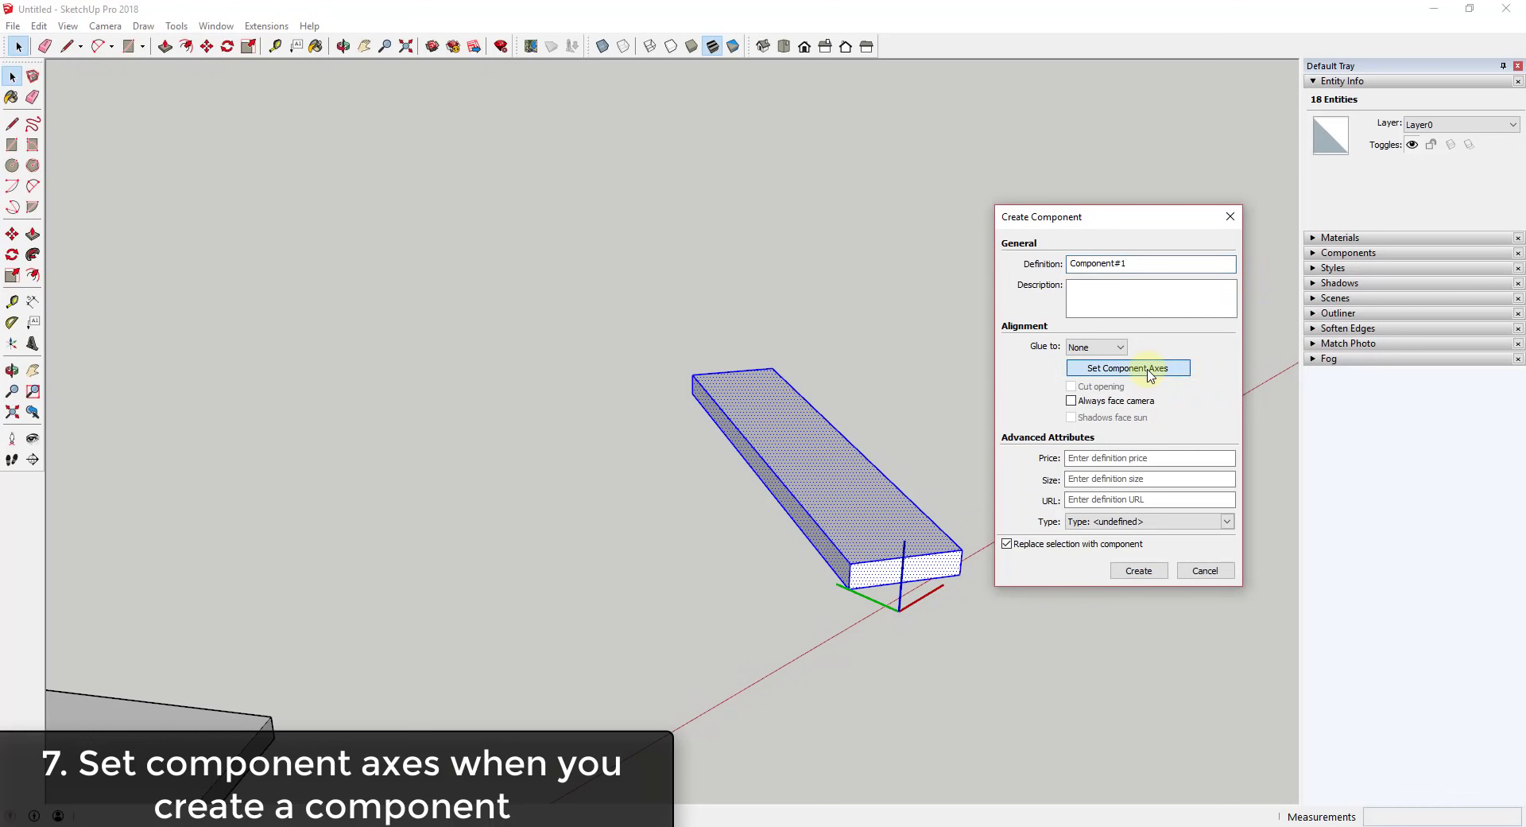
{"action": "left_click", "coordinate": [849, 590]}
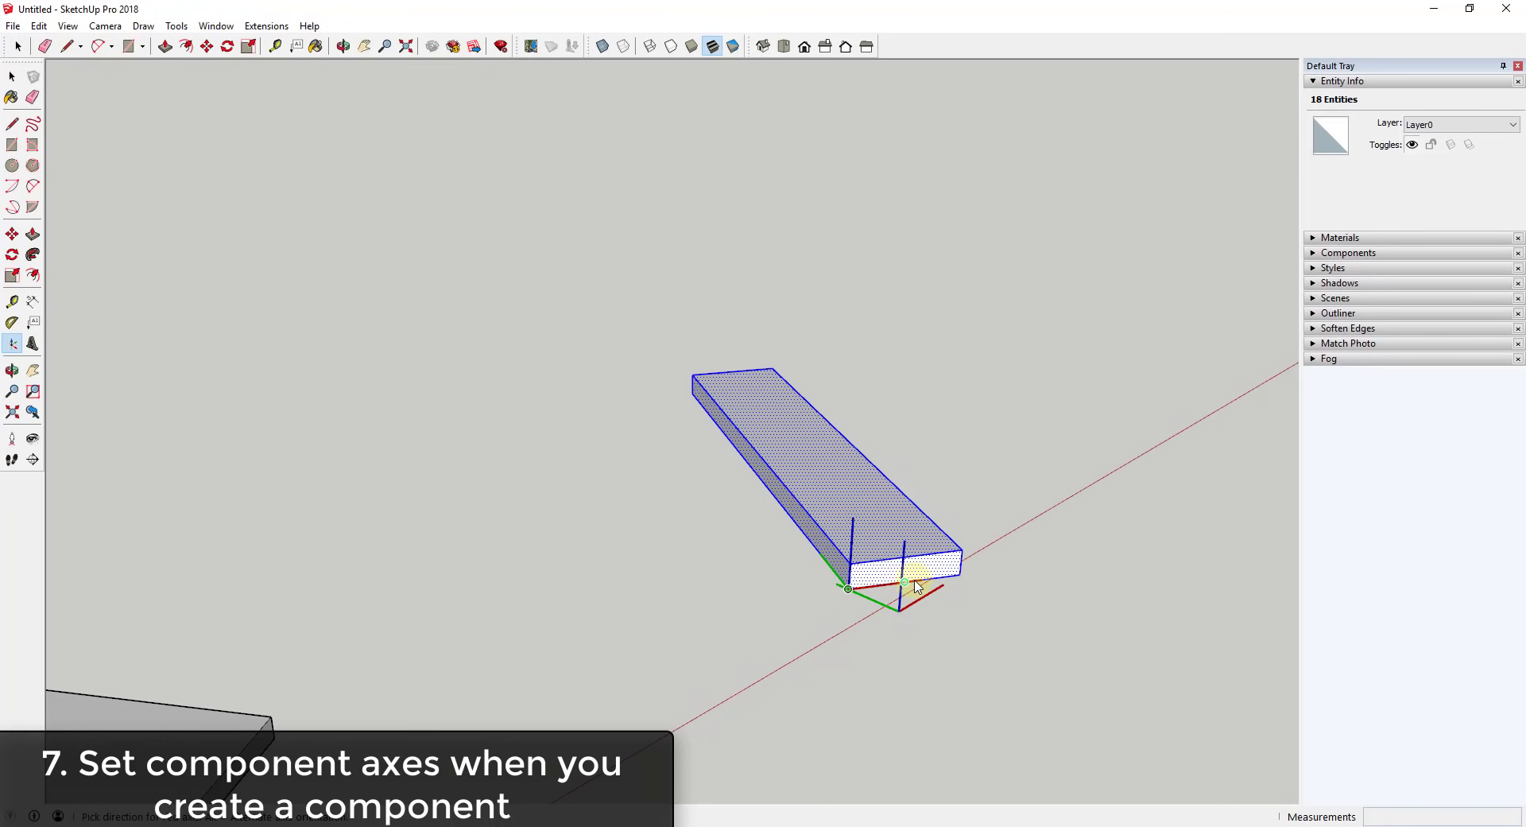
{"action": "left_click", "coordinate": [924, 583]}
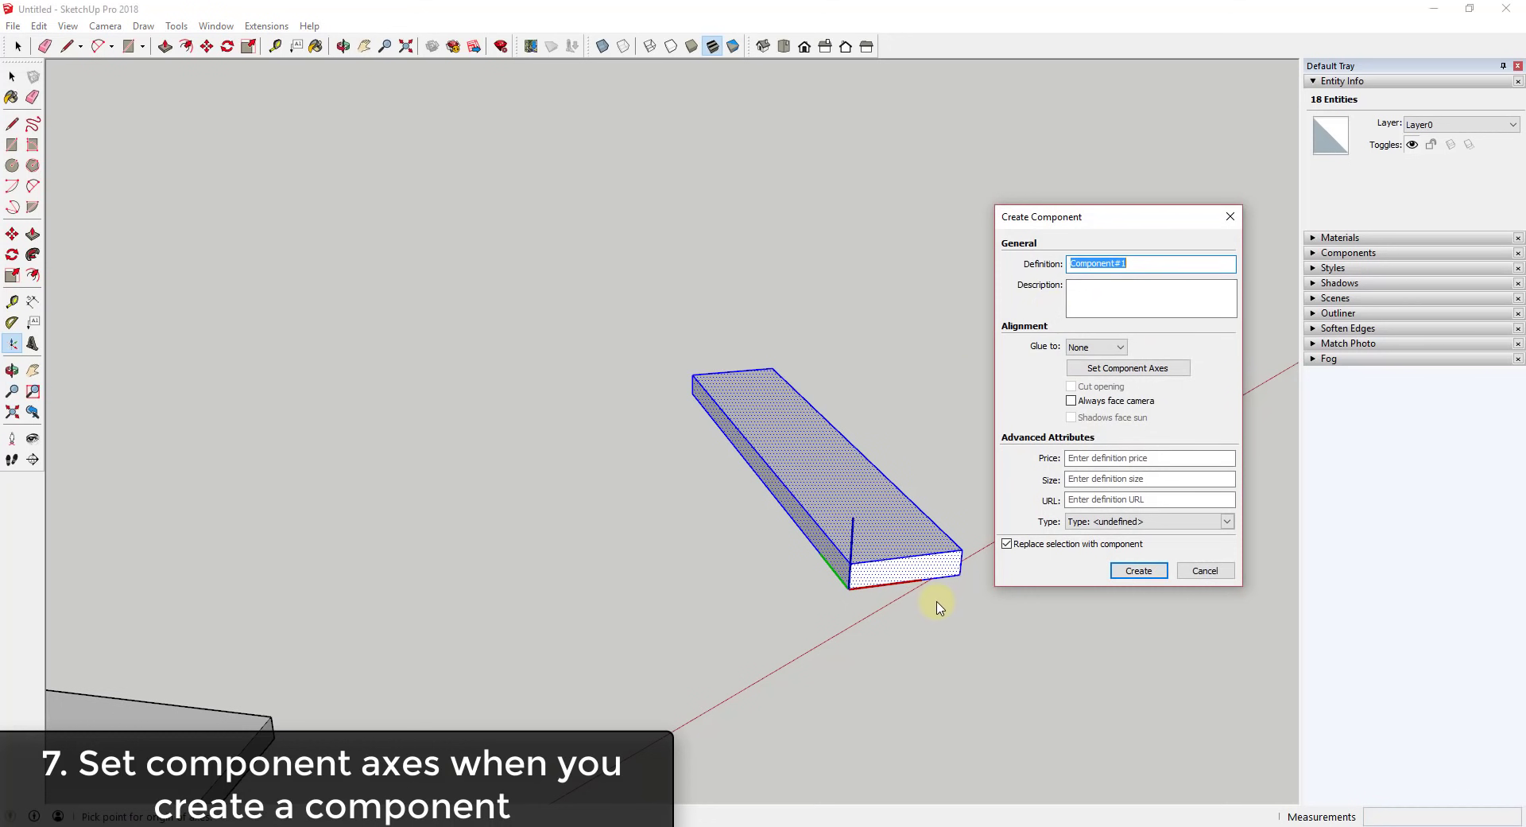
Try placing the component axes at the slab's rear bottom corner, with red along the long bottom edge
{"action": "left_click", "coordinate": [1127, 368]}
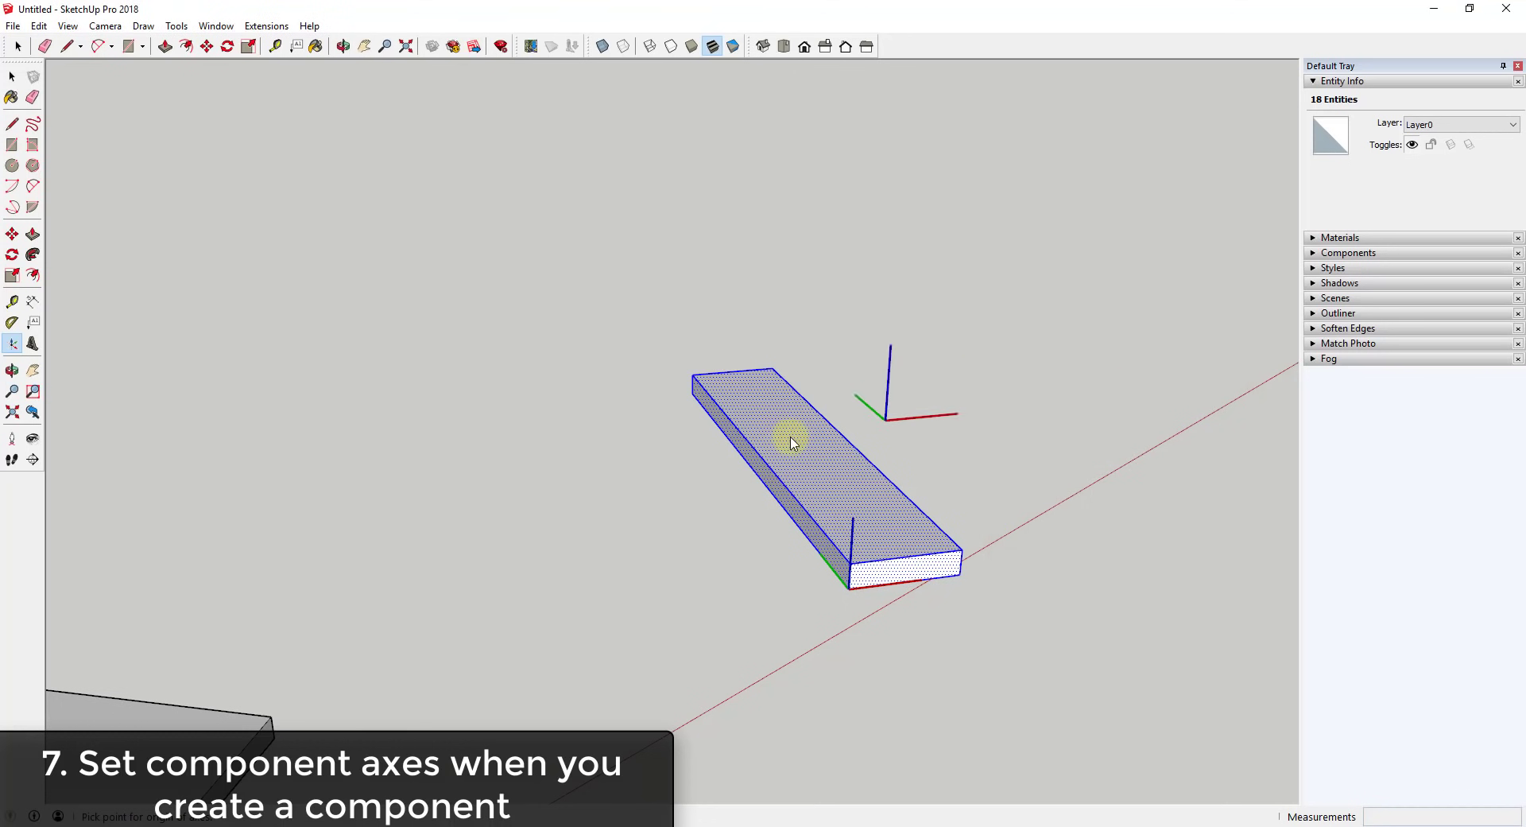
{"action": "left_click", "coordinate": [692, 392]}
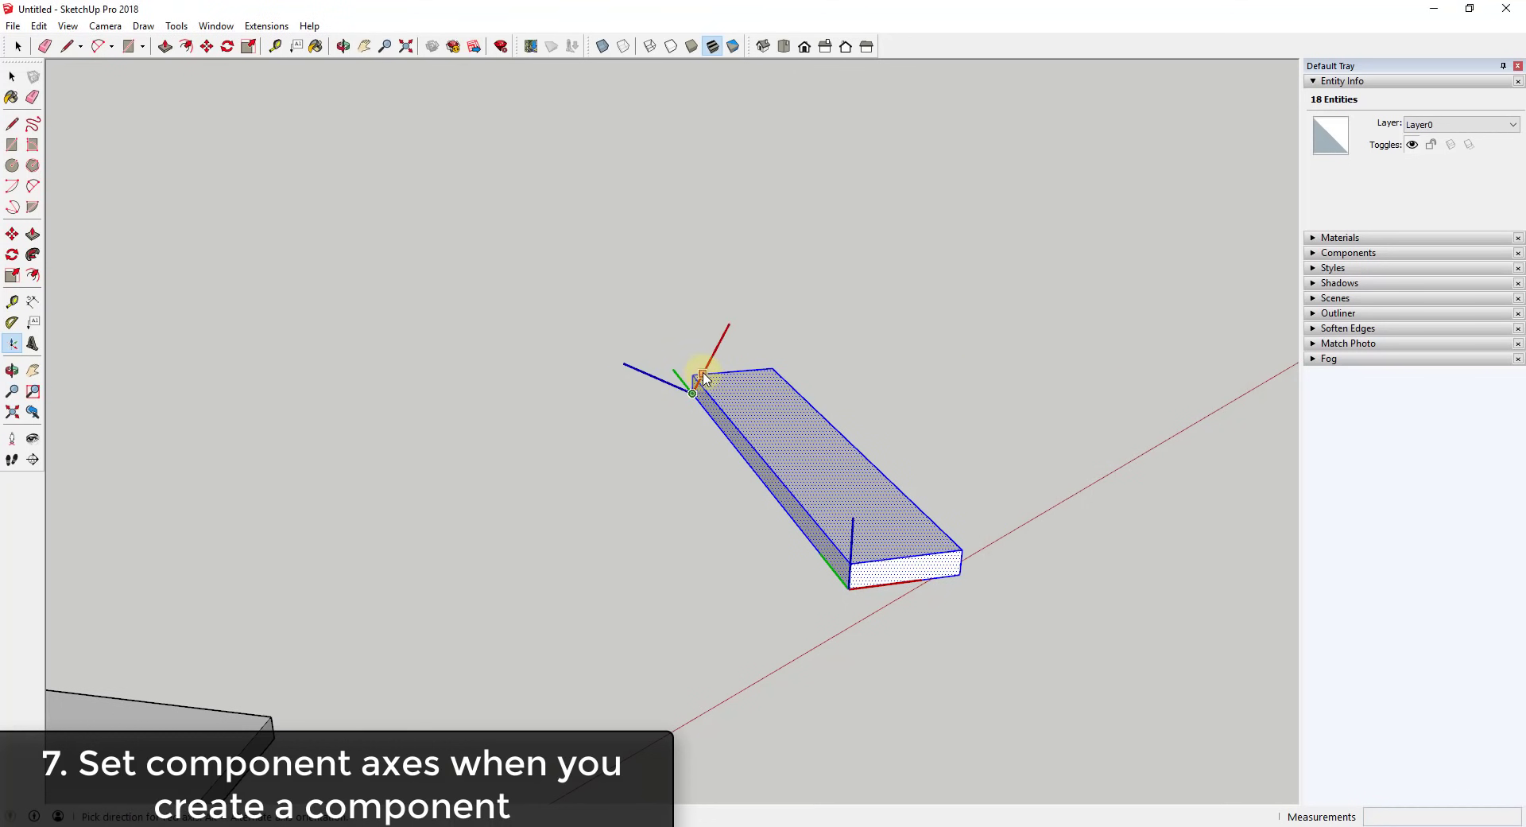
{"action": "left_click", "coordinate": [721, 439]}
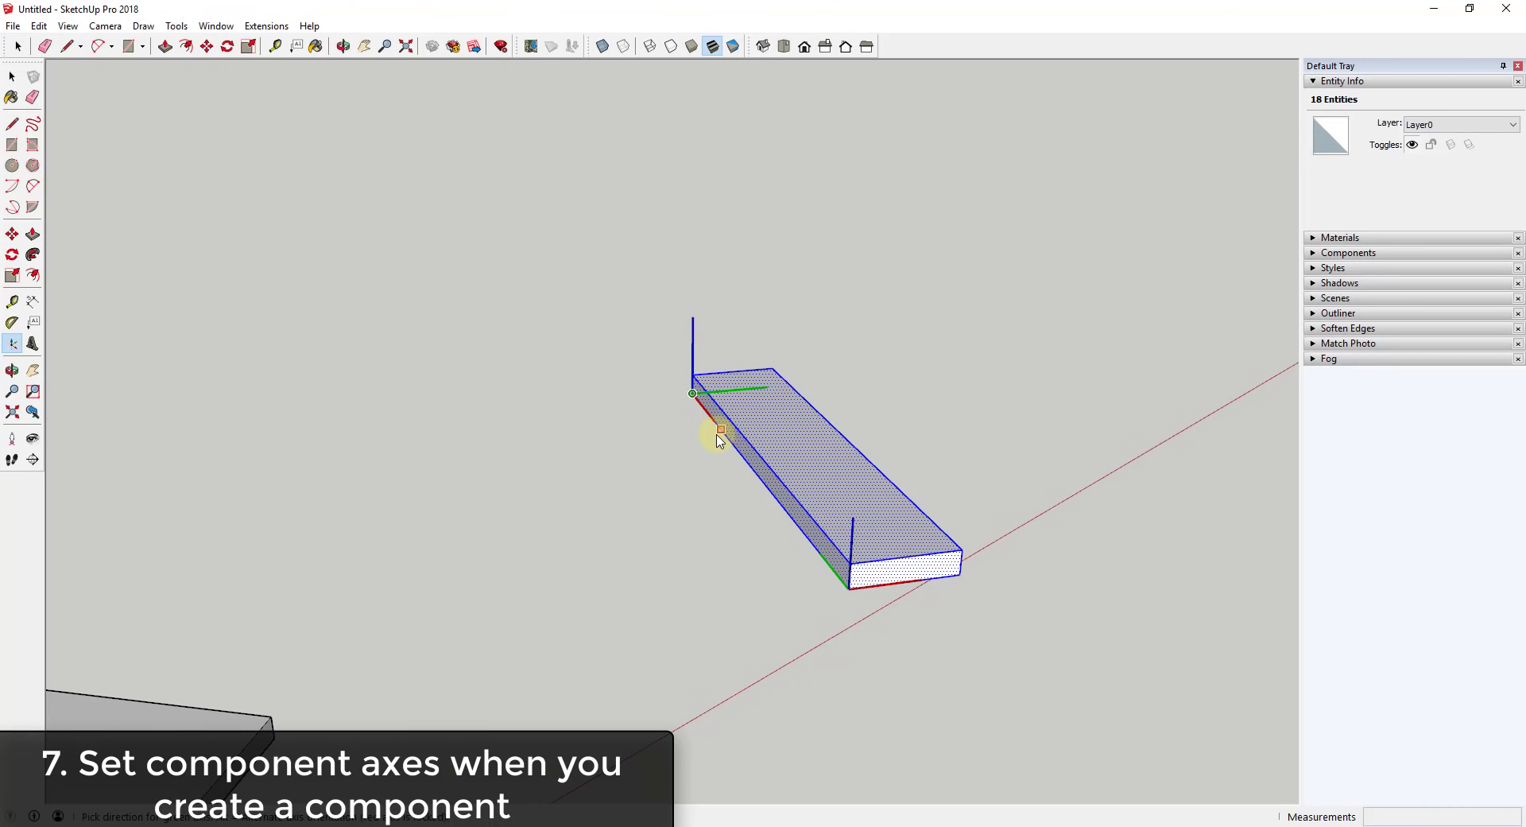
{"action": "left_click", "coordinate": [724, 439]}
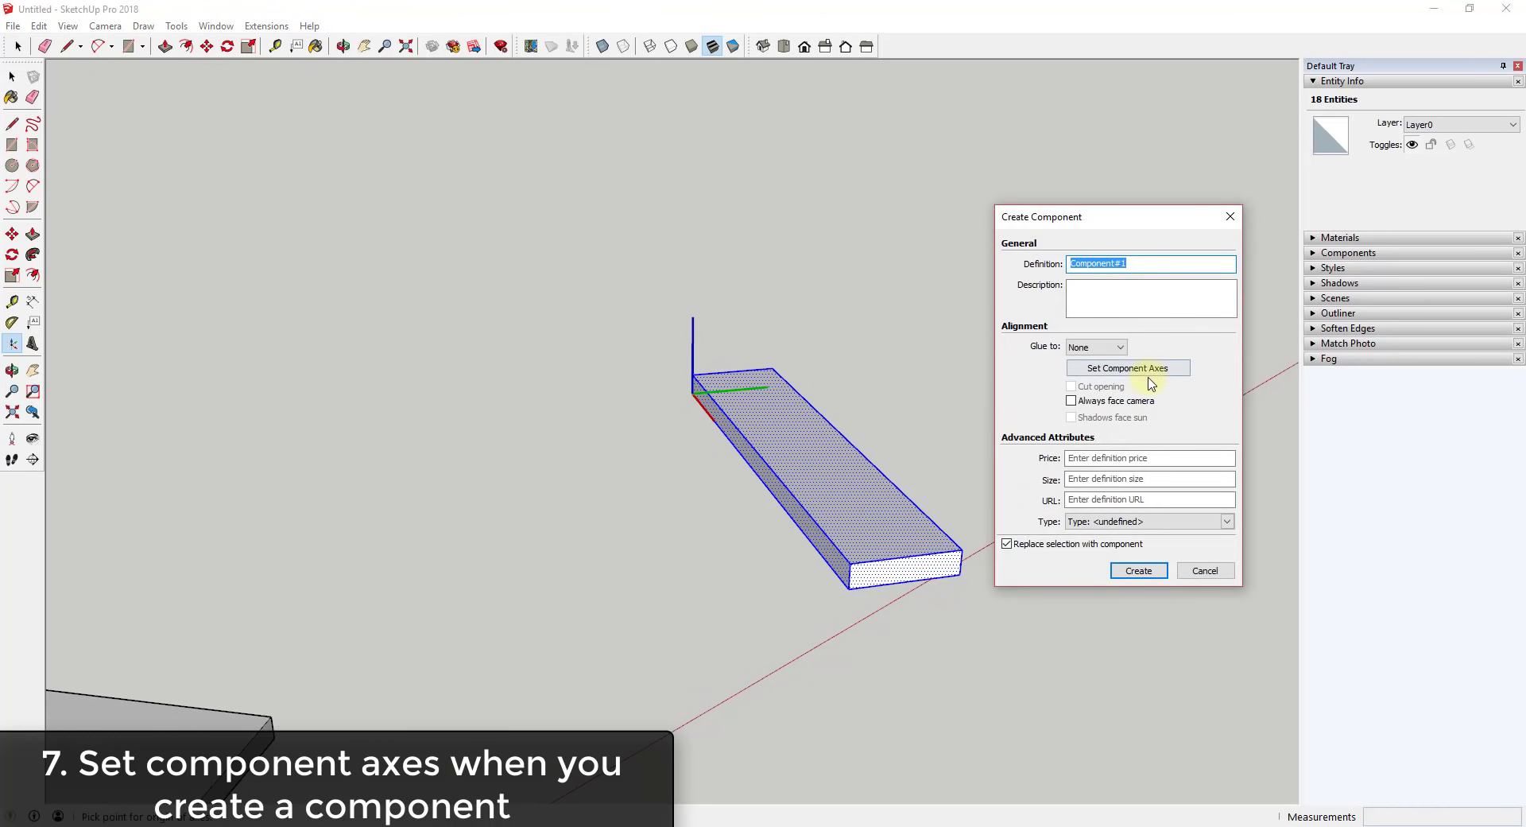
Set the component axes back at the slab's front bottom corner, red along the short edge, and create the component
{"action": "left_click", "coordinate": [1127, 368]}
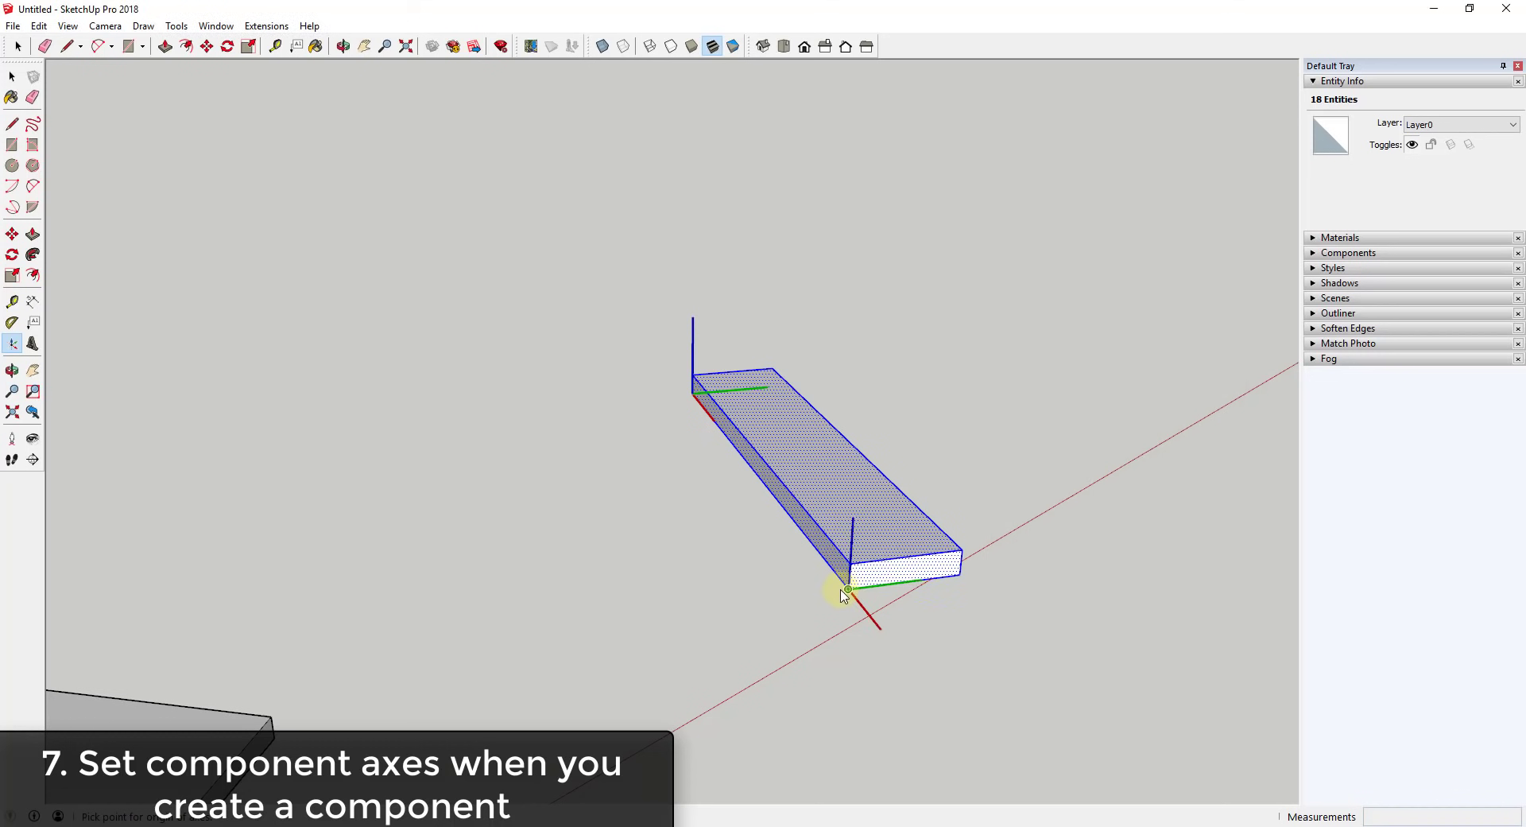
{"action": "left_click", "coordinate": [848, 588]}
{"action": "left_click", "coordinate": [926, 583]}
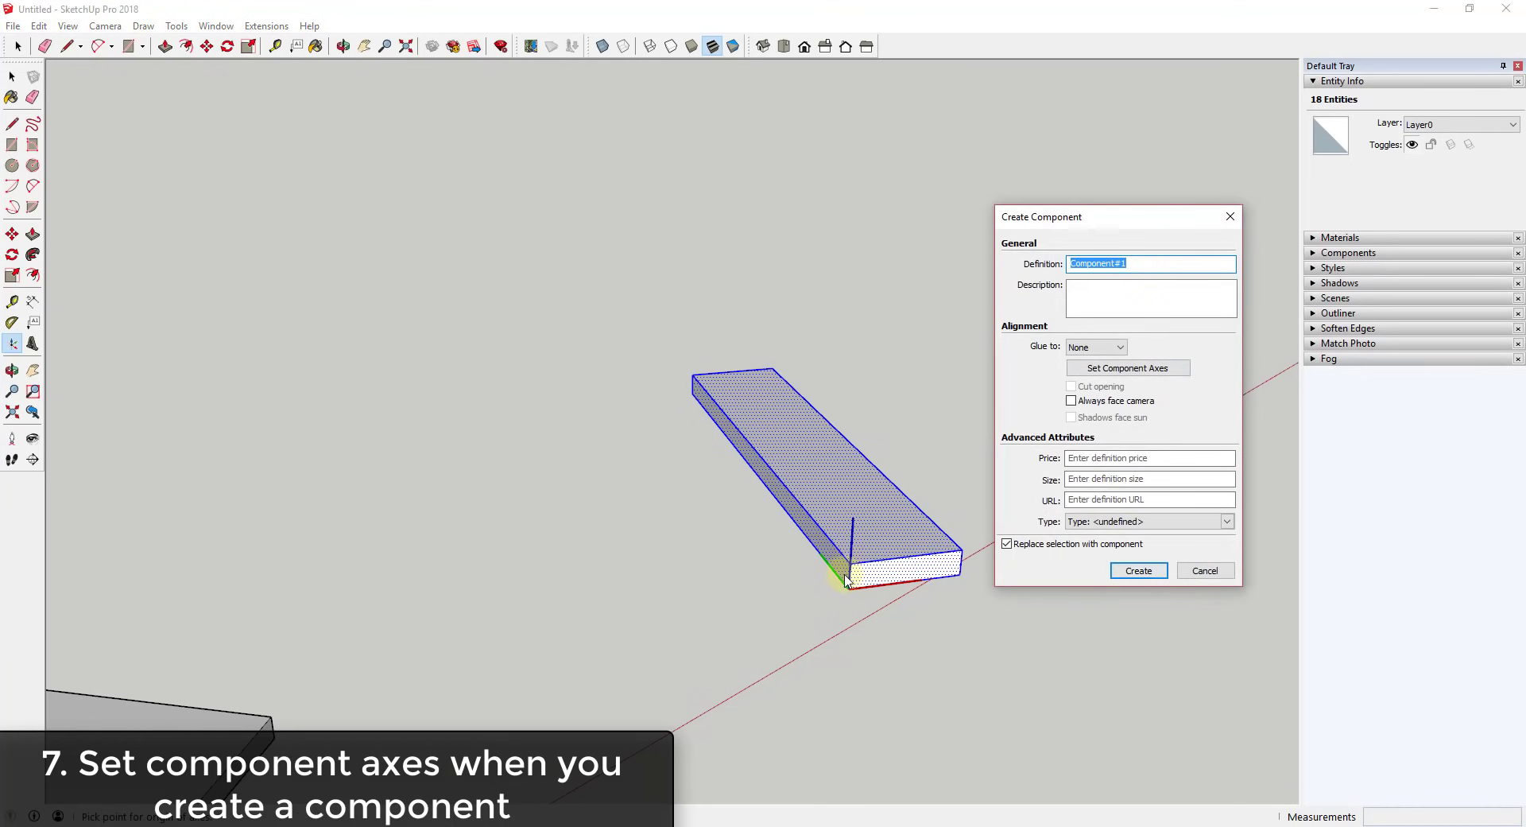
{"action": "left_click", "coordinate": [1136, 571]}
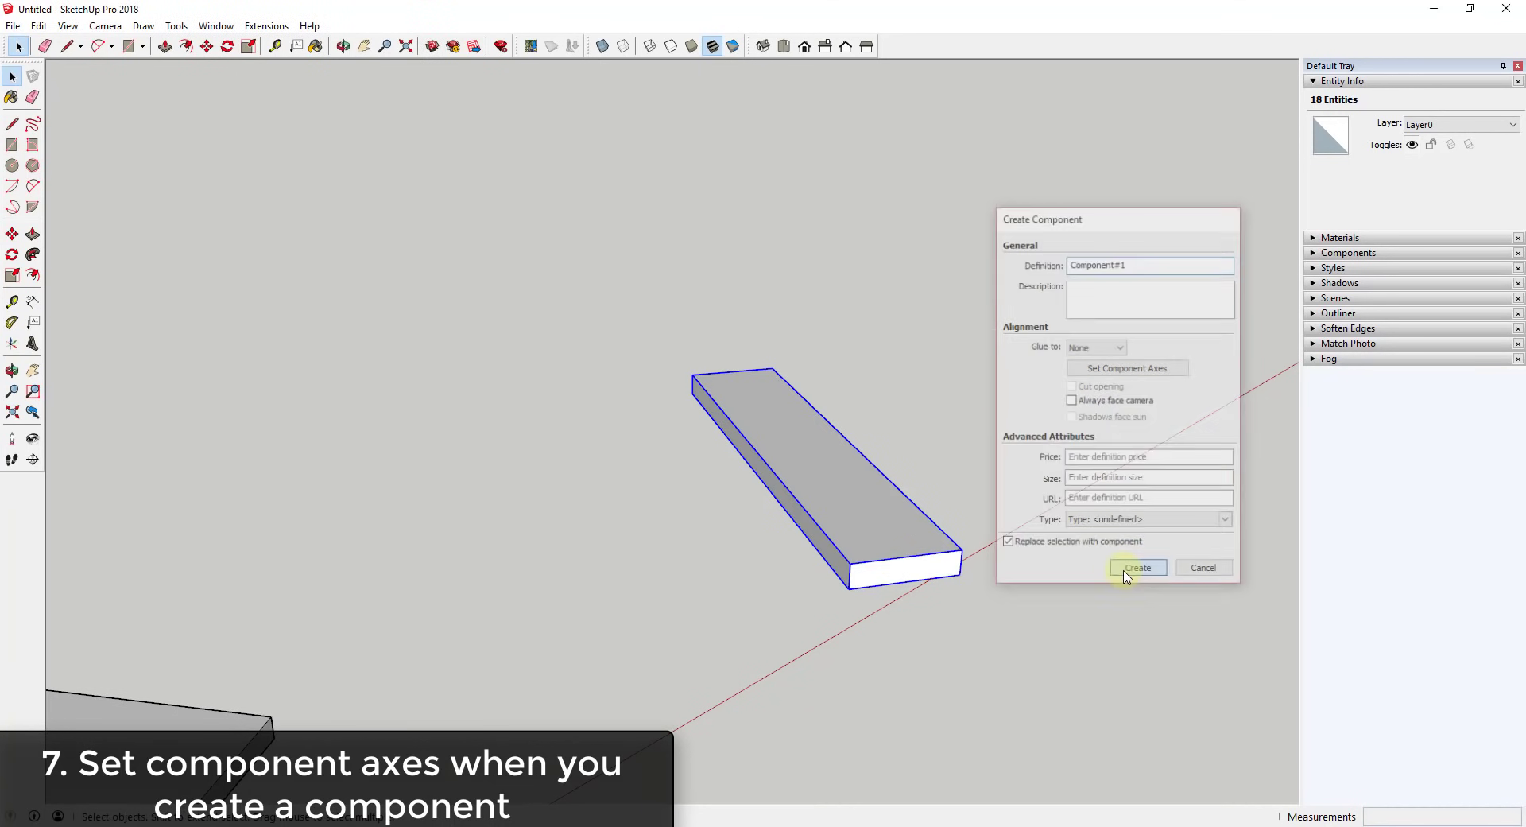
Open the component and draw an axis-aligned L-shaped line on its top face from the long edge to the short front edge
{"action": "double_click", "coordinate": [883, 528]}
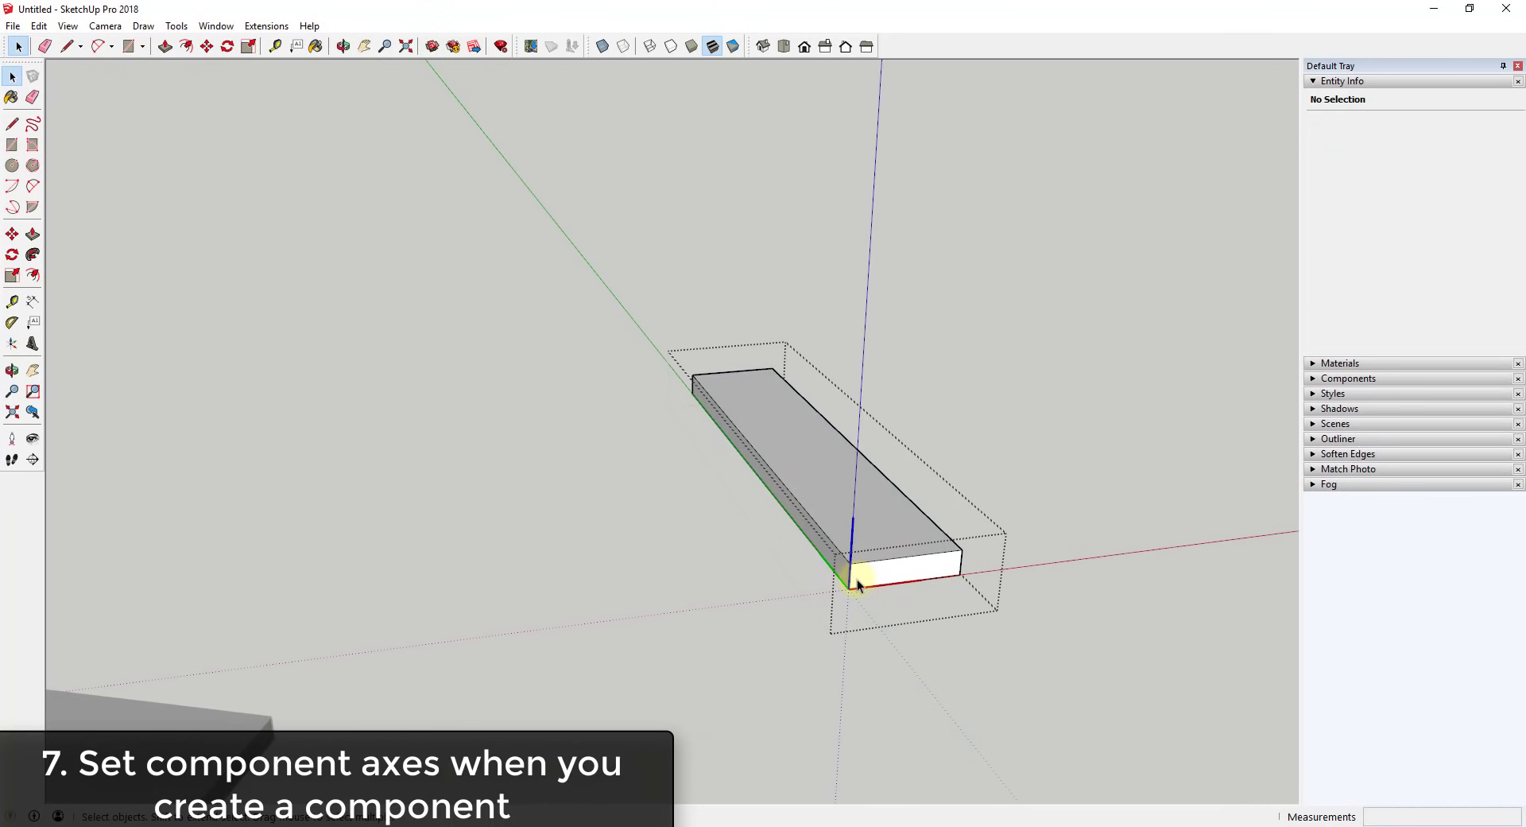
{"action": "key", "text": "l"}
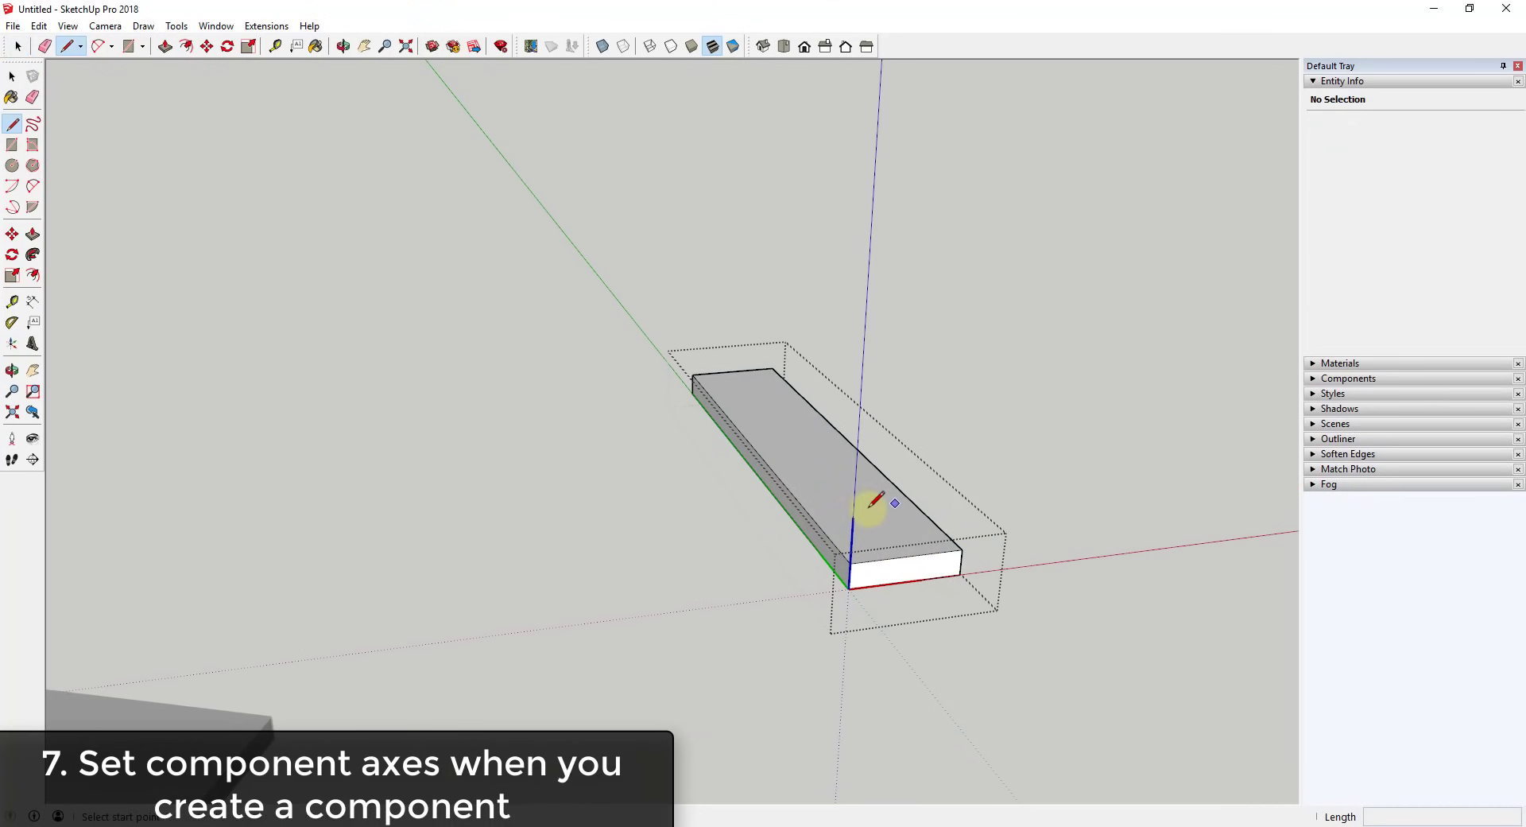
{"action": "left_click", "coordinate": [794, 495]}
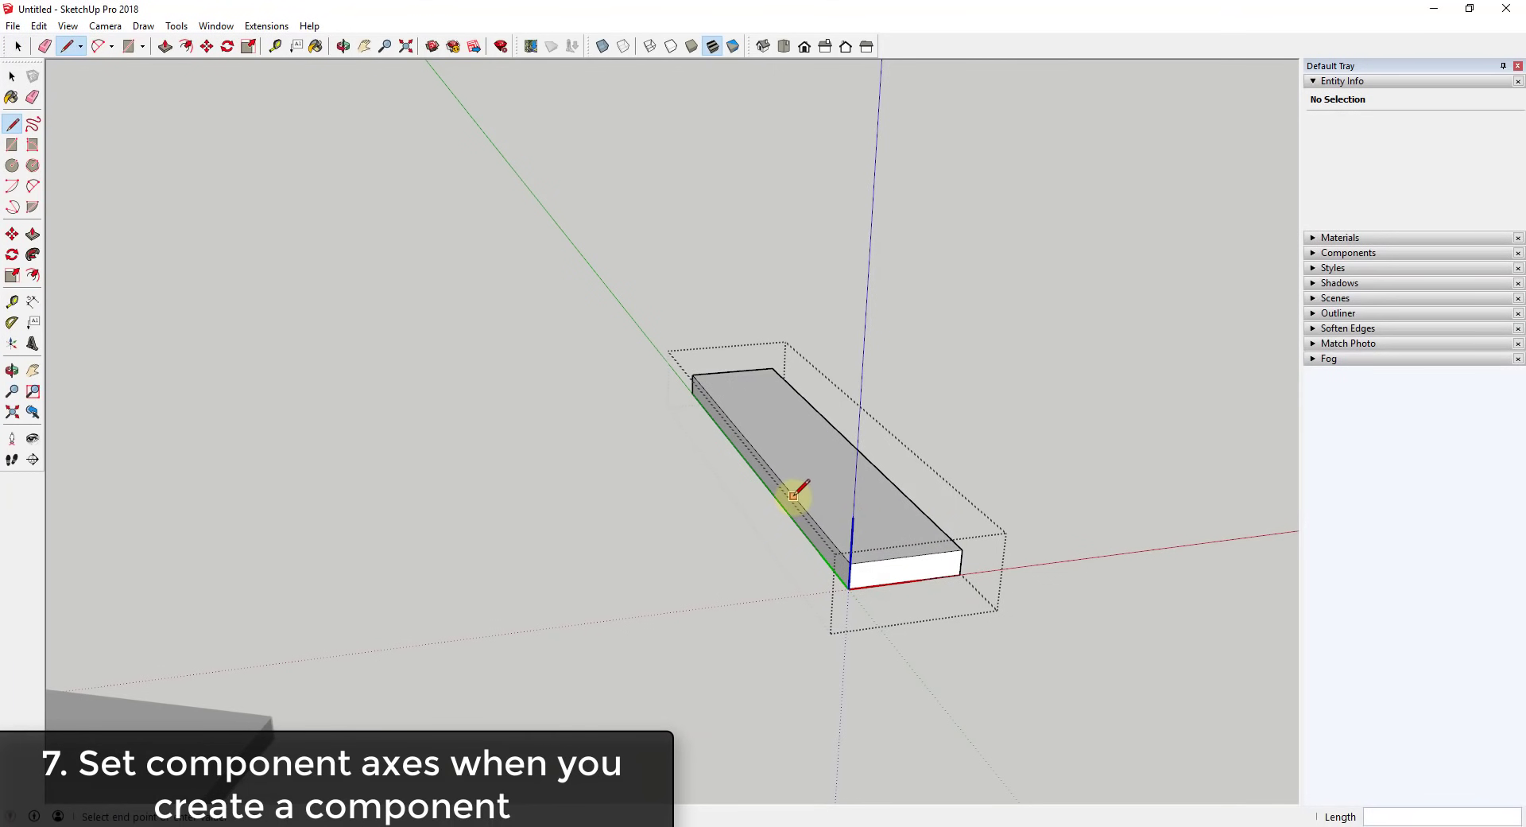
{"action": "left_click", "coordinate": [877, 528]}
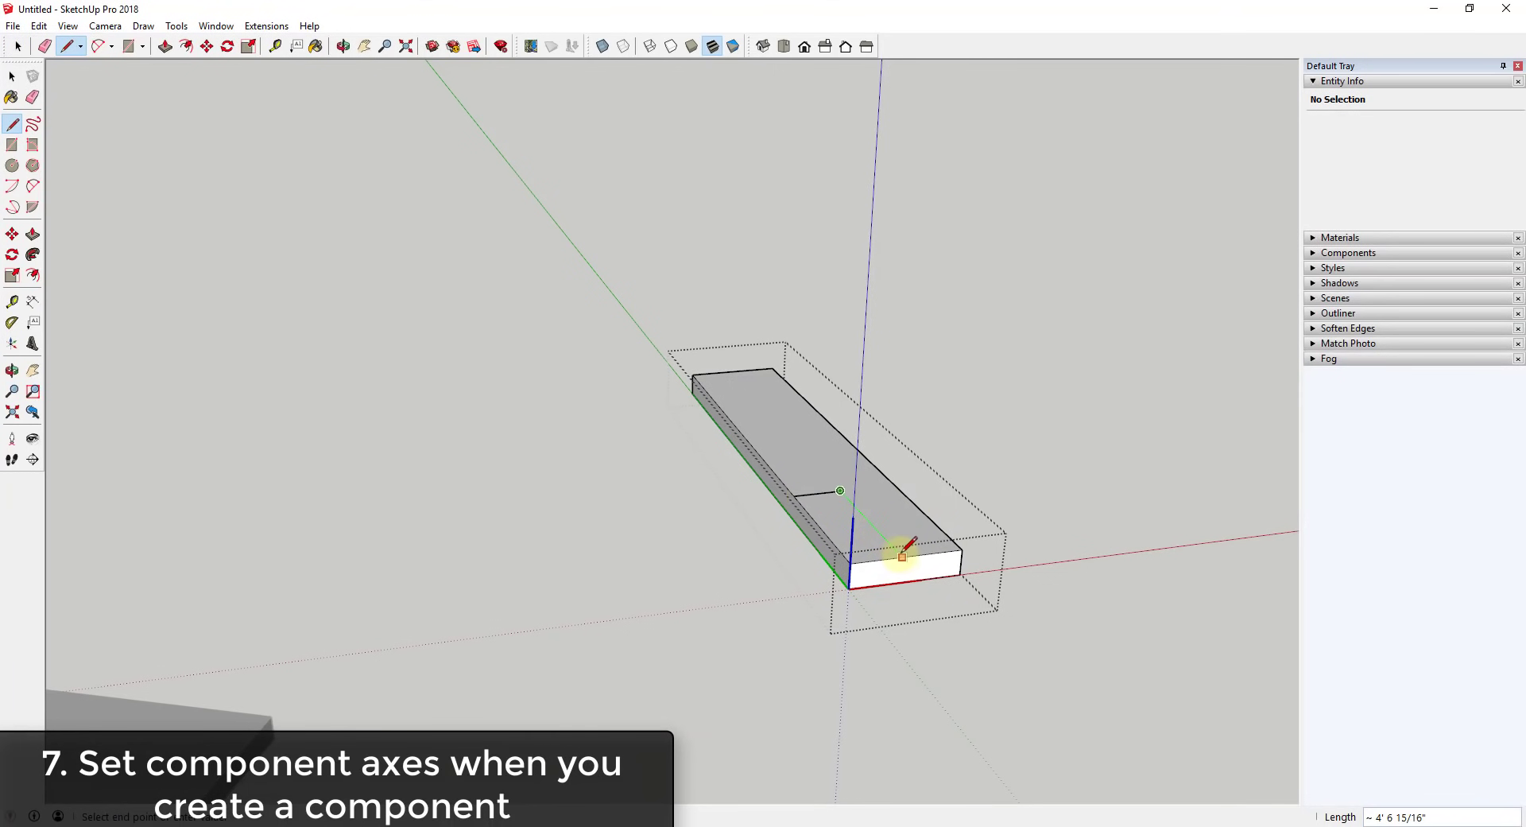
{"action": "left_click", "coordinate": [896, 552]}
Draw a line from the L-shape to the opposite long edge, plus a second L-shaped line from it back to the first long edge
{"action": "left_click", "coordinate": [924, 514]}
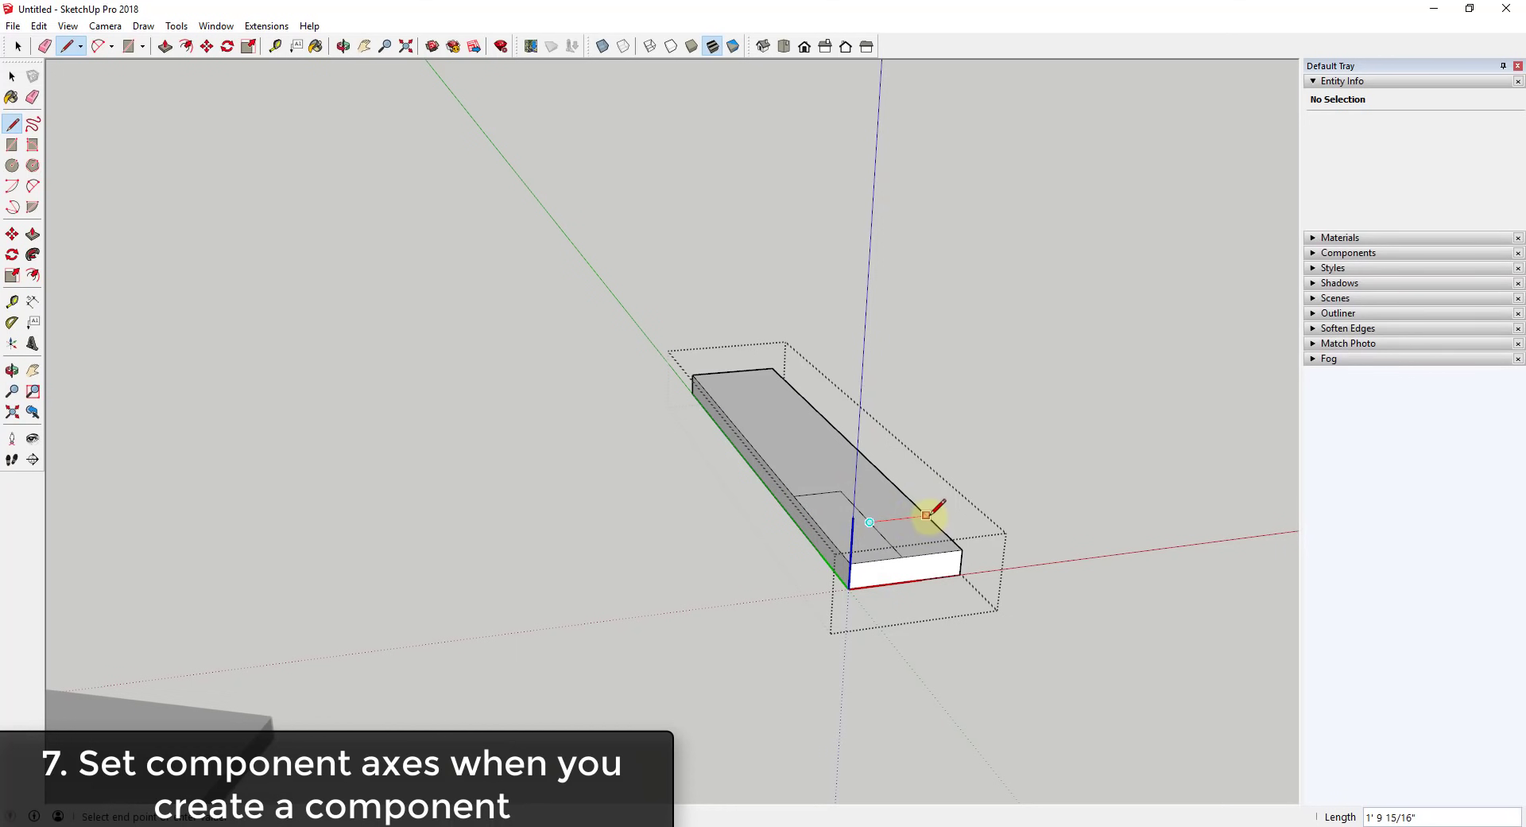
{"action": "left_click", "coordinate": [882, 520]}
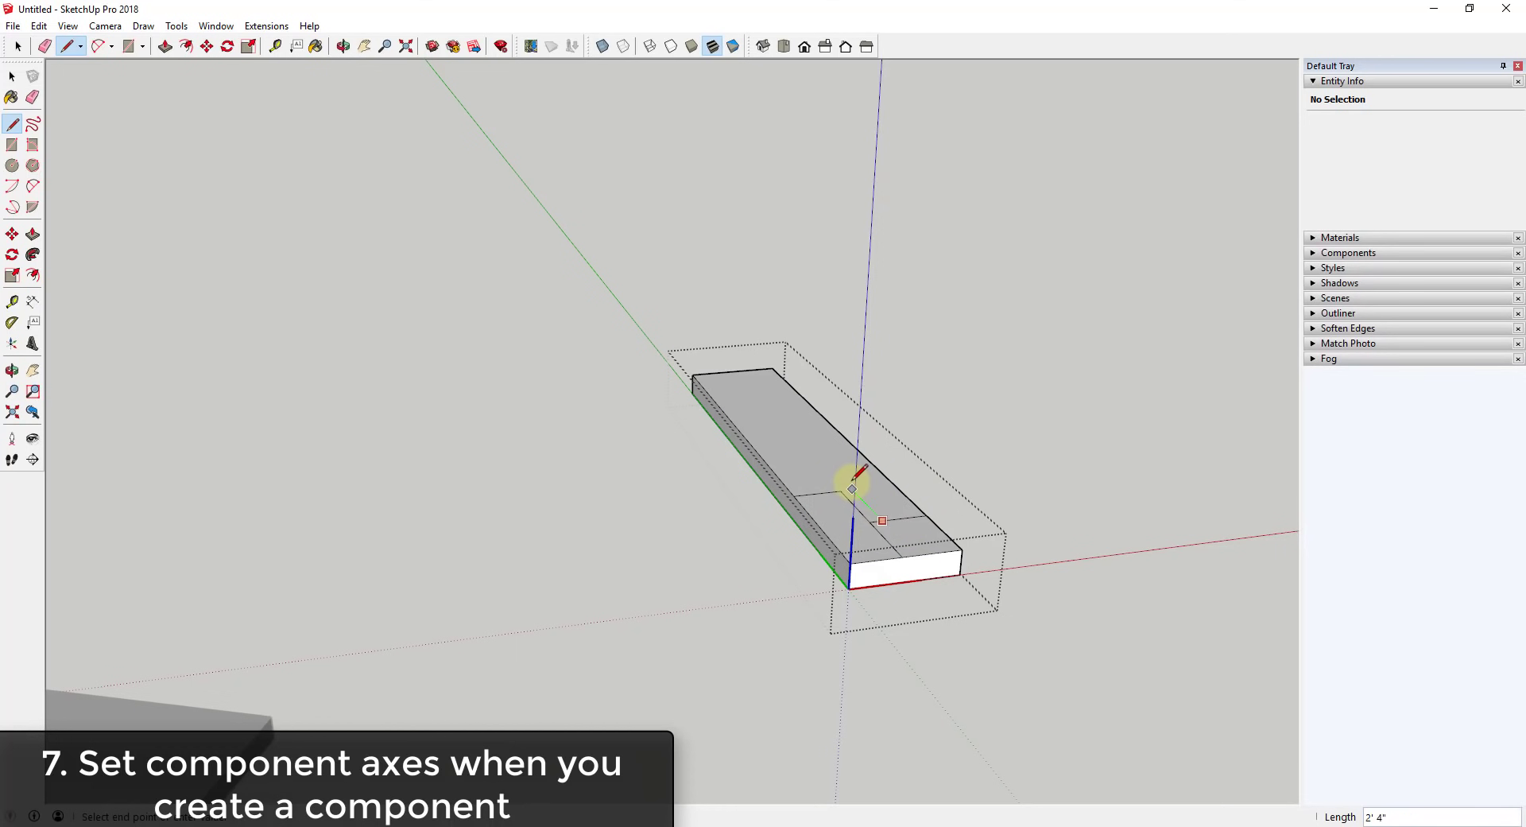
{"action": "left_click", "coordinate": [811, 445]}
{"action": "left_click", "coordinate": [759, 450]}
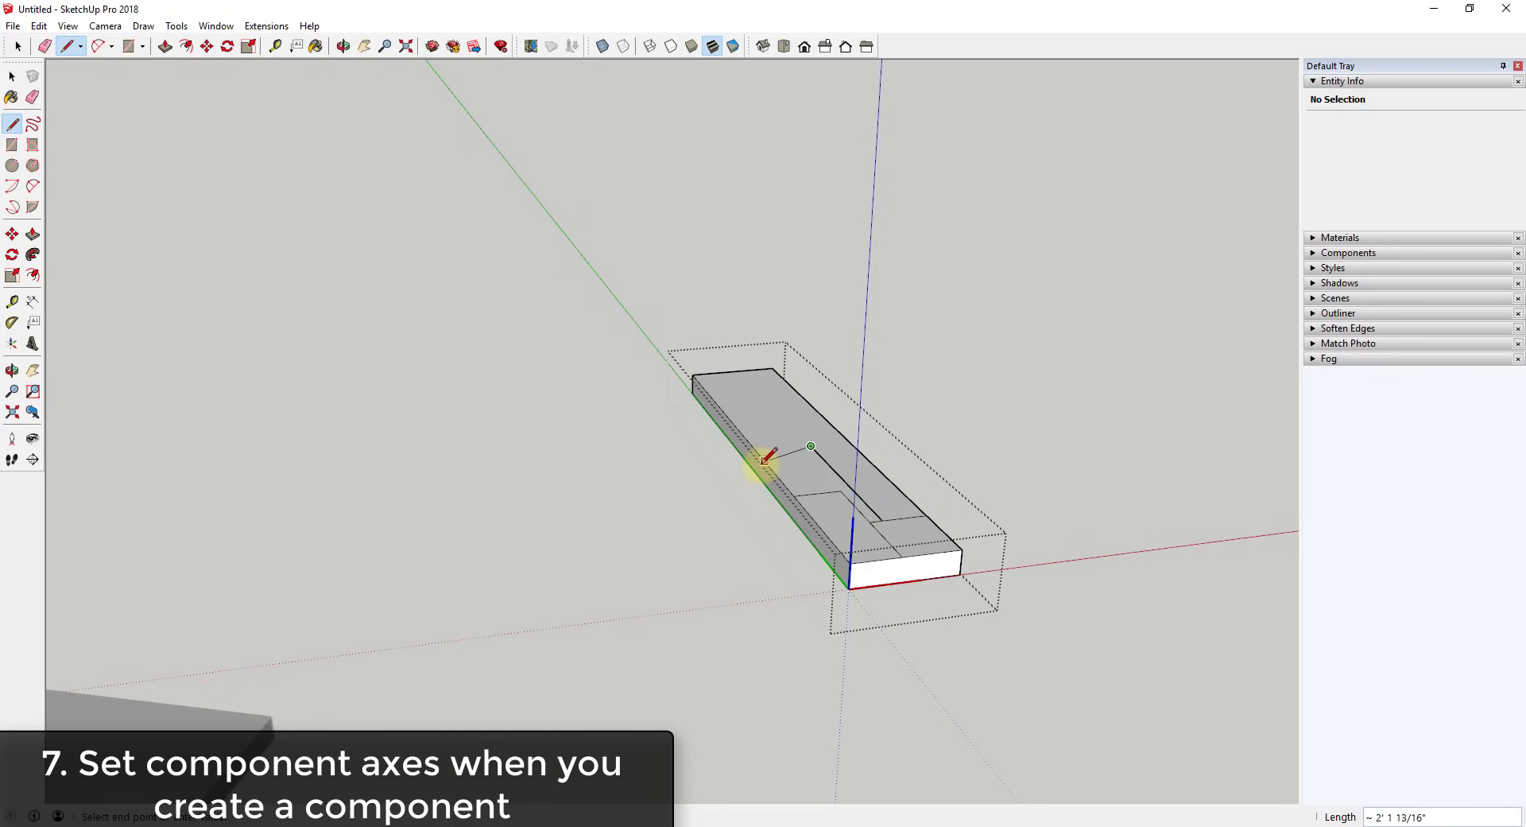
{"action": "key", "text": "space"}
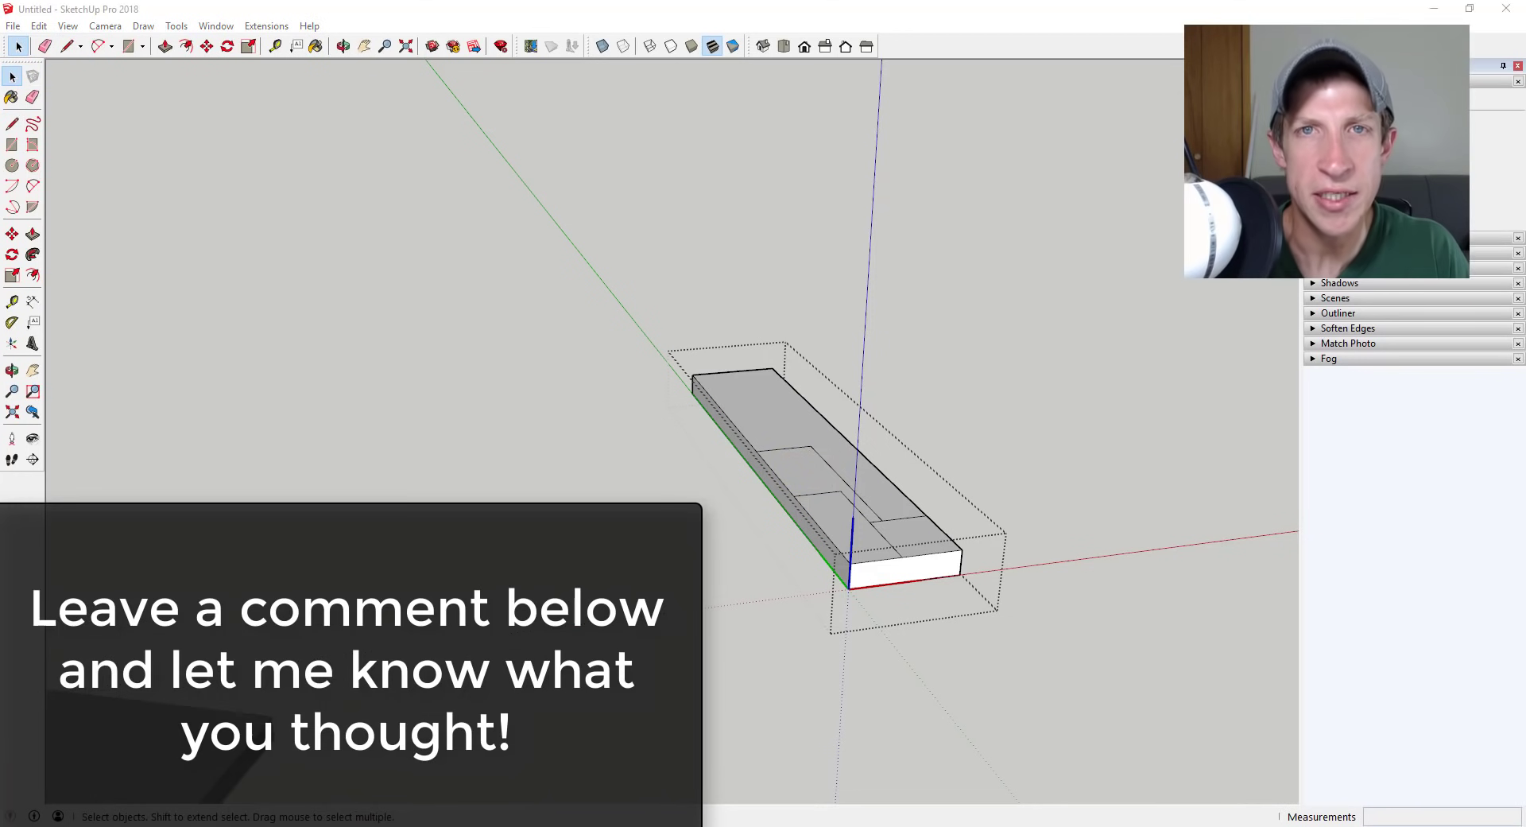